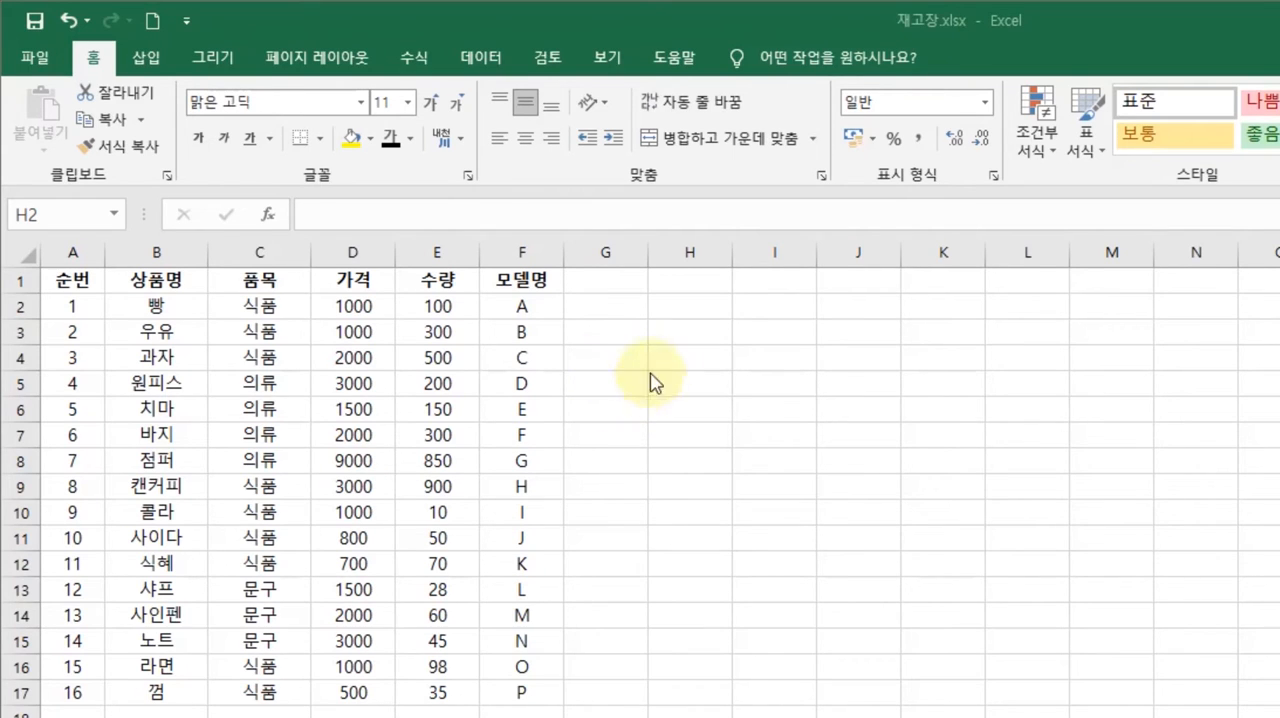
- Enter the text CONCATENATE in cell H2 and widen column H to fit it
click(694, 312)
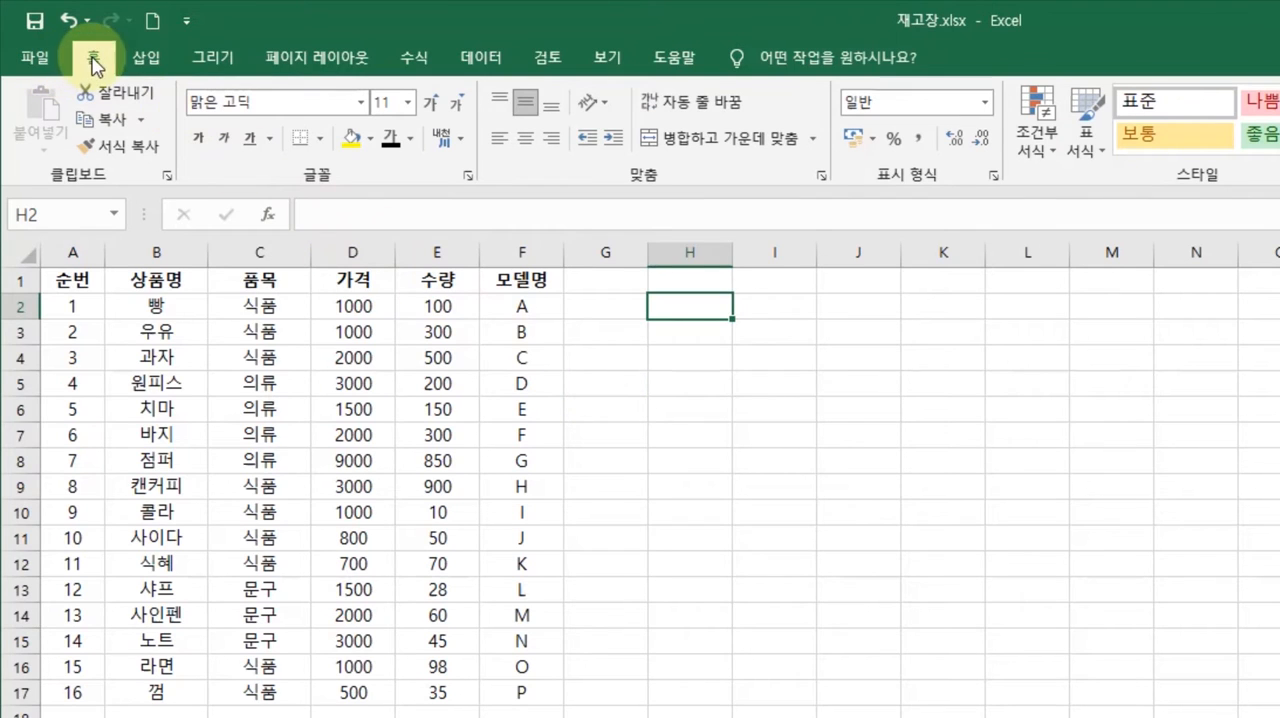
click(411, 62)
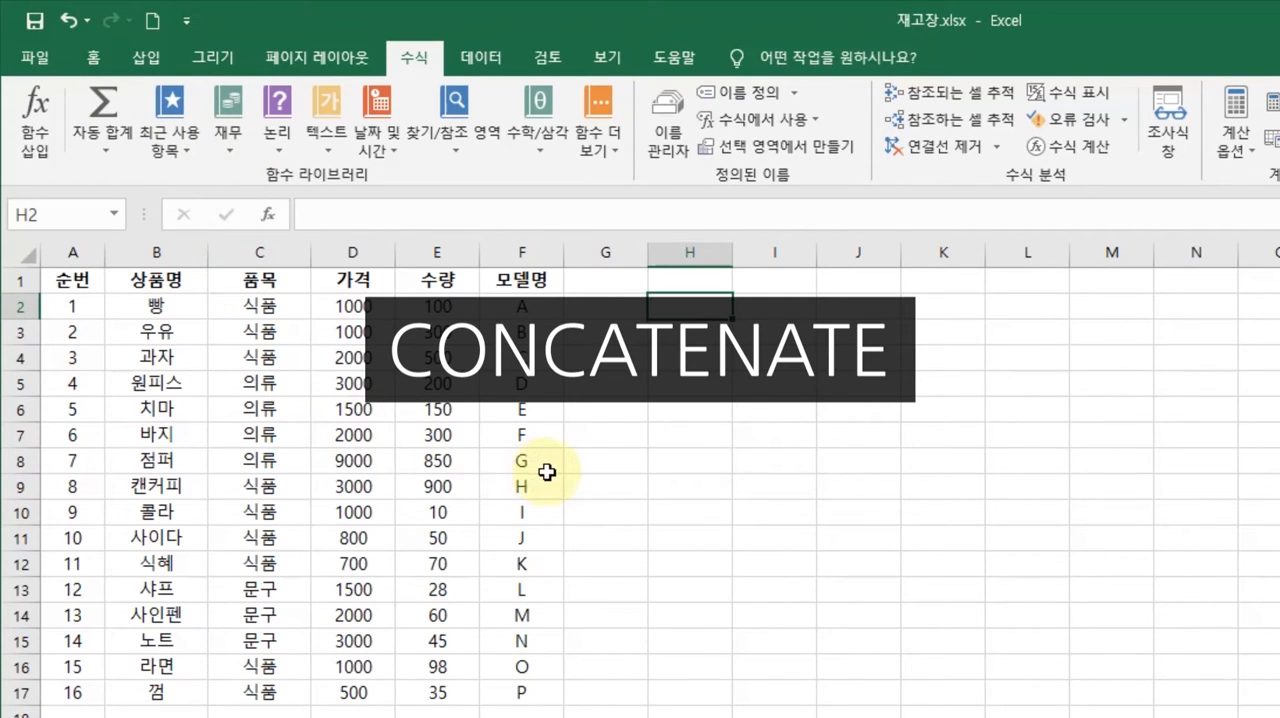
key(F2)
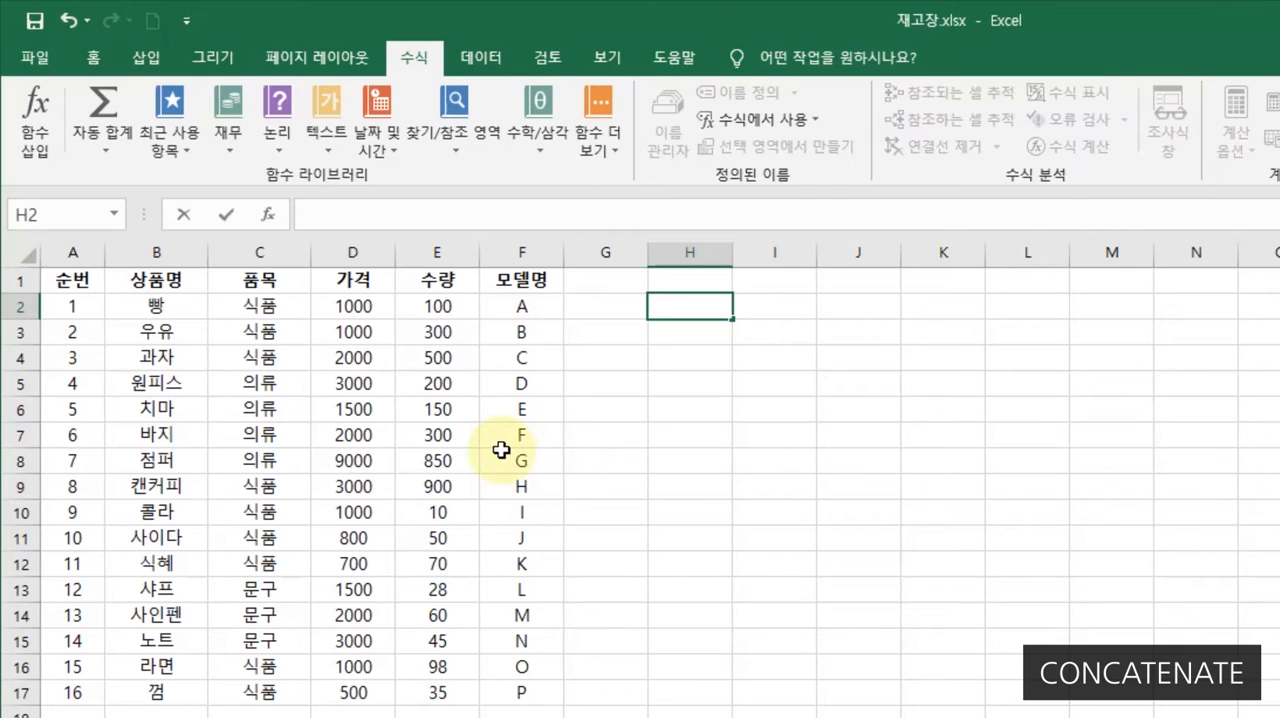
text(CONC)
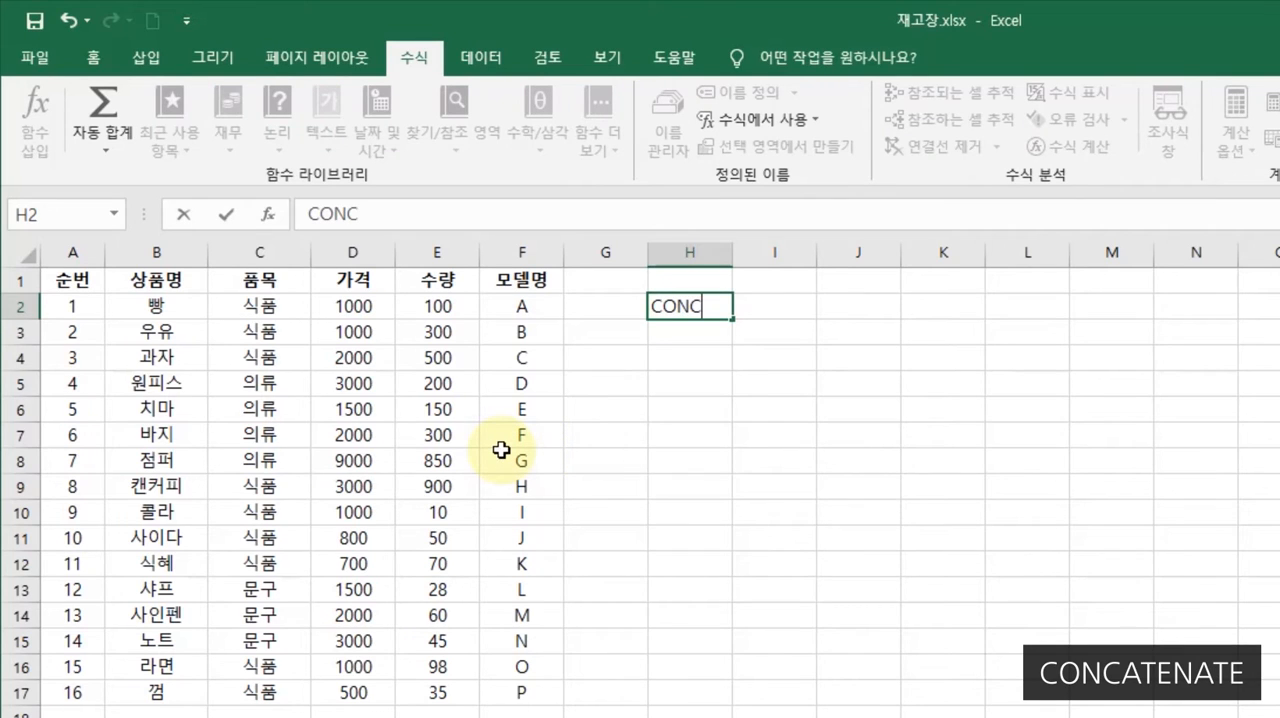
text(ATENATE)
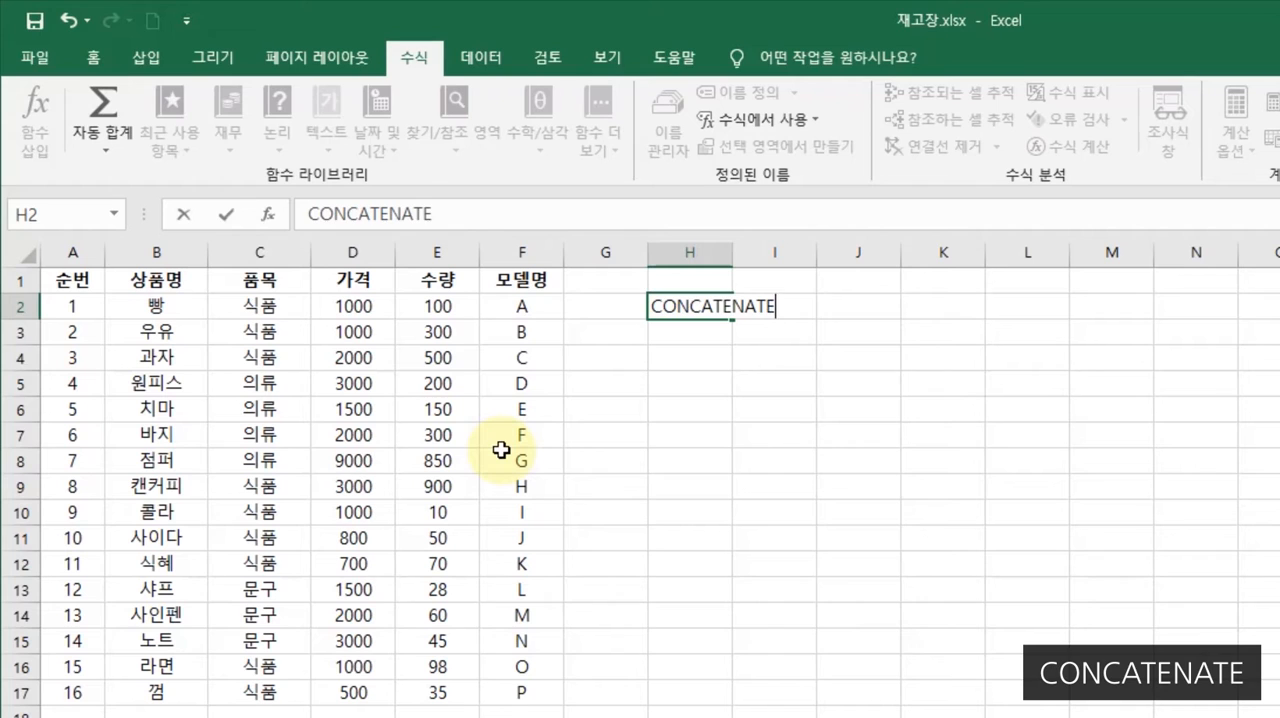
key(Return)
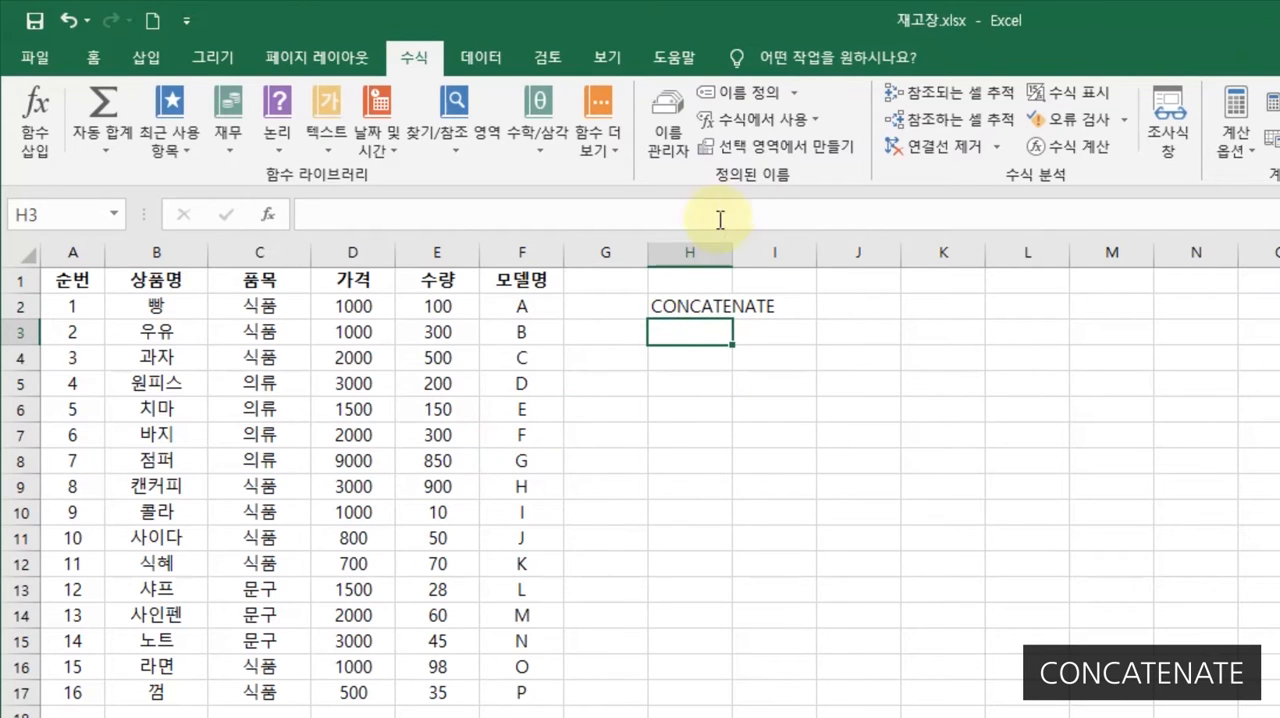
drag(731, 252, 809, 277)
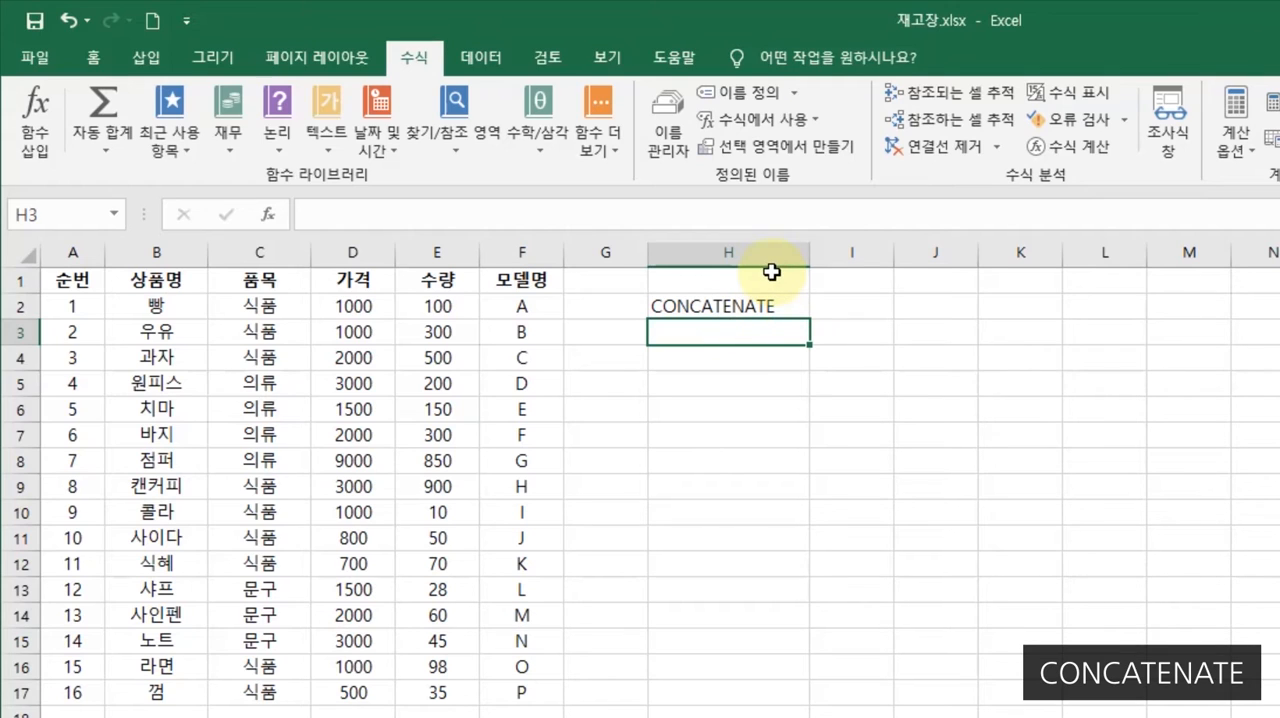
click(703, 308)
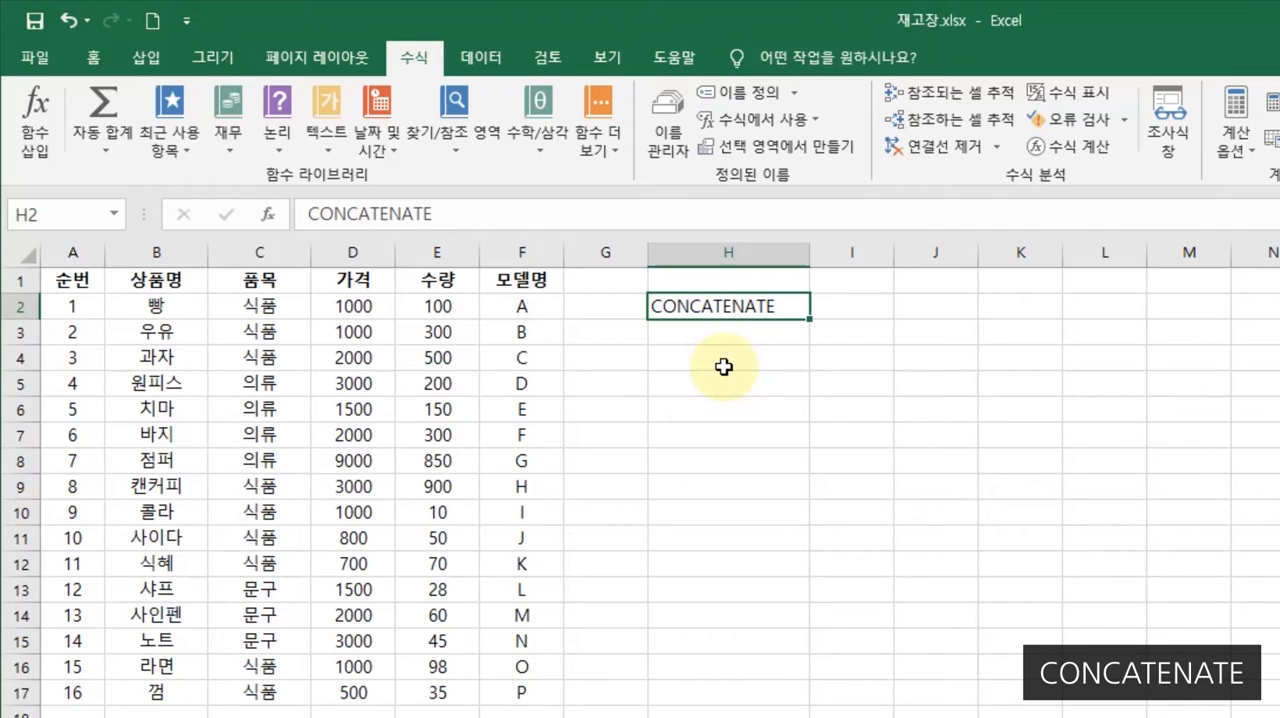
- Examine the function categories offered when inserting a function in cell G2, including the 모두 list, without inserting anything
click(606, 307)
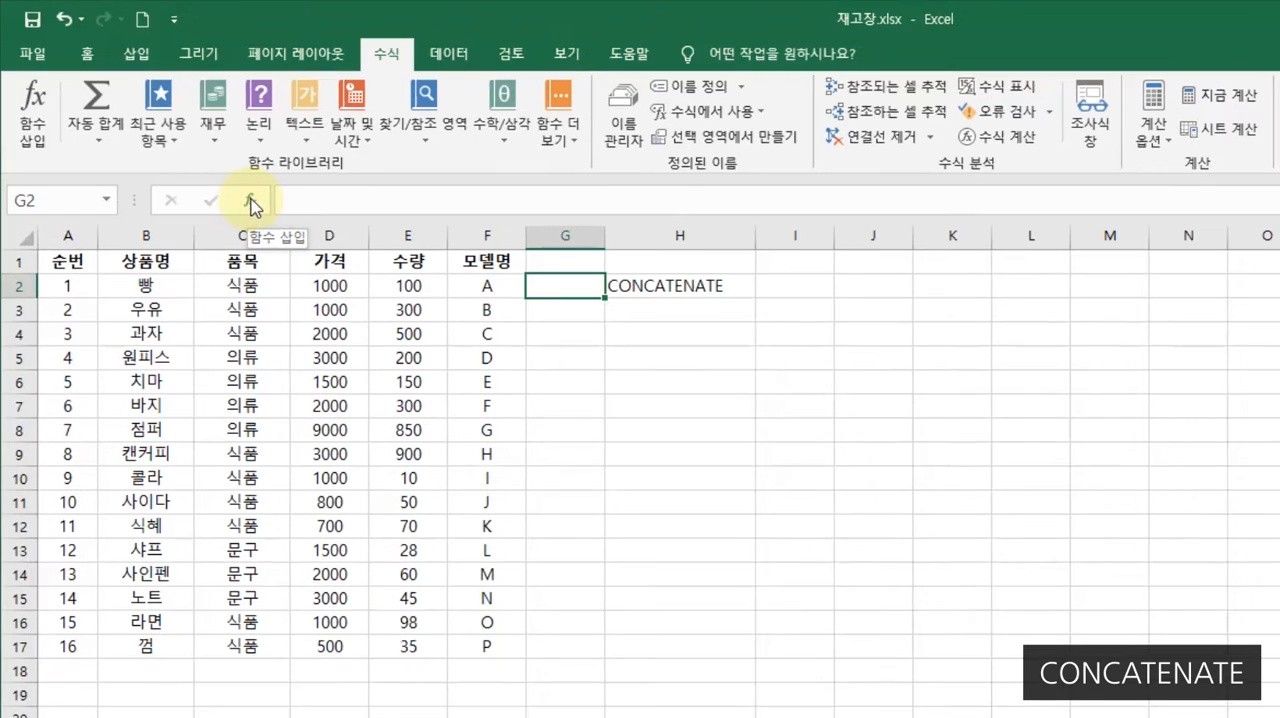
click(268, 216)
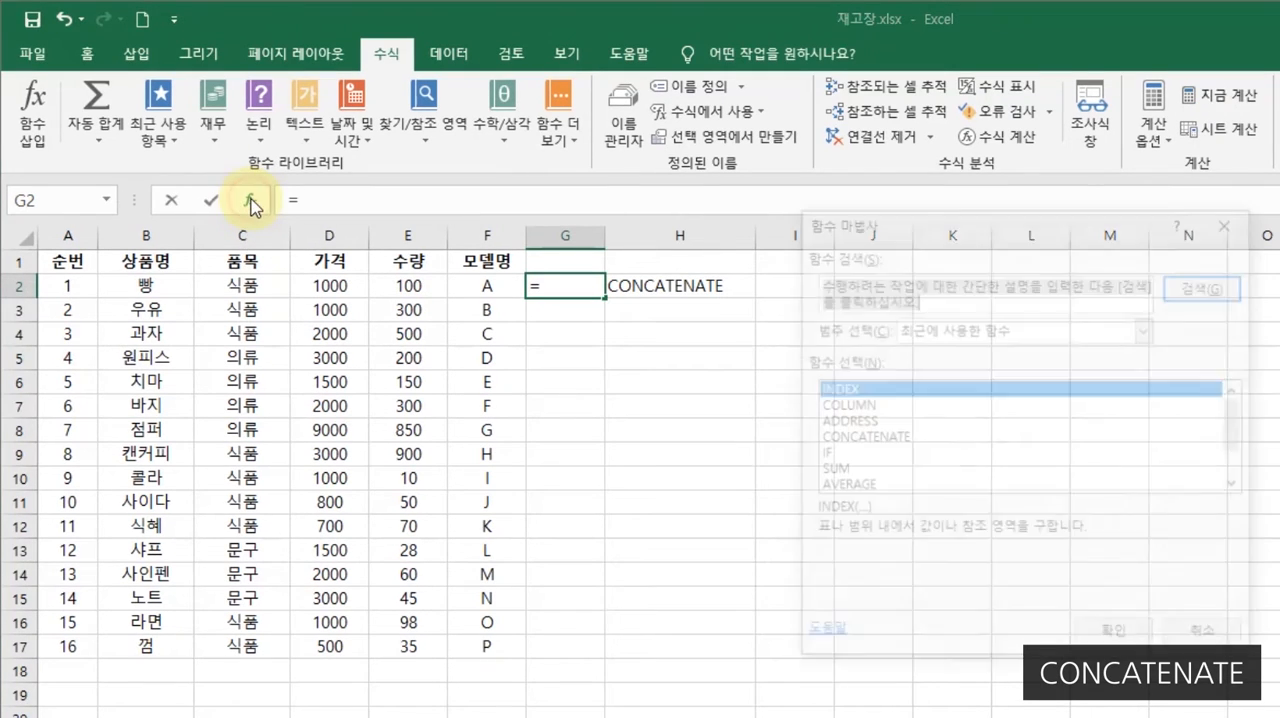
drag(897, 224, 831, 240)
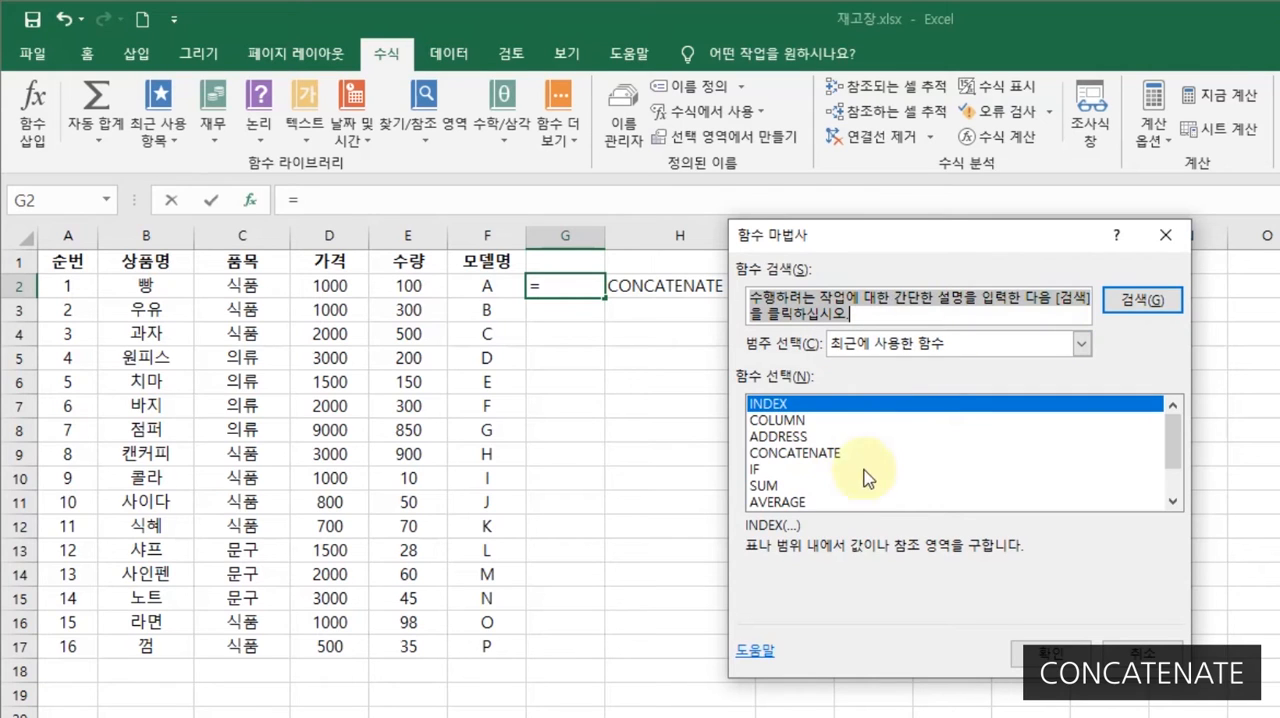
click(1082, 346)
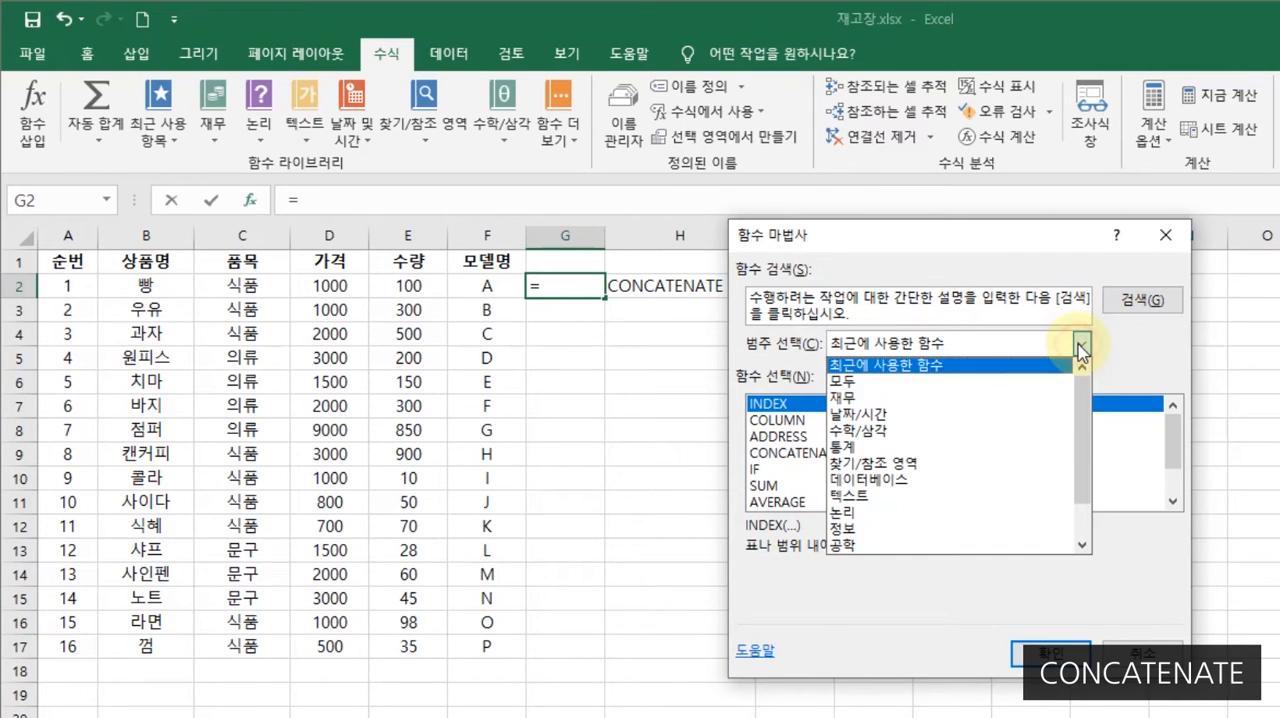
click(906, 384)
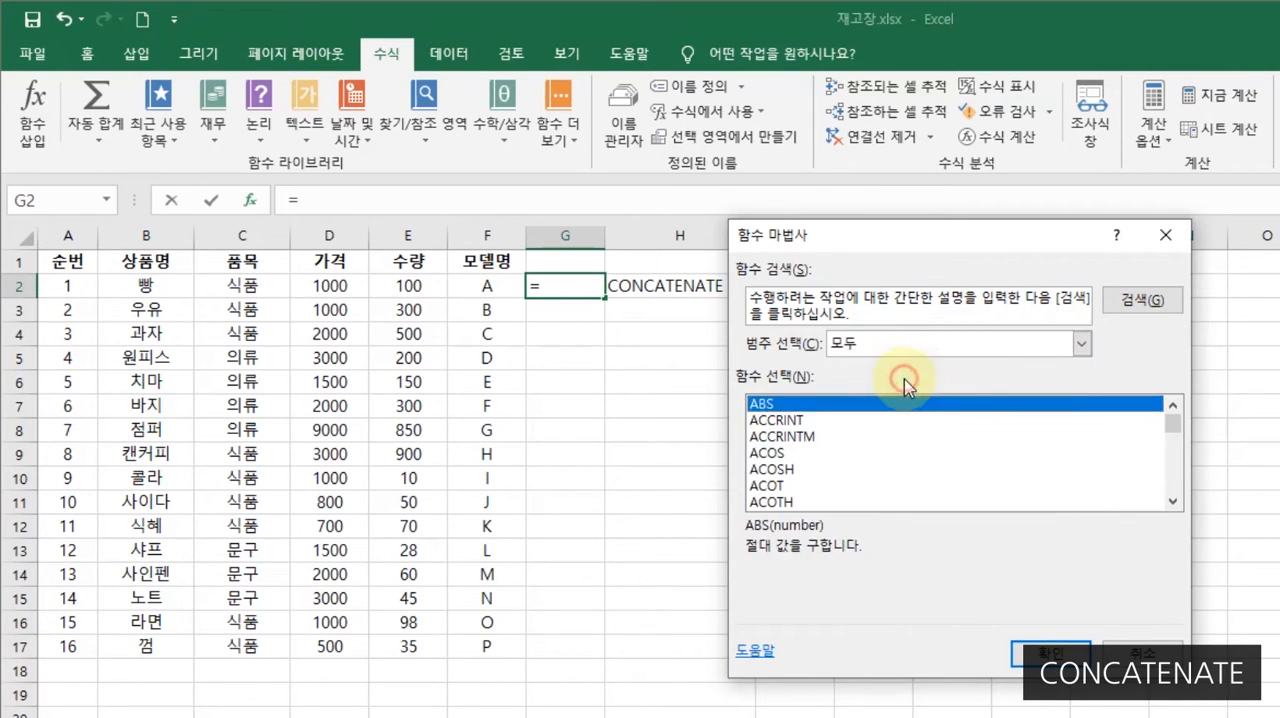
click(1081, 350)
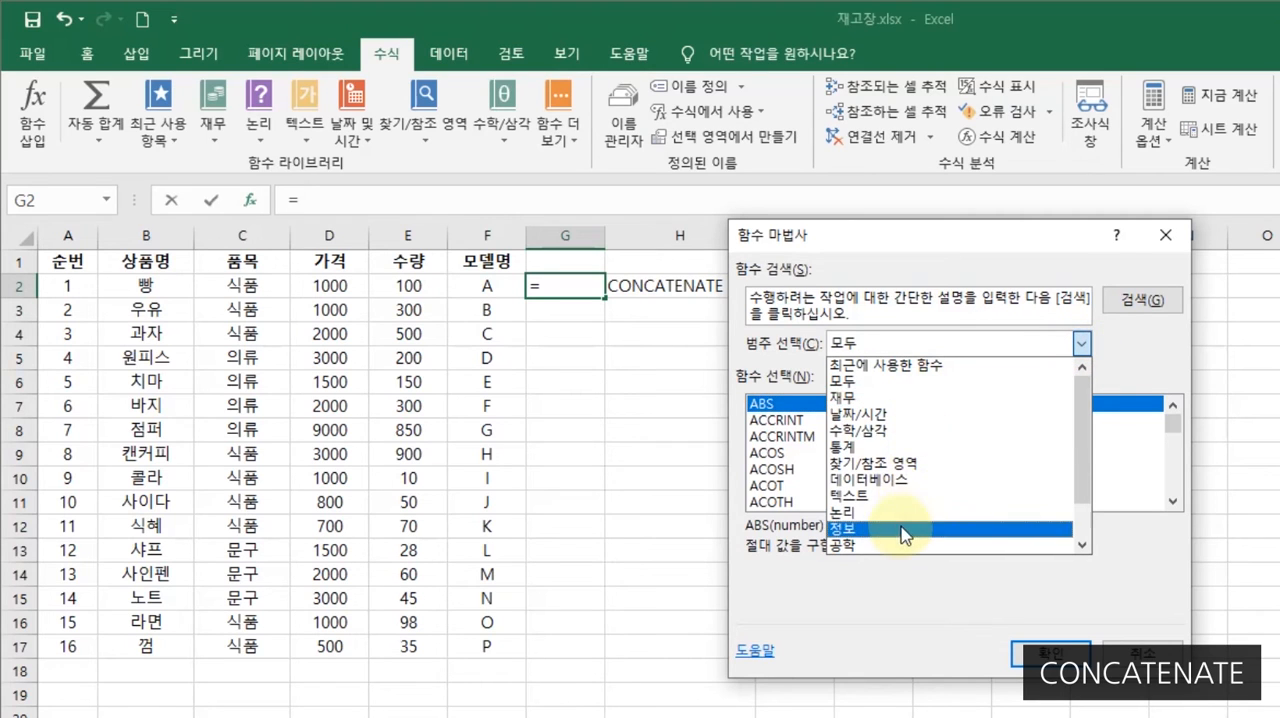
click(987, 241)
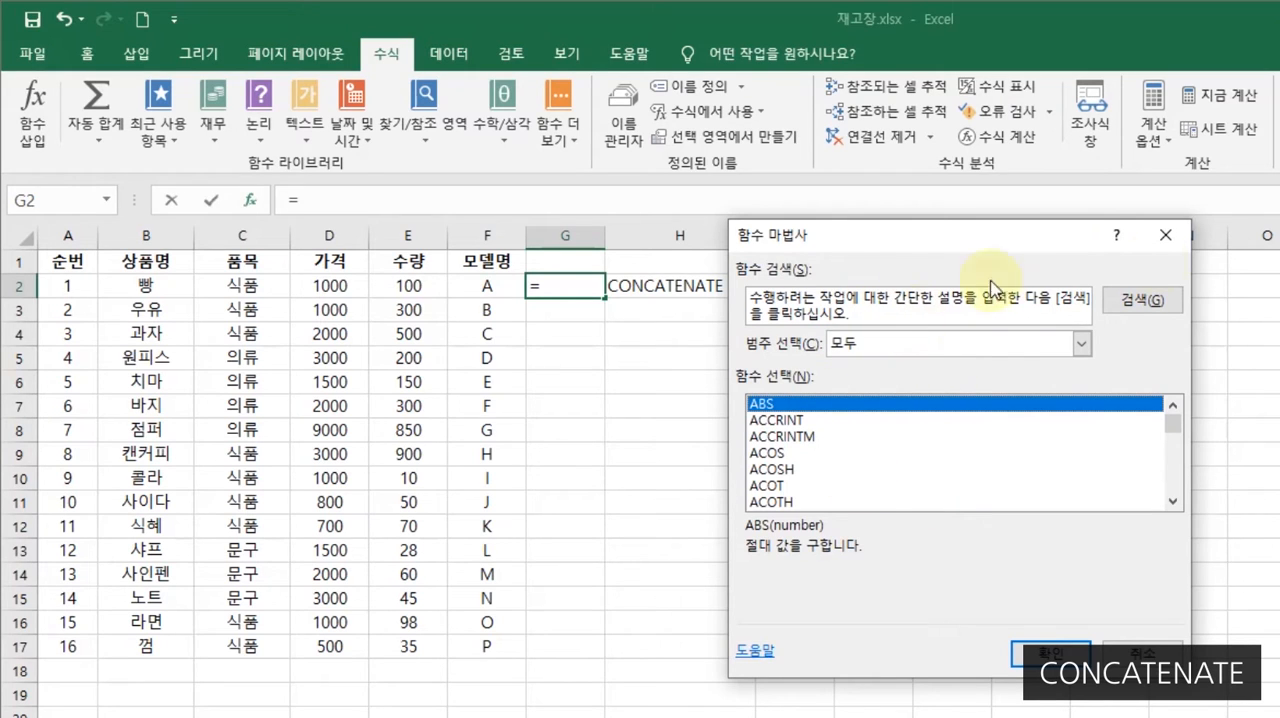
click(1165, 235)
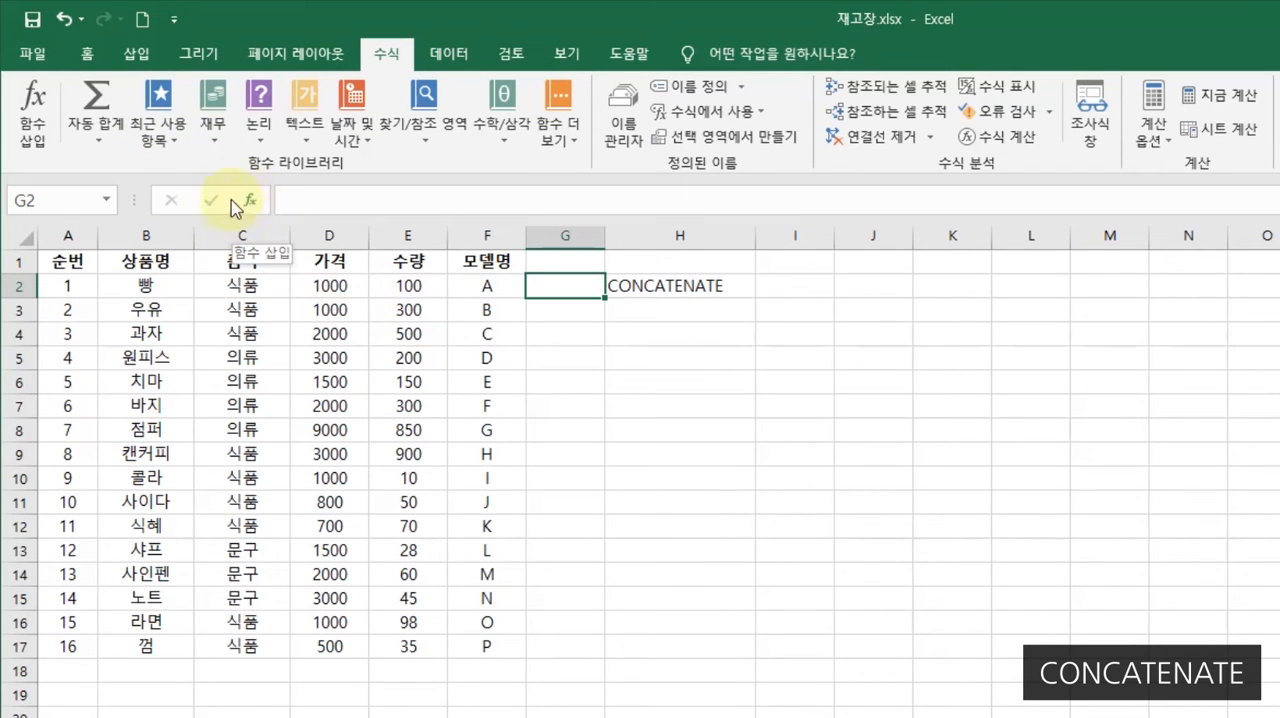
click(250, 200)
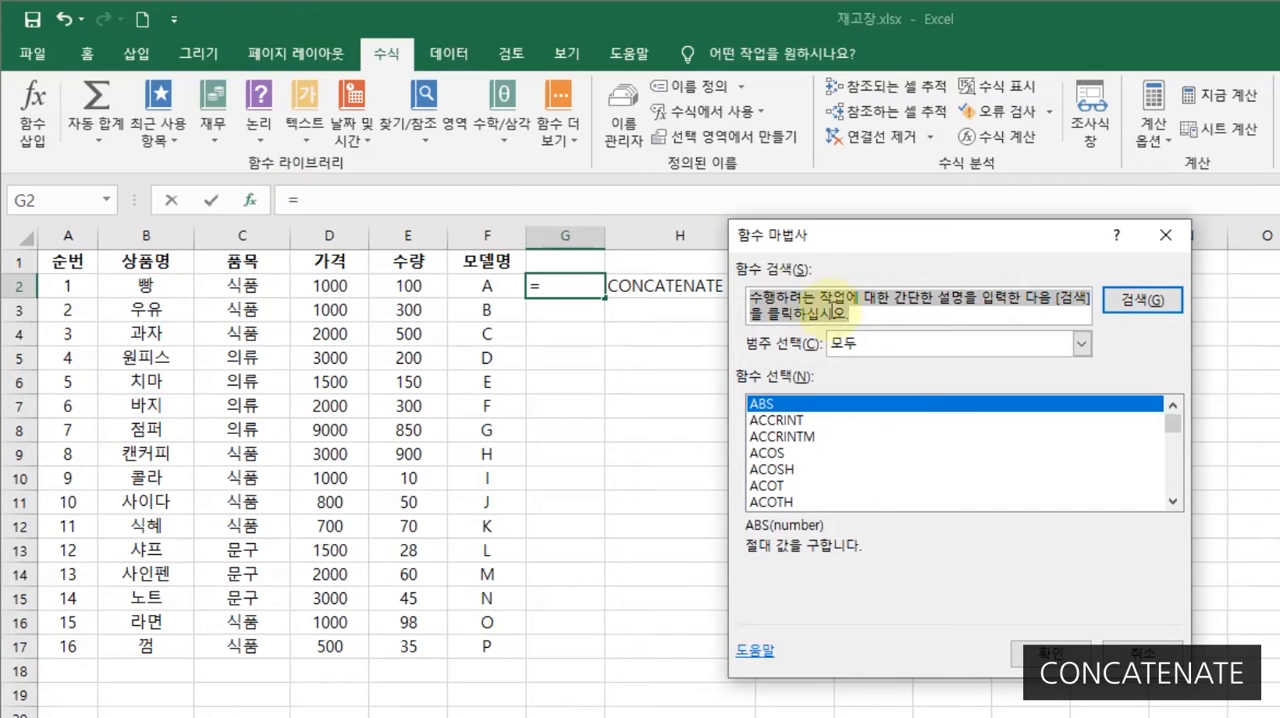
click(1166, 236)
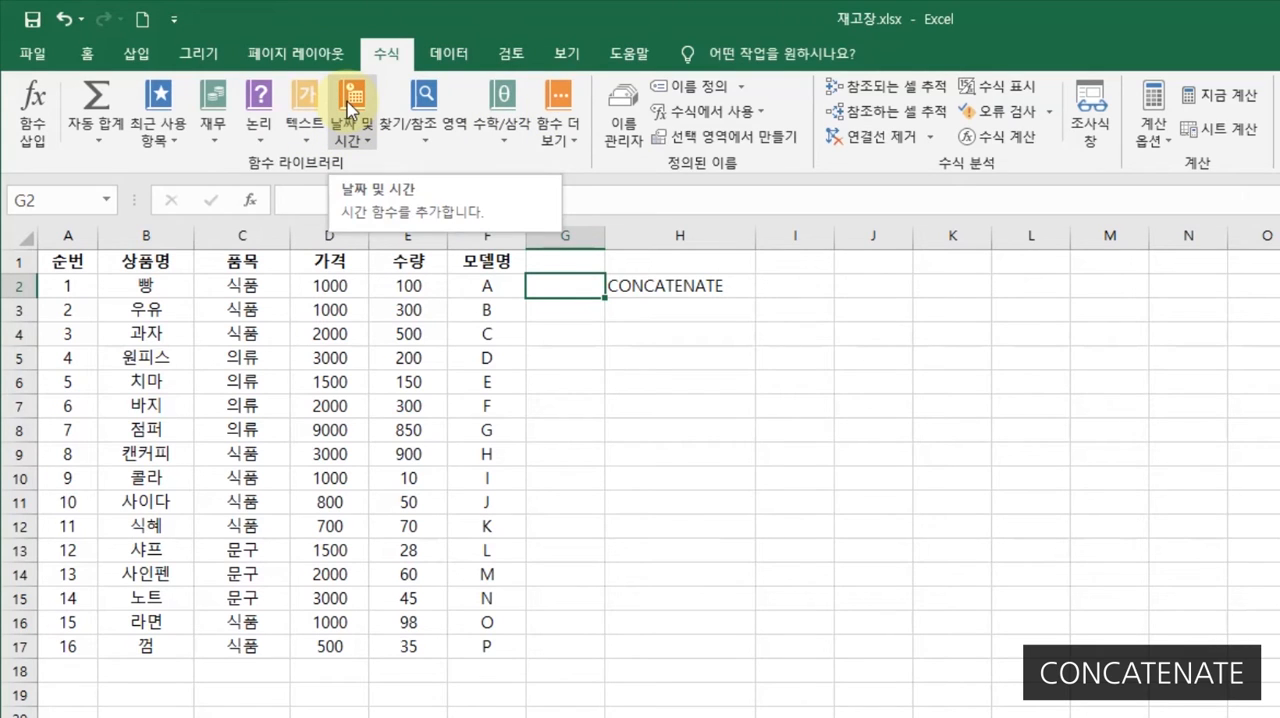
- Look for CONCATENATE in the function library's 텍스트 list and its 호환성 list
click(304, 140)
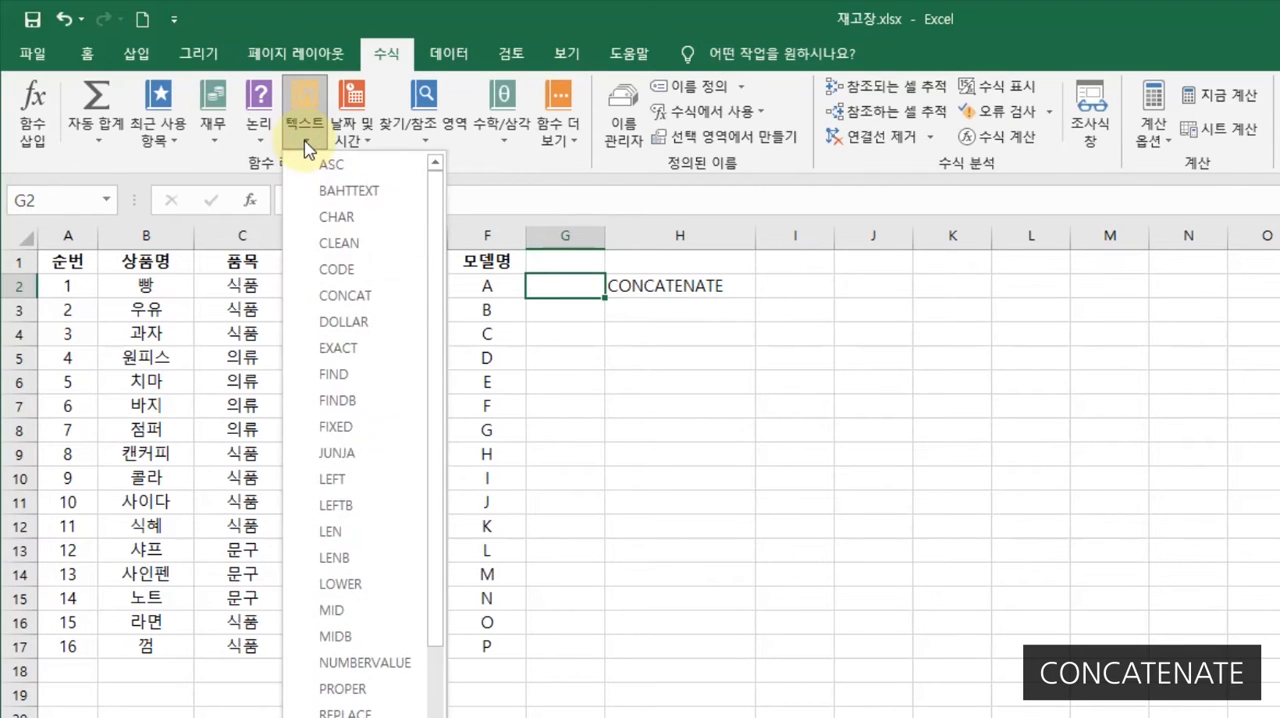
scroll(378, 560, down, 4)
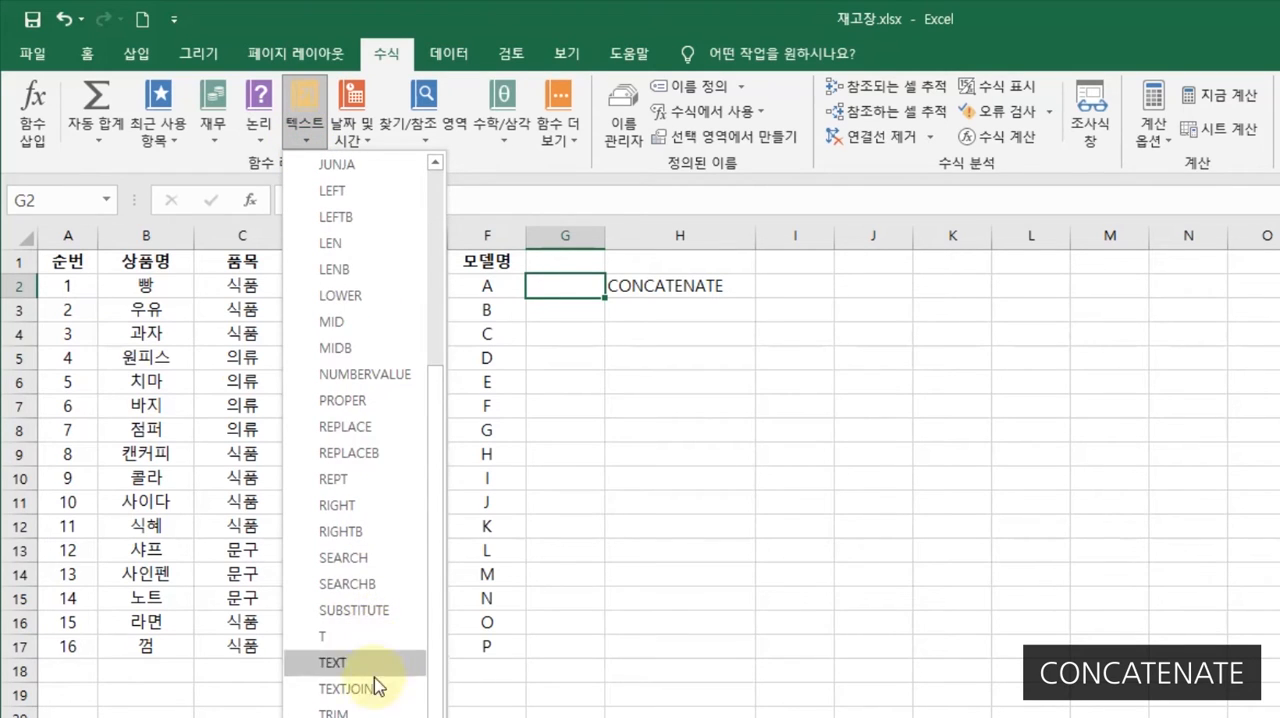
scroll(376, 688, up, 4)
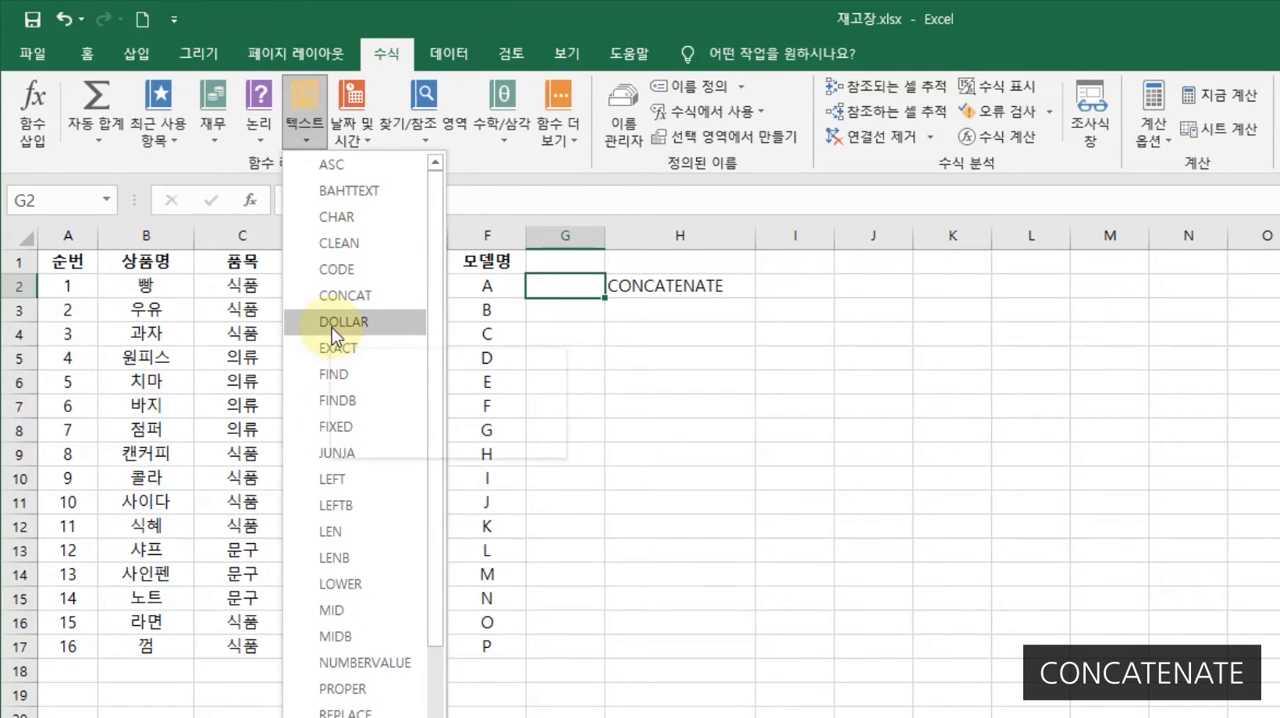
click(200, 332)
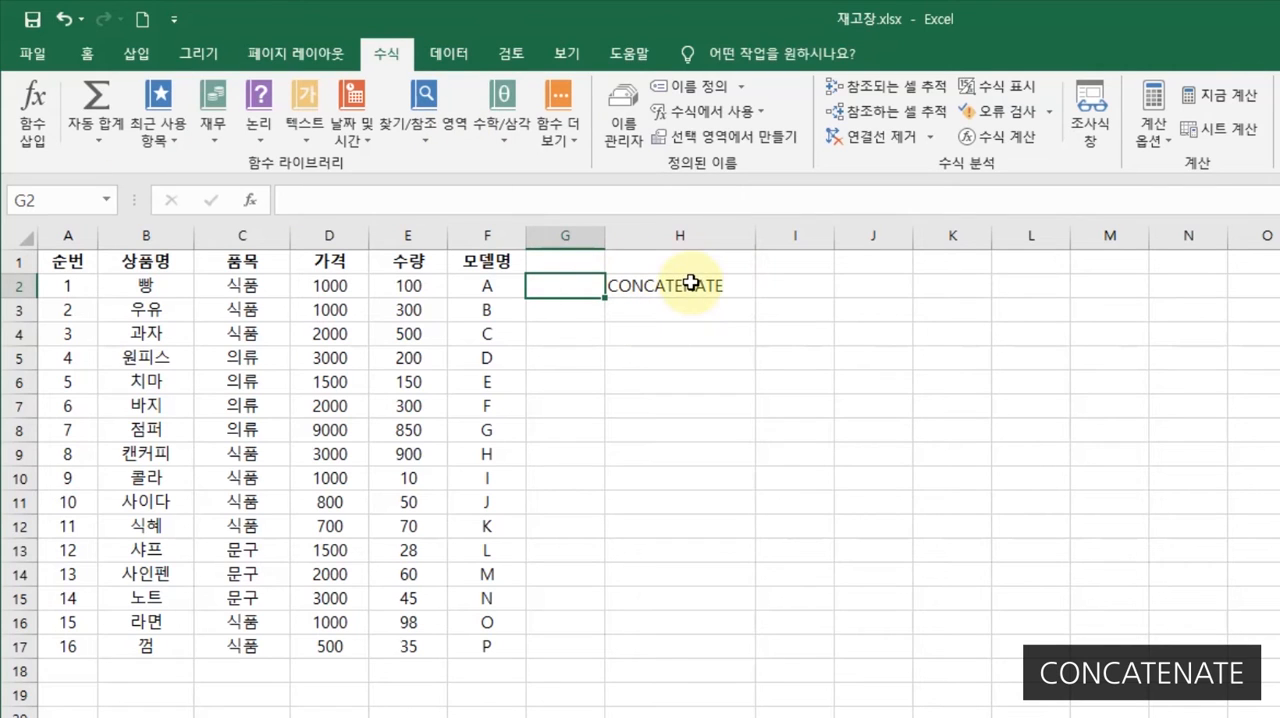
click(574, 150)
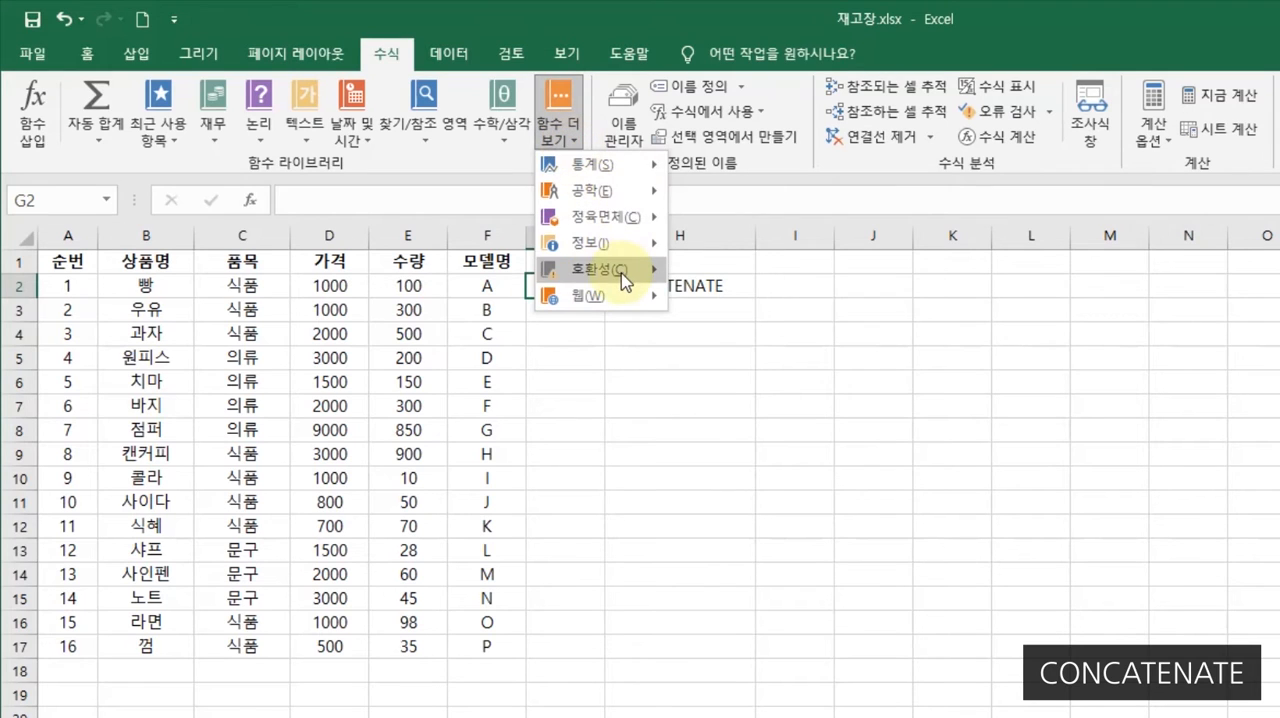
mouse_move(622, 278)
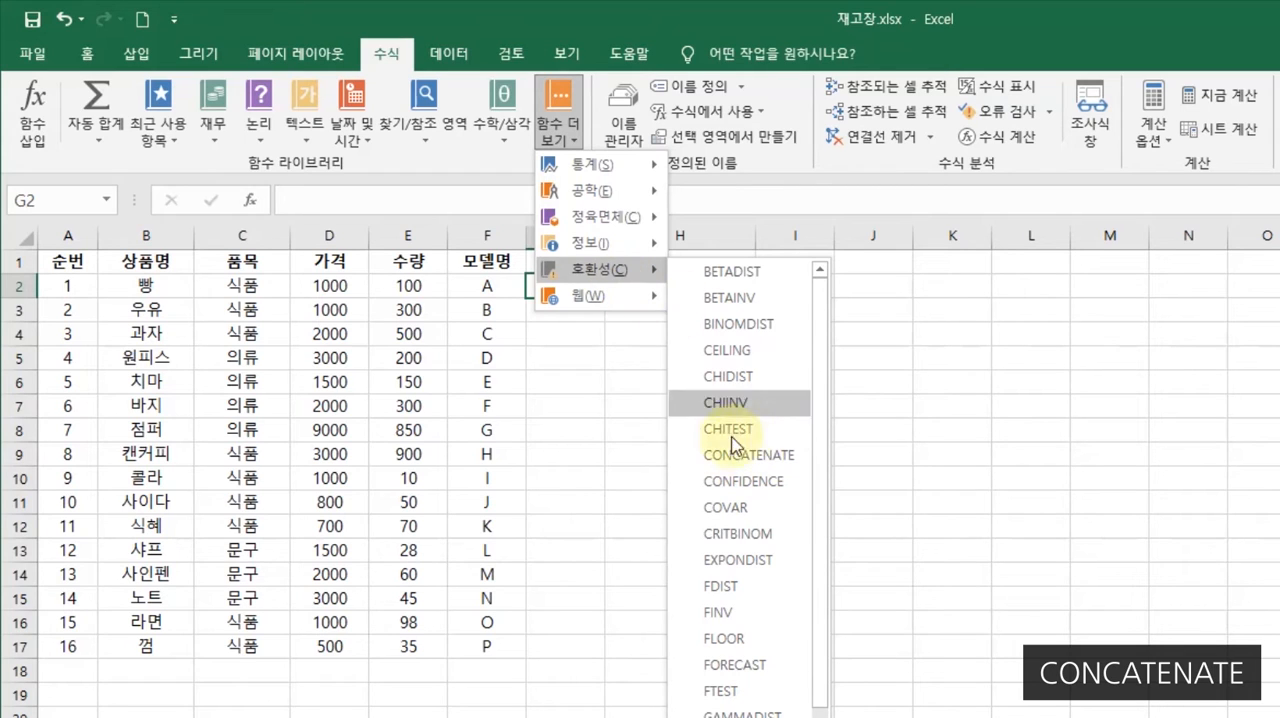
click(384, 317)
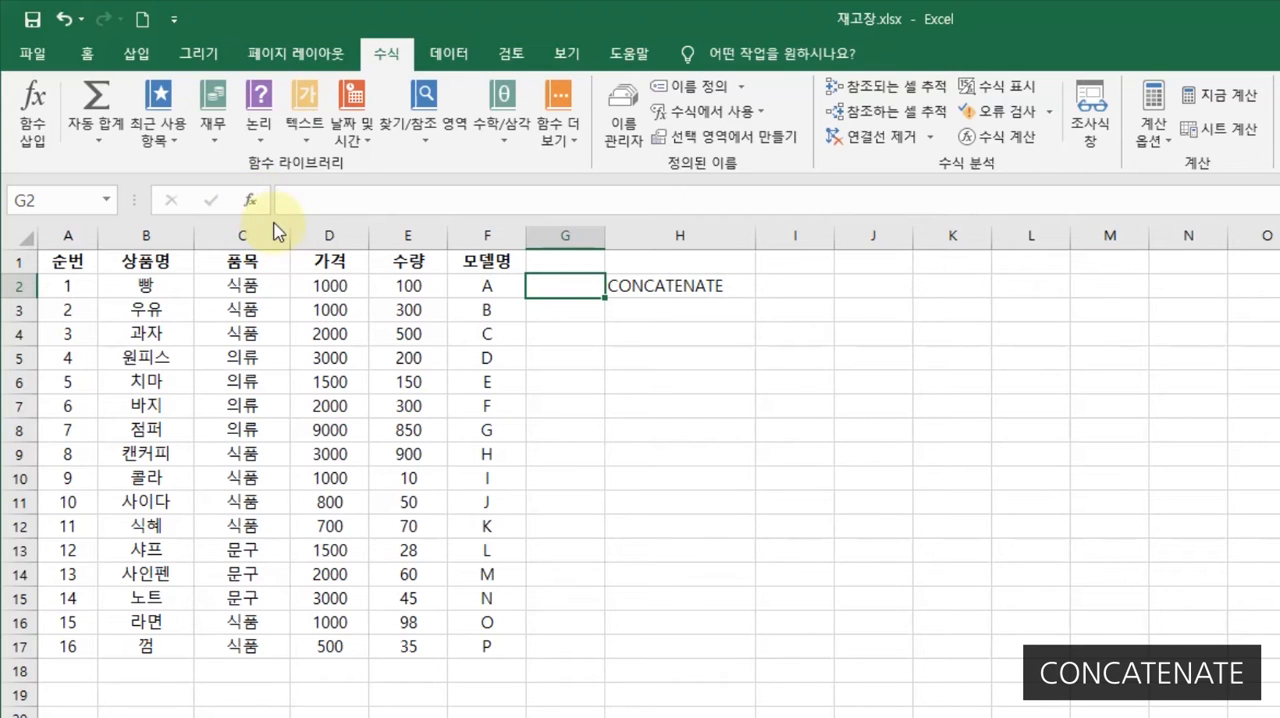
- Search the insertable functions for CON and view the description of CONCATENATE, leaving G2 empty
click(251, 204)
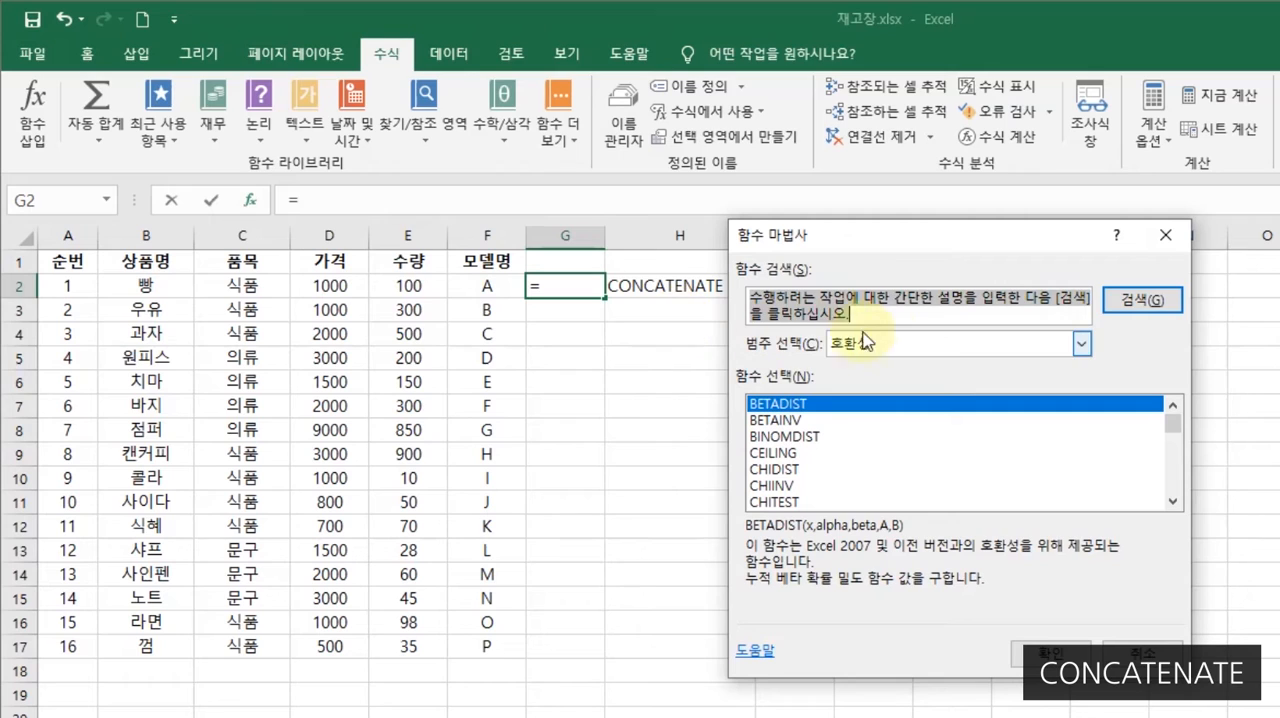
text(CON)
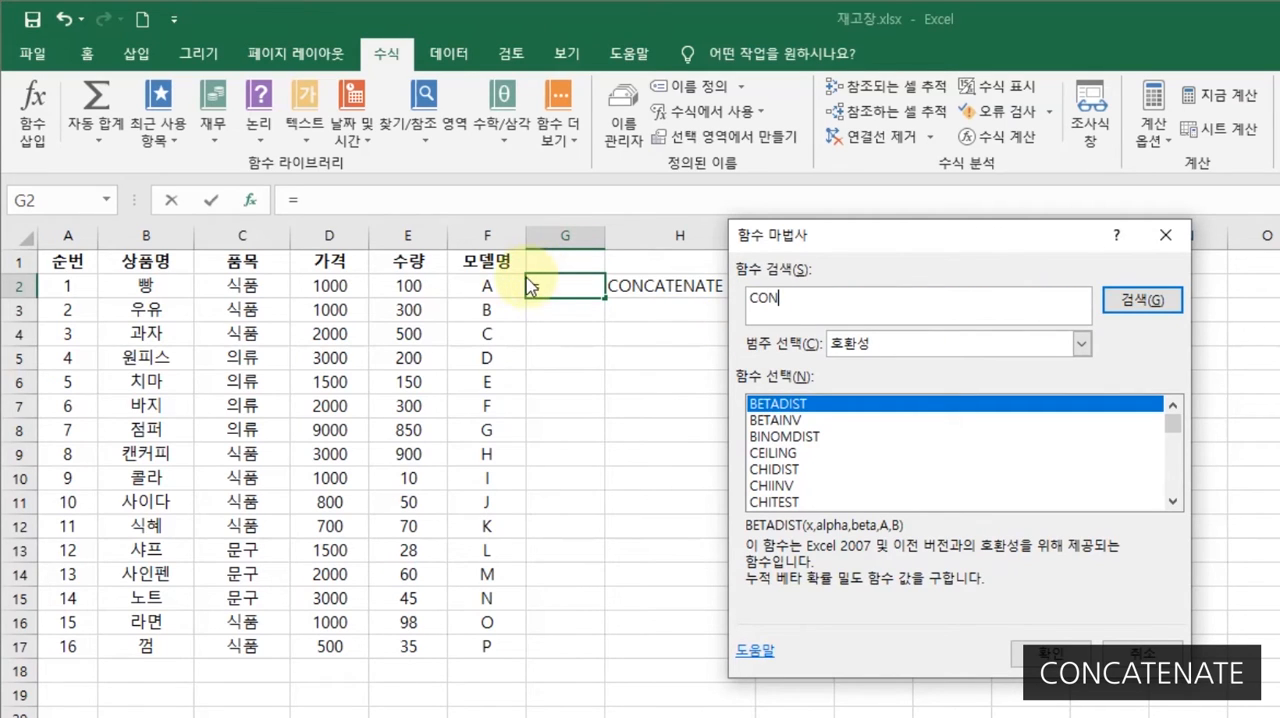
click(1130, 305)
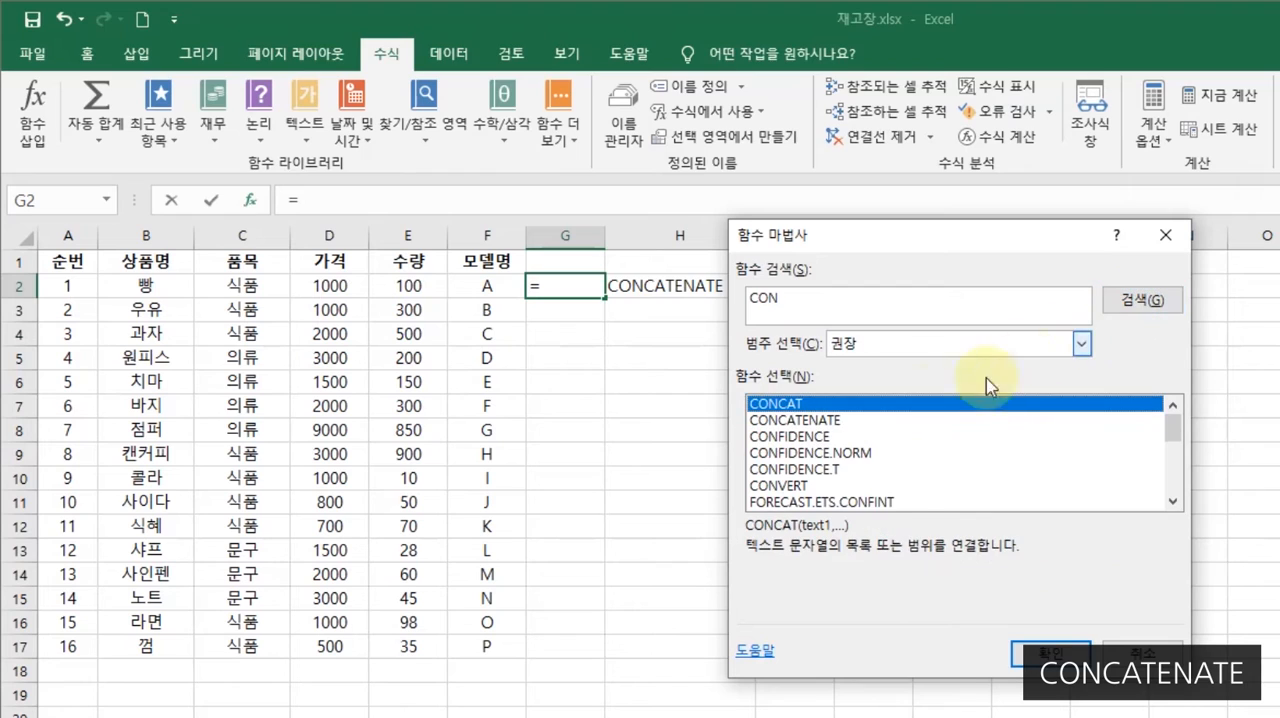
click(785, 421)
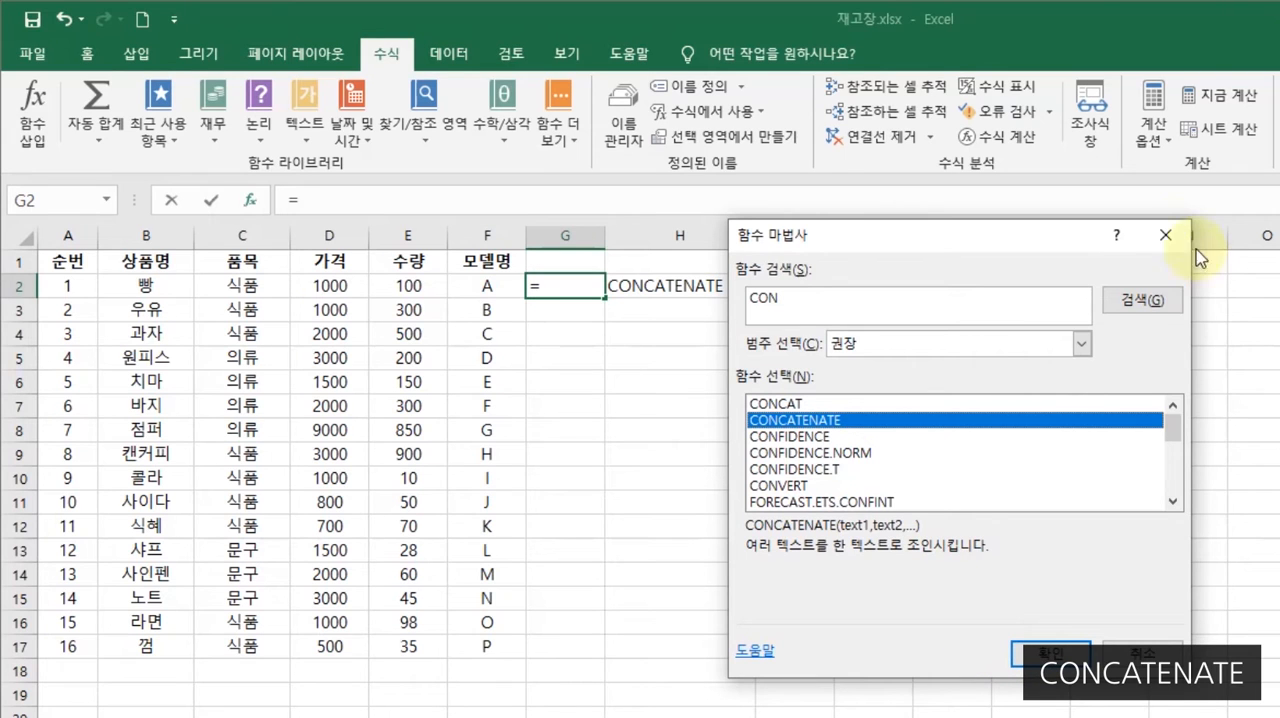
click(1163, 235)
- Delete the text from cell H2
click(563, 397)
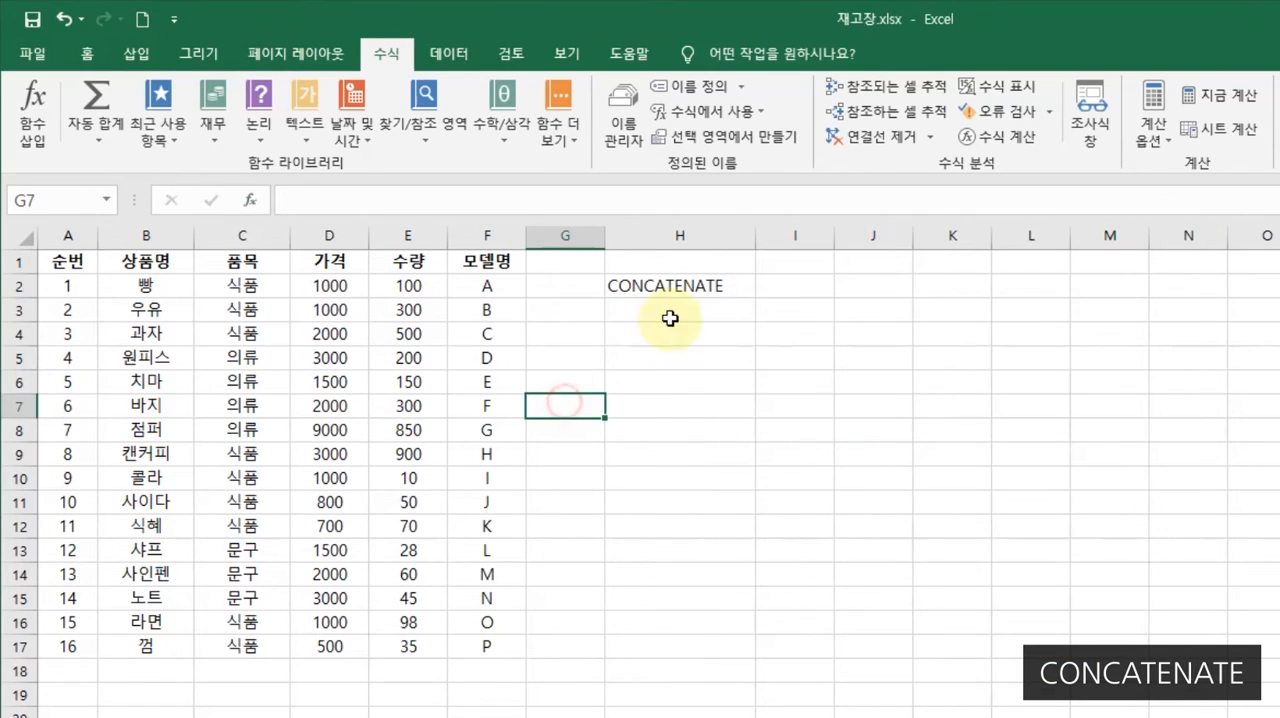
click(658, 287)
key(Delete)
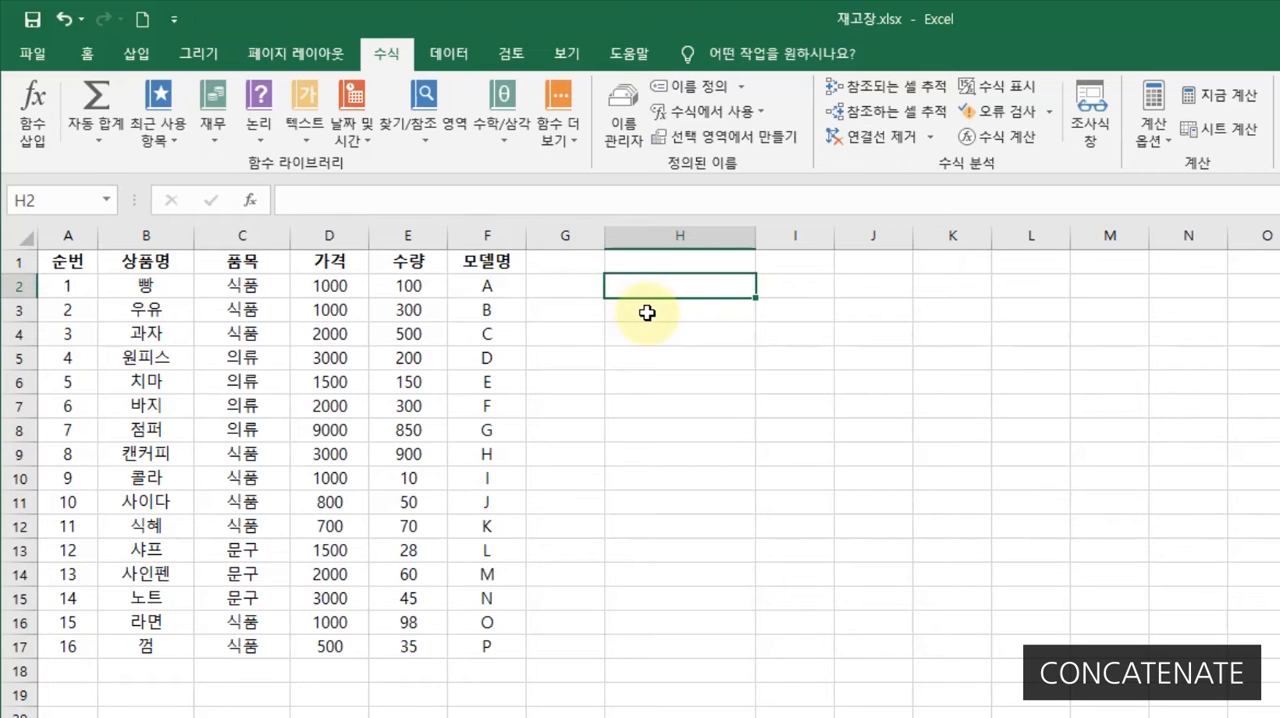
- Search the insertable functions for CON and insert the CONCATENATE function in cell G2
click(574, 296)
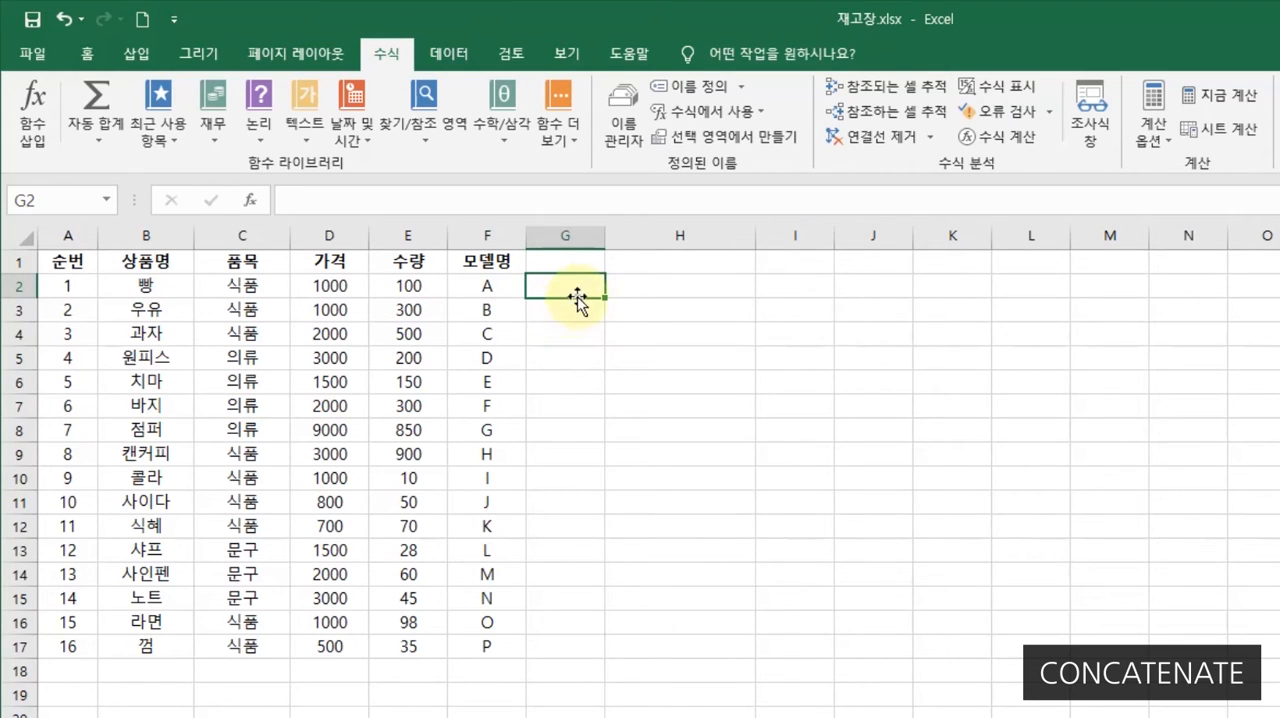
click(251, 202)
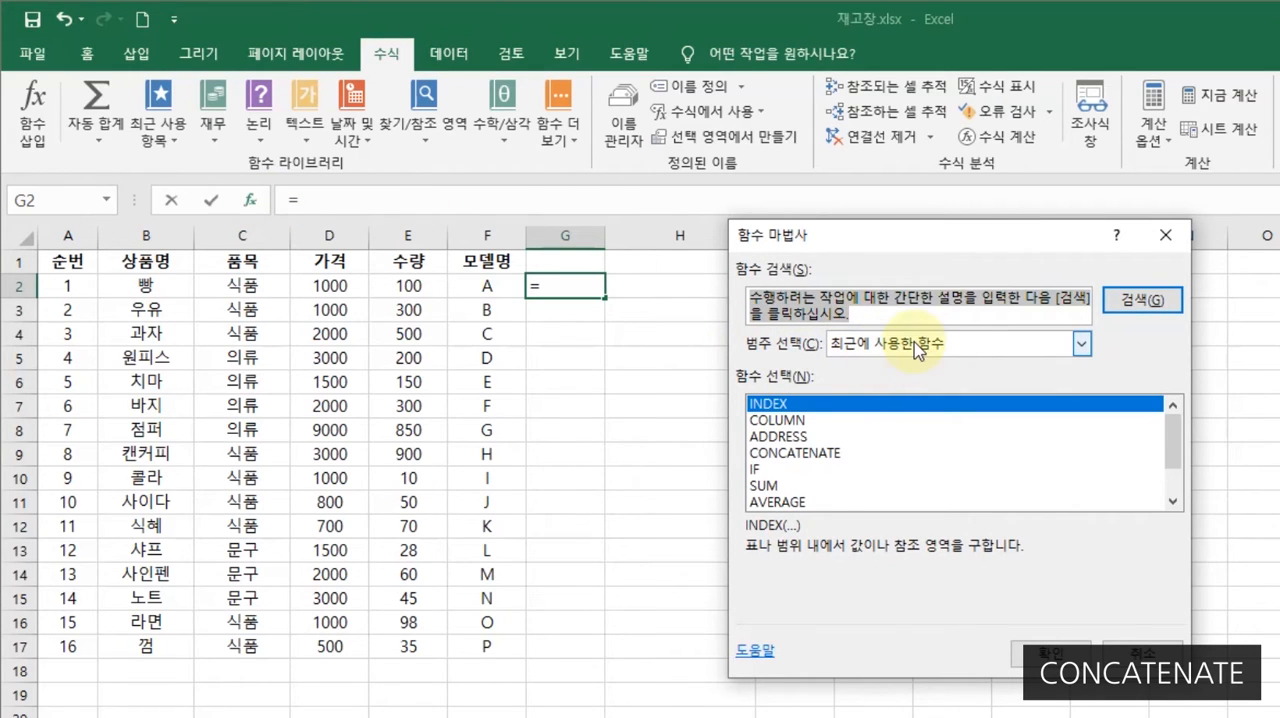
text(CON)
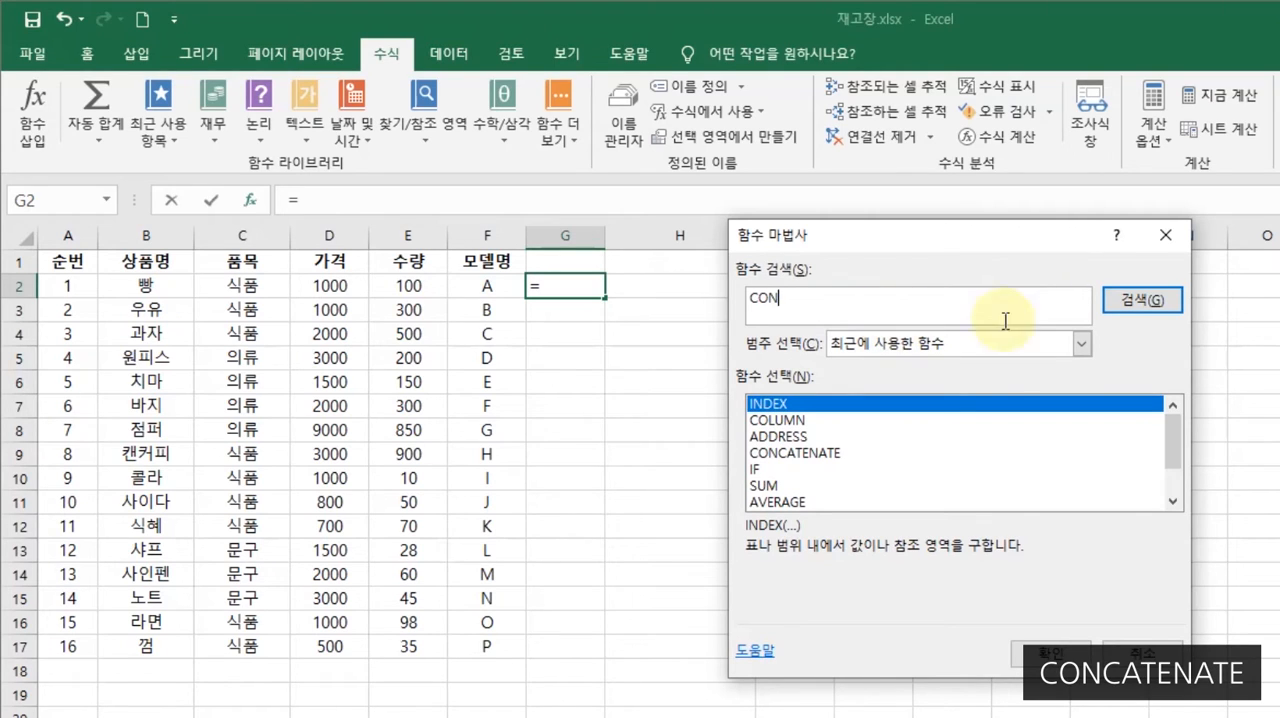
click(1138, 315)
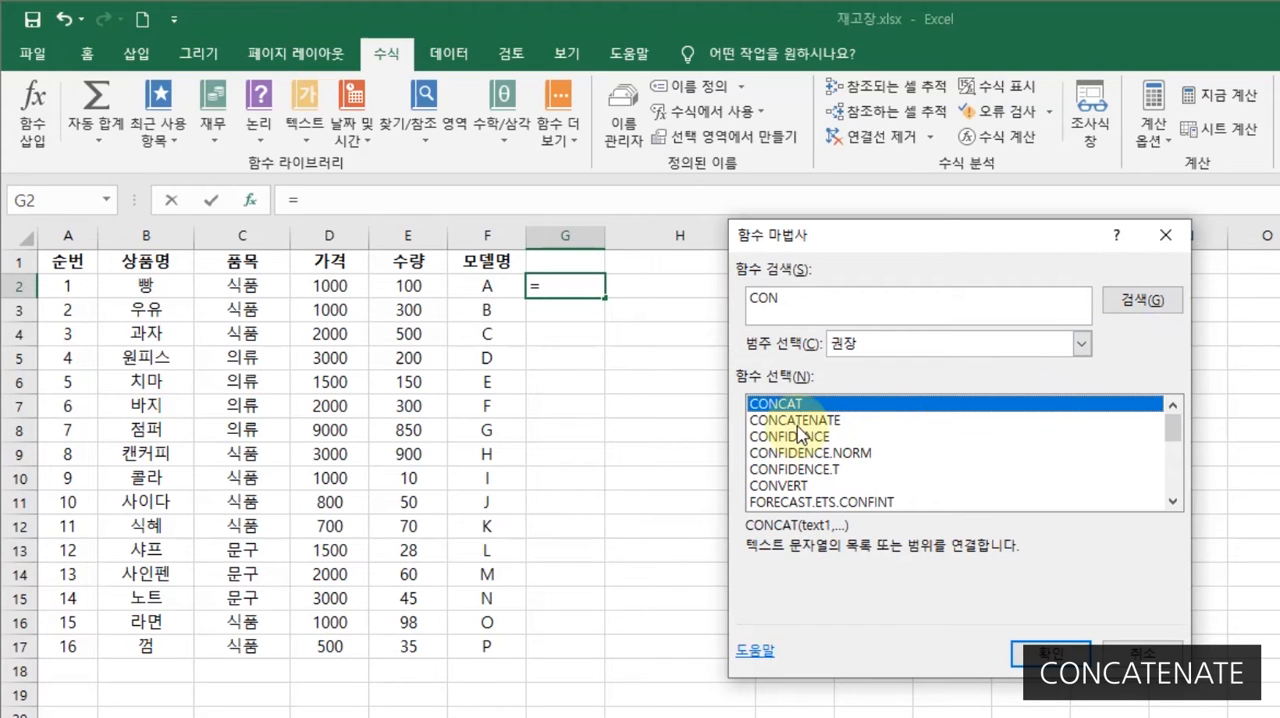
click(797, 422)
click(1033, 651)
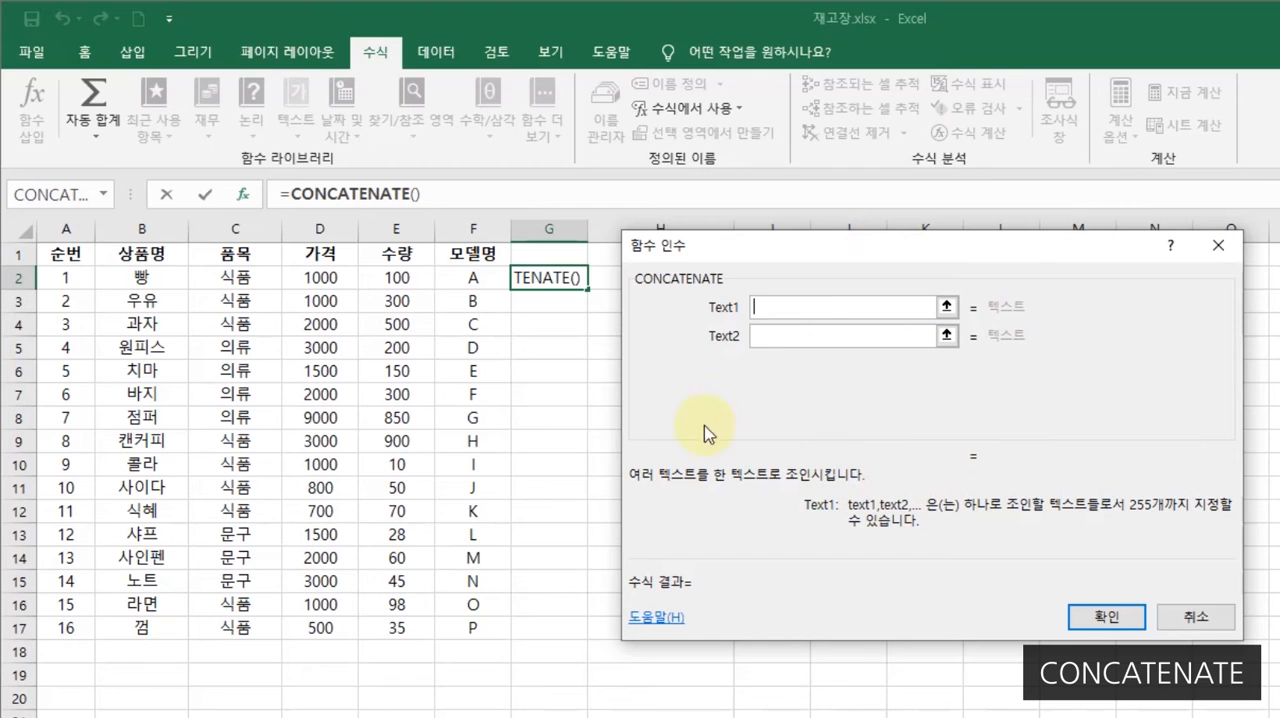
mouse_move(733, 250)
mouse_down()
mouse_move(727, 232)
mouse_move(720, 245)
mouse_move(731, 238)
mouse_up()
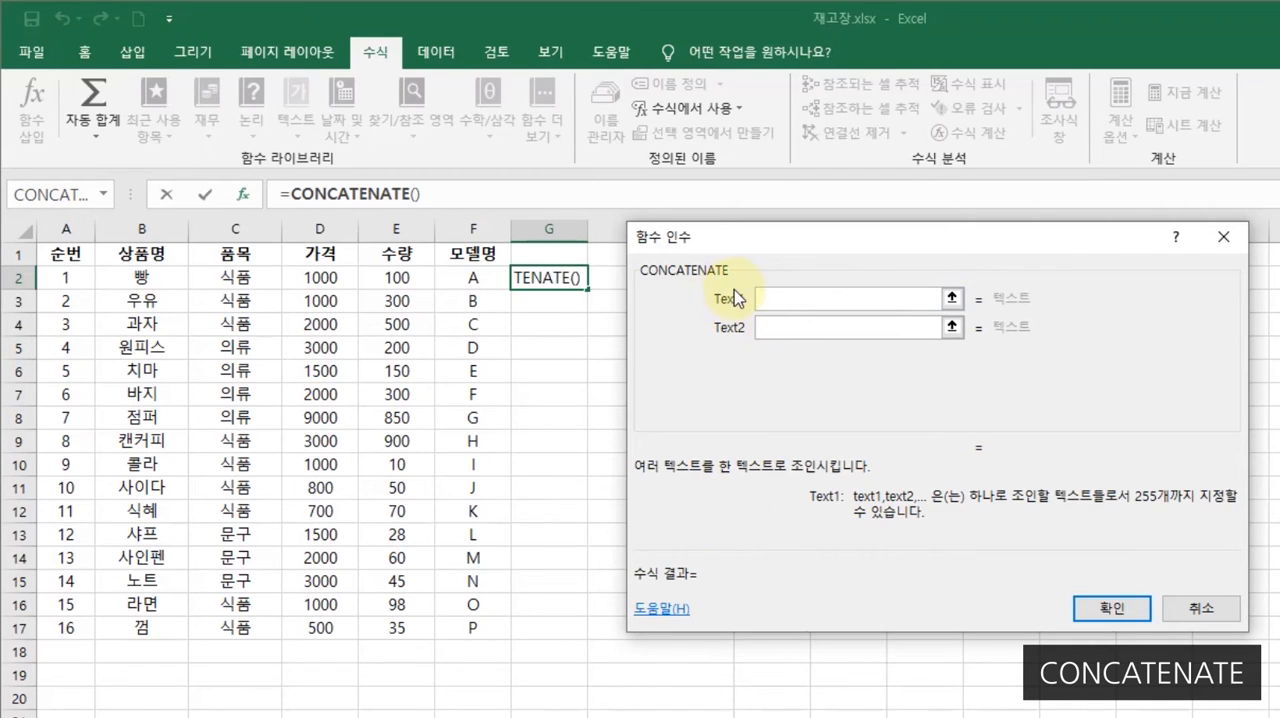
- Join cells B2, D2 and F2 as Text1, Text2 and Text3 of the CONCATENATE function in G2
click(150, 281)
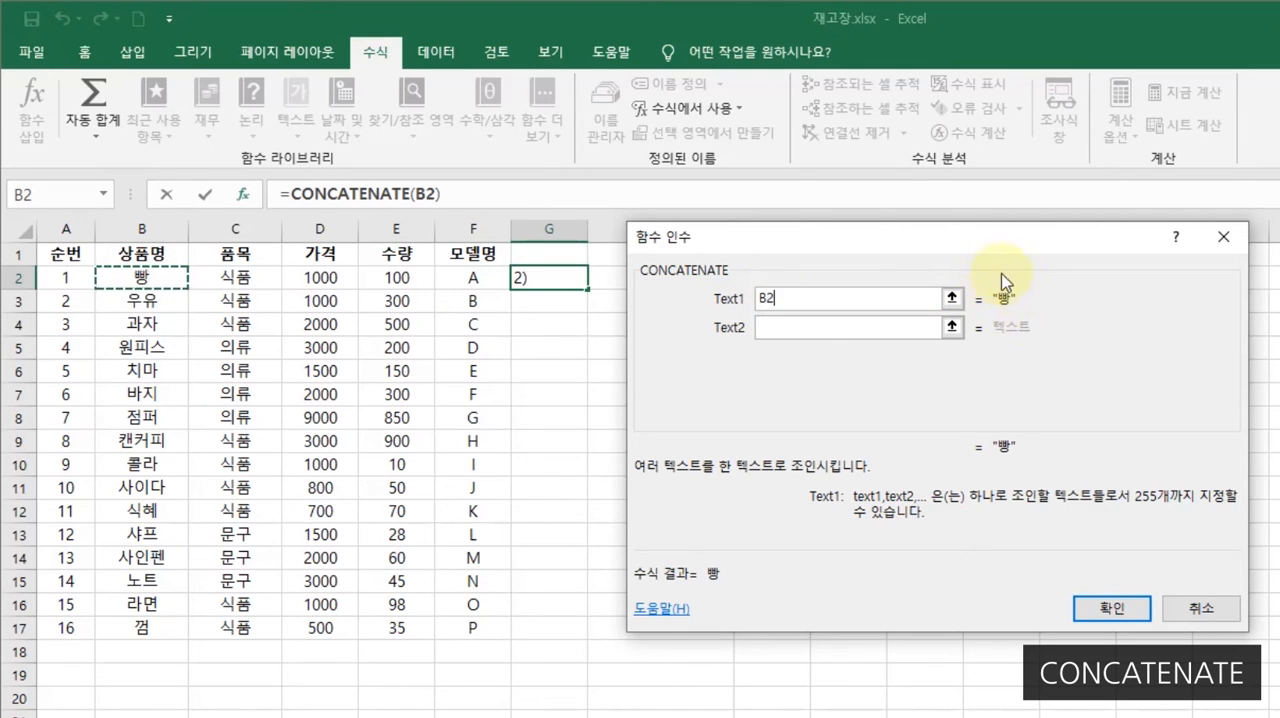
click(791, 326)
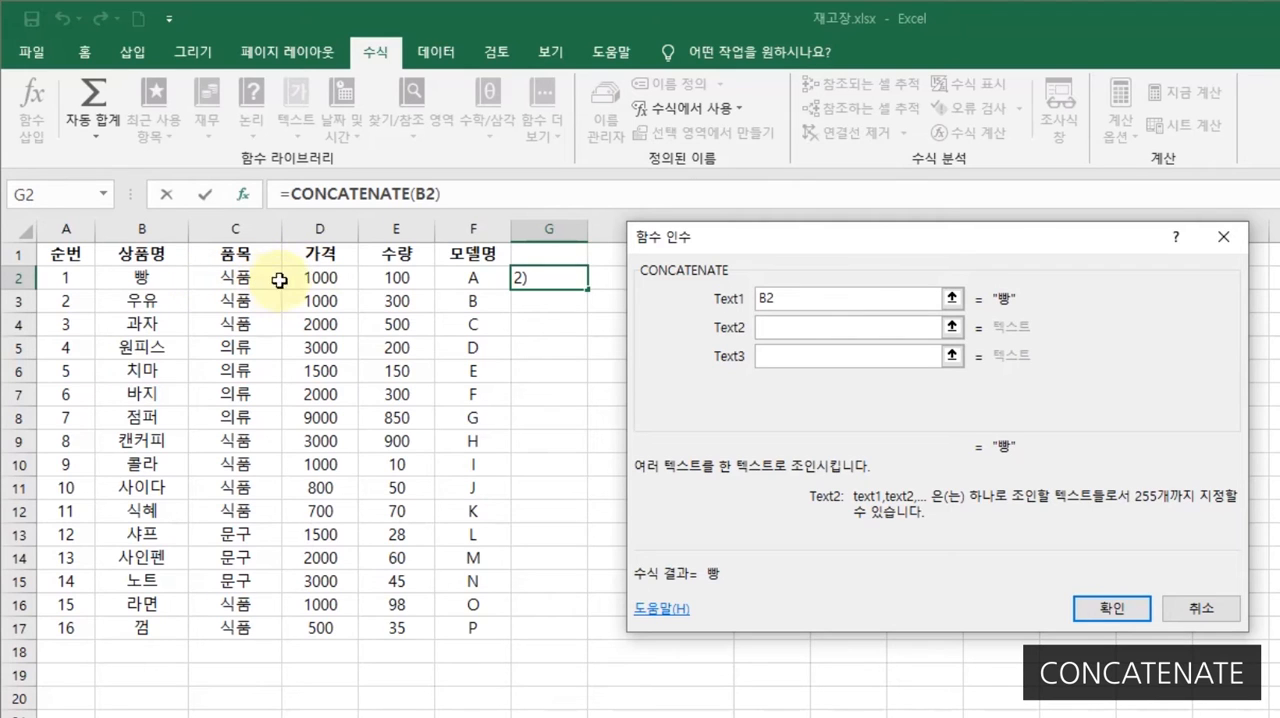
click(318, 282)
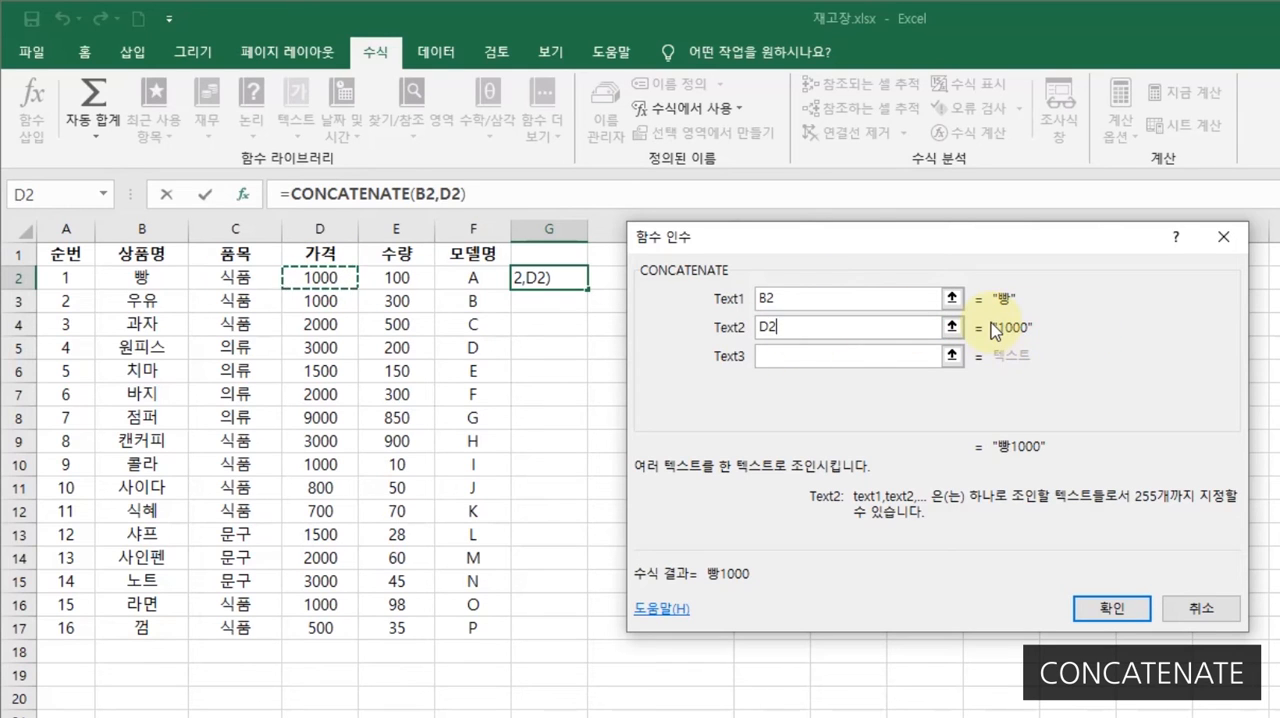
click(780, 361)
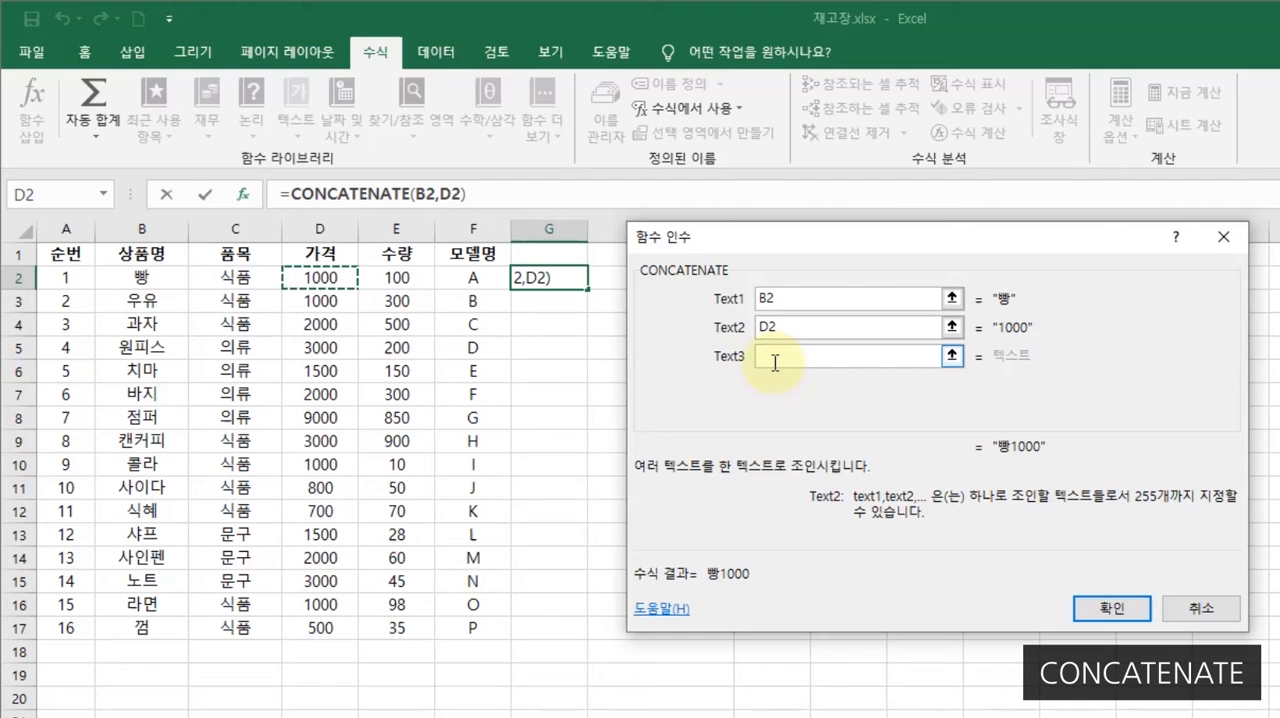
click(775, 362)
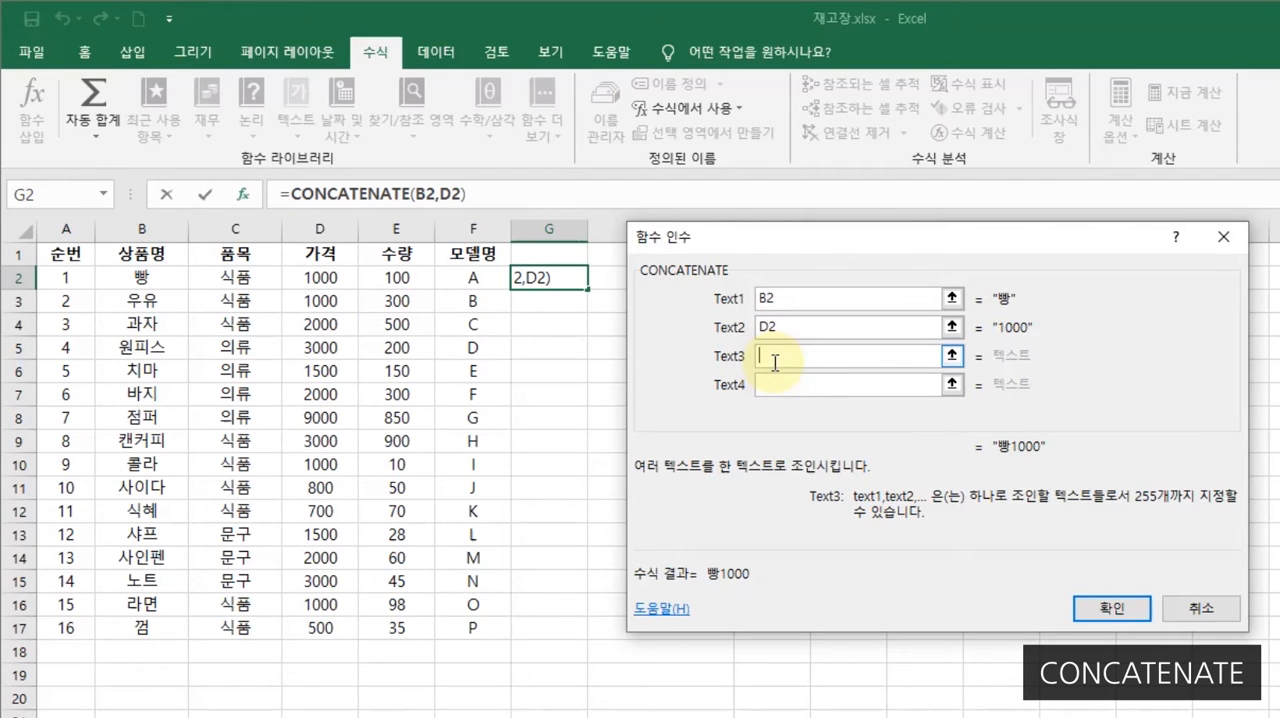
click(469, 281)
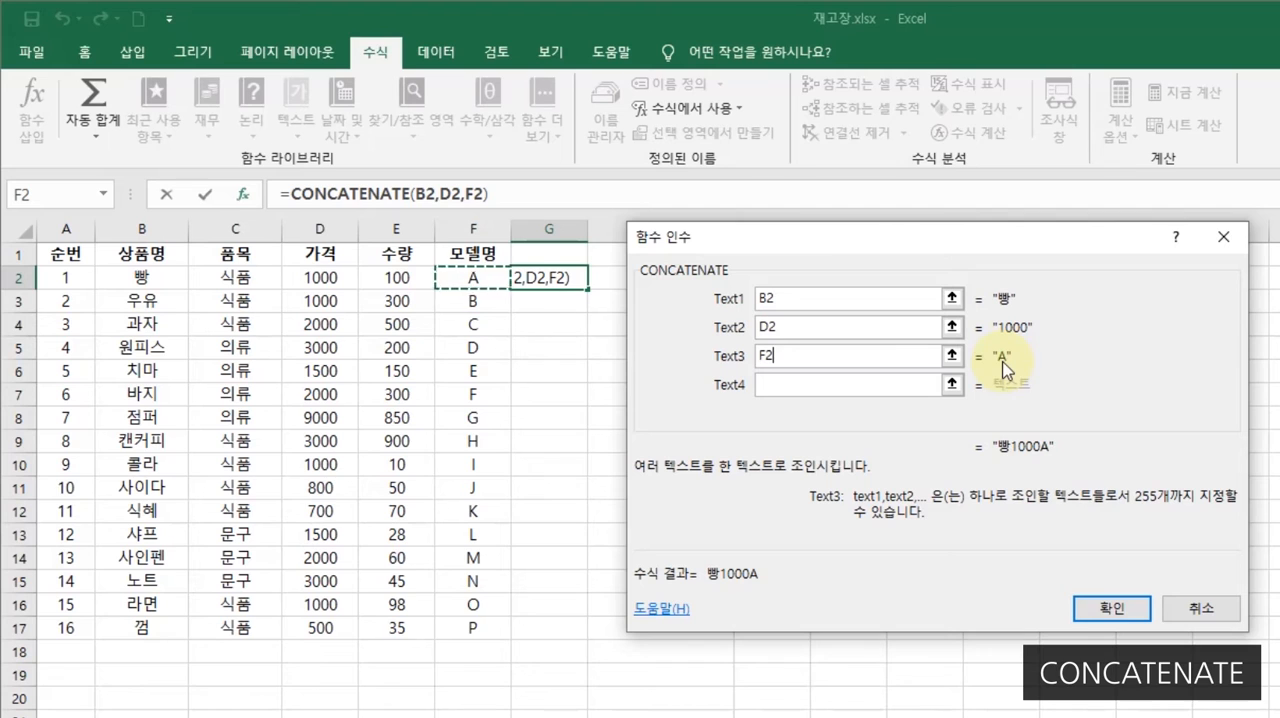
click(1095, 610)
- Compare the joined text in G2 with its source cells B2, D2 and F2
click(630, 278)
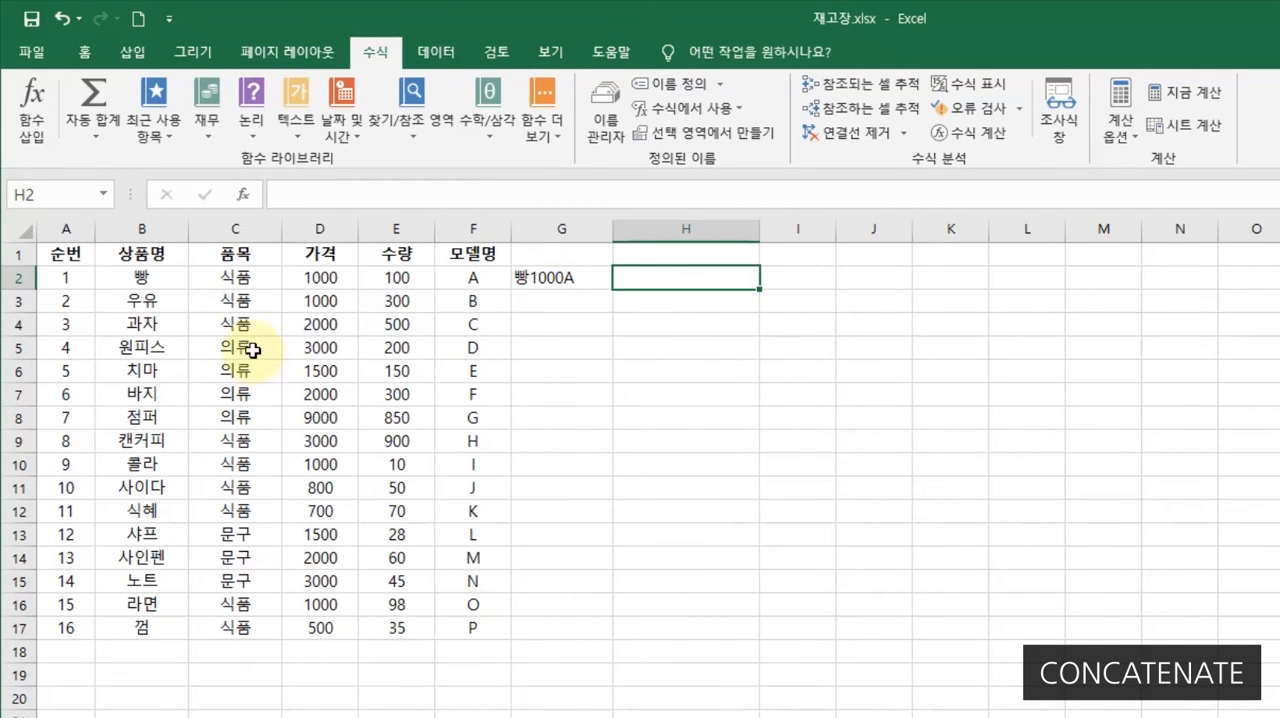
click(168, 279)
click(334, 270)
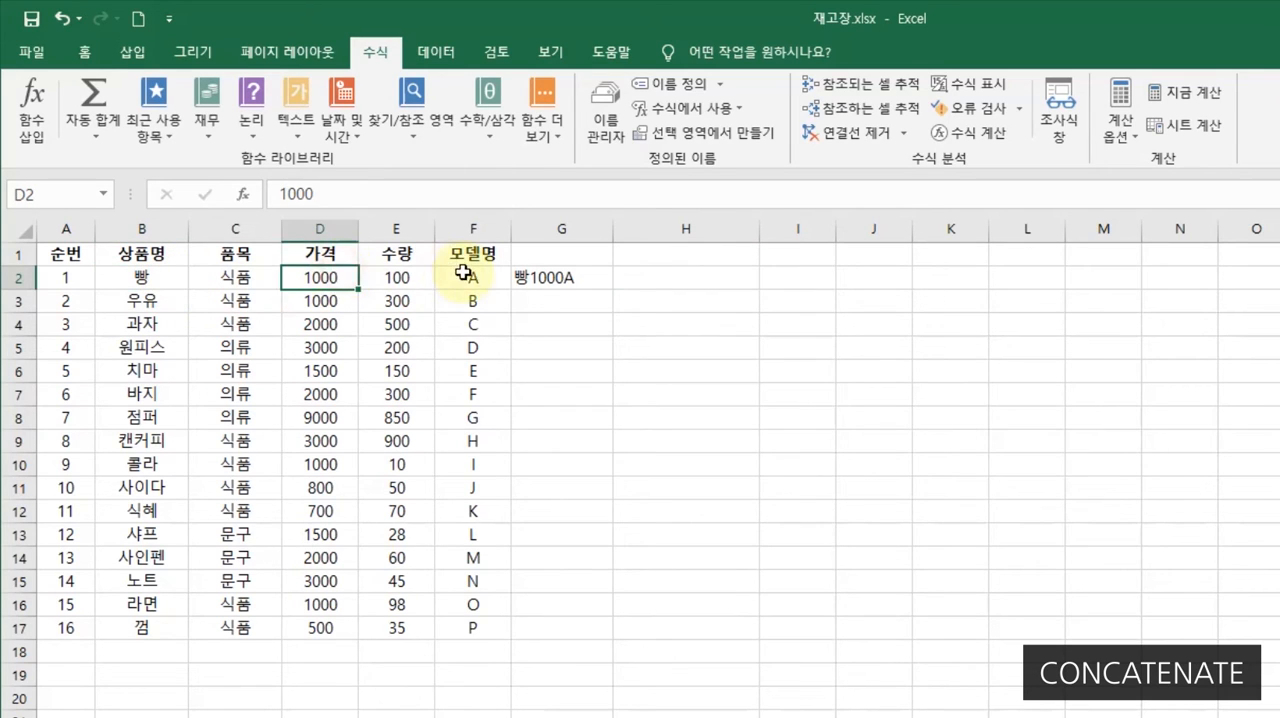
click(458, 272)
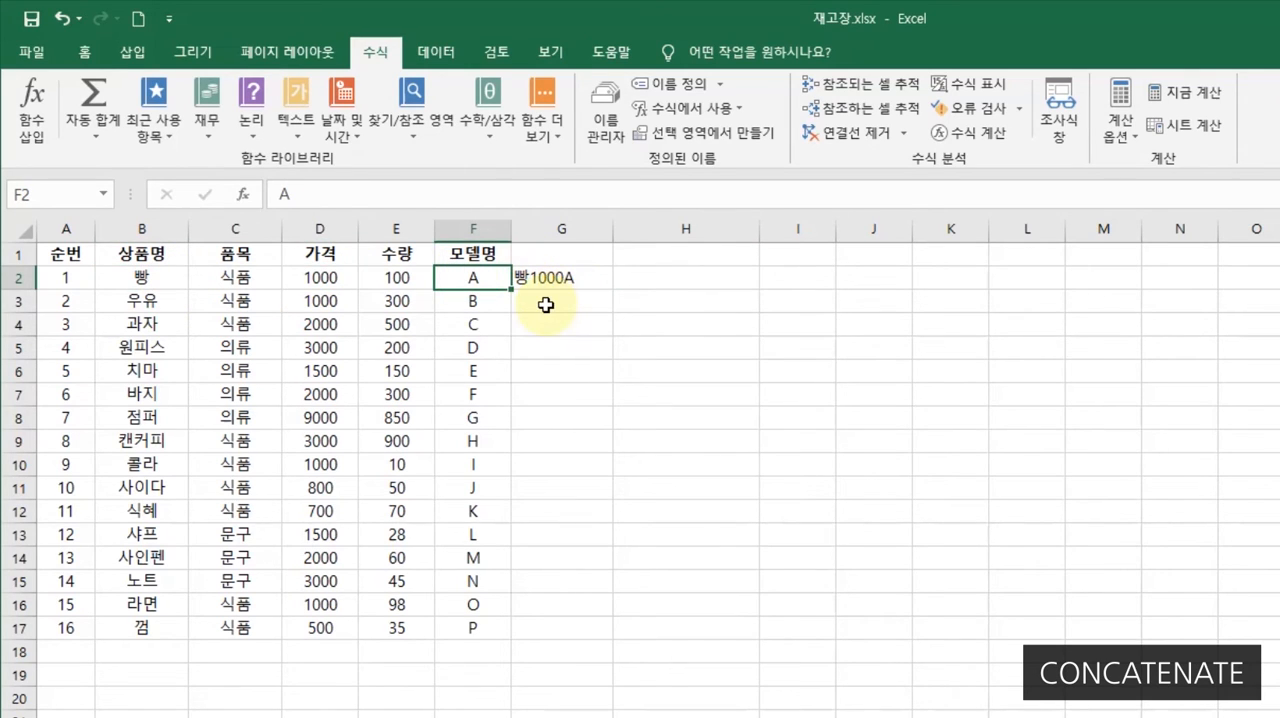
click(680, 277)
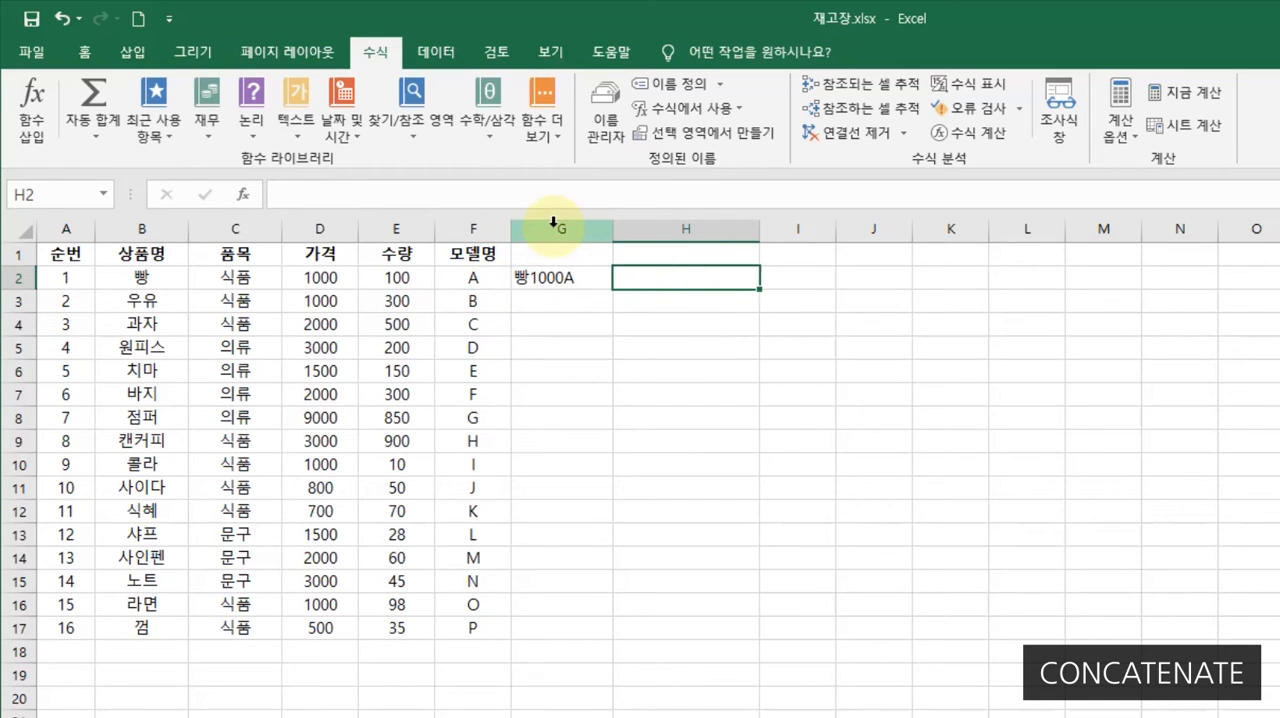
- Fill the CONCATENATE formula from G2 down through G17
click(545, 281)
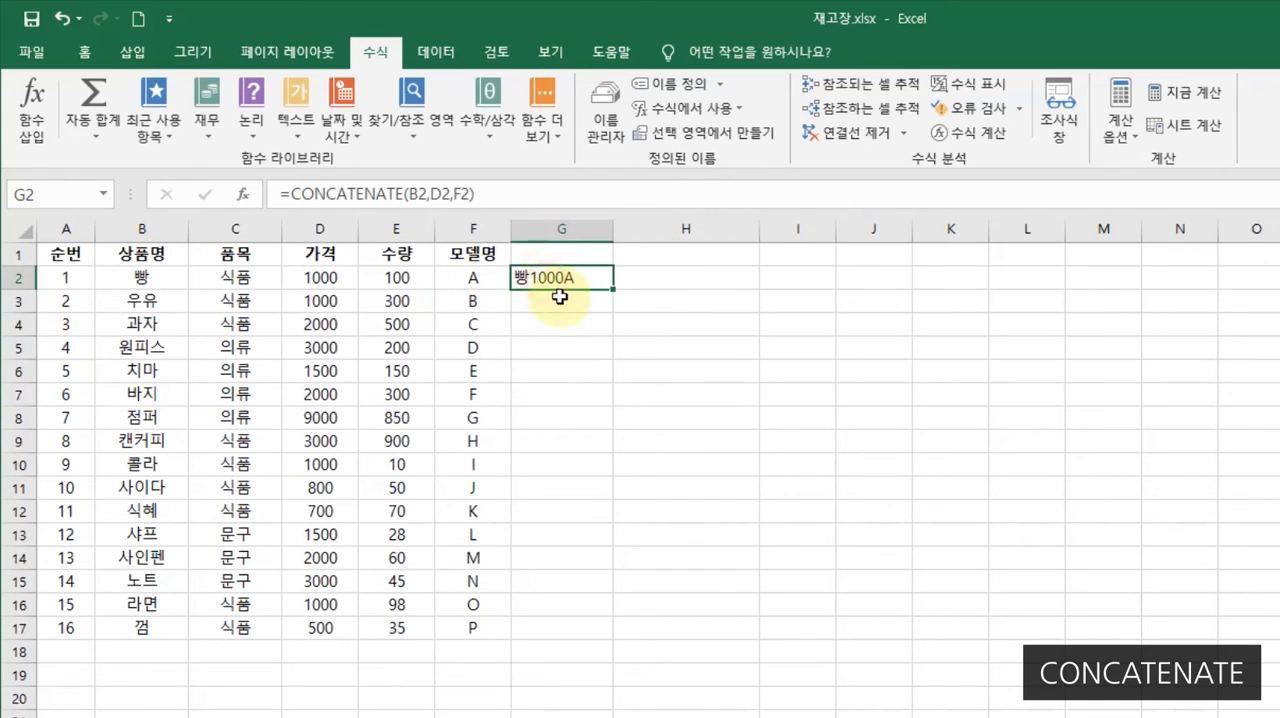
double_click(615, 287)
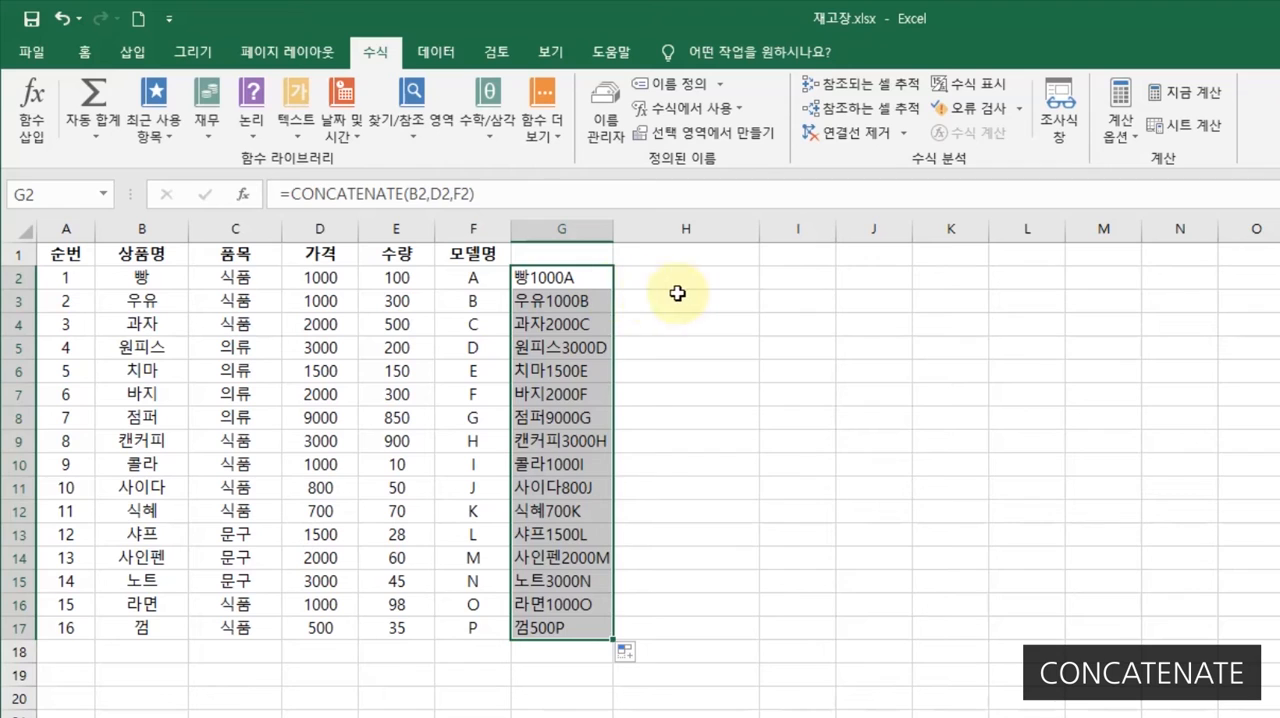
- Insert the CONCATENATE function in cell H2 from the recently used functions
click(735, 273)
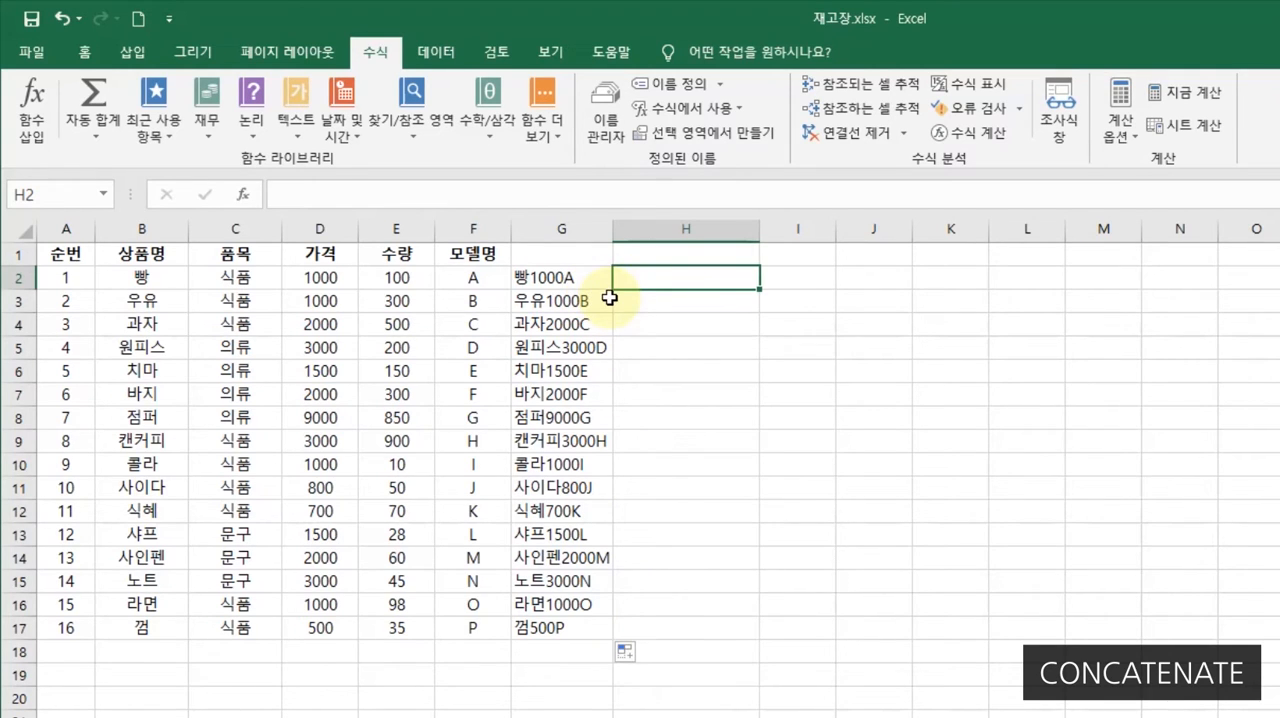
click(244, 204)
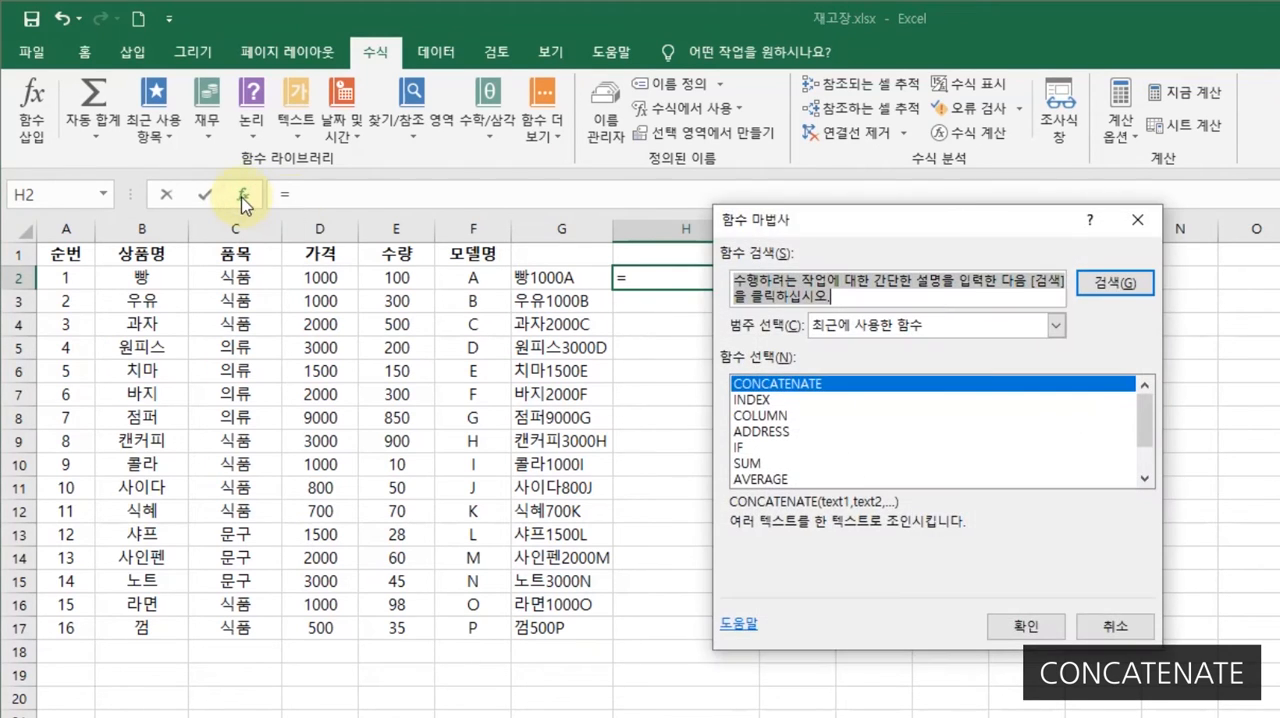
drag(768, 220, 855, 240)
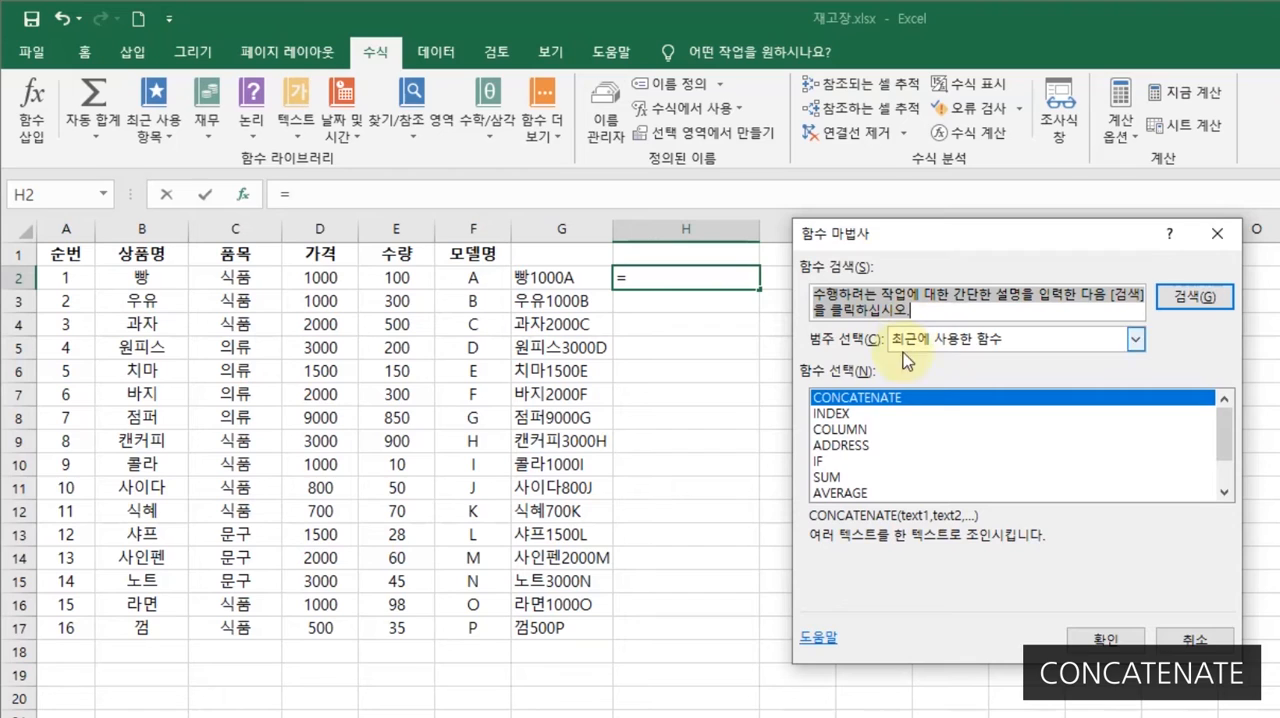
click(845, 400)
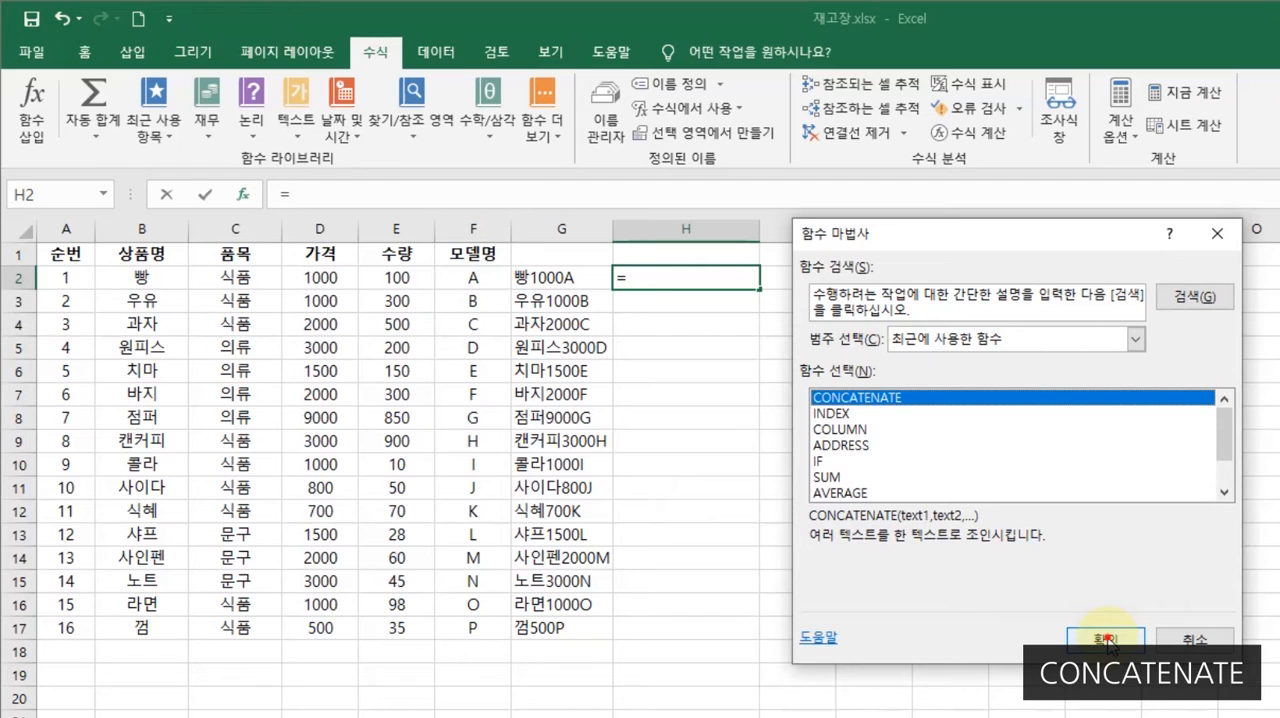
click(1107, 640)
drag(860, 220, 881, 242)
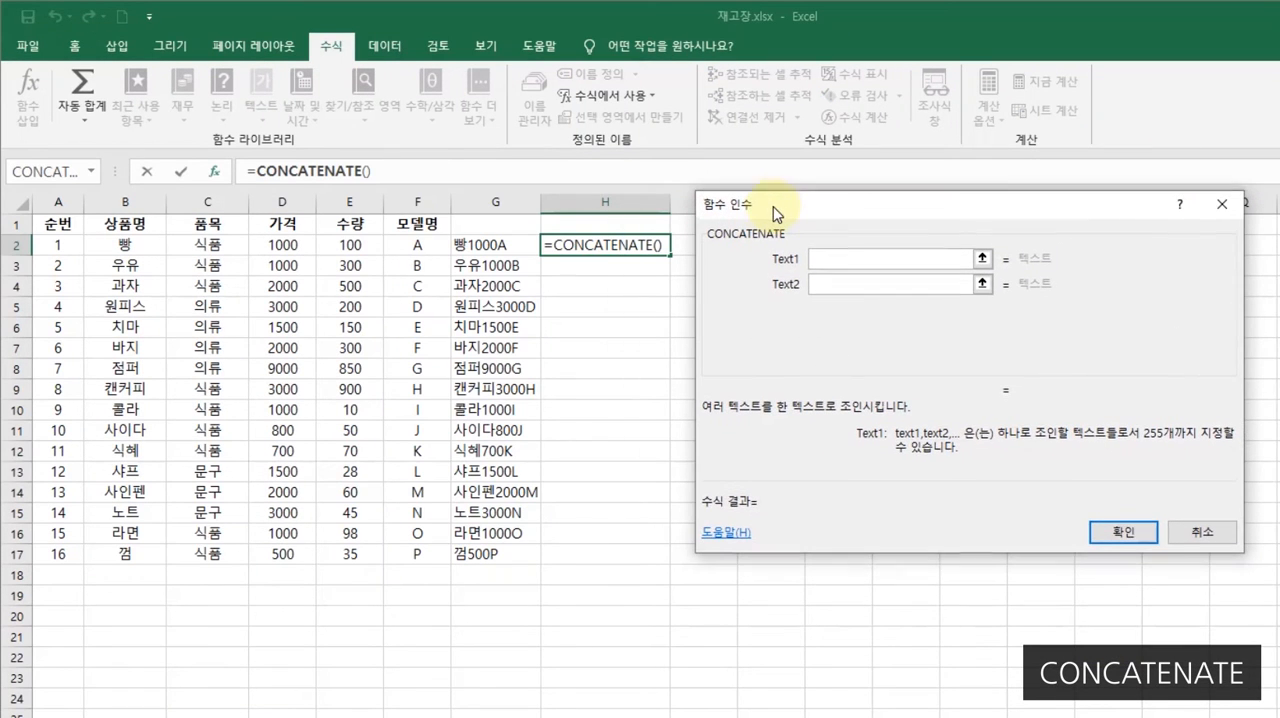
drag(773, 206, 773, 204)
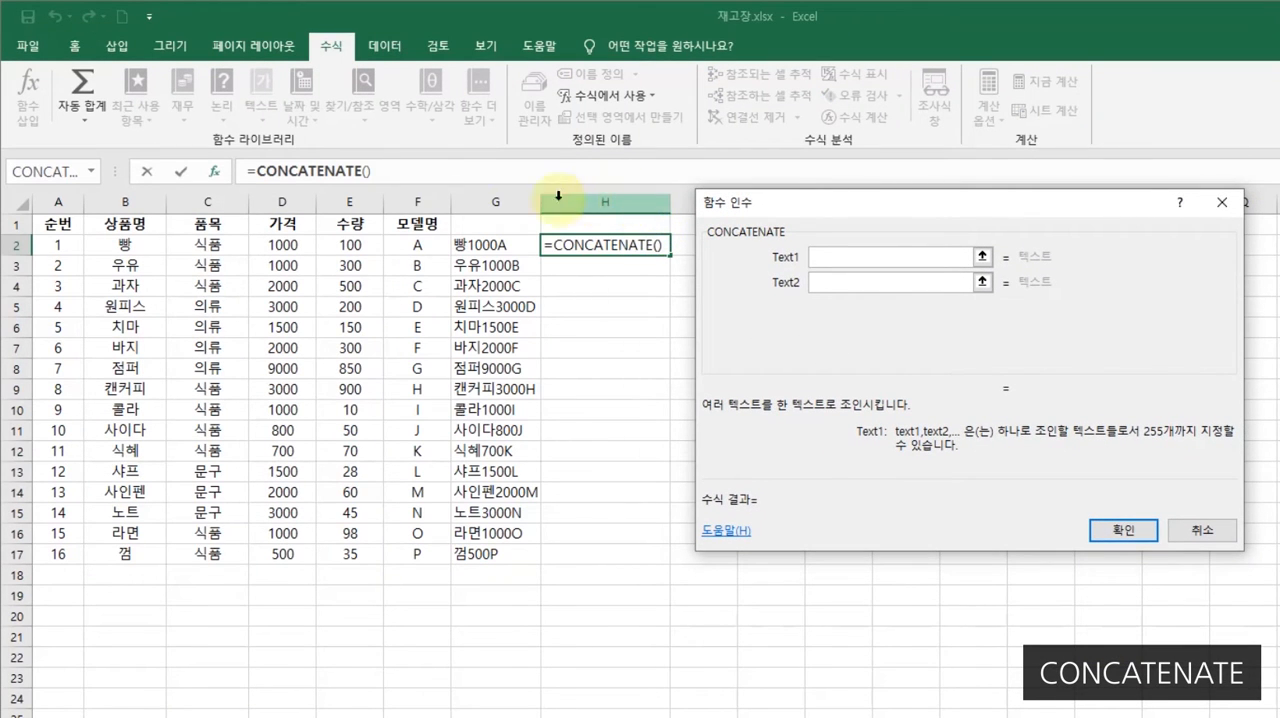
- Set the CONCATENATE arguments in H2 to B2, the text 은, D2 and the text 원입니다
click(127, 246)
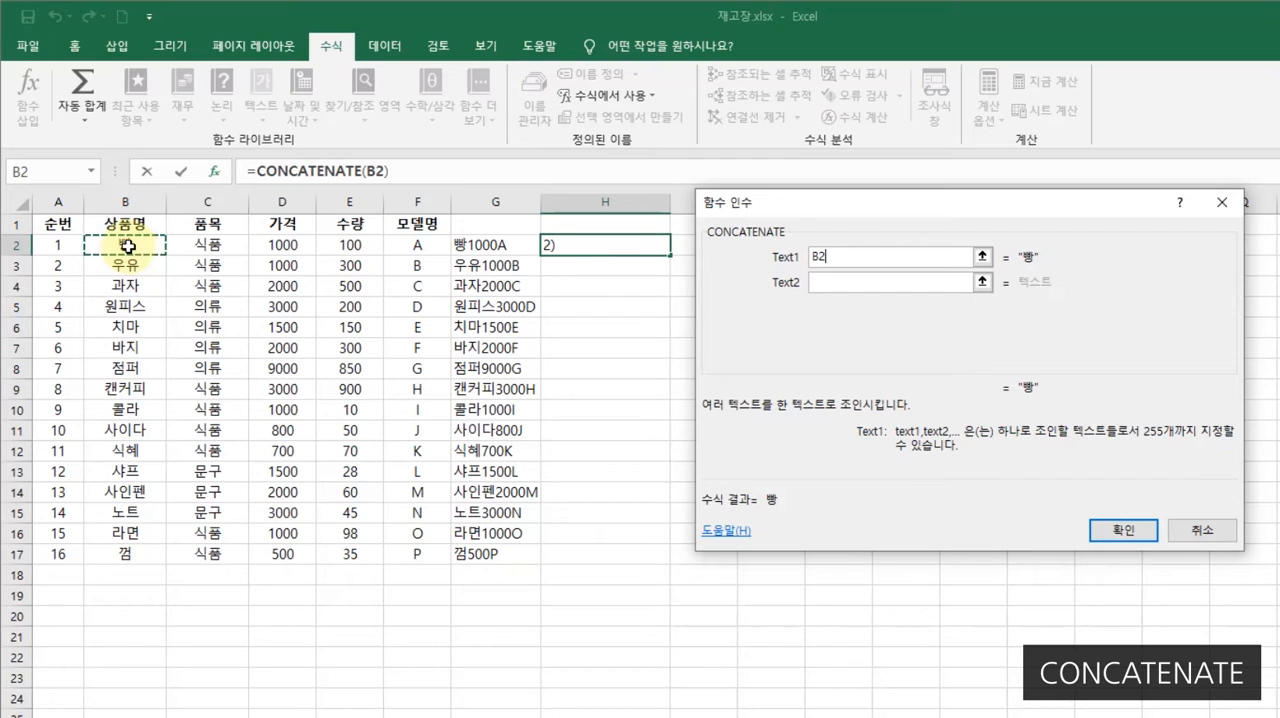
click(852, 283)
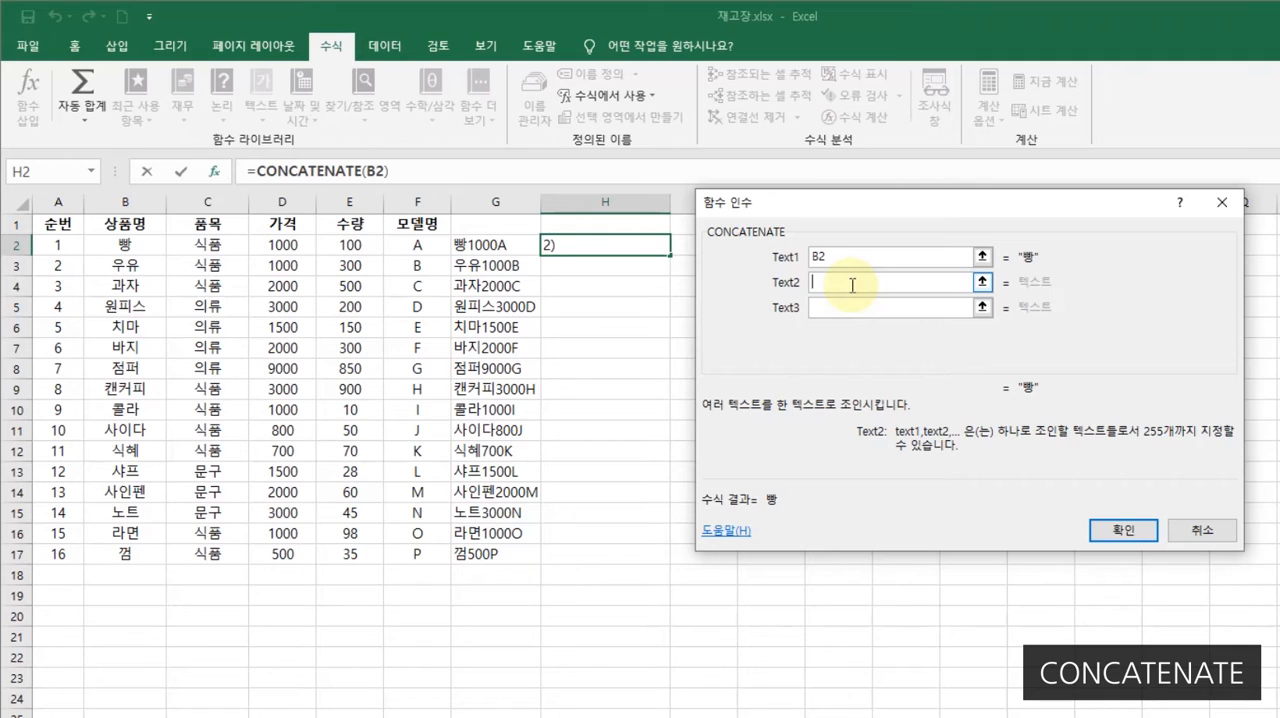
text(은)
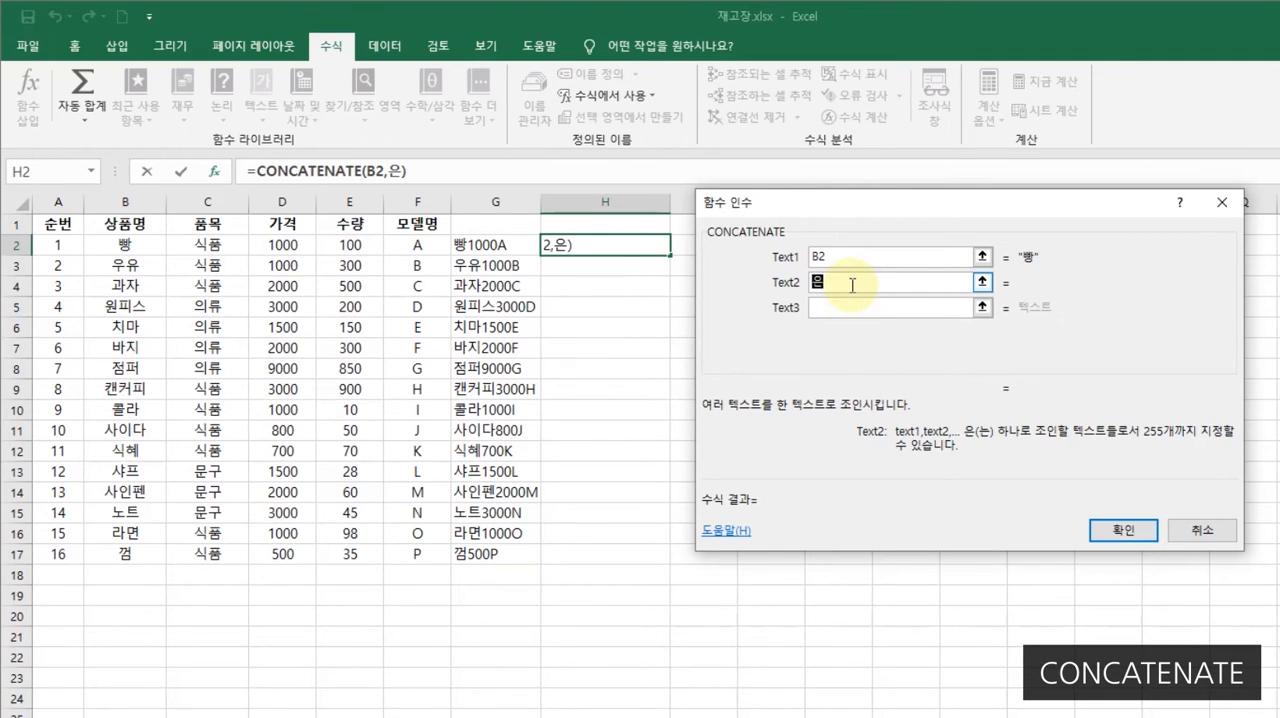
click(852, 305)
key(shift+Tab)
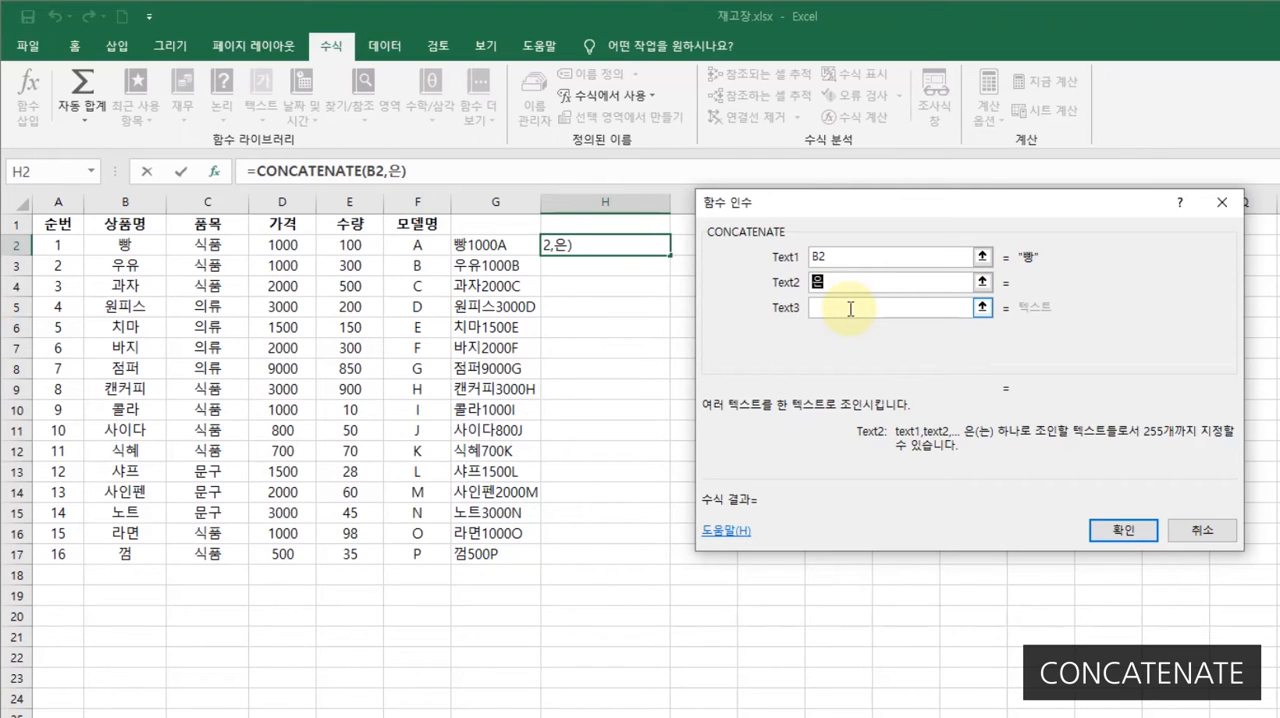
click(850, 308)
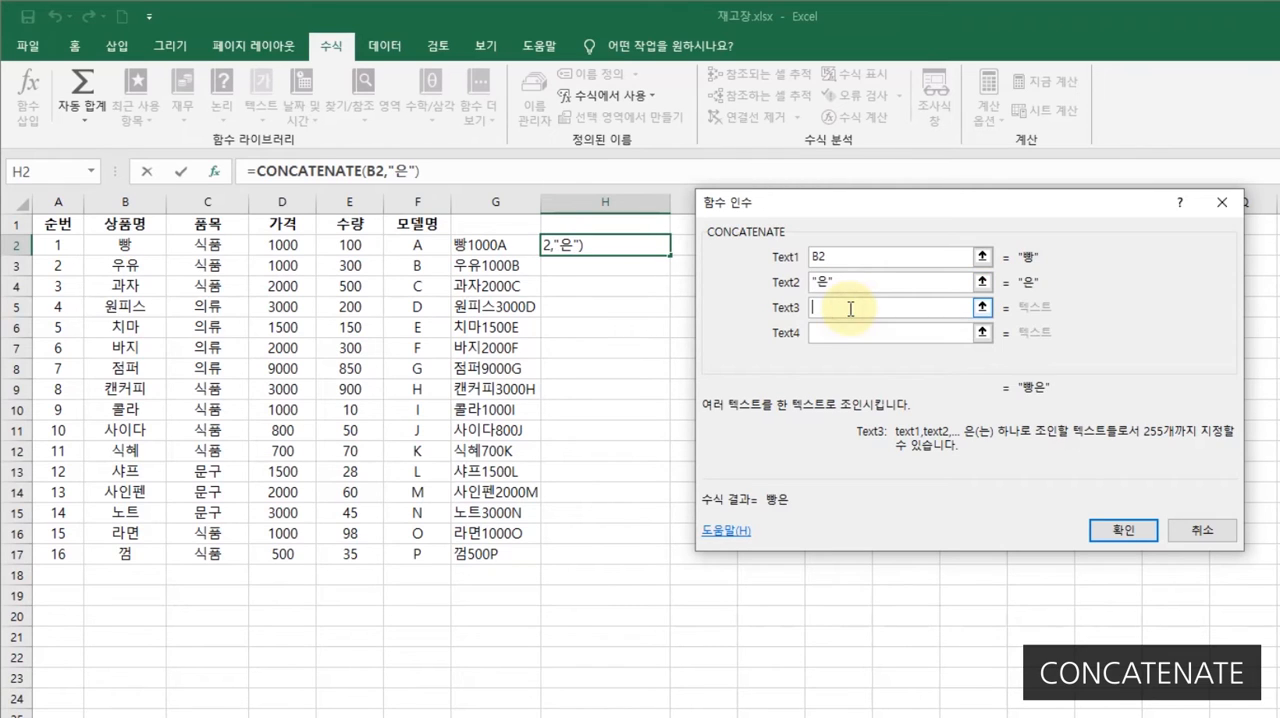
click(283, 246)
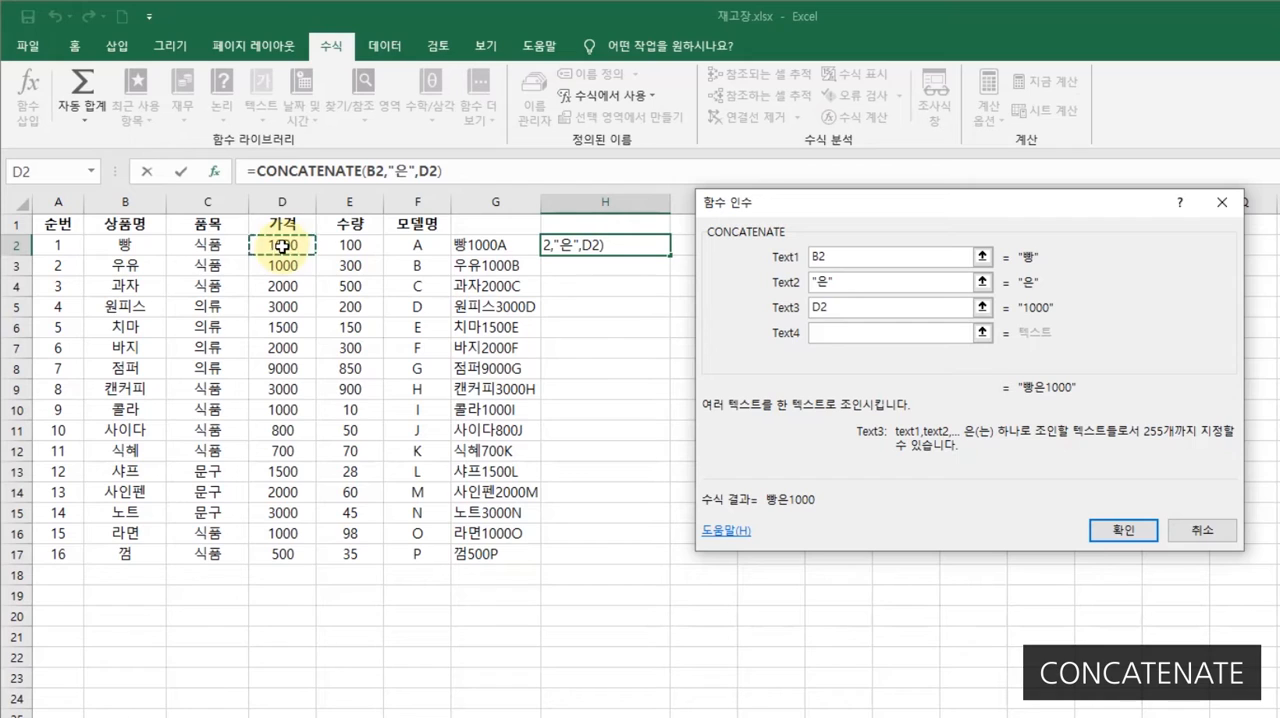
click(854, 335)
text(원입니다)
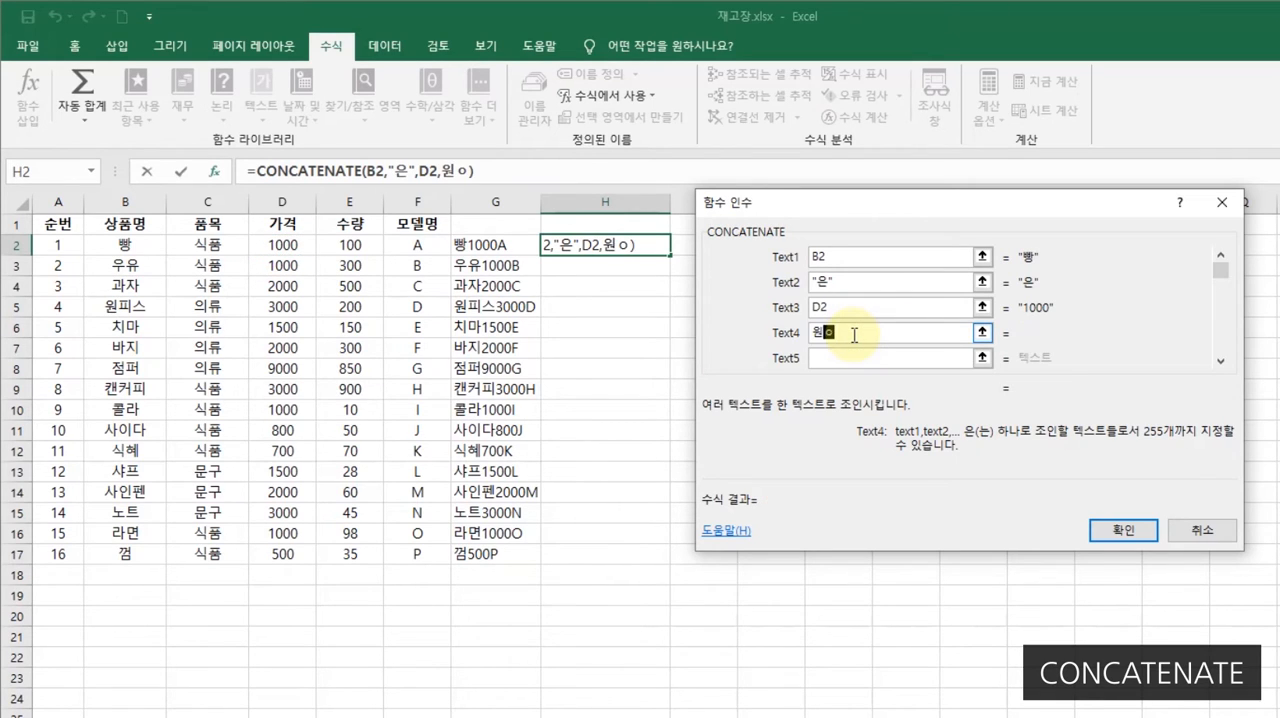
text(.)
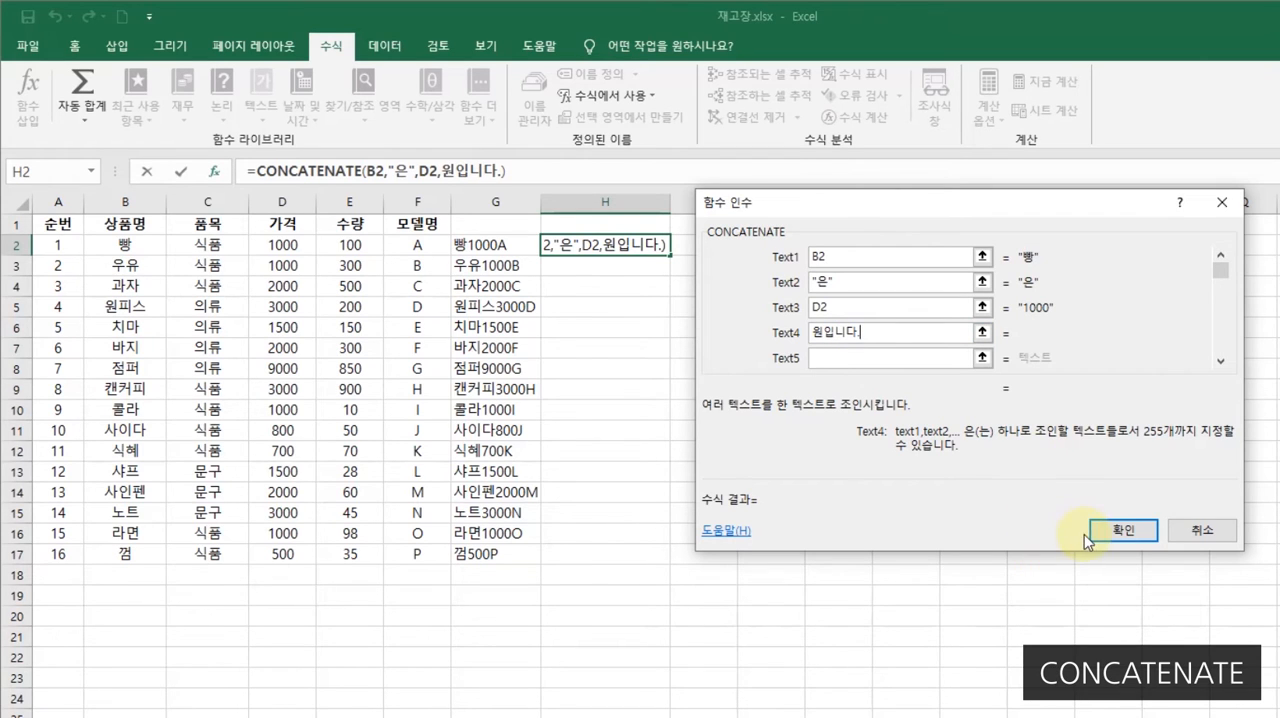
click(1126, 530)
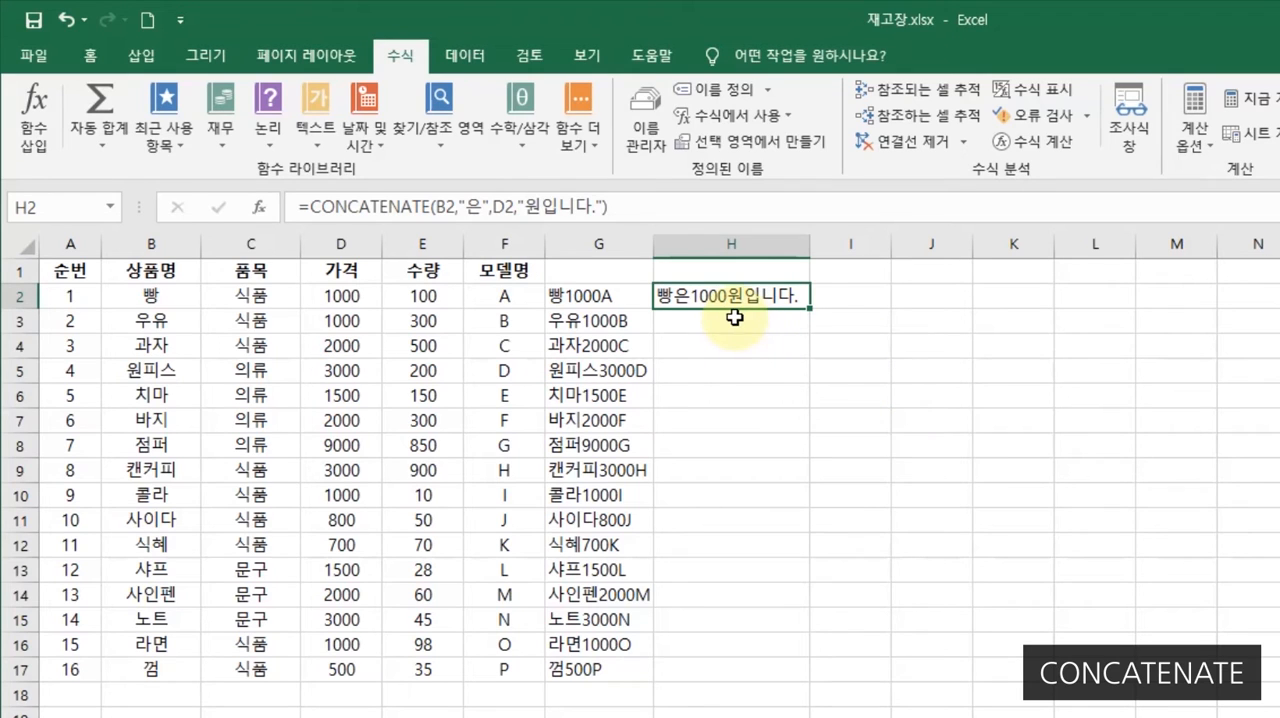
- Fill the H2 formula down through H17 and fit the width of column H to its text
drag(804, 247, 822, 256)
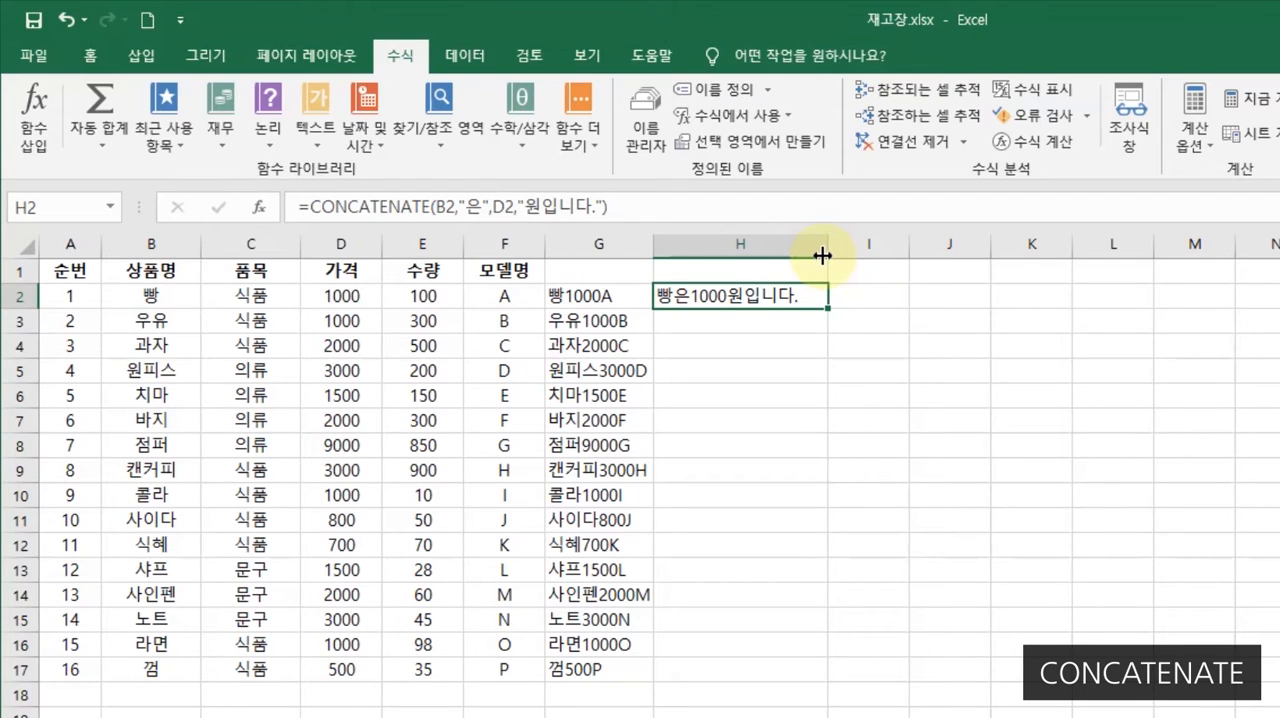
double_click(829, 310)
click(1000, 340)
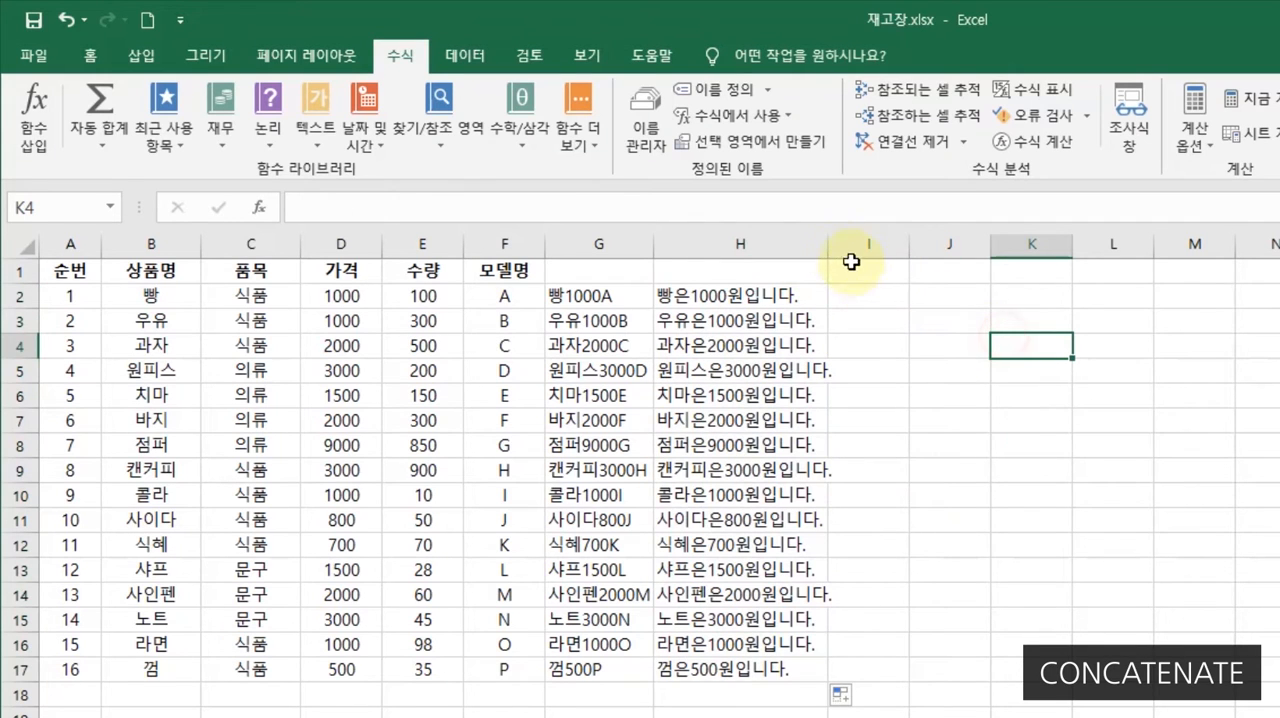
double_click(828, 244)
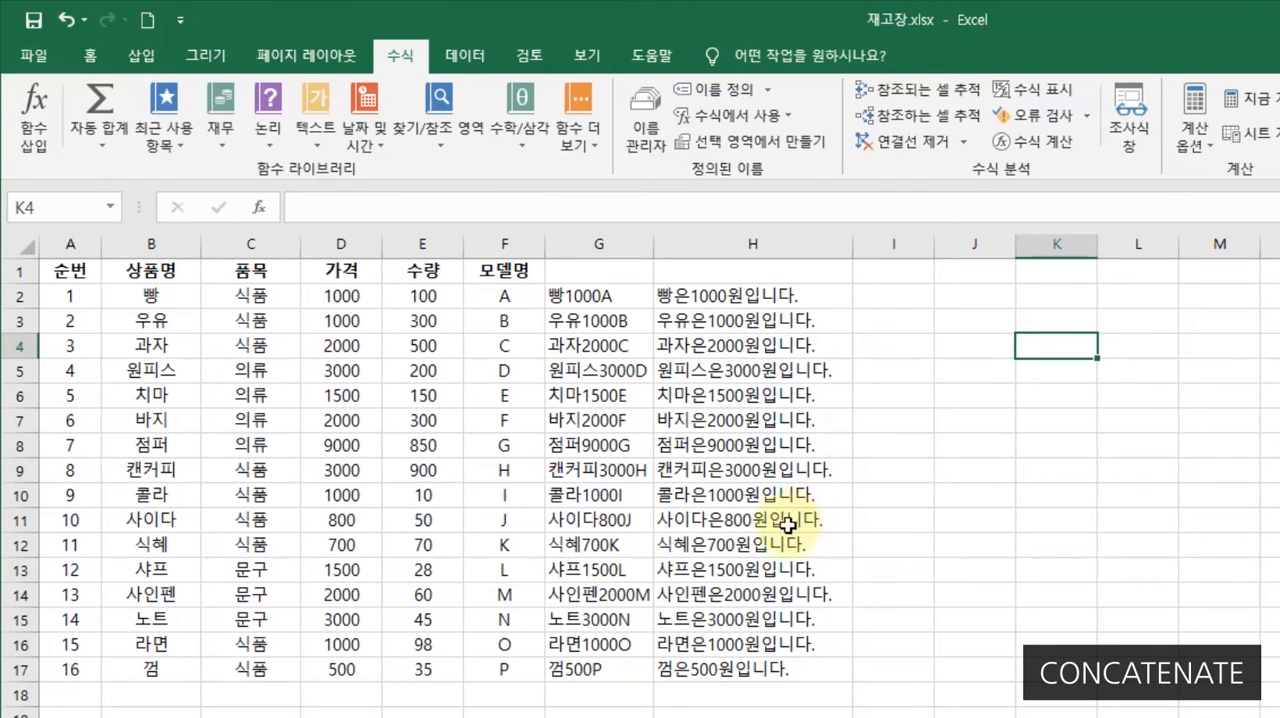
- Widen column I and insert the CONCATENATE function in cell I2
click(893, 296)
drag(935, 244, 1099, 247)
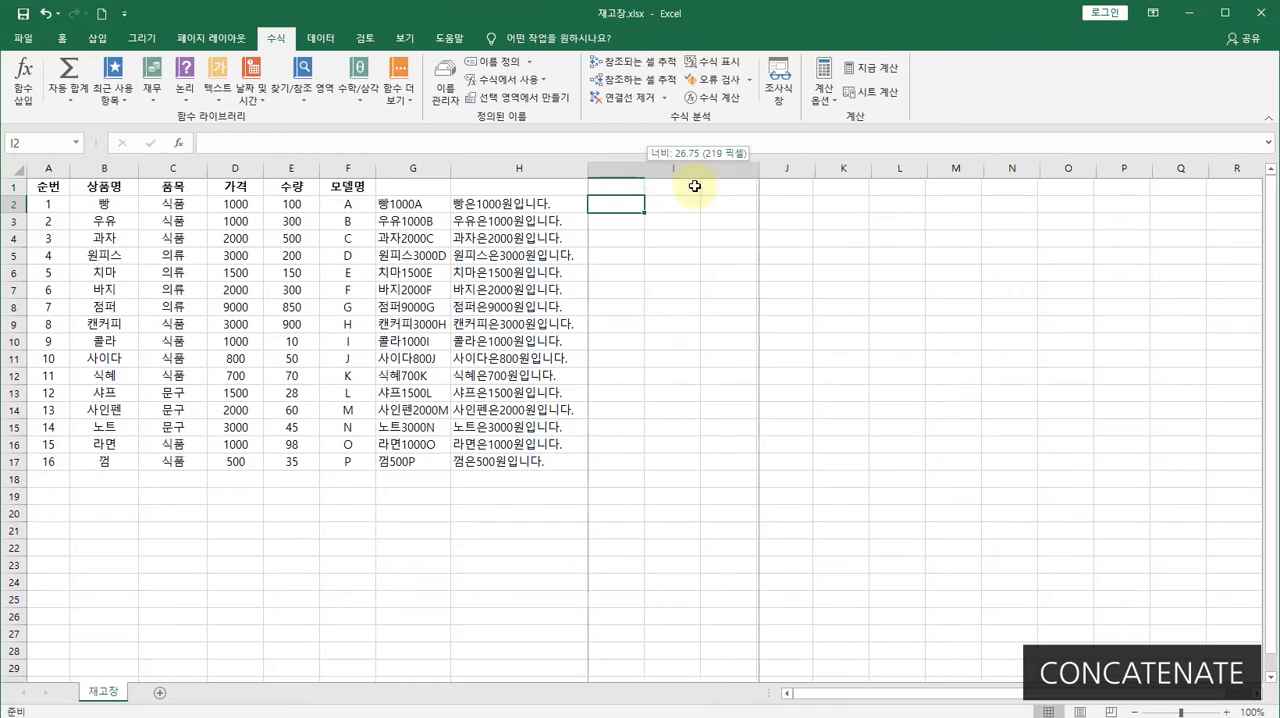
click(178, 146)
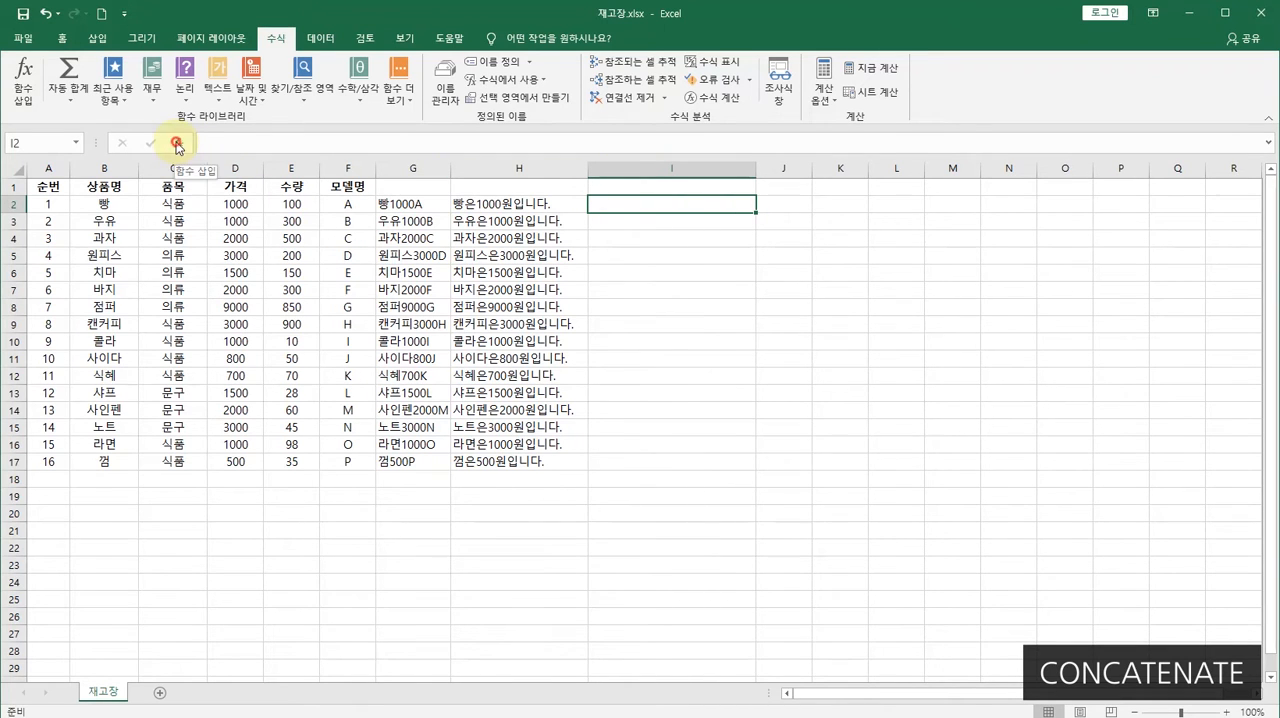
drag(684, 159, 784, 164)
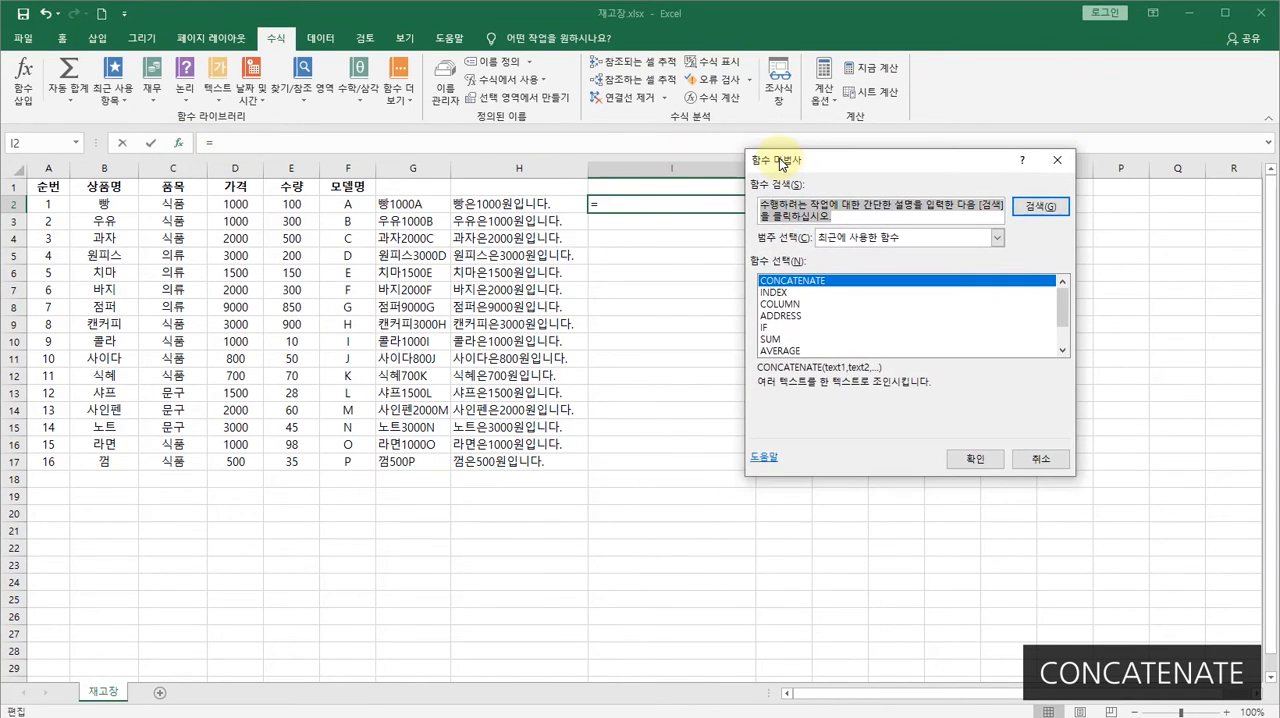
click(975, 461)
drag(734, 179, 825, 175)
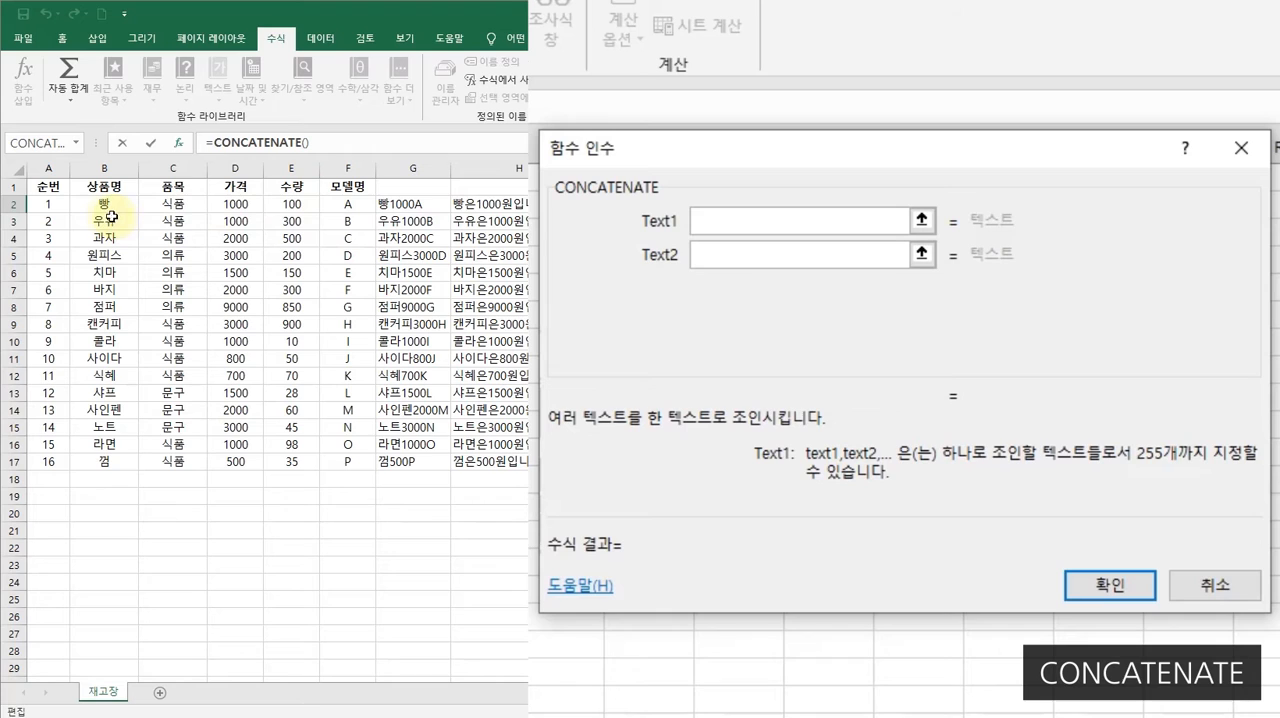
- Set the first three CONCATENATE arguments to B2, the text 은 followed by a space, and C2
click(106, 204)
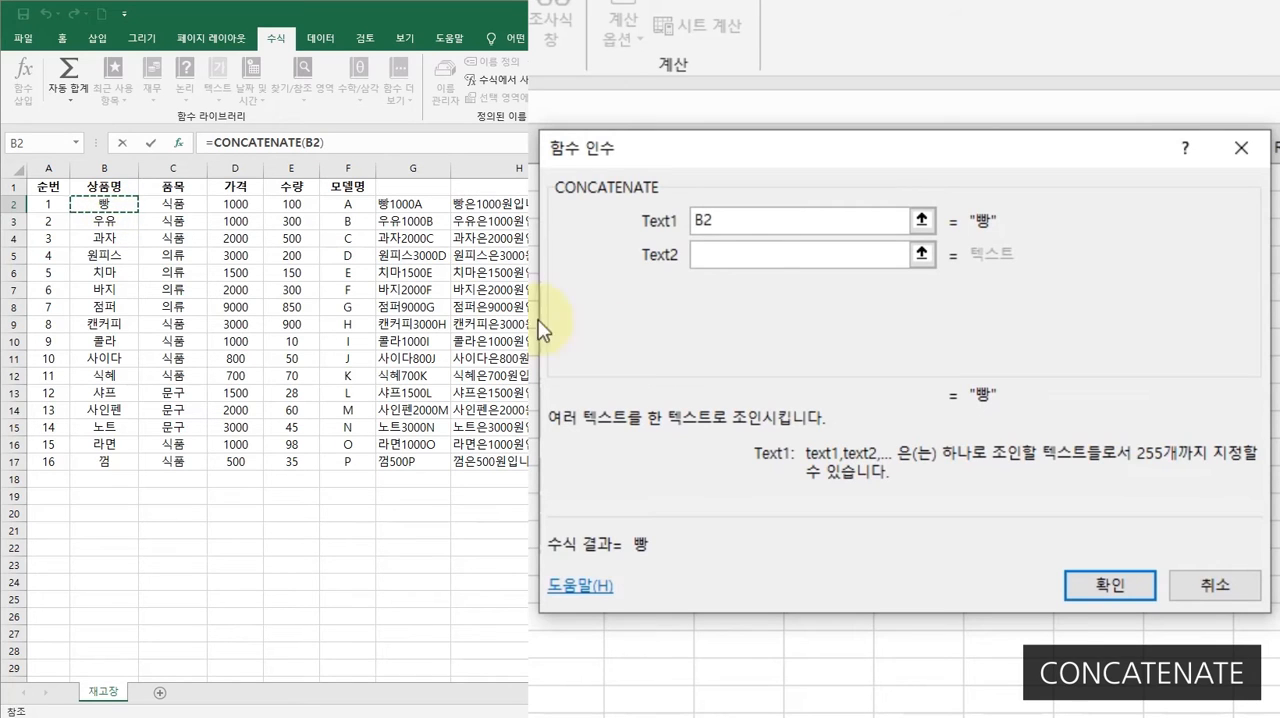
click(752, 258)
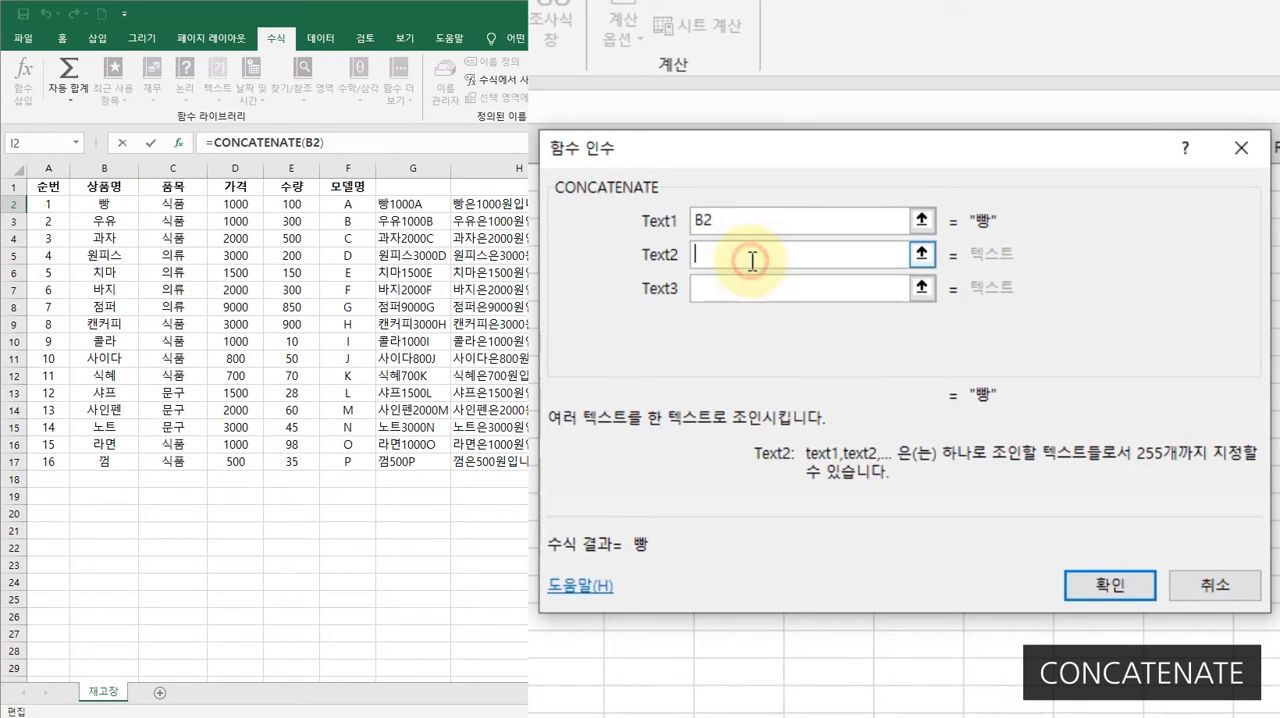
text(ㅇ)
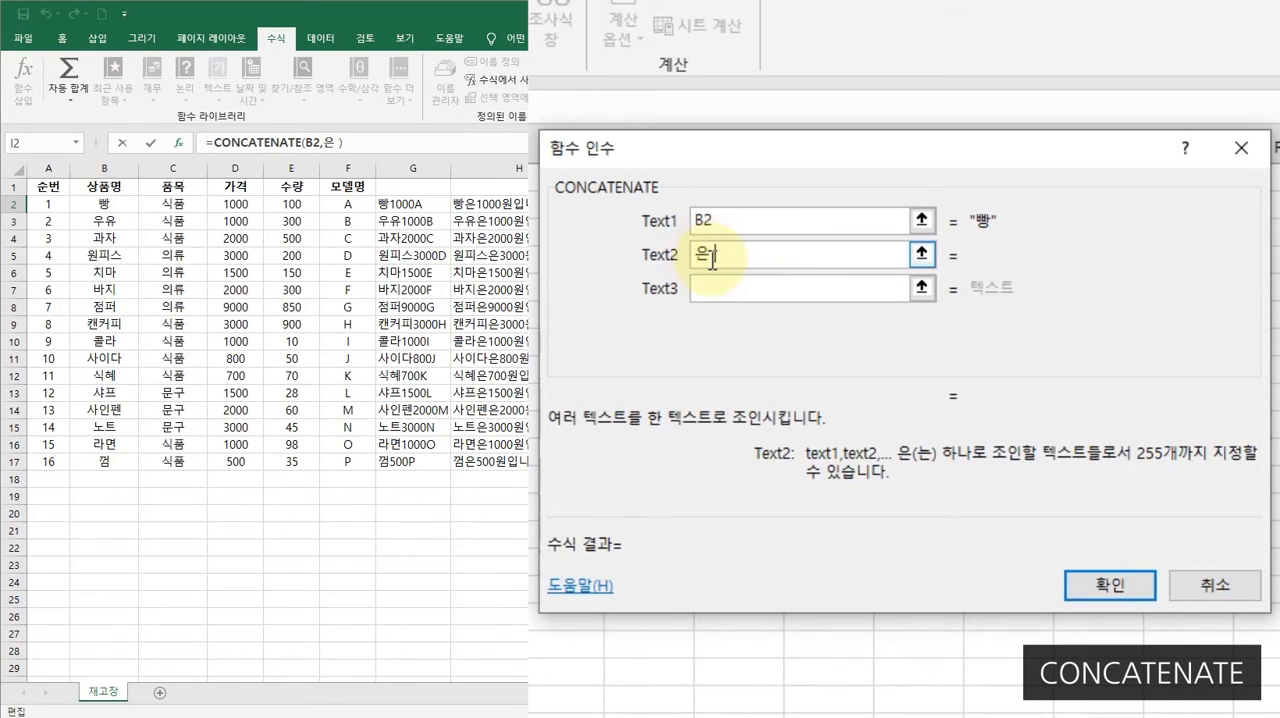
click(740, 290)
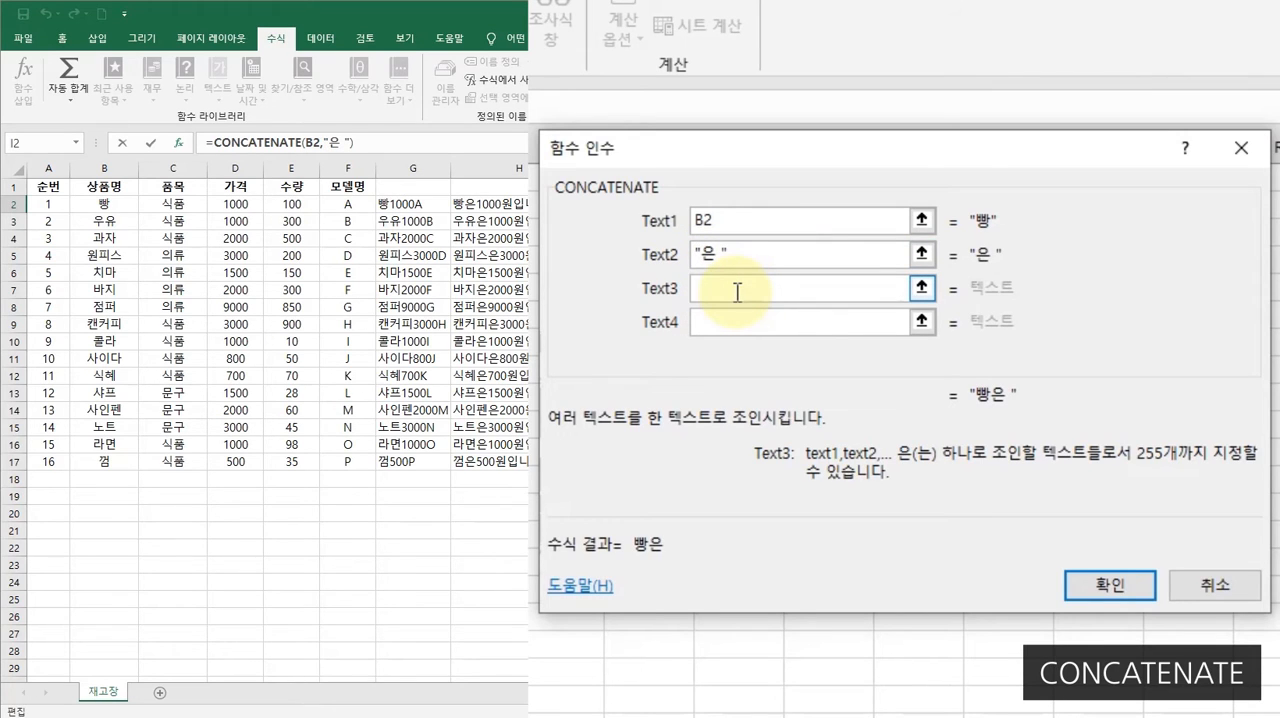
click(172, 206)
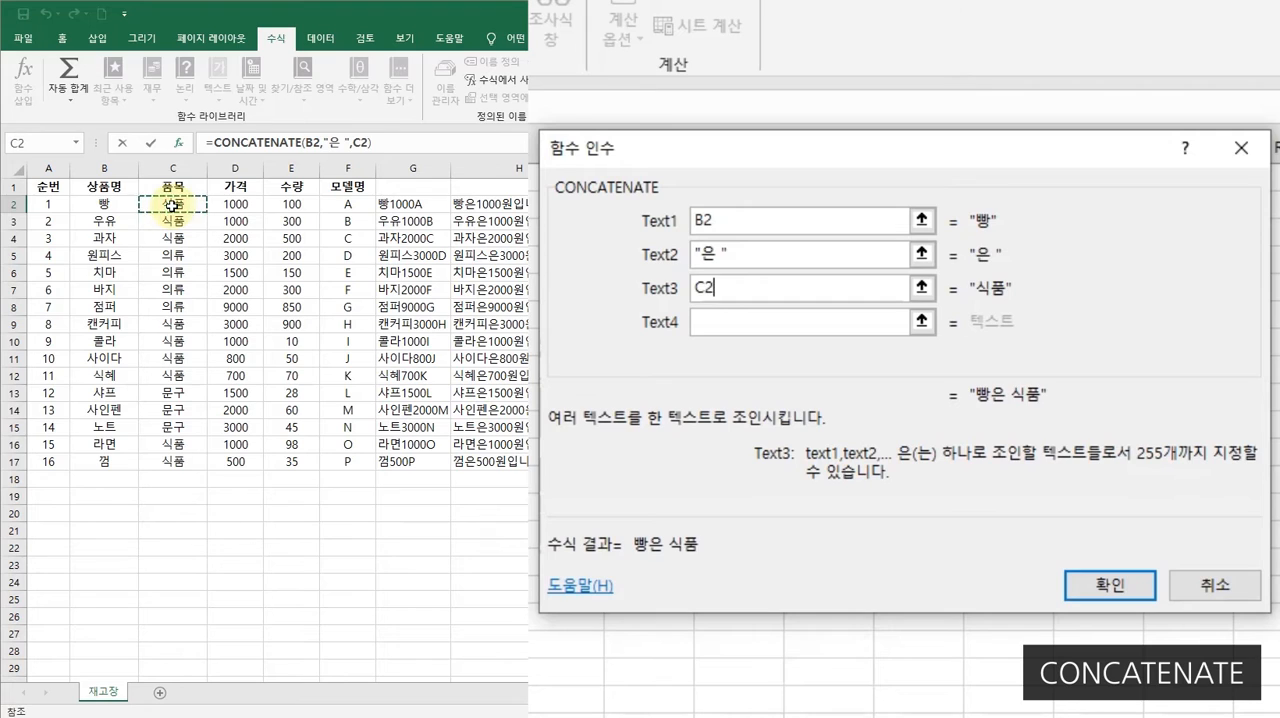
- Set the fourth to sixth CONCATENATE arguments to the text 이고 가격은 with a trailing space, D2 and the text 원이다
click(786, 324)
text(이고)
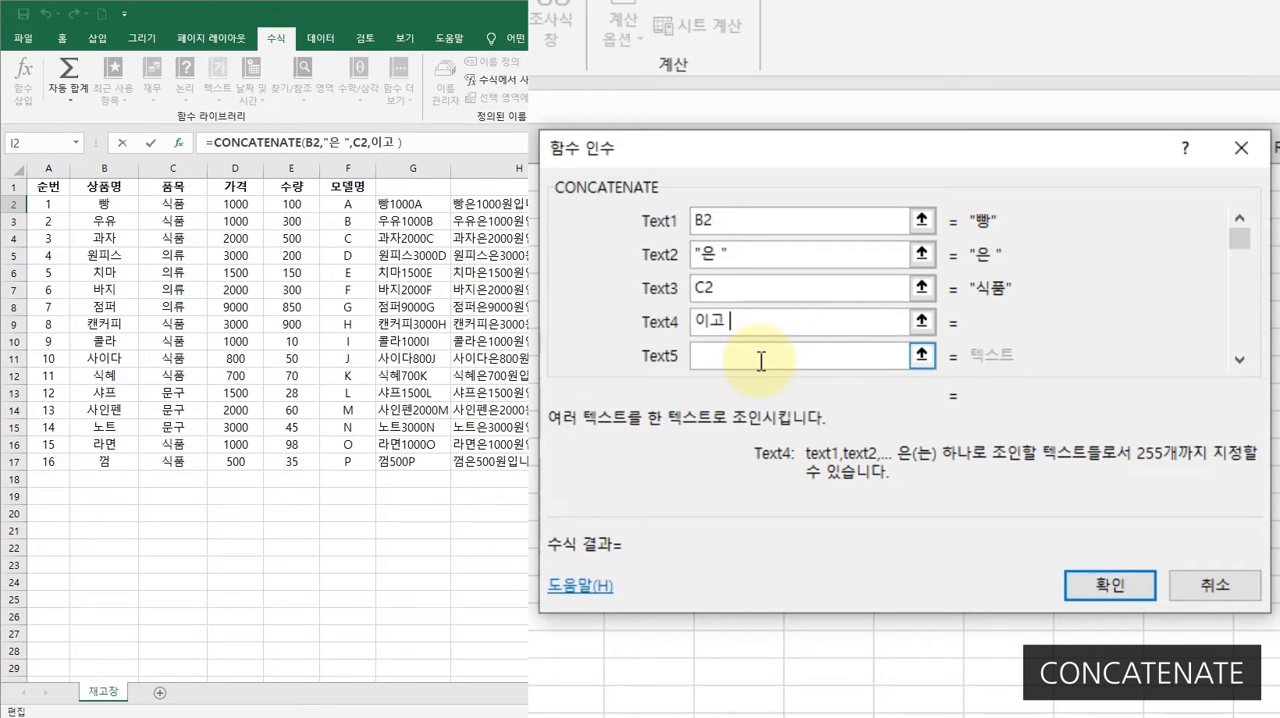
text( 가격은)
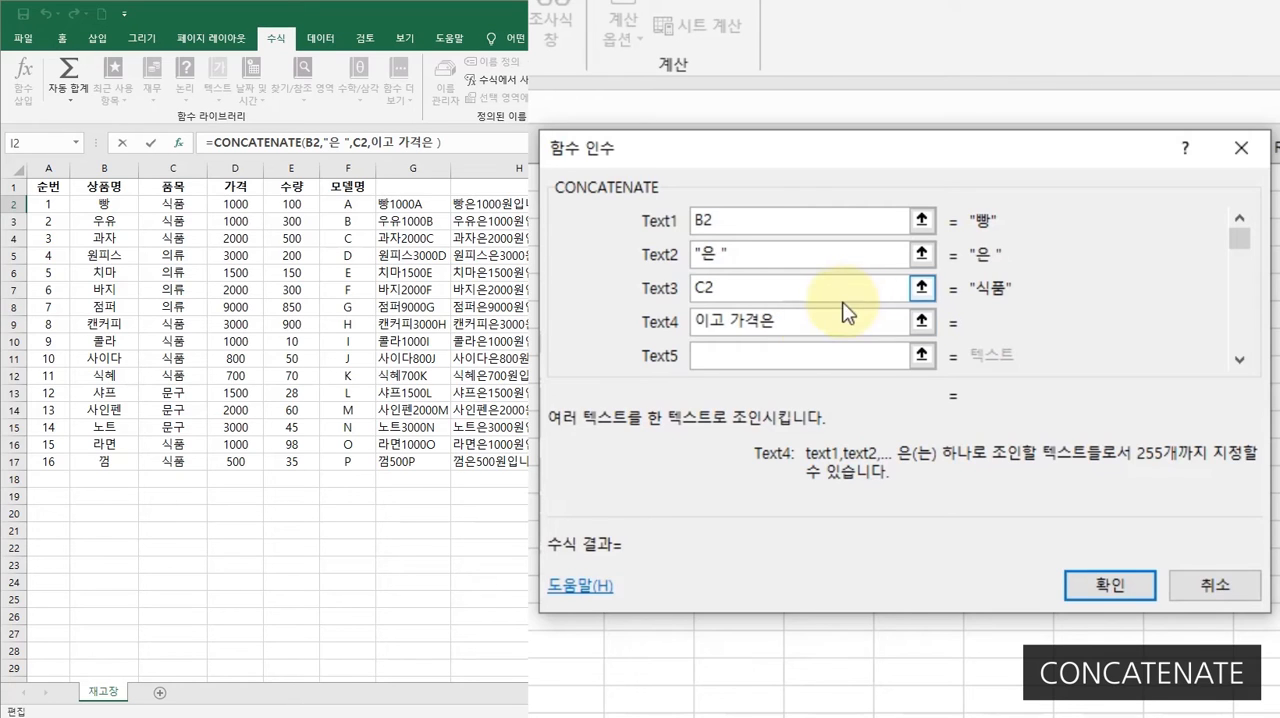
click(740, 359)
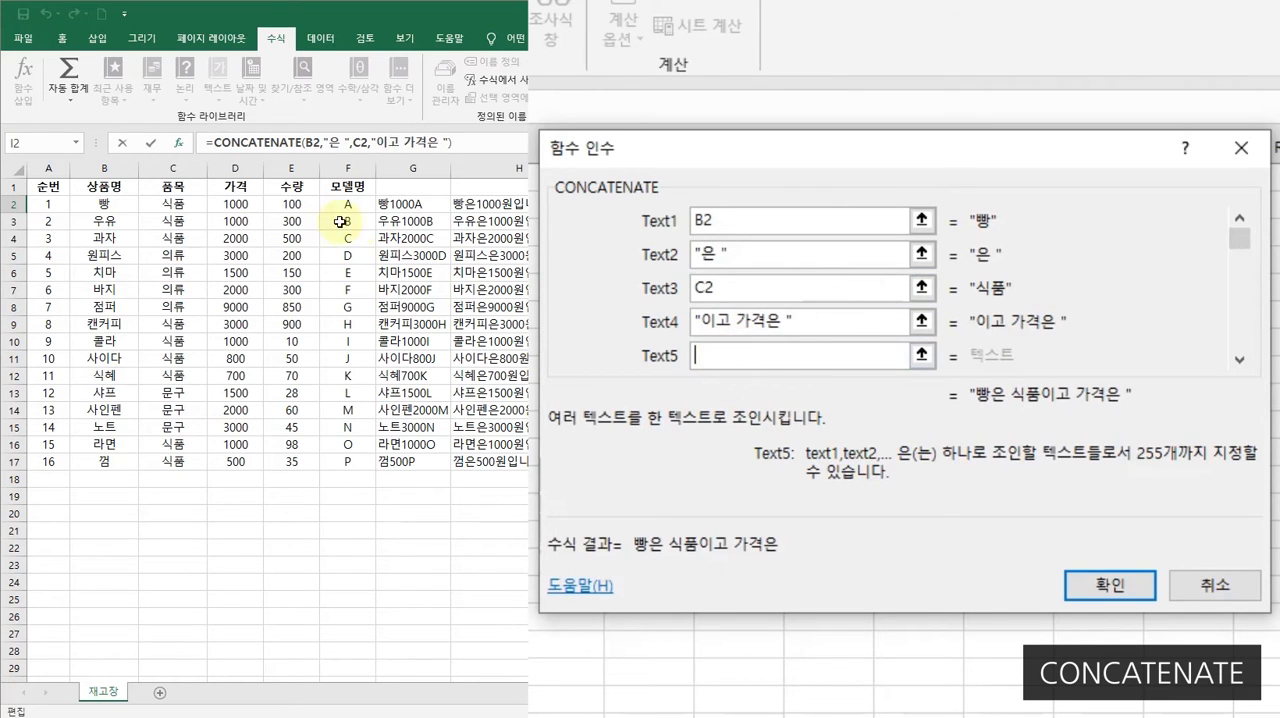
click(233, 204)
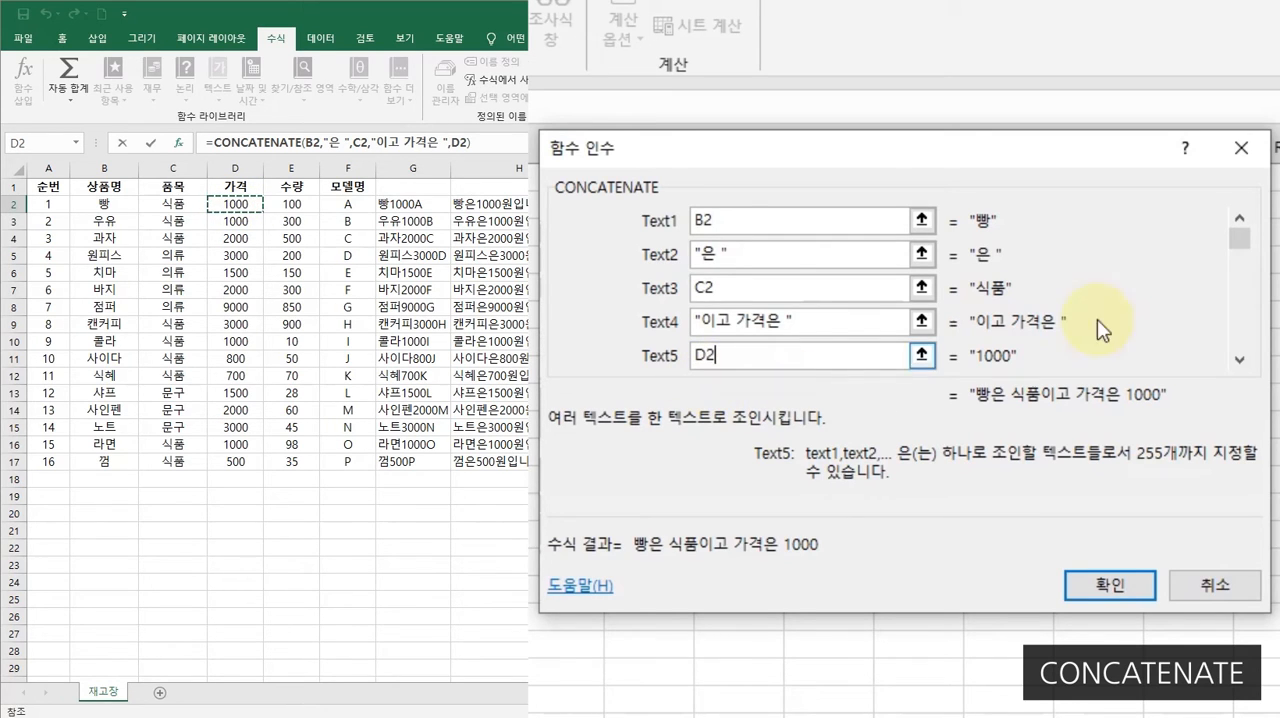
click(1240, 361)
click(1240, 361)
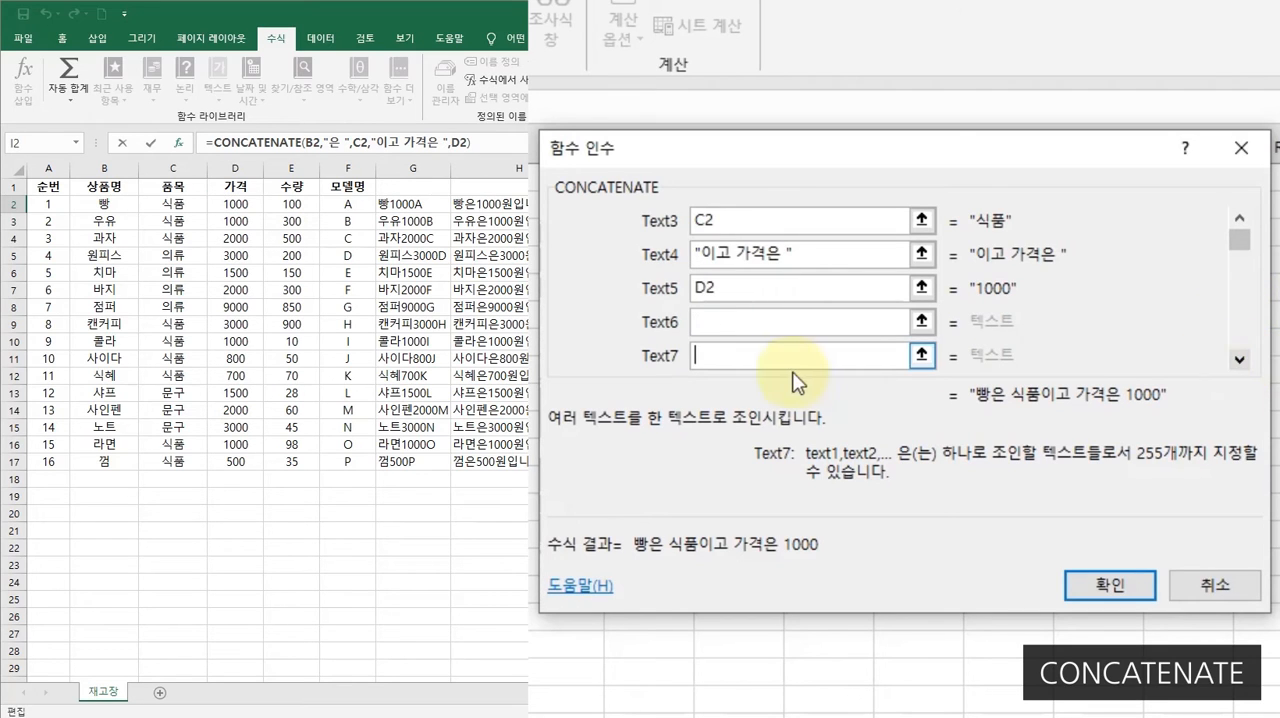
click(722, 327)
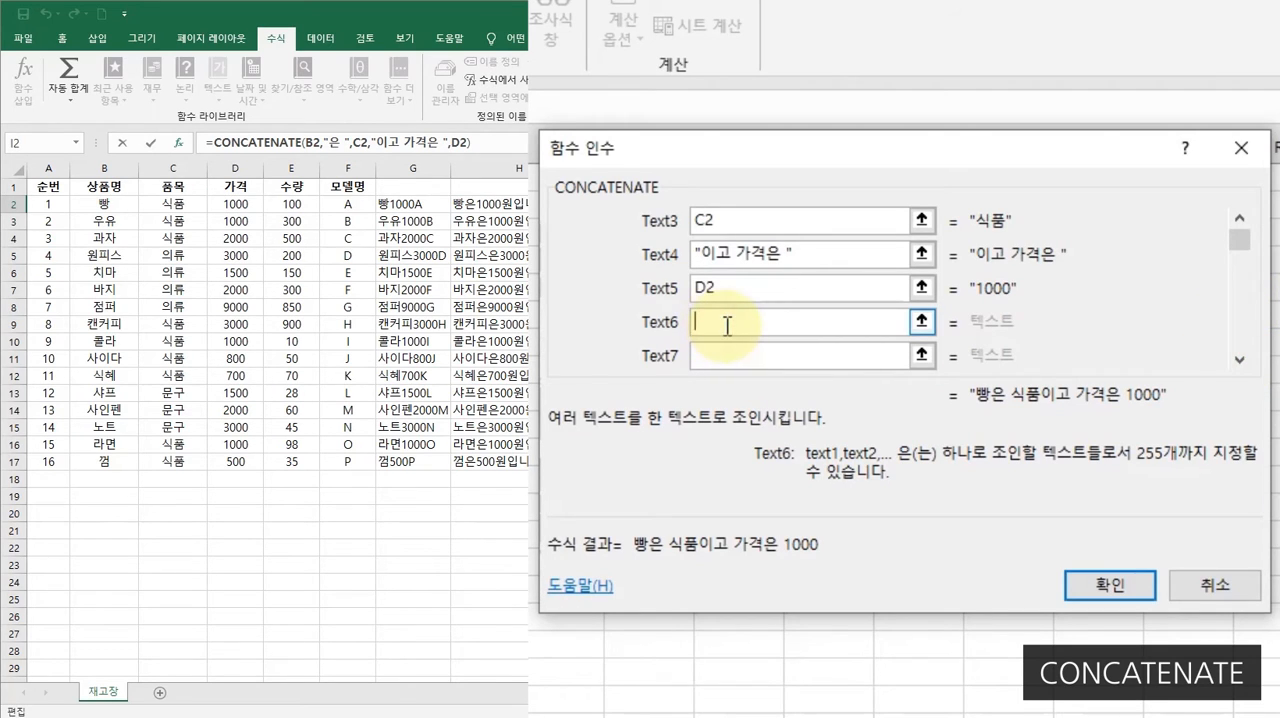
text(원ㅇ)
text(이다.)
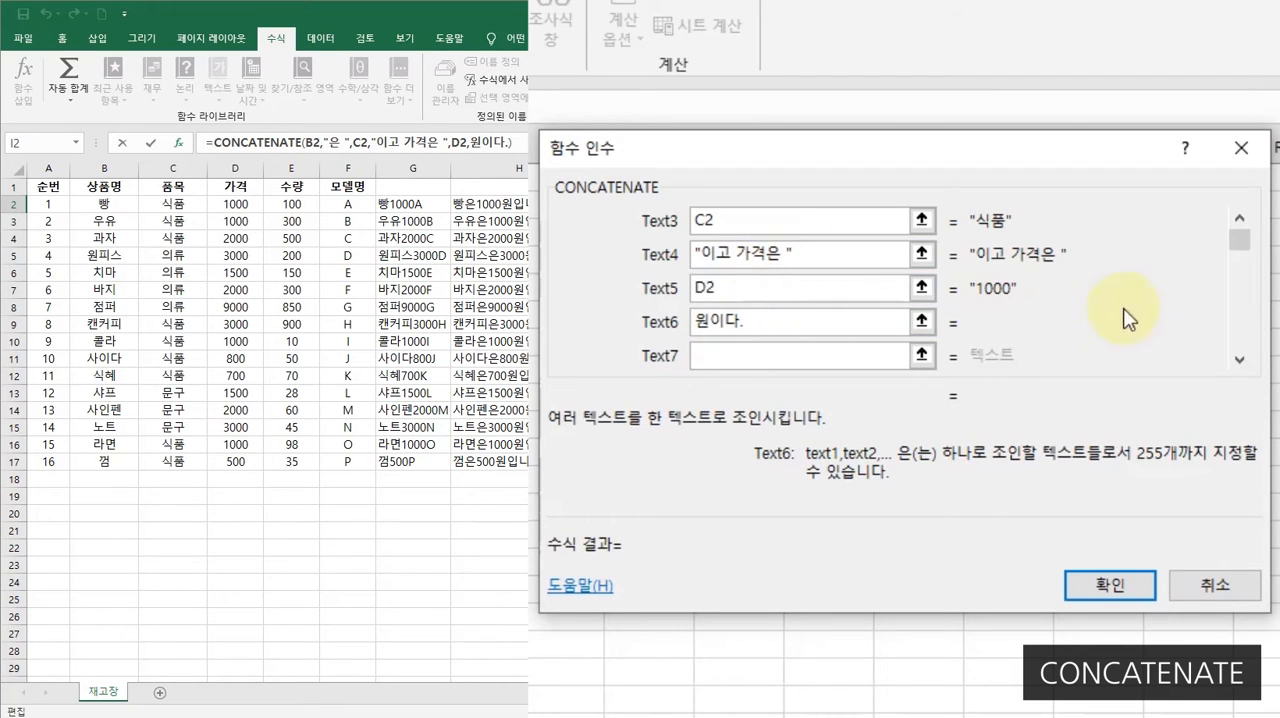
- Review all the CONCATENATE arguments and accept the formula in I2
click(1241, 237)
drag(1241, 235, 1238, 219)
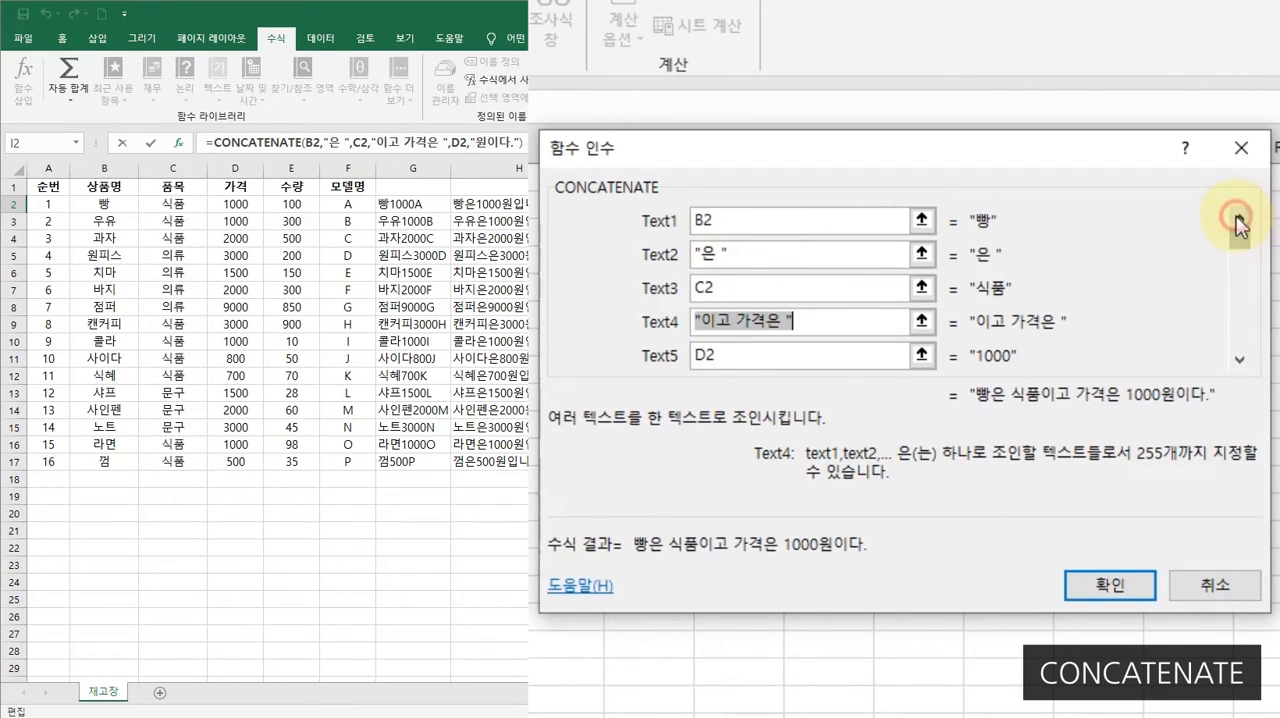
click(1241, 362)
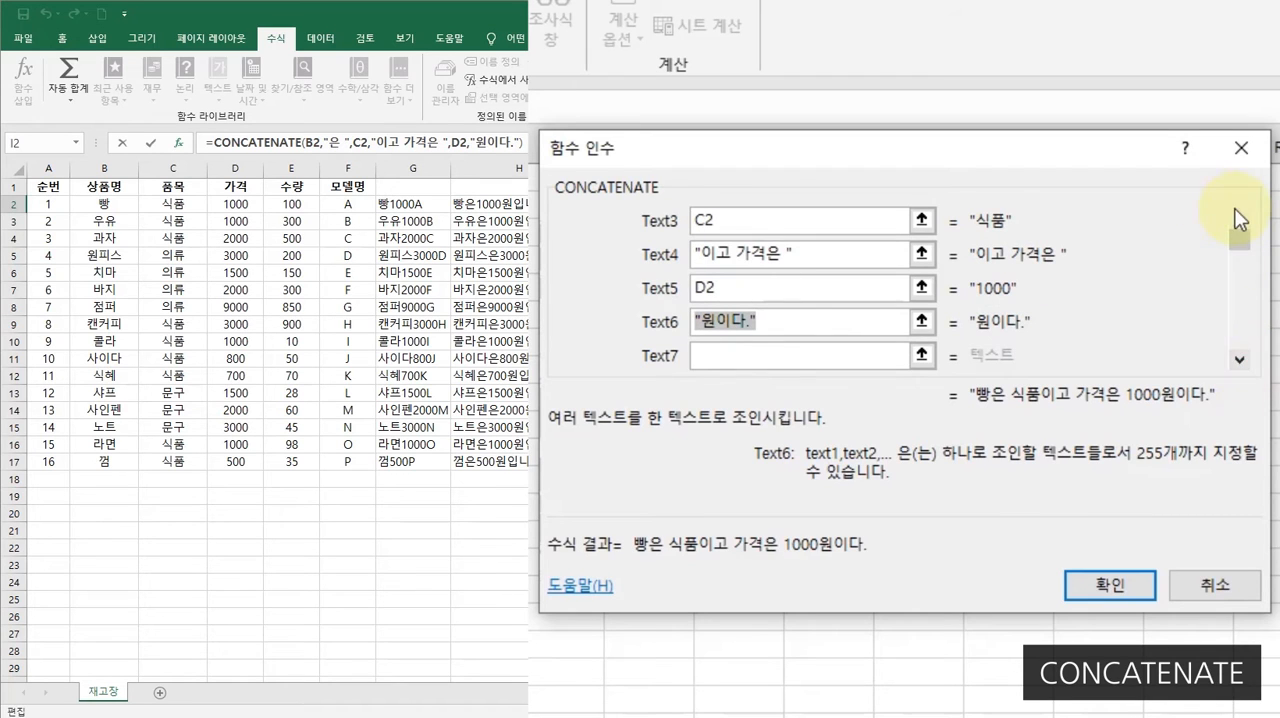
click(1241, 219)
click(1241, 219)
click(1241, 360)
click(1241, 360)
click(1241, 360)
click(1241, 360)
click(1241, 360)
click(1241, 219)
click(1241, 219)
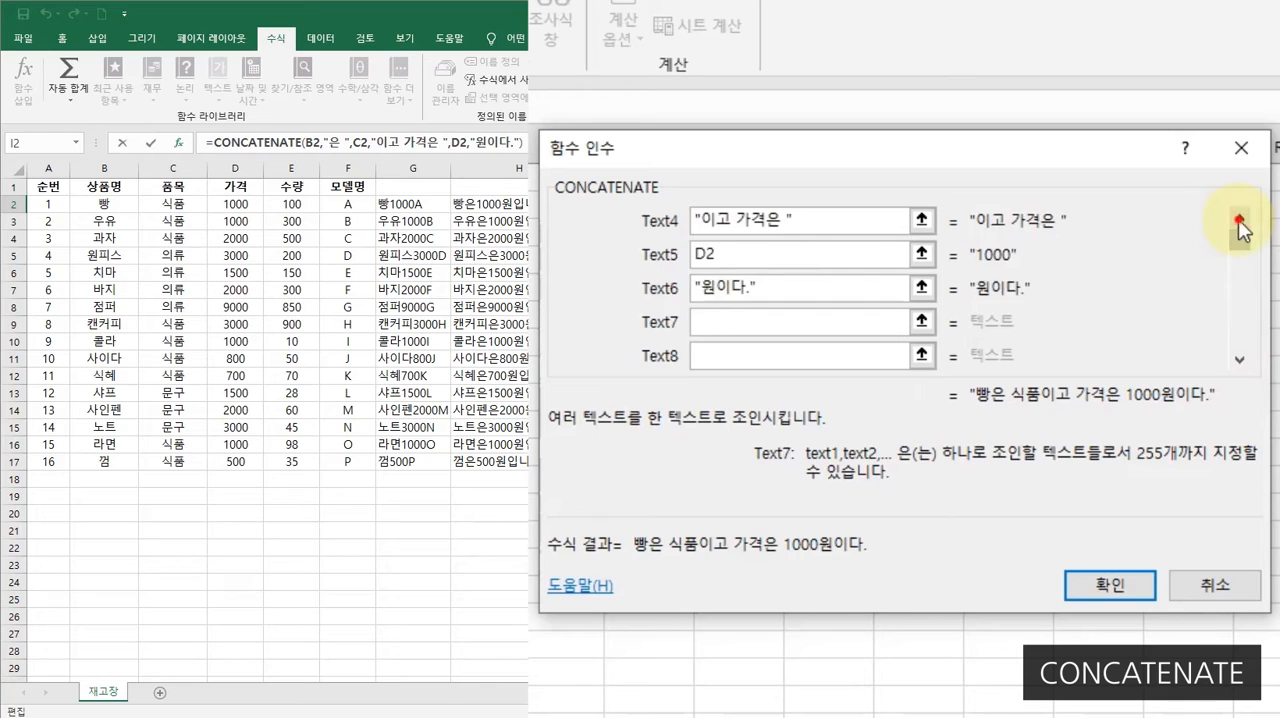
click(1241, 219)
click(1241, 219)
click(1241, 219)
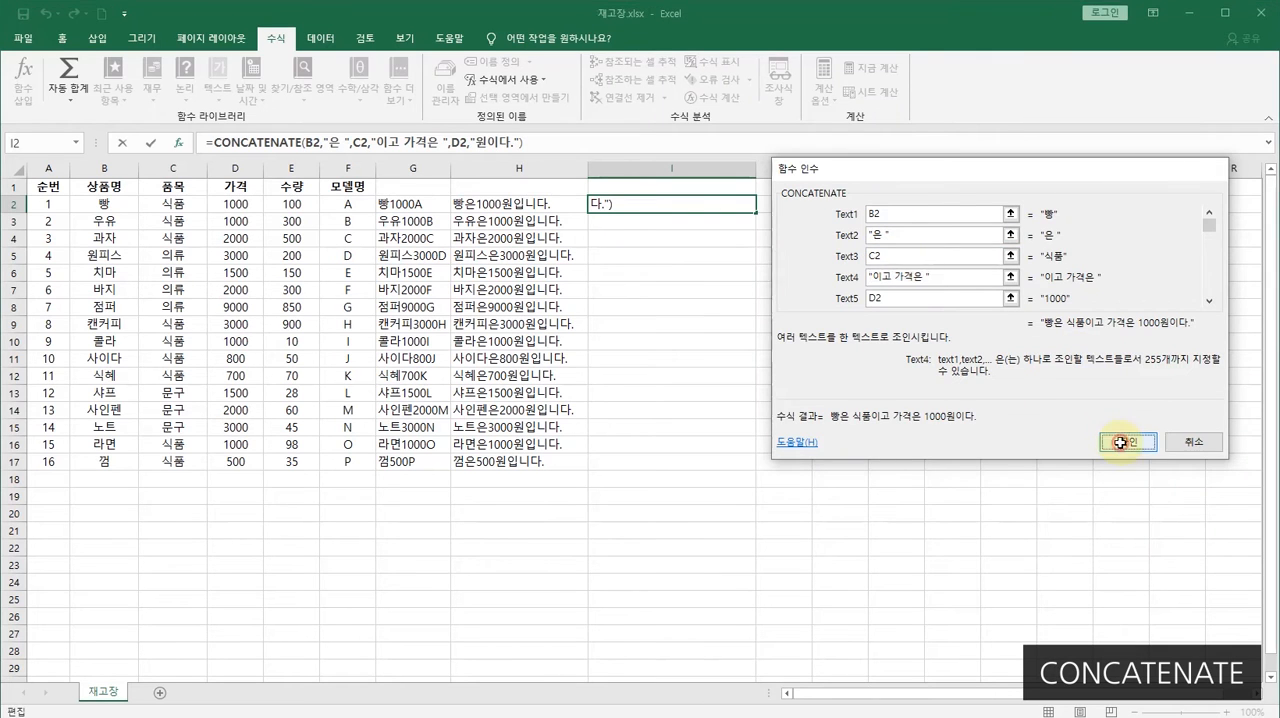
click(1107, 585)
- Fill the I2 formula down through I17 and widen column I to fit its sentences
drag(757, 168, 788, 170)
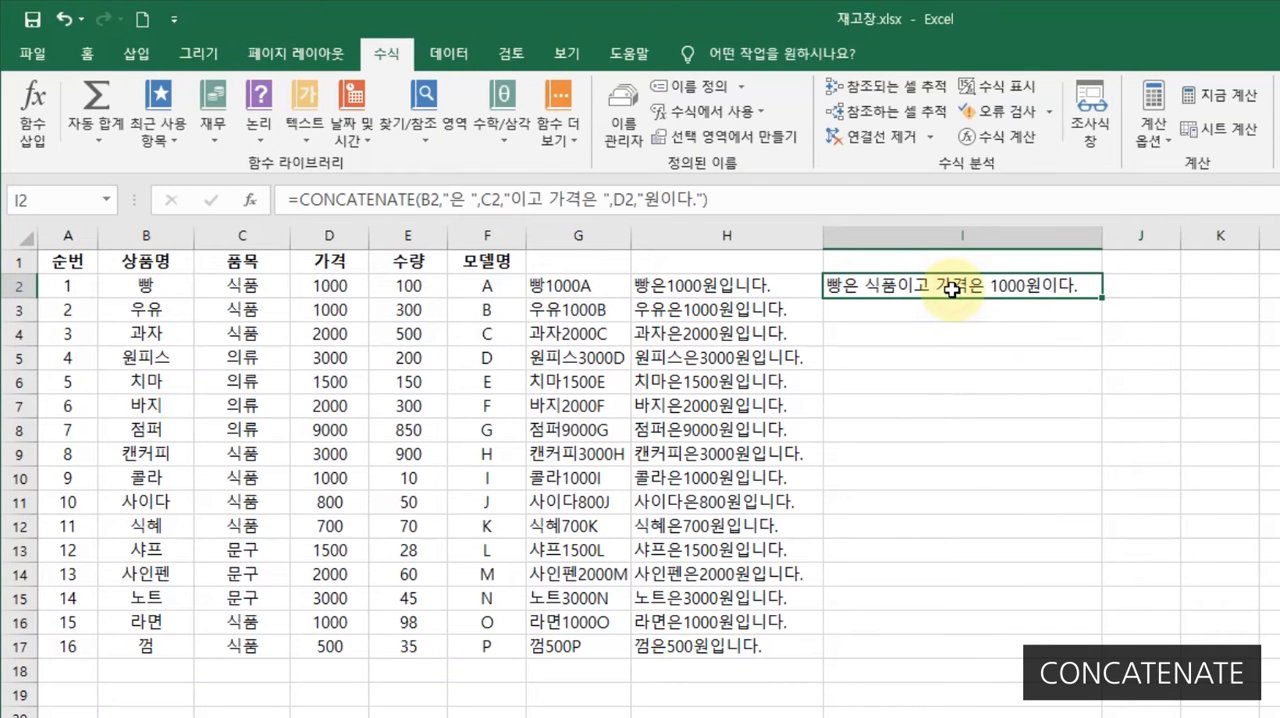
double_click(1101, 297)
click(1215, 310)
drag(1103, 237, 1143, 237)
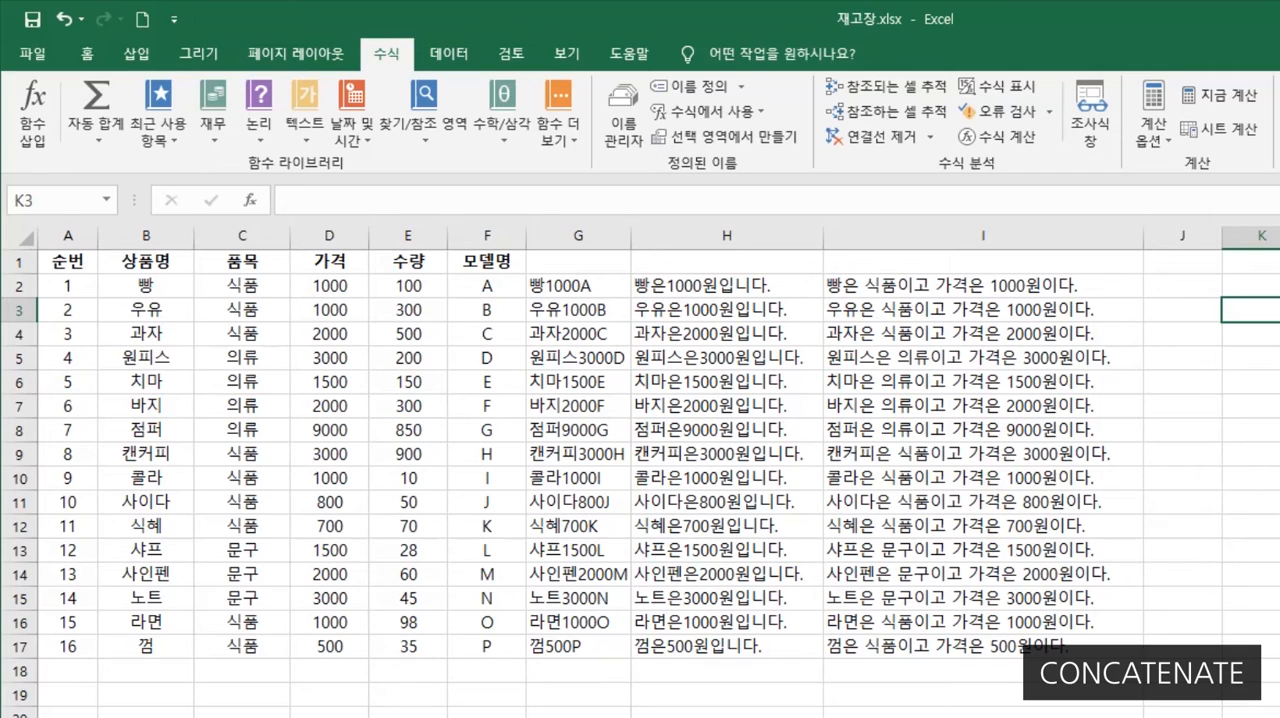
- Clear the contents of columns G to I
drag(981, 235, 610, 236)
key(Delete)
click(488, 292)
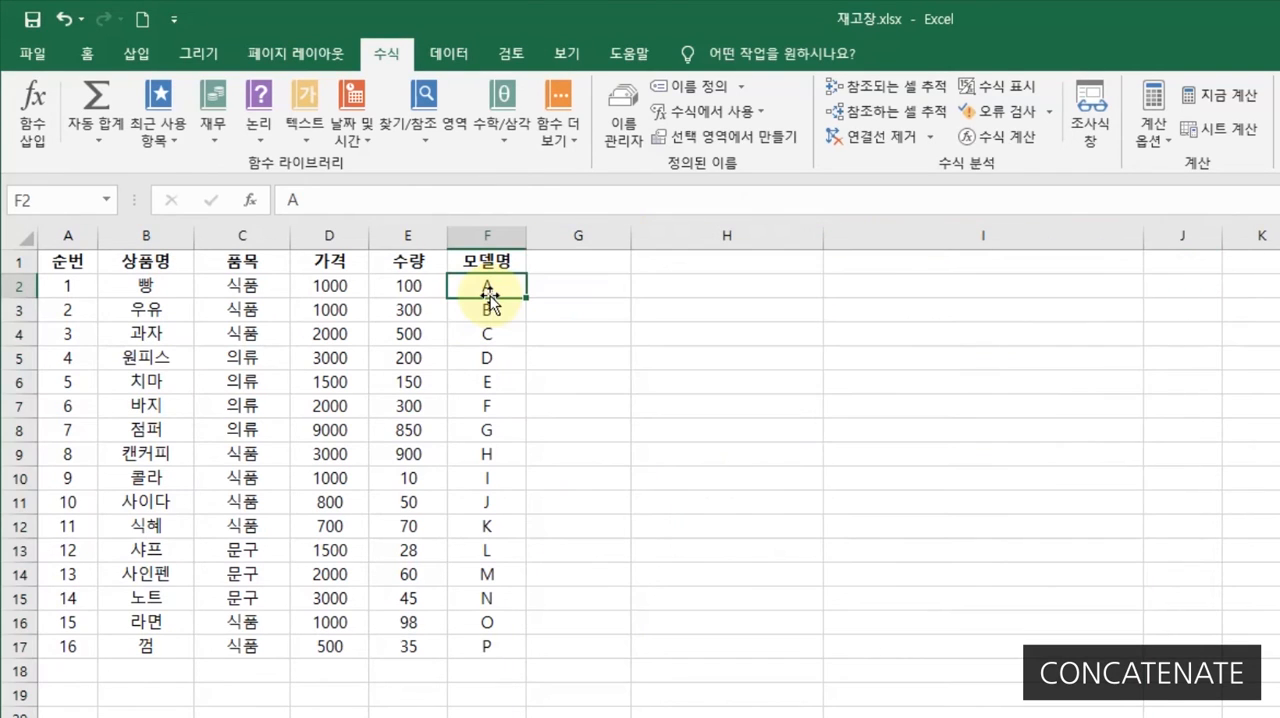
click(577, 287)
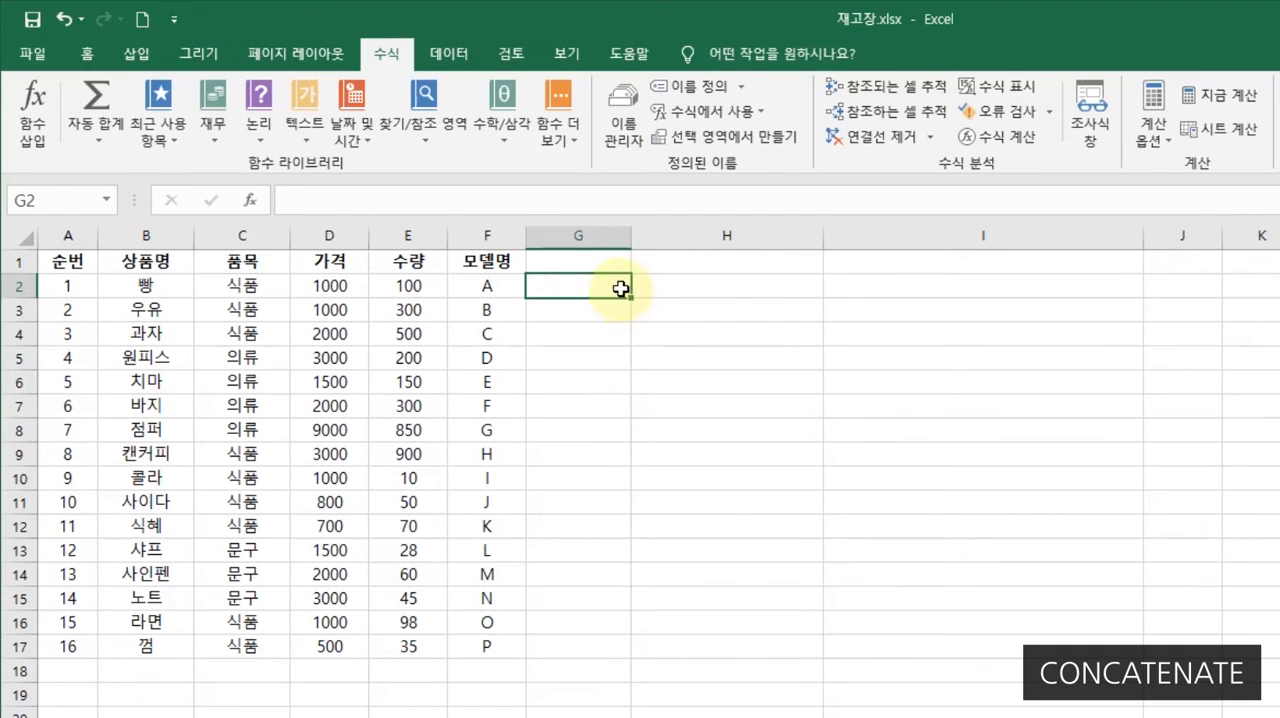
click(585, 315)
click(586, 337)
click(561, 356)
click(562, 386)
click(558, 410)
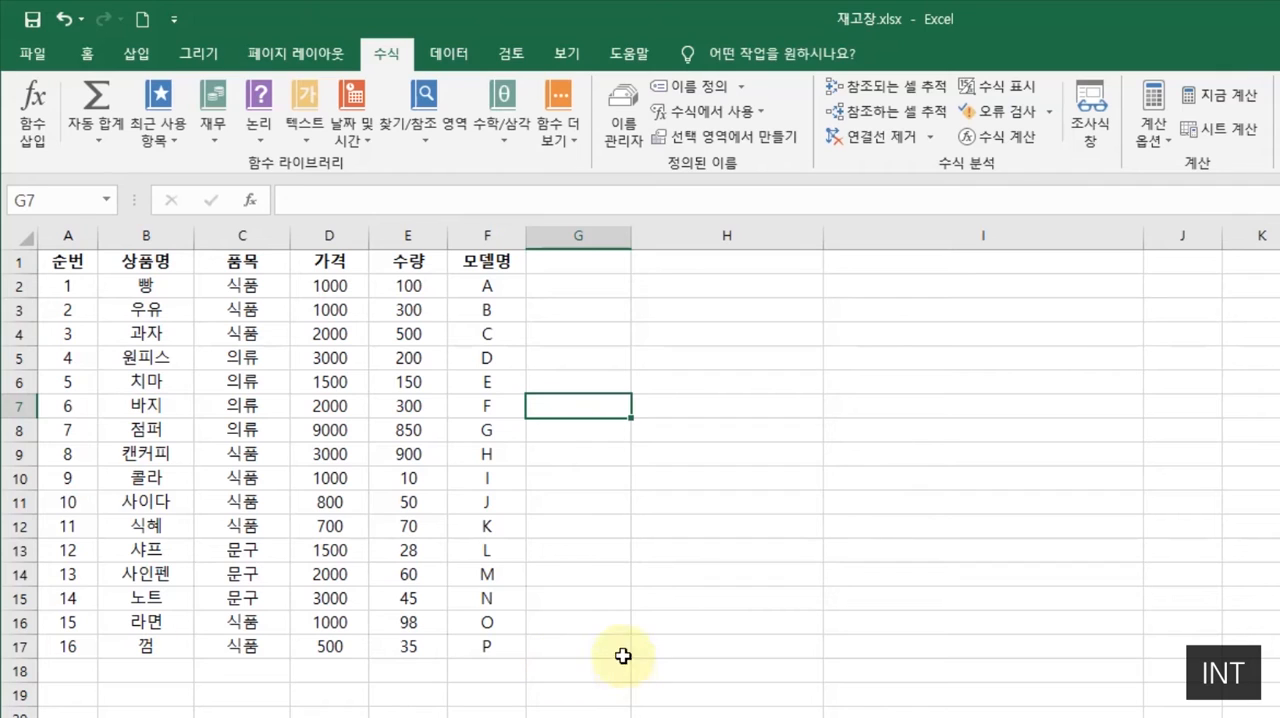
- Write the function name INT in cell H2 and clear the cell again
double_click(713, 293)
text(INT)
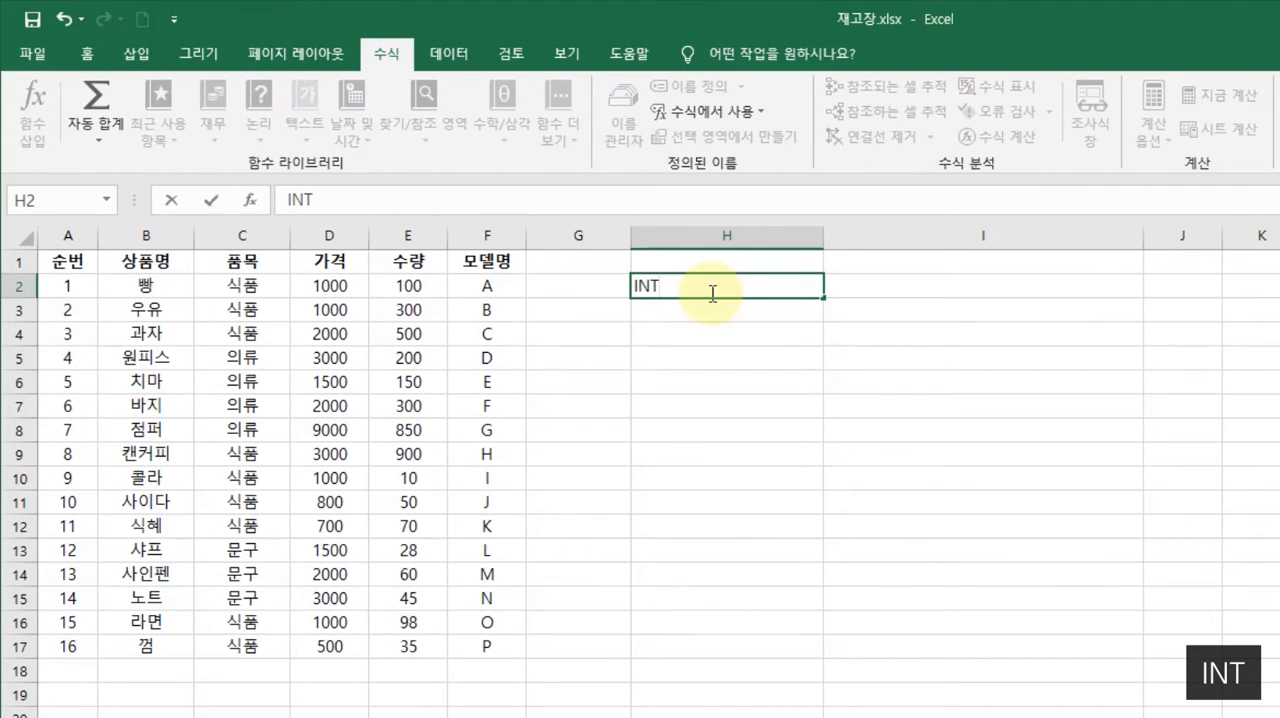
key(Return)
key(Return)
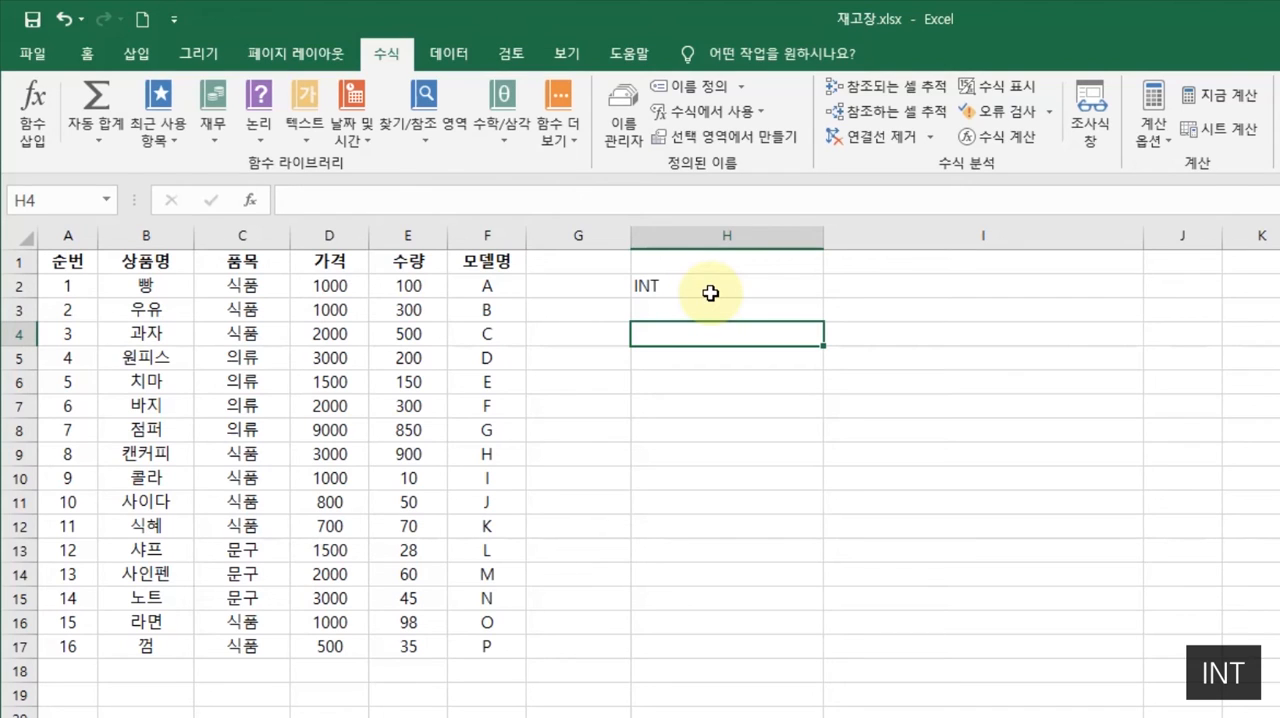
click(705, 291)
key(Delete)
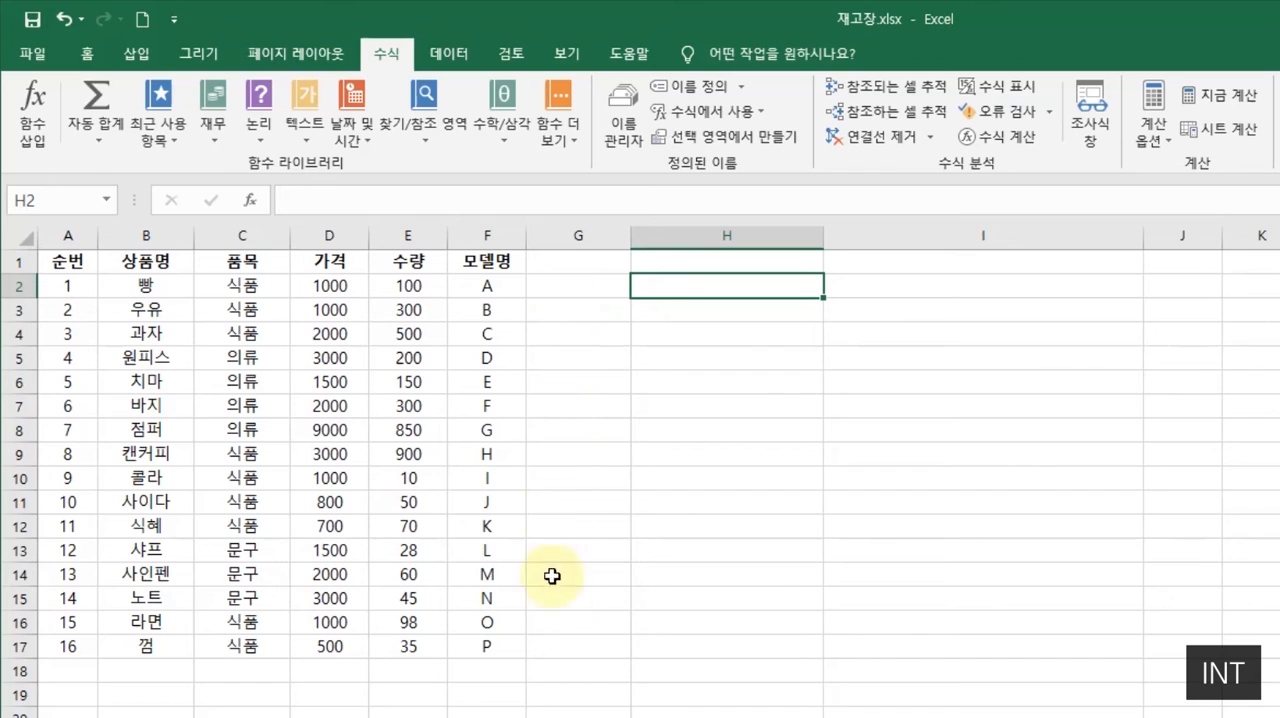
- Enter the formula =E2*3.141592 in cell G2 to multiply the quantity by 3.141592
click(586, 288)
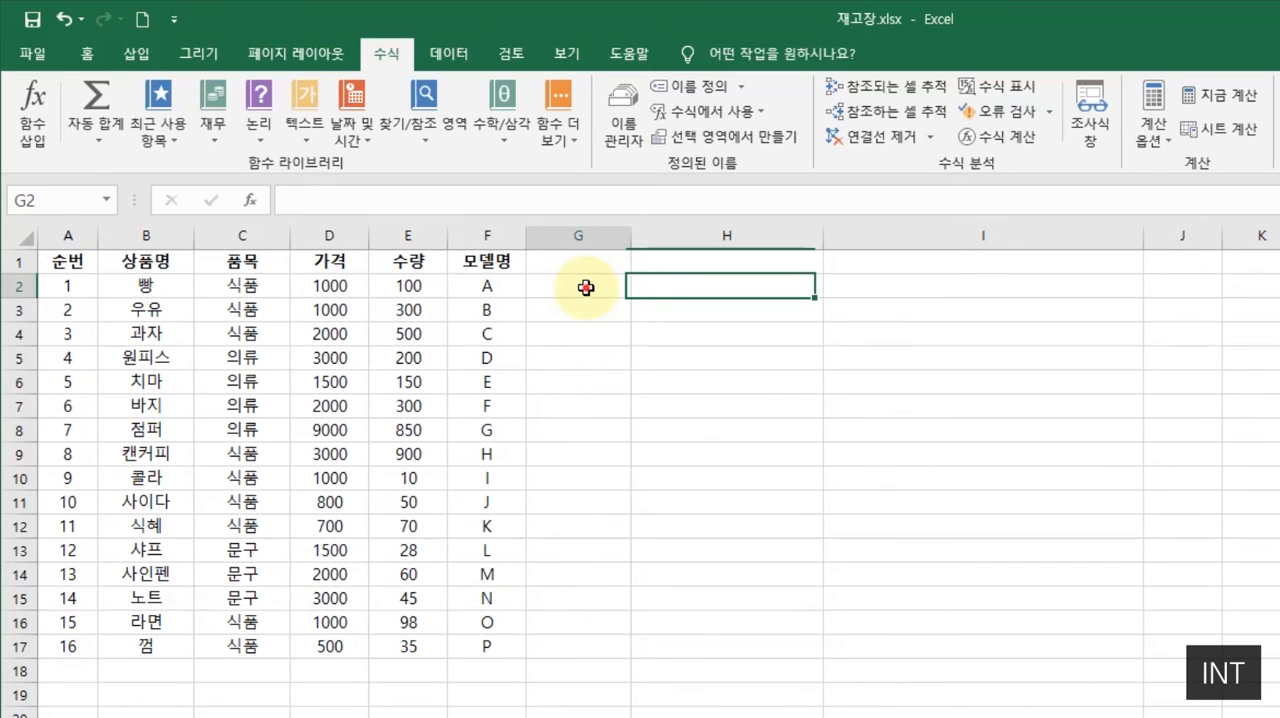
text(=)
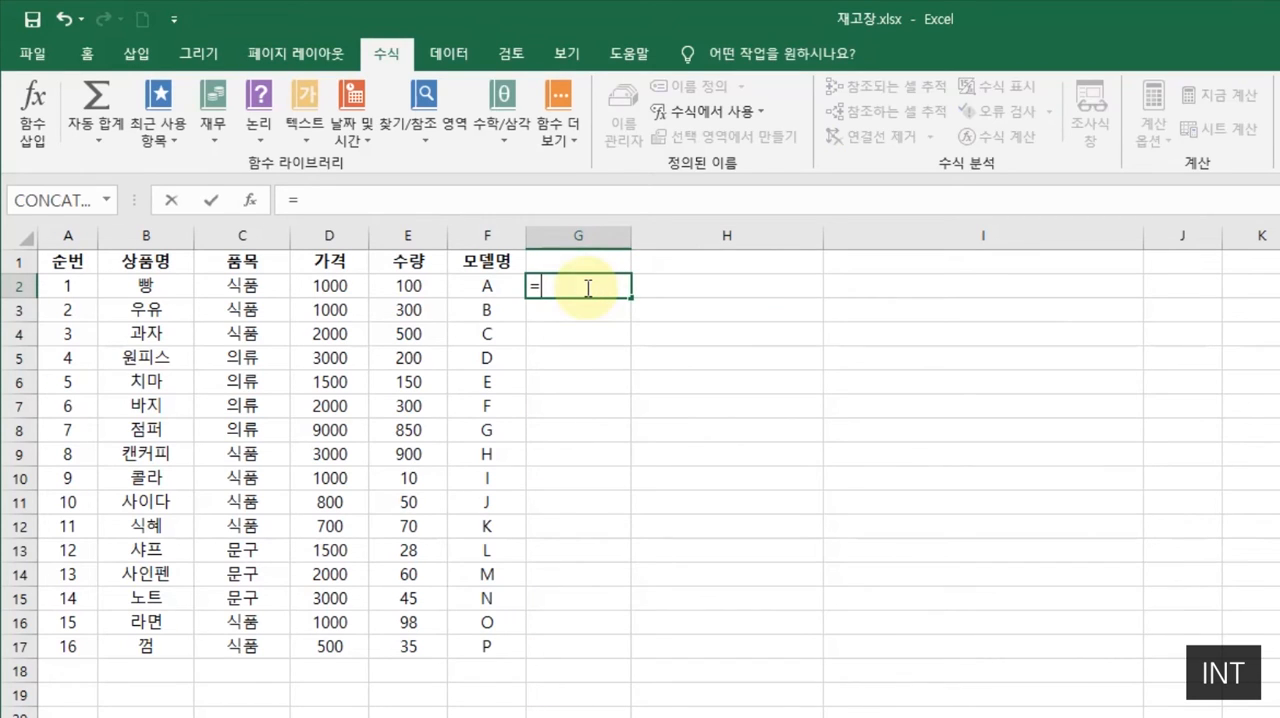
click(413, 288)
text(*)
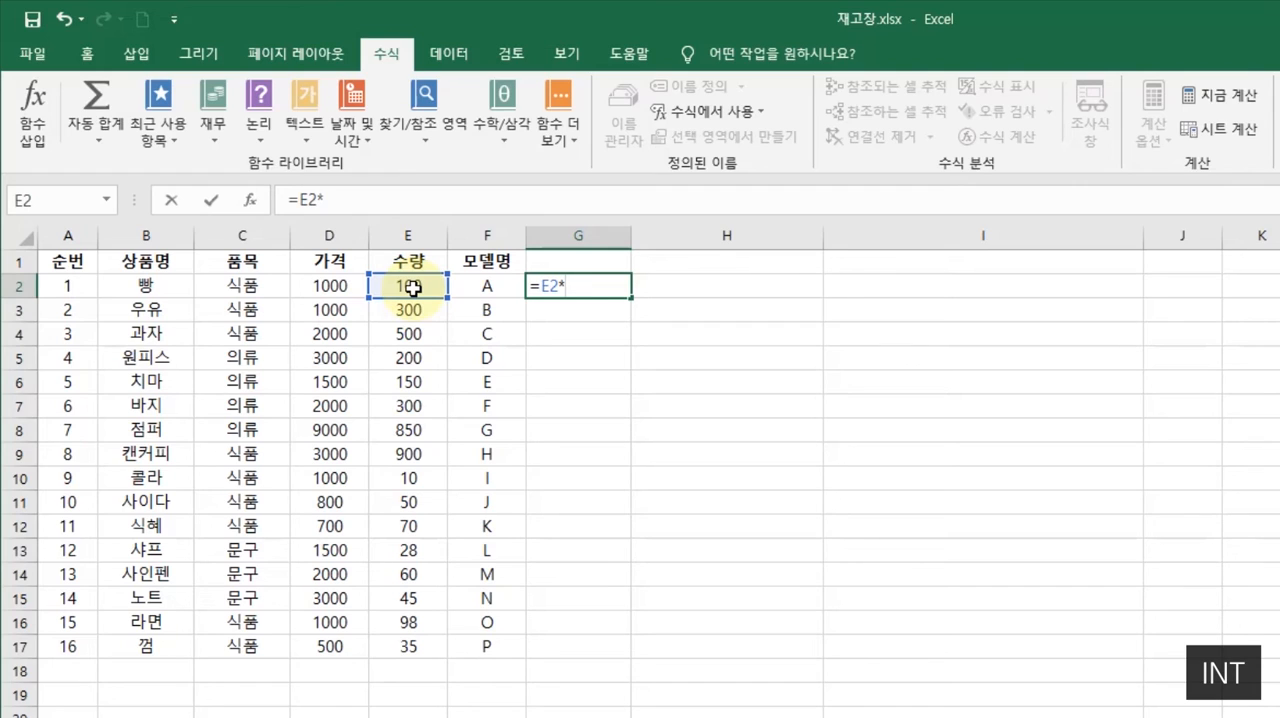
text(3.141592)
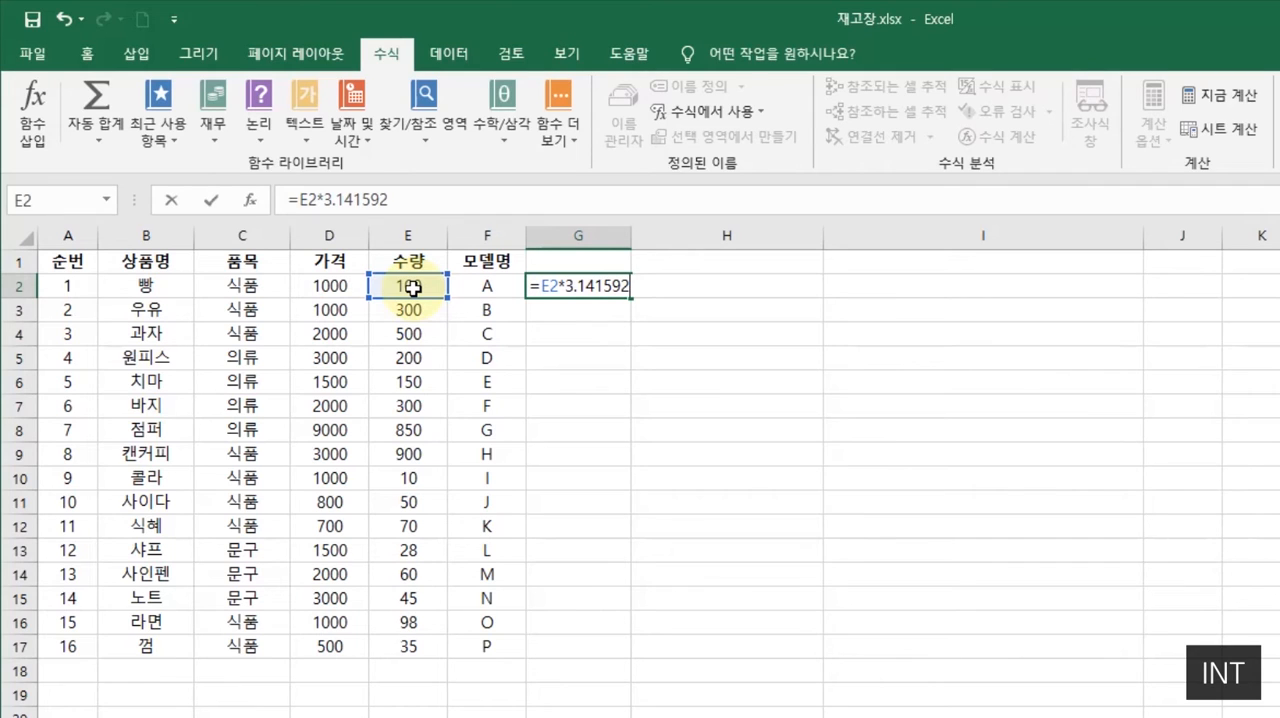
key(Return)
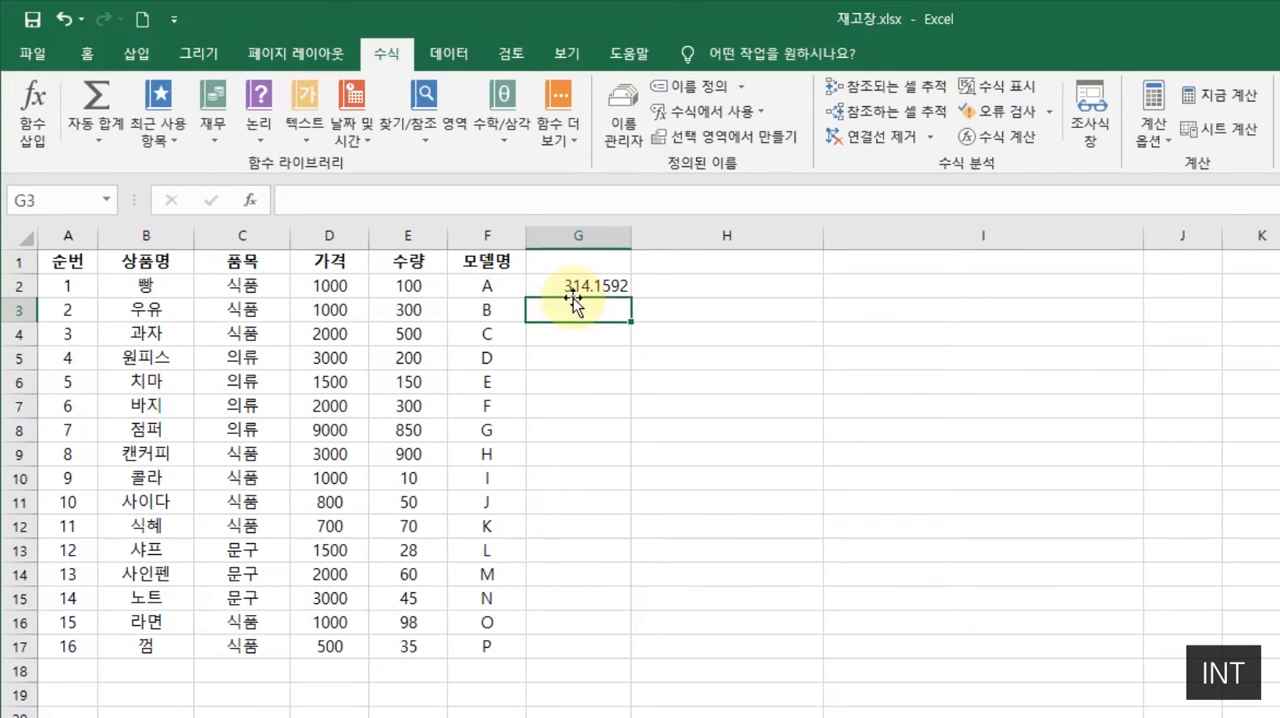
- Widen column G slightly and fill the G2 formula down through G17
drag(631, 249, 635, 249)
click(630, 294)
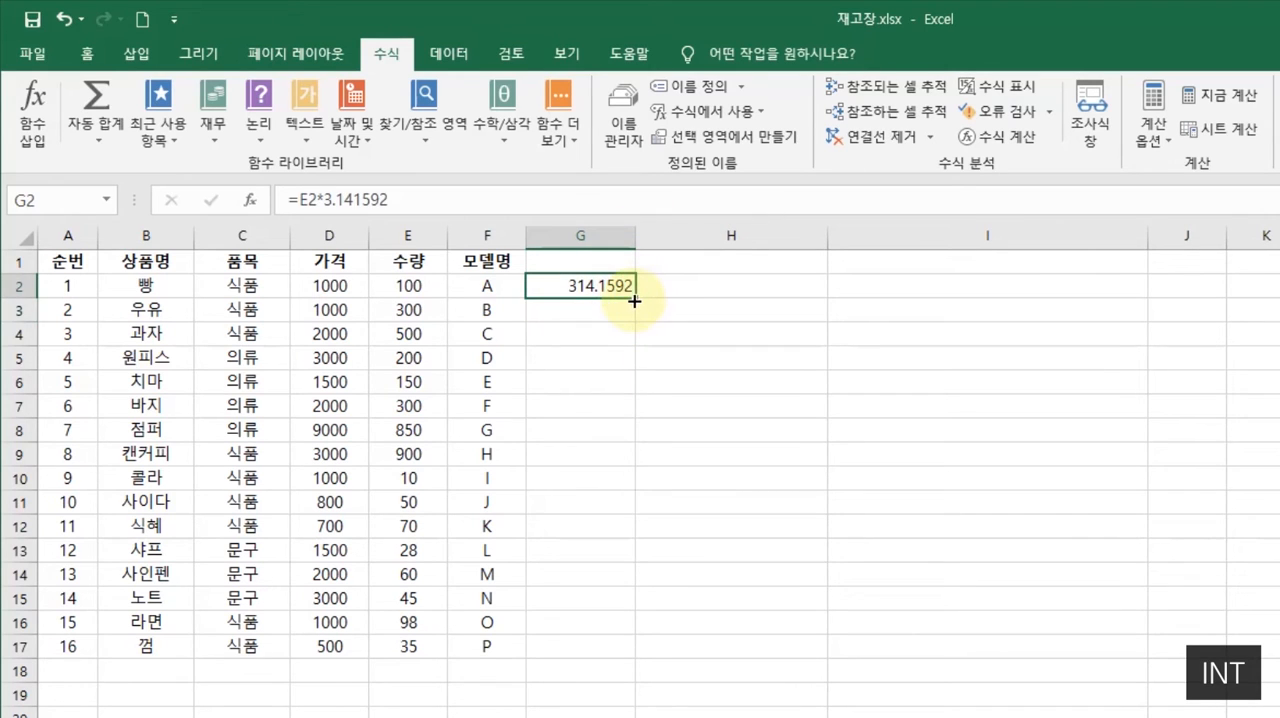
double_click(632, 297)
click(716, 320)
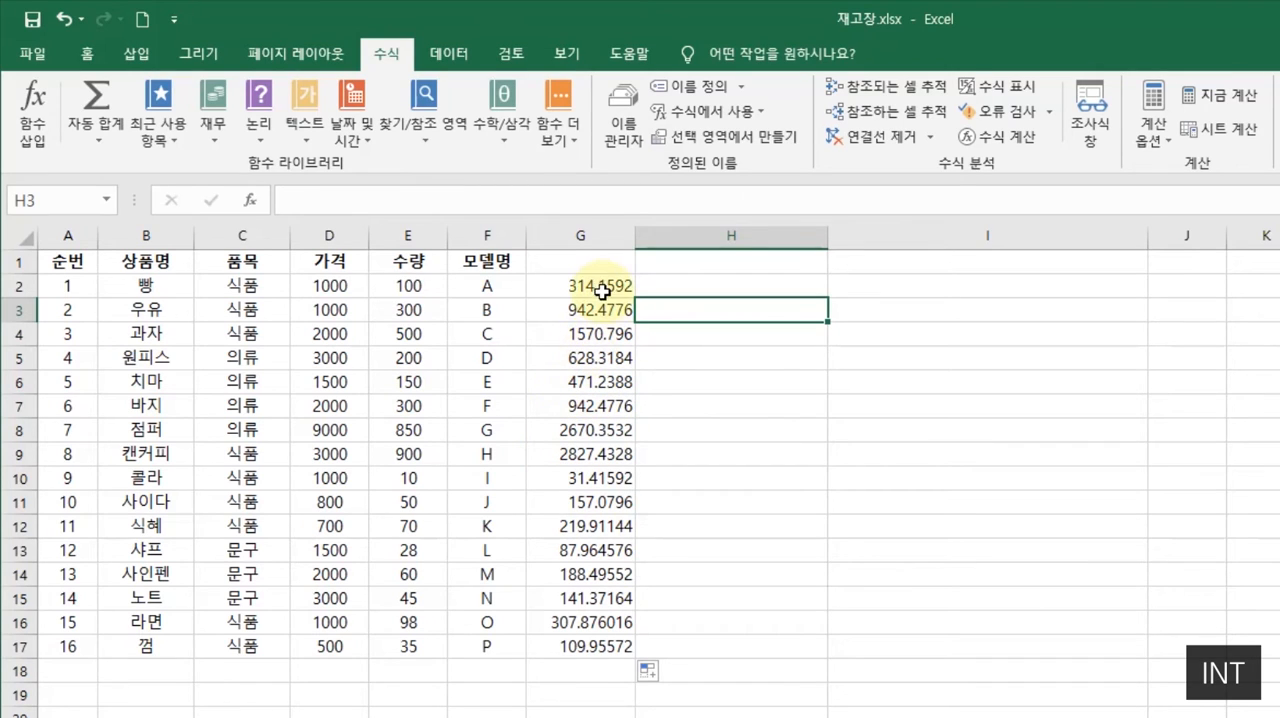
- Insert the INT function from the math and trigonometry functions in cell H2, with G2 as its number argument
click(663, 287)
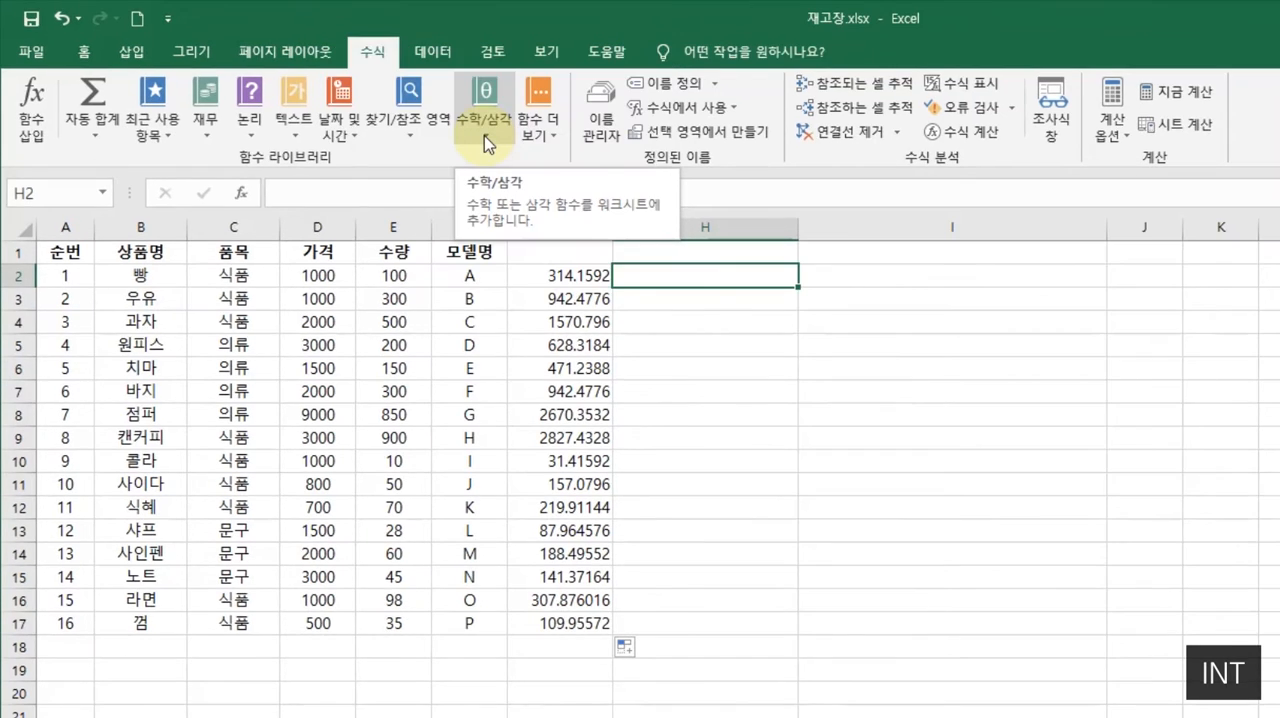
click(487, 142)
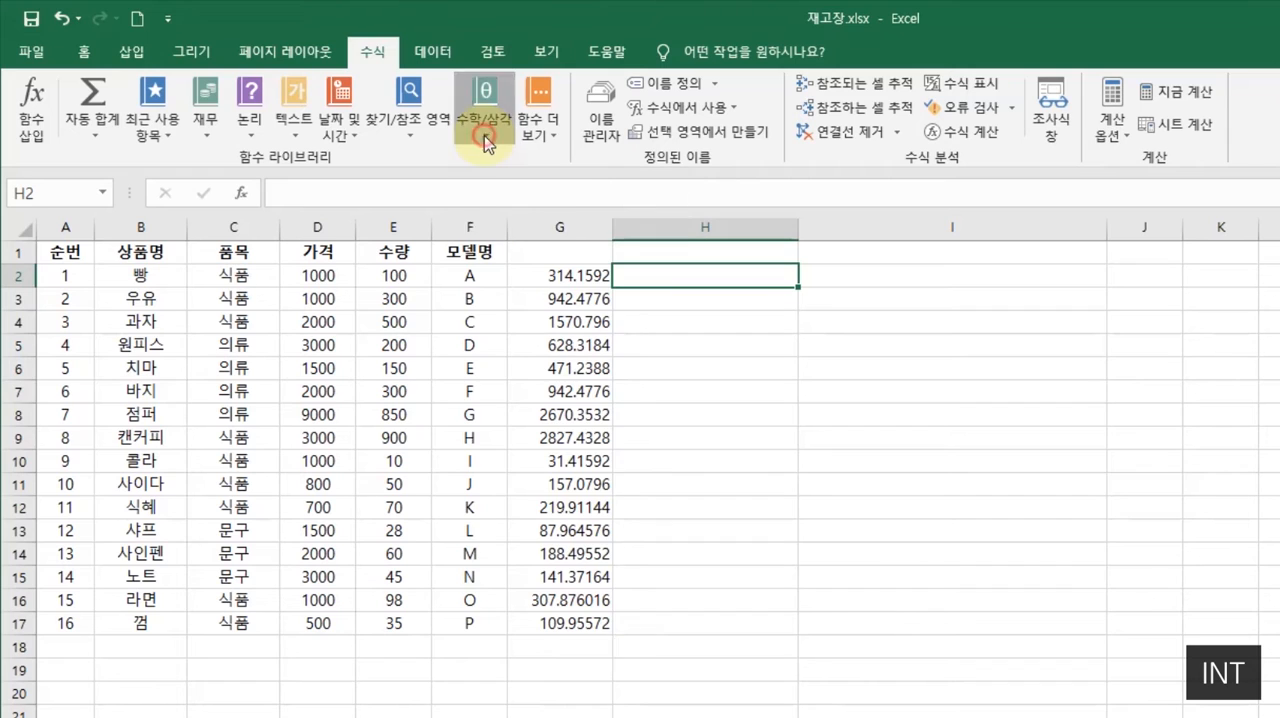
scroll(493, 597, down, 4)
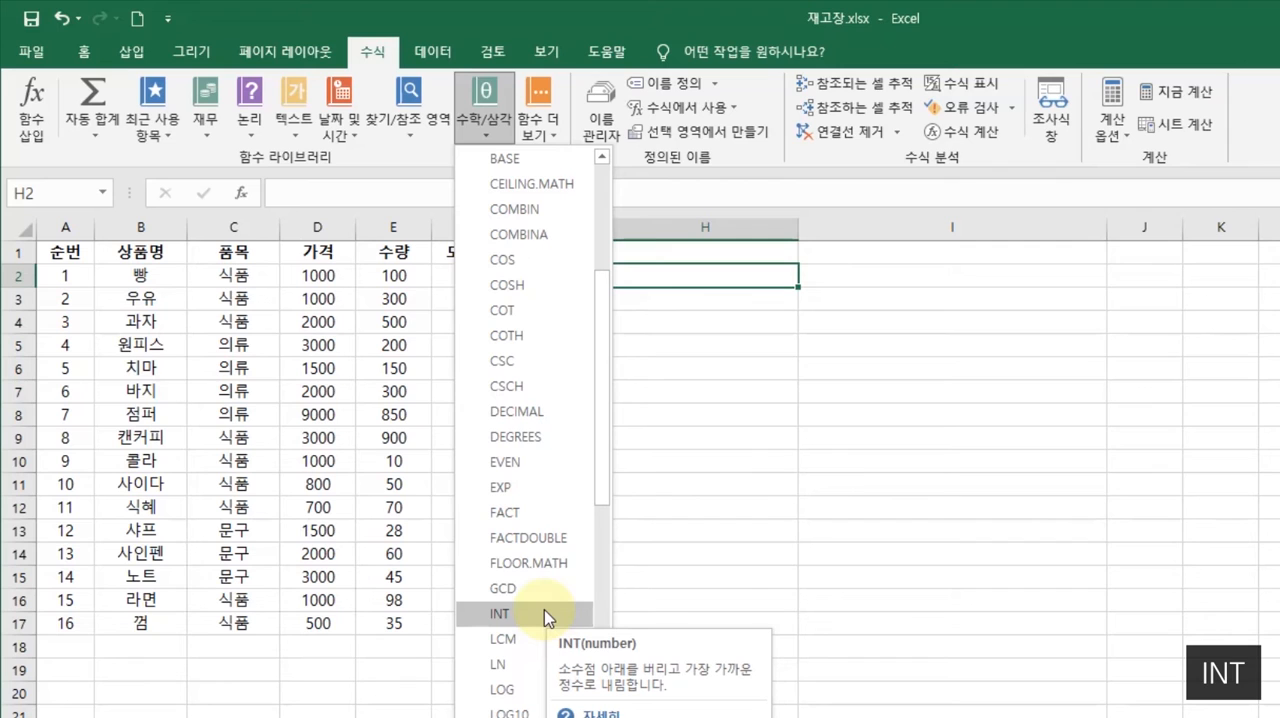
click(493, 617)
drag(1265, 300, 1013, 277)
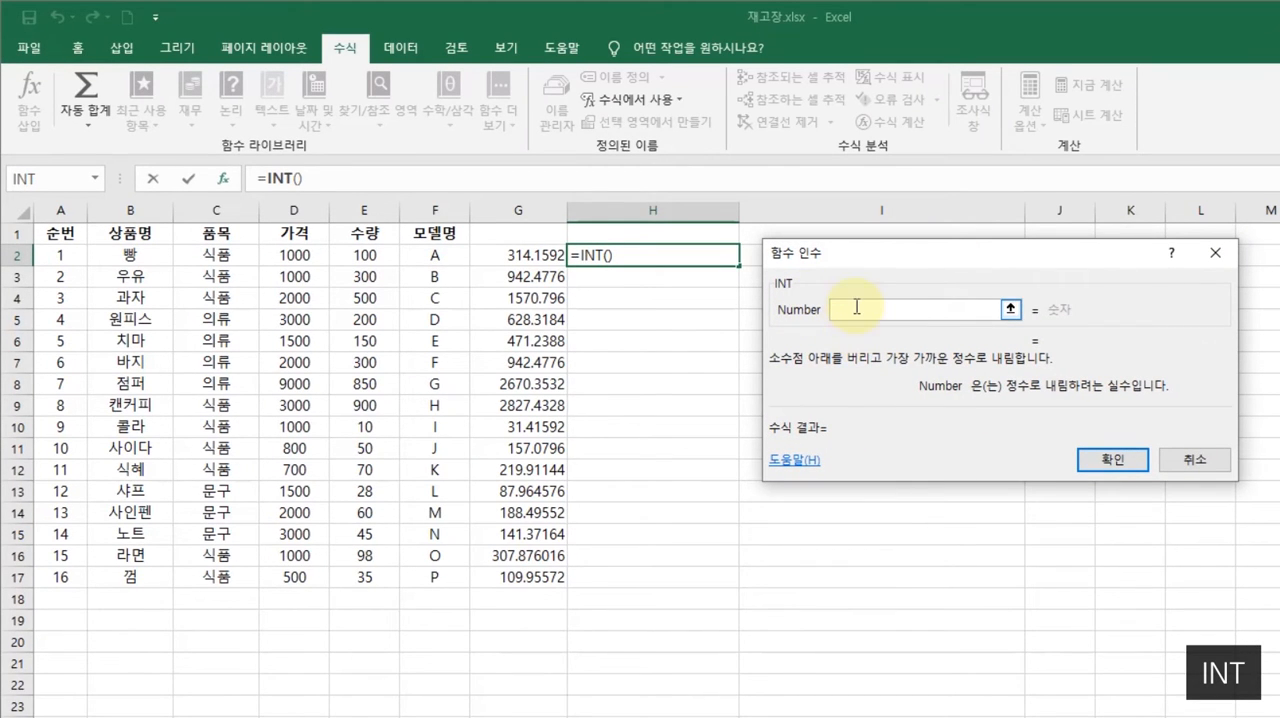
click(524, 256)
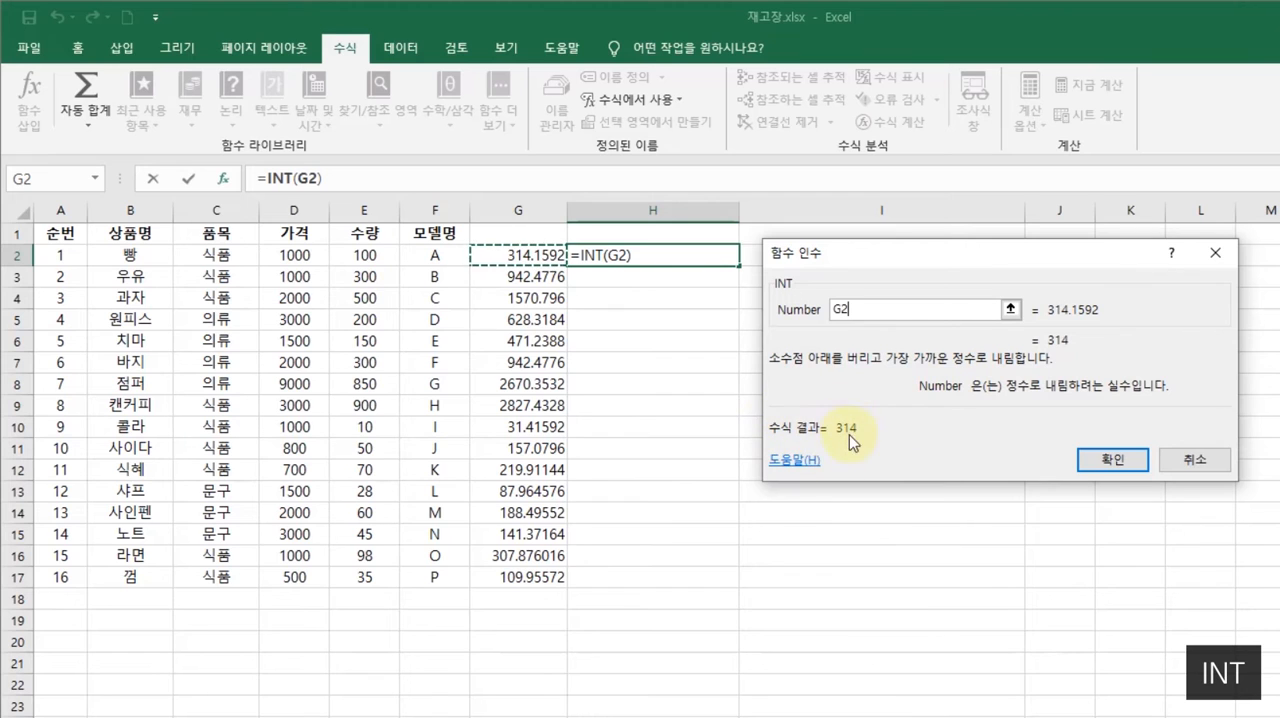
click(1112, 460)
- Narrow column H and fill the INT formula from H2 down through H17
drag(740, 211, 657, 211)
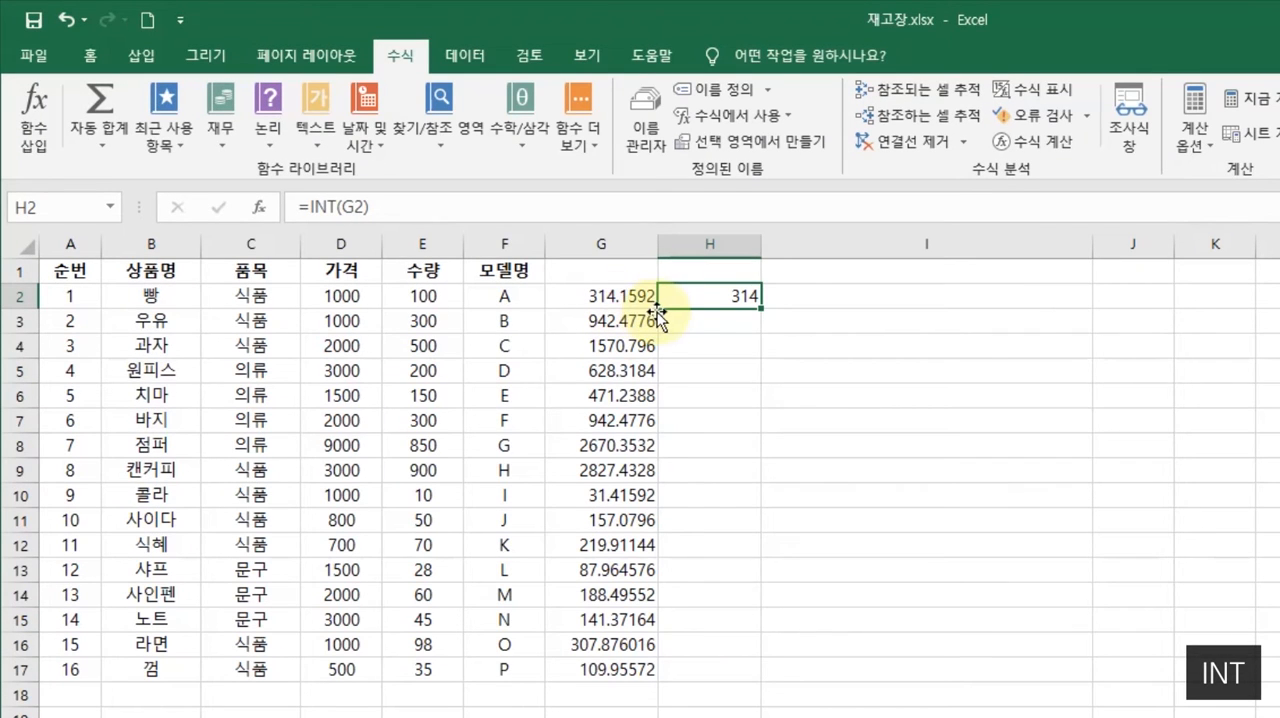
double_click(764, 311)
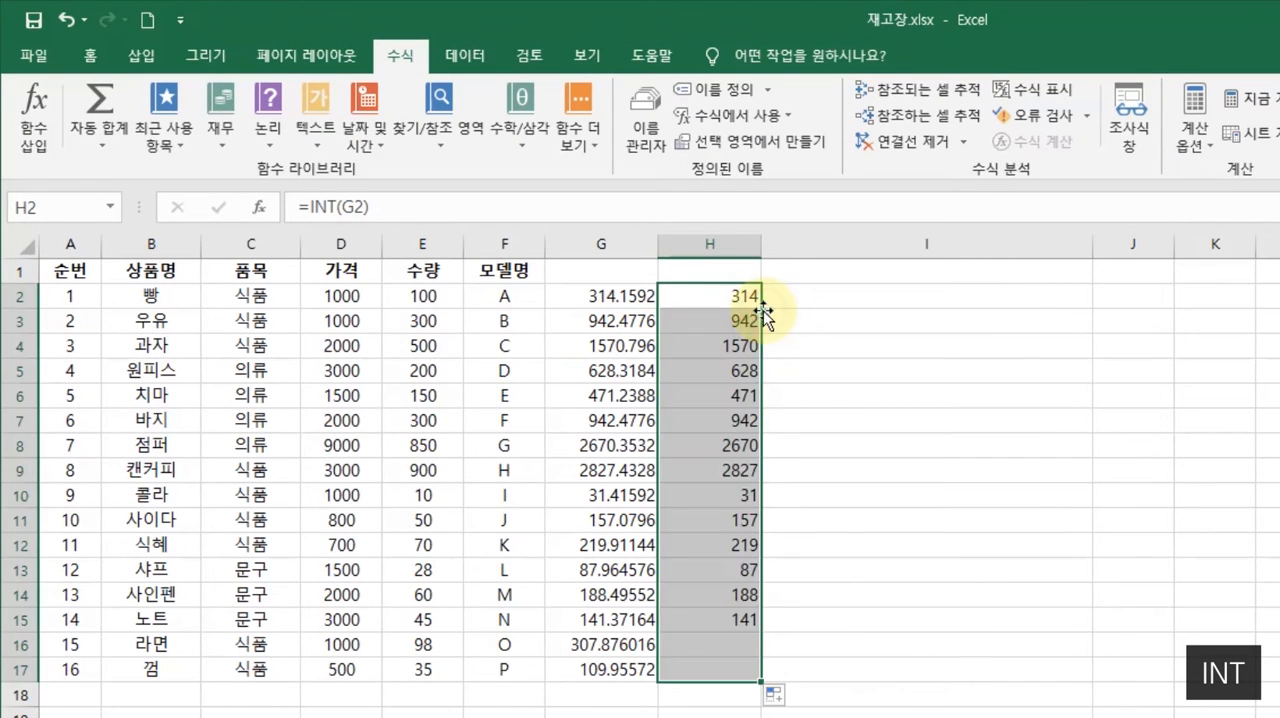
click(822, 297)
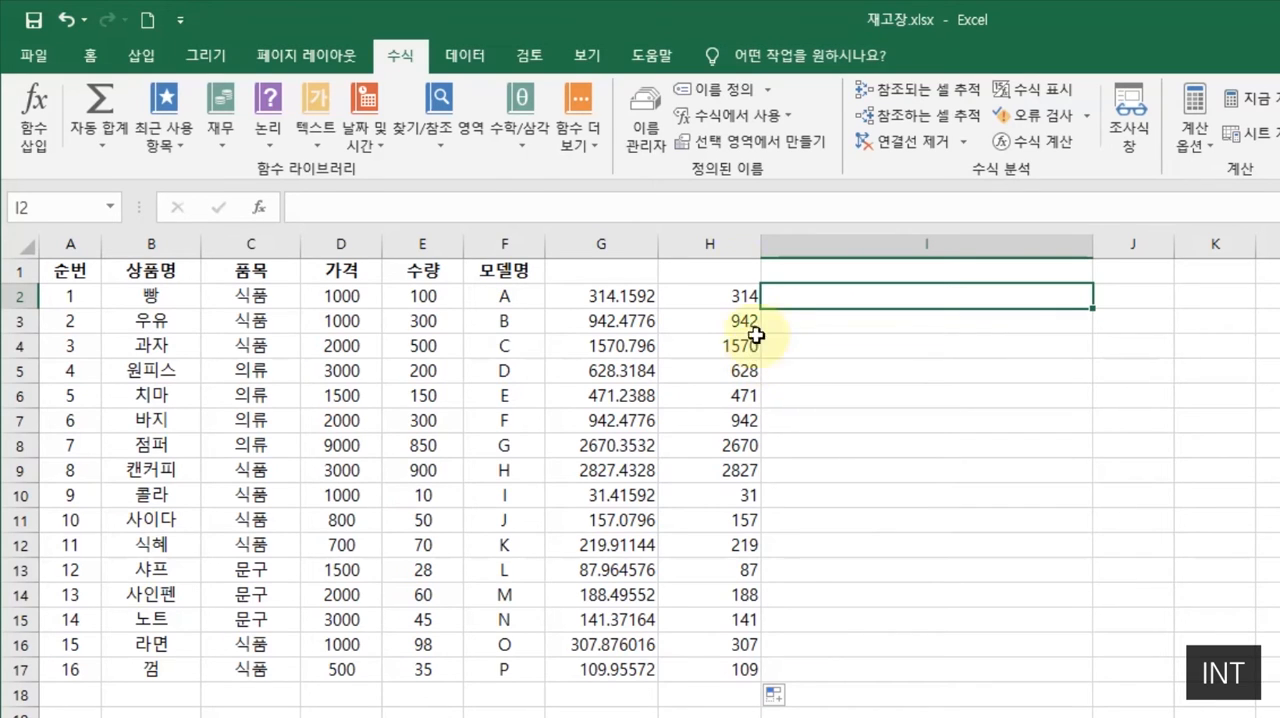
- Clear the contents of columns G and H
click(763, 245)
drag(734, 246, 645, 240)
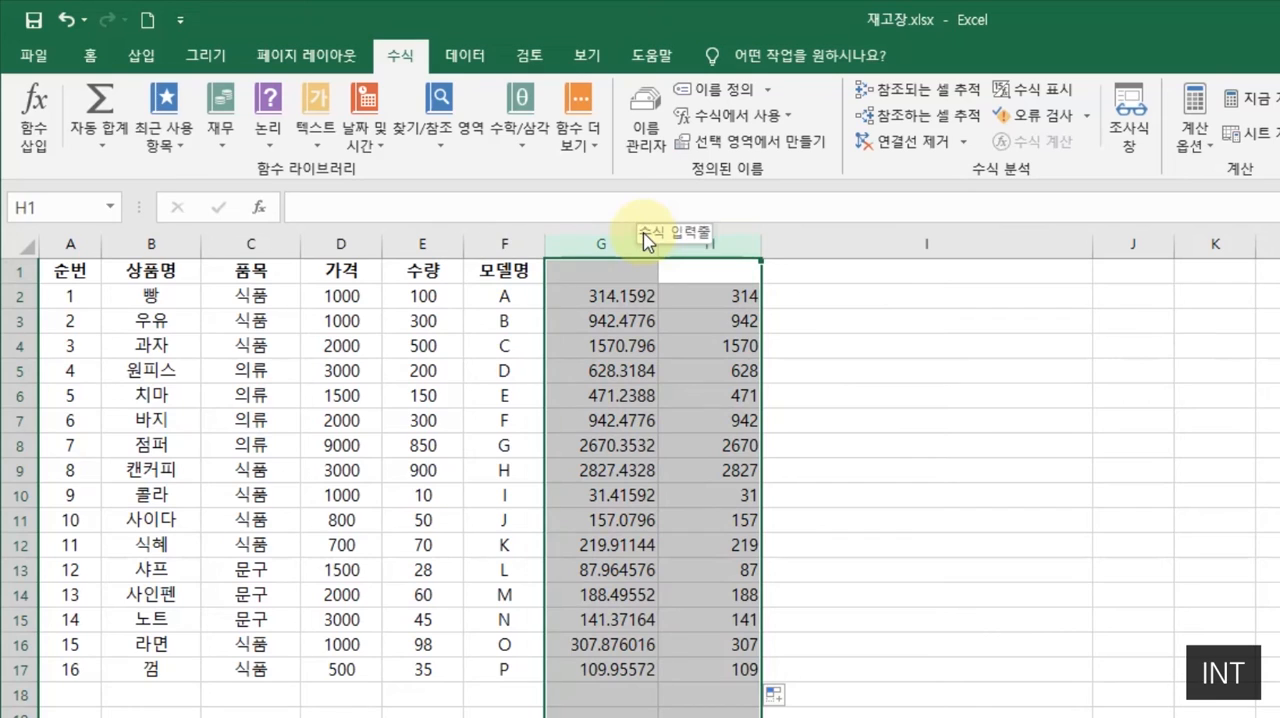
key(Delete)
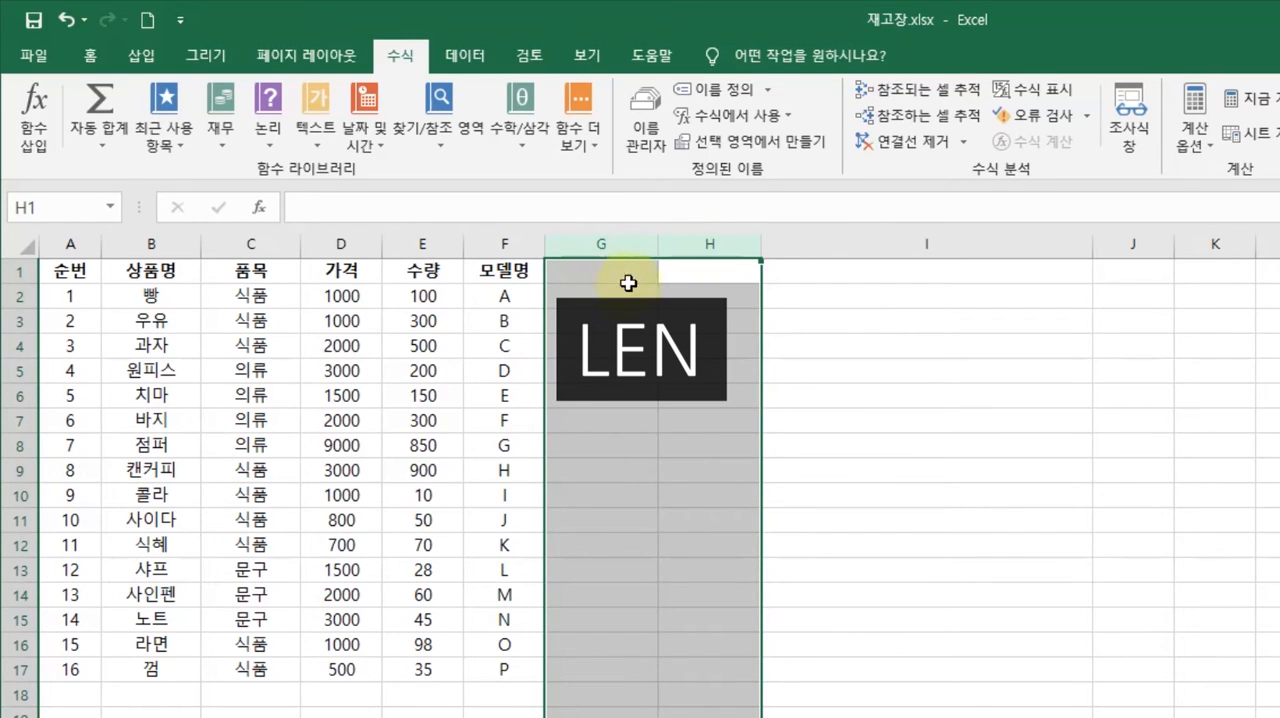
click(624, 274)
- Write the function name LEN in cell H2
click(704, 300)
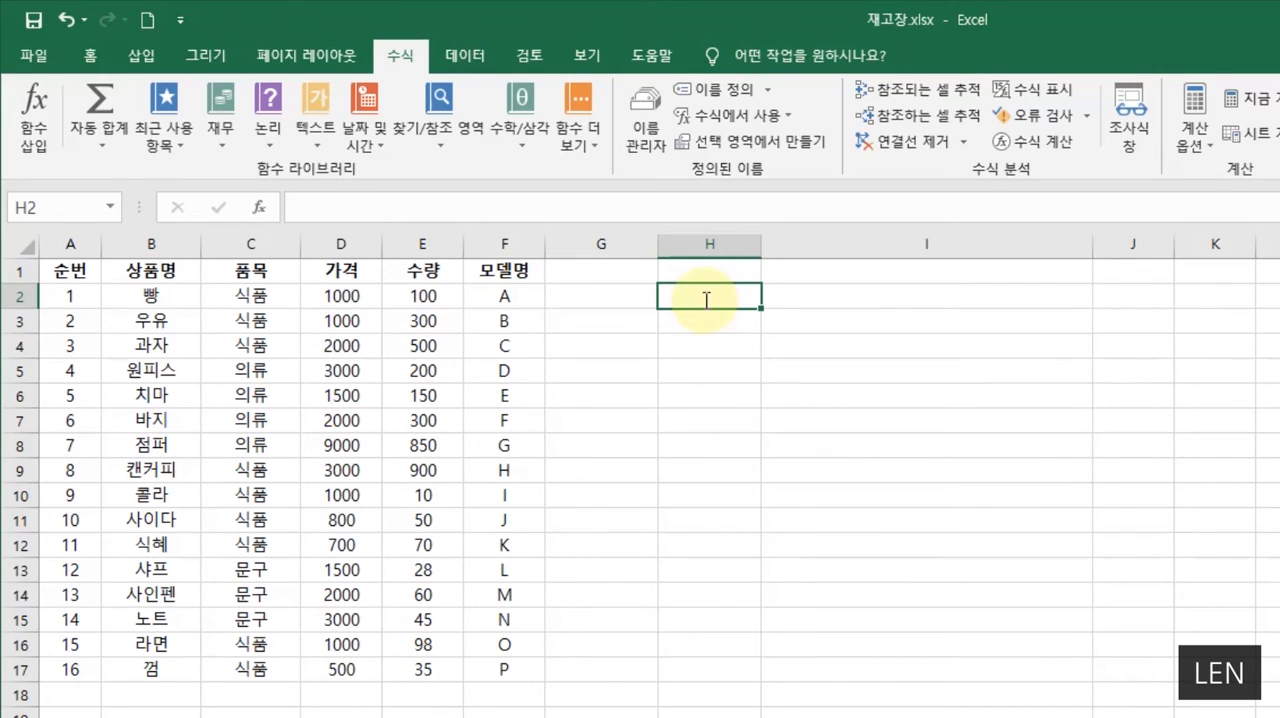
text(LEN)
key(Return)
key(Return)
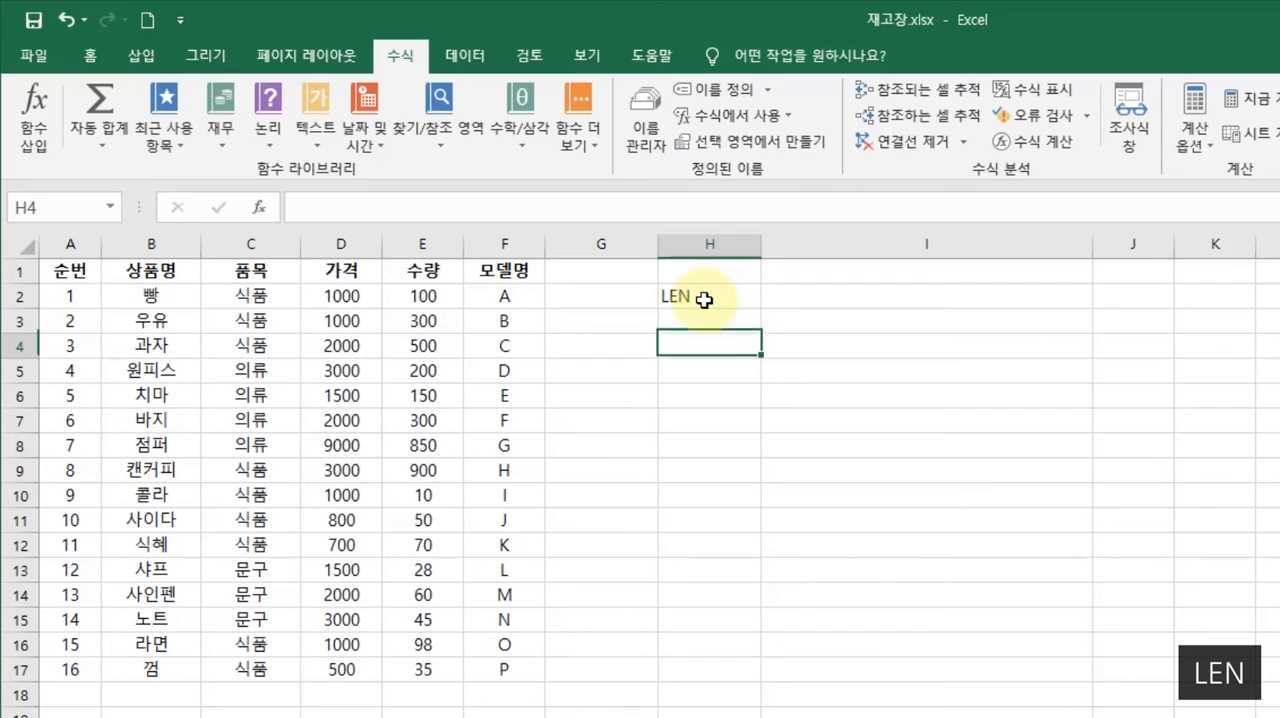
key(Return)
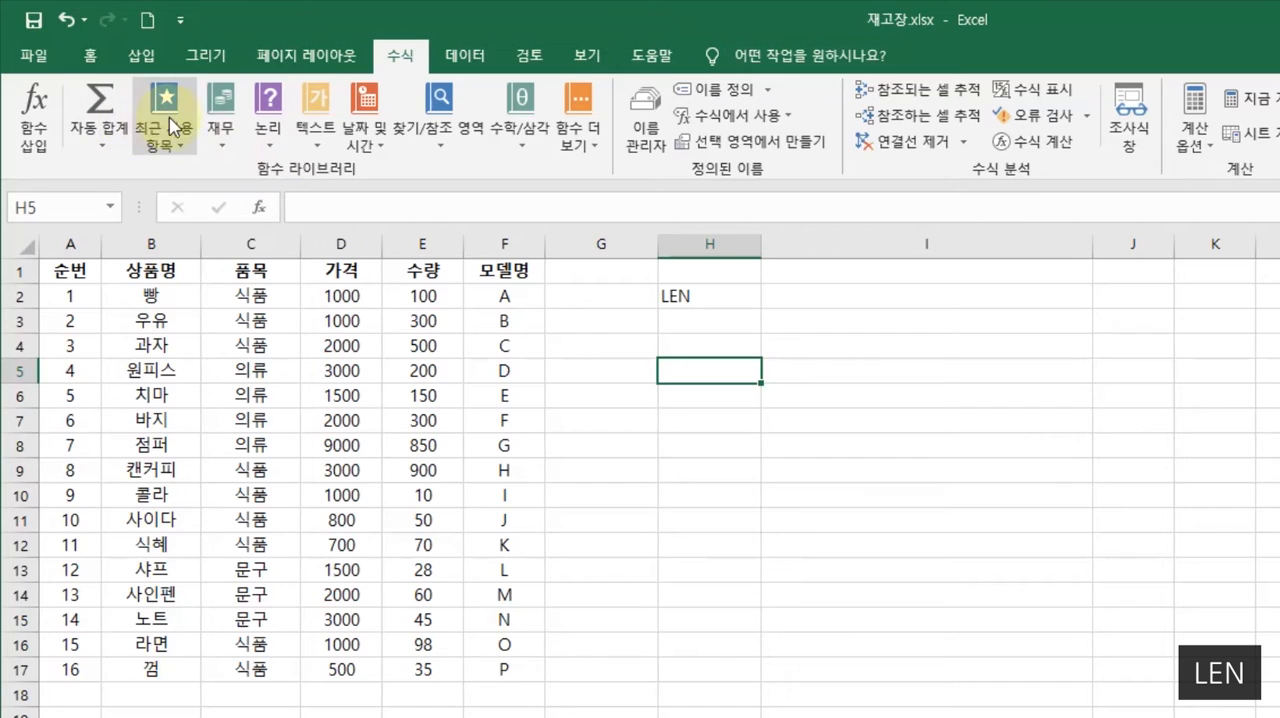
- Look at the list of text functions, close it, and clear the LEN text from cell H2
click(324, 99)
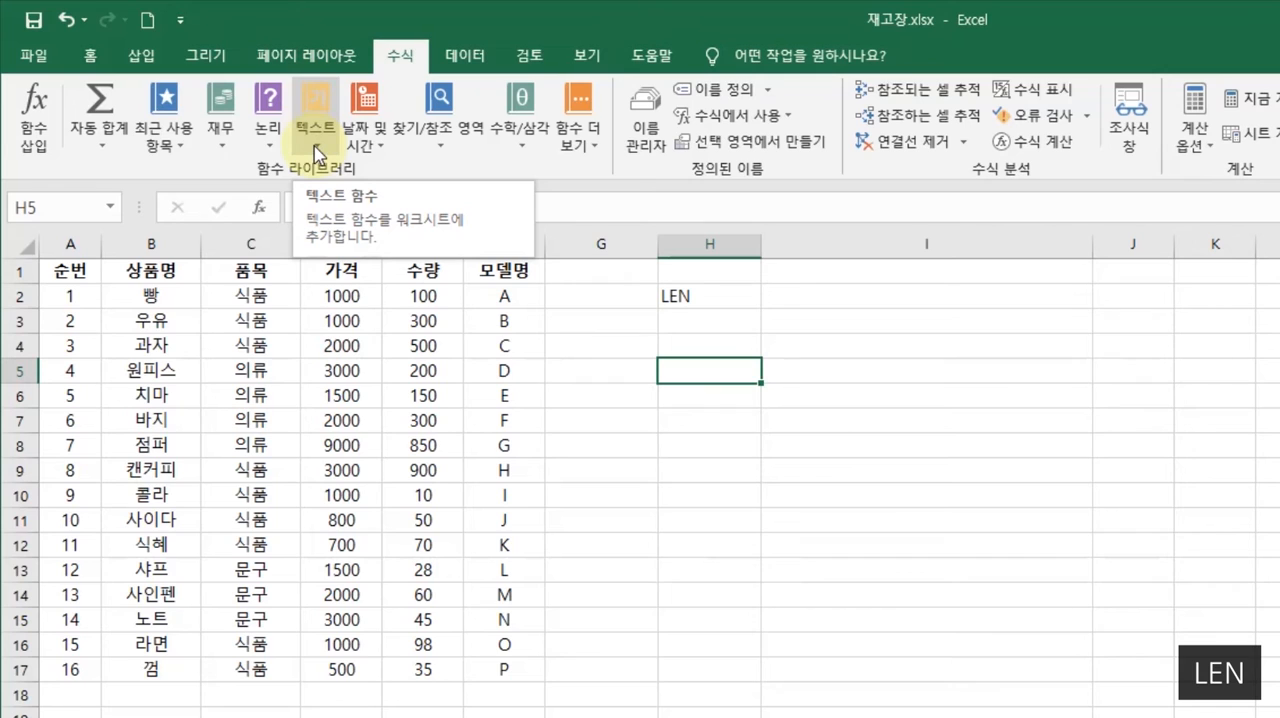
click(315, 148)
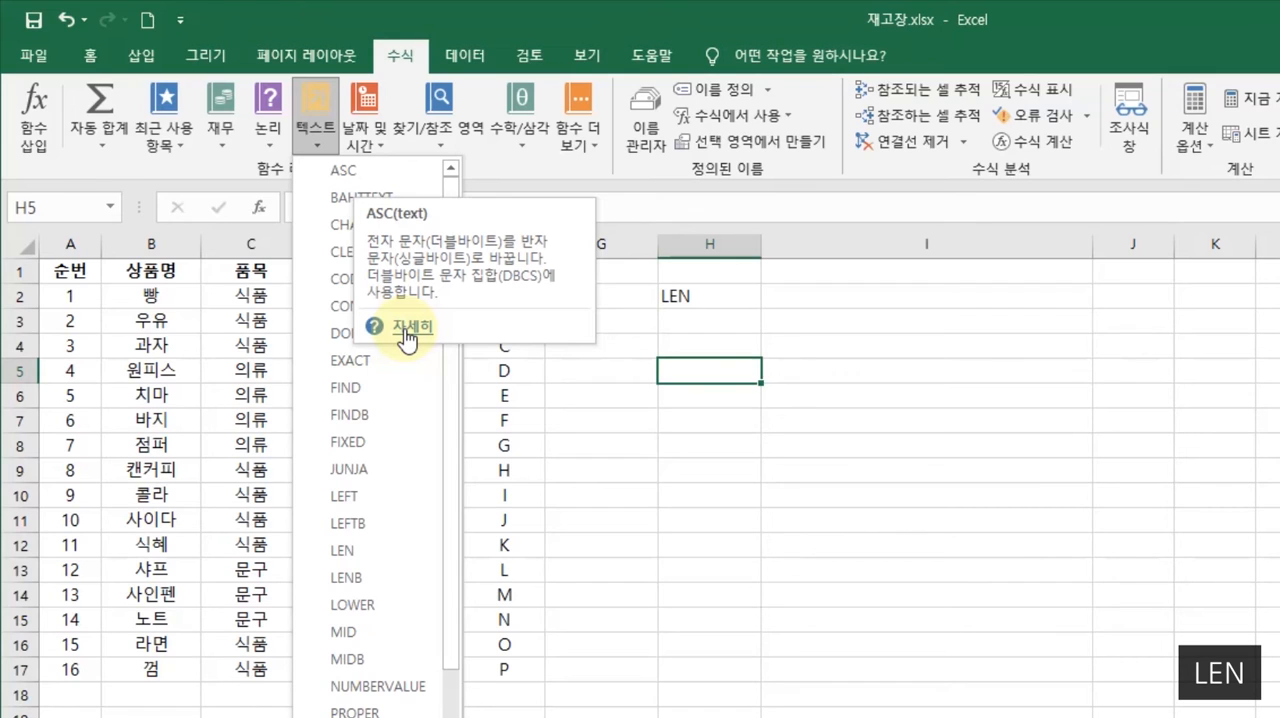
click(812, 376)
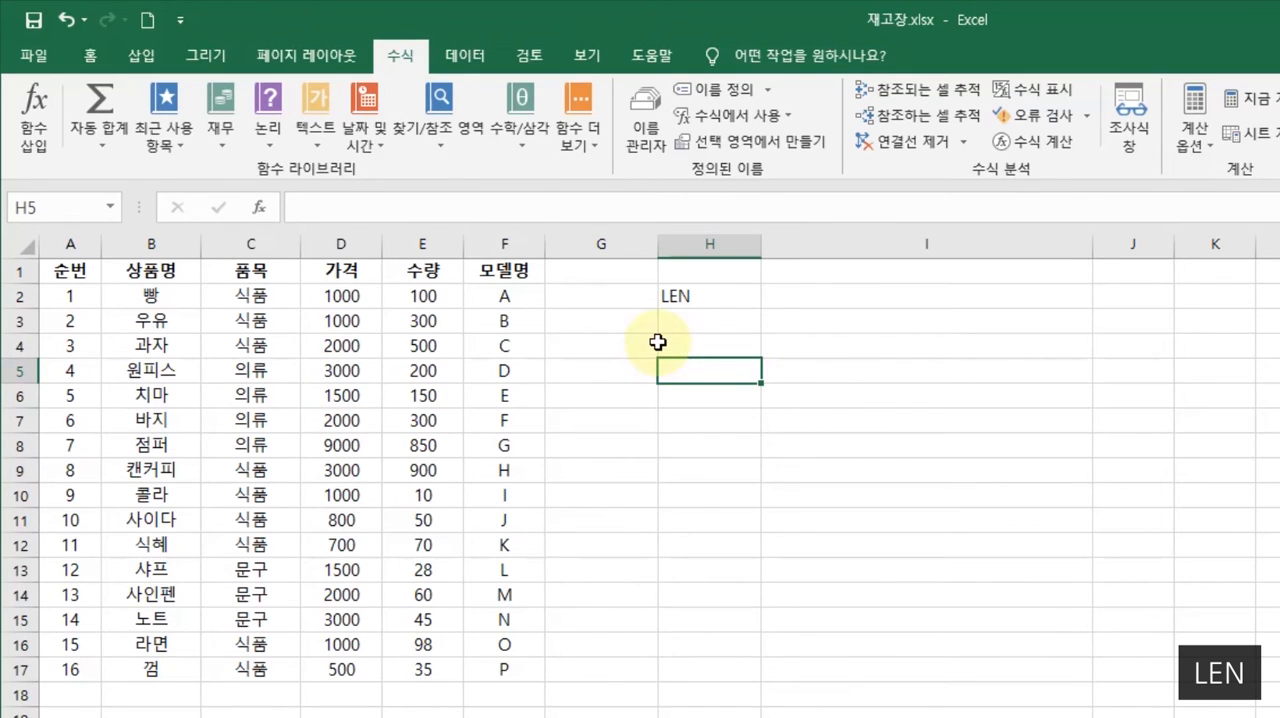
click(725, 302)
key(Delete)
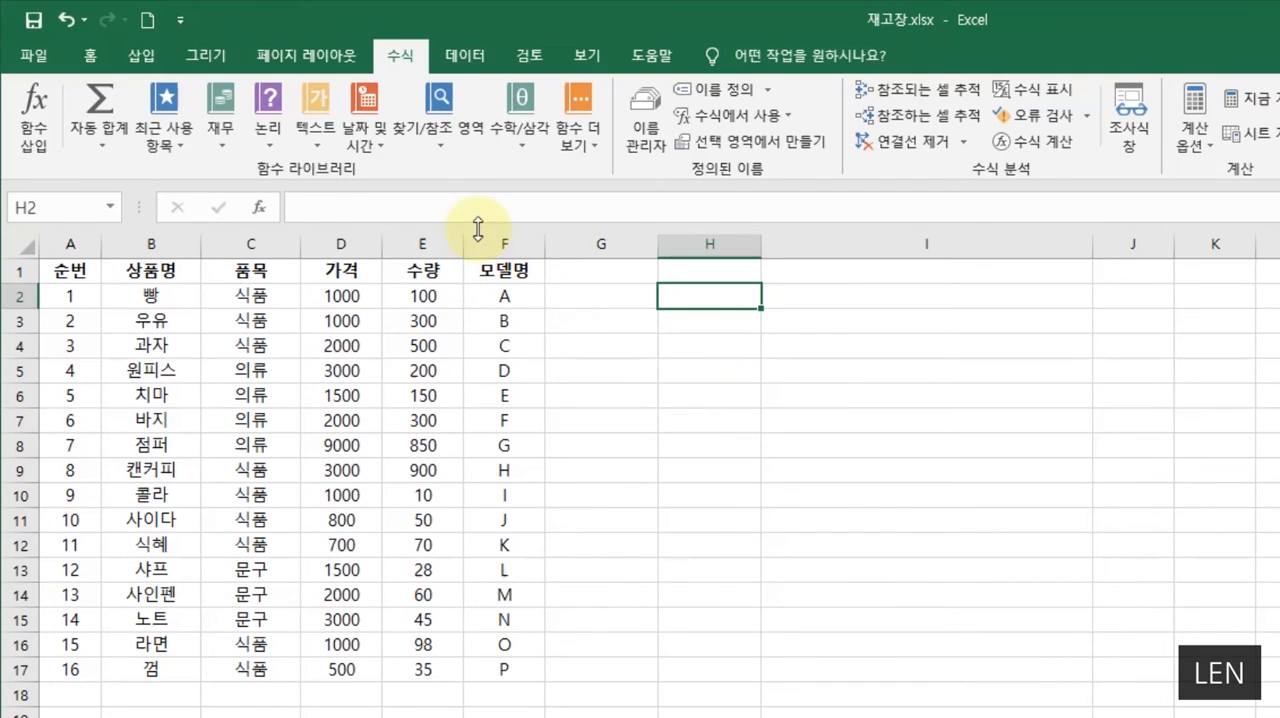
- Start inserting a function in cell H2 and select LEN from the text category
click(259, 208)
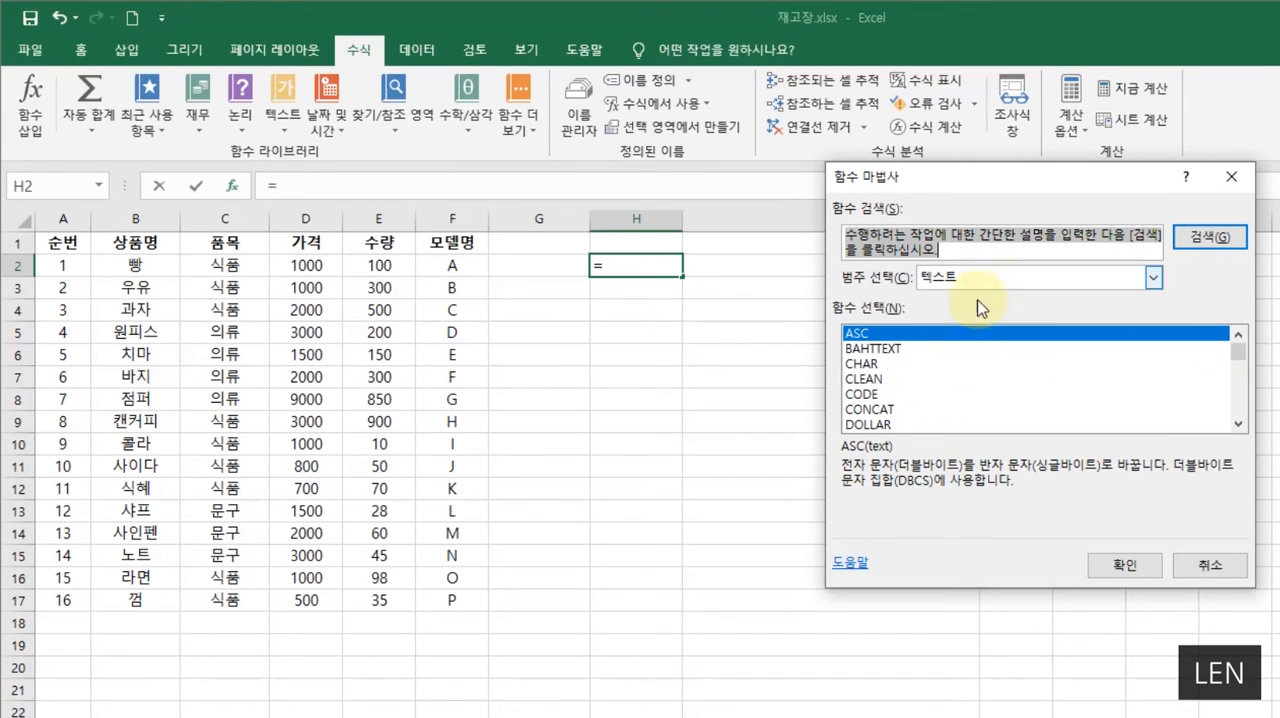
scroll(947, 412, down, 1)
scroll(945, 410, down, 1)
scroll(935, 400, up, 1)
scroll(923, 389, down, 2)
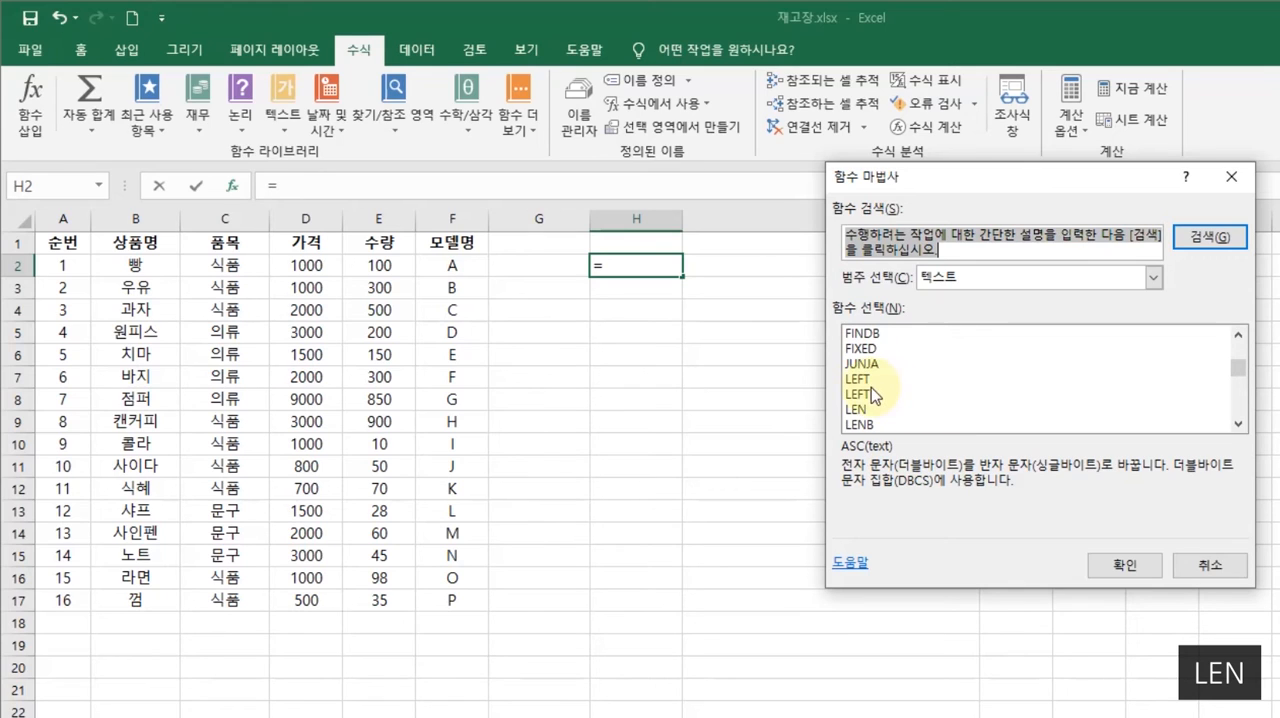
click(858, 409)
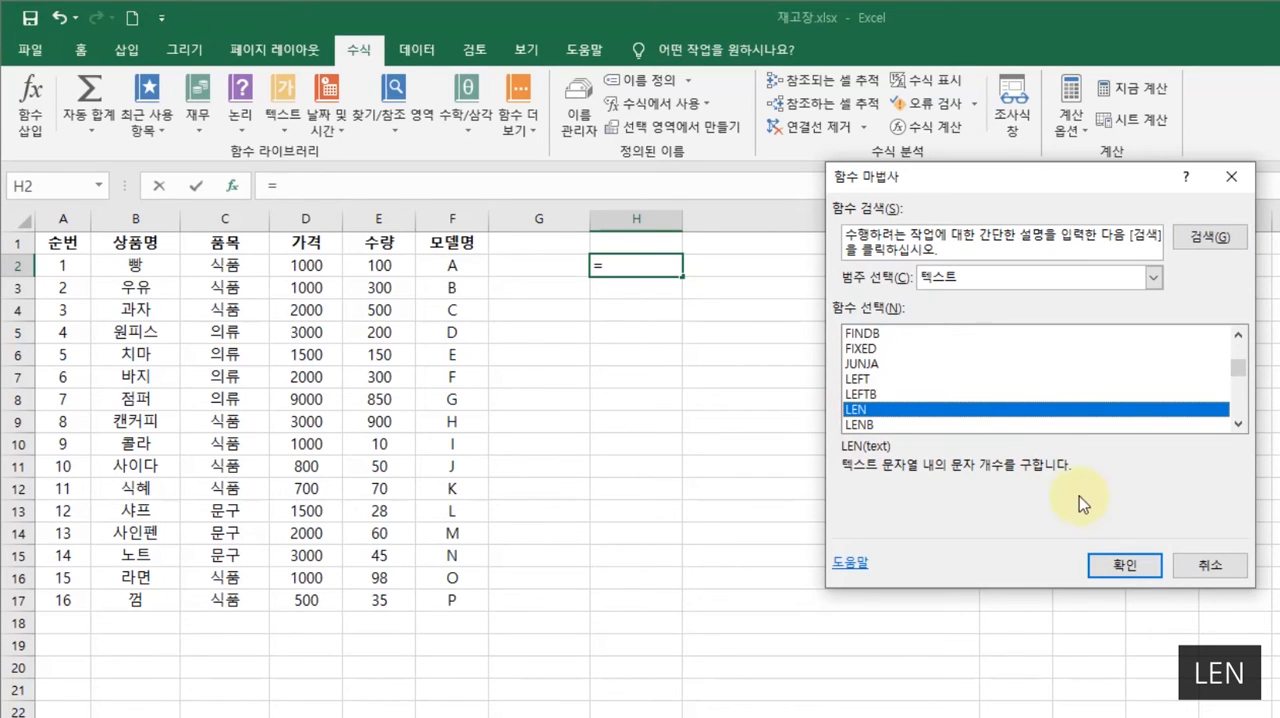
- Search for LEN in the function search and select LEN among the recommended functions
click(1025, 241)
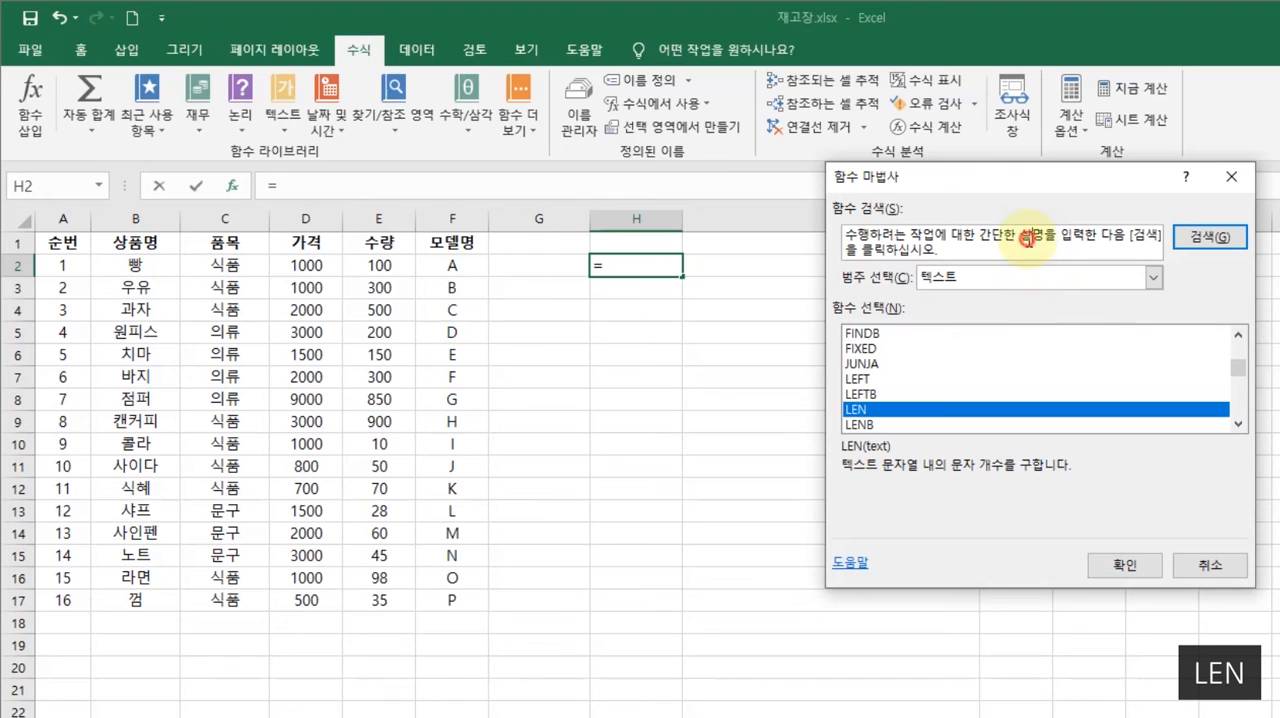
drag(957, 252, 553, 219)
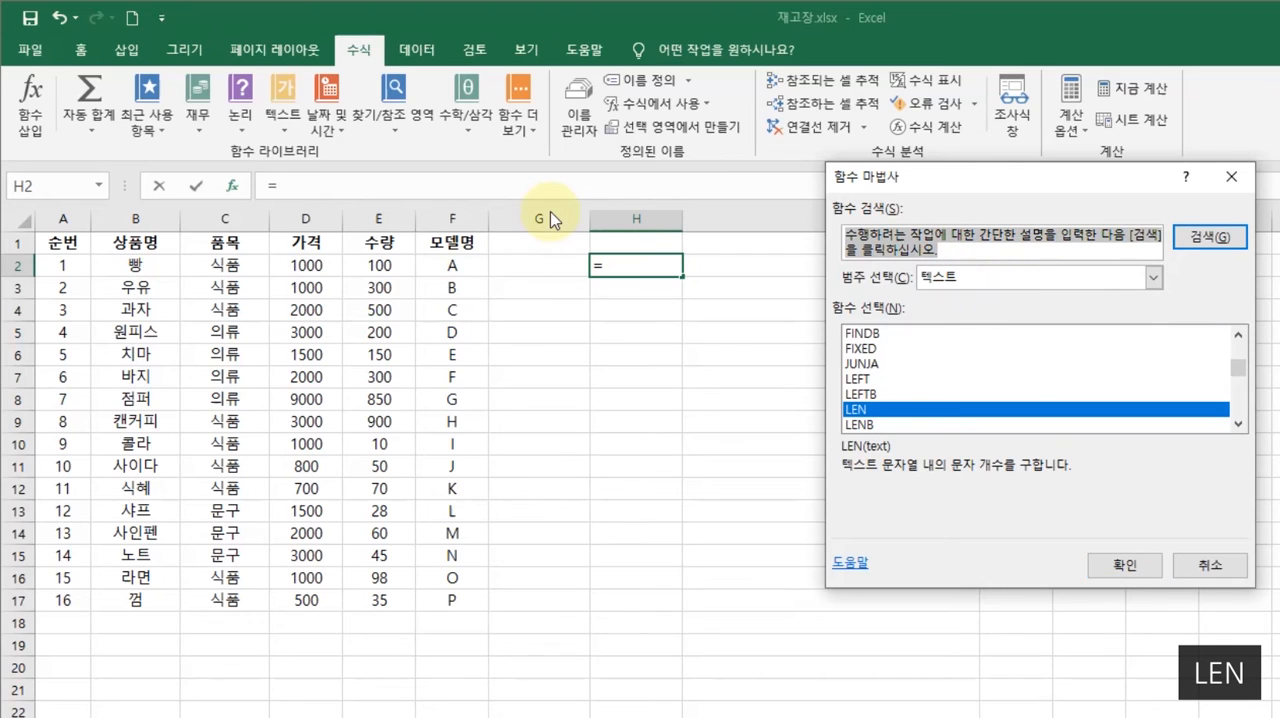
text(LEN)
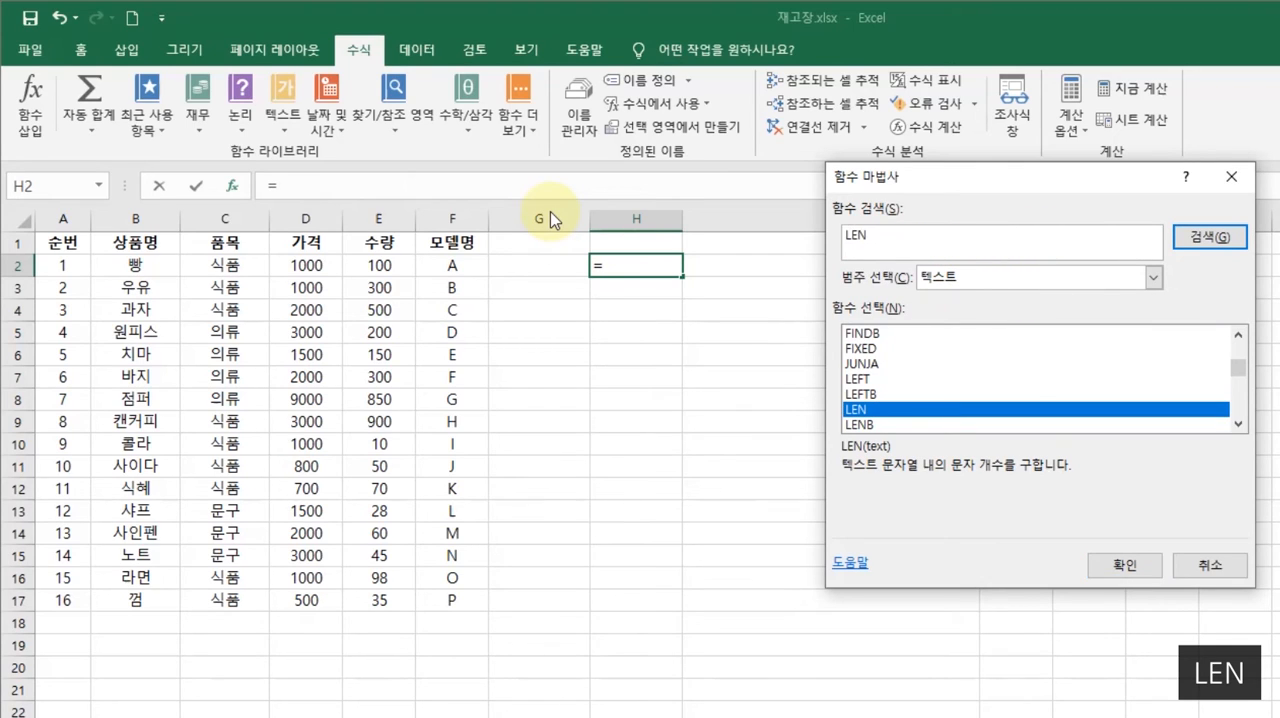
click(1225, 238)
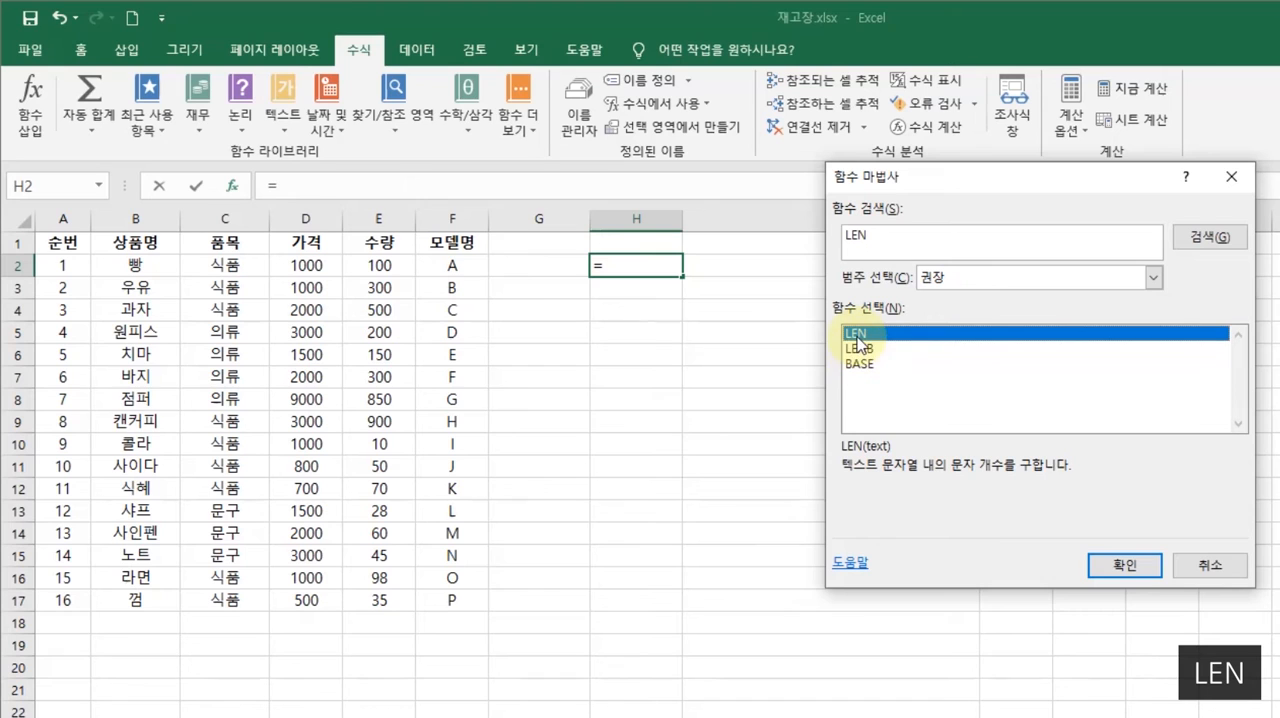
click(863, 352)
click(857, 337)
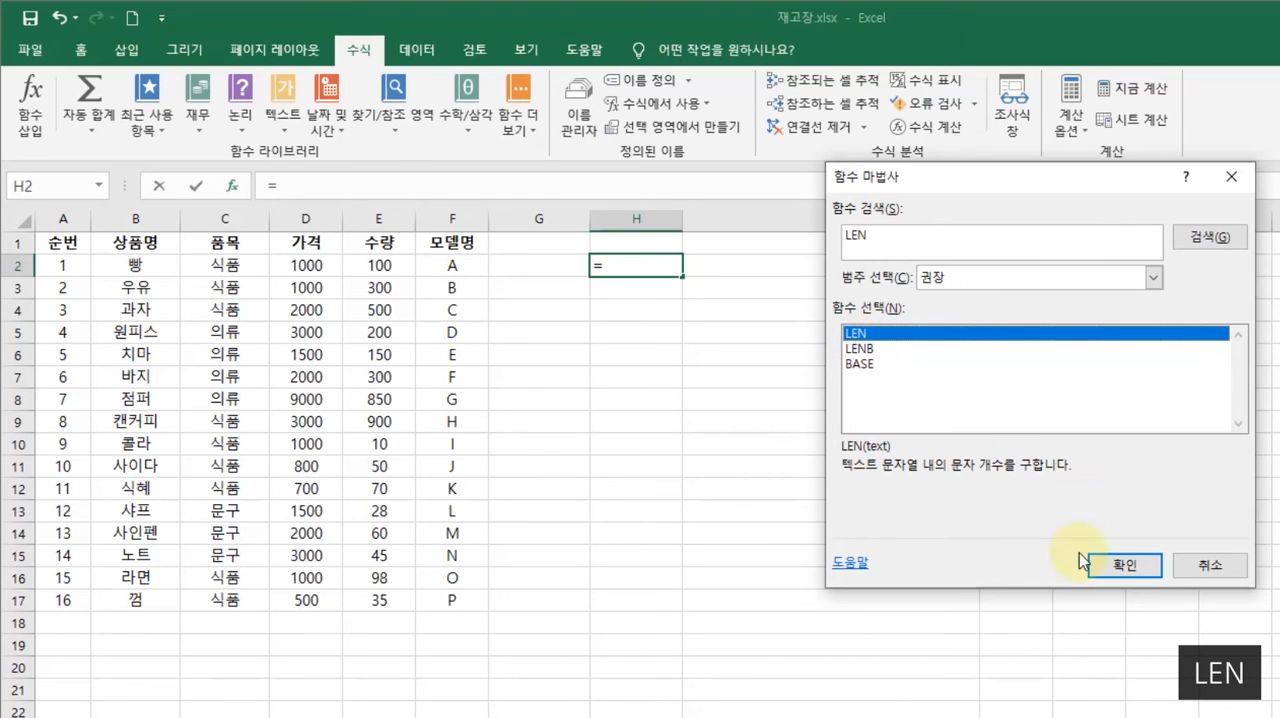
- Insert the LEN function in cell H2 with B2 as its text argument
click(1118, 566)
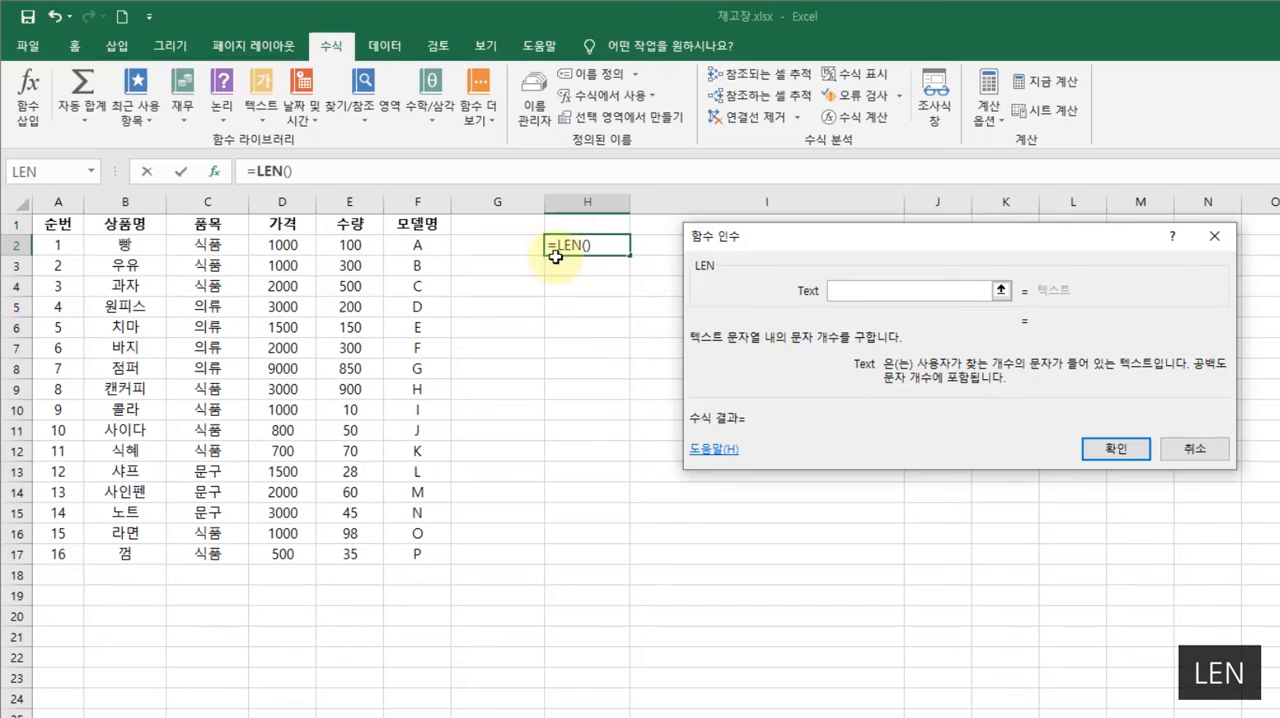
click(111, 245)
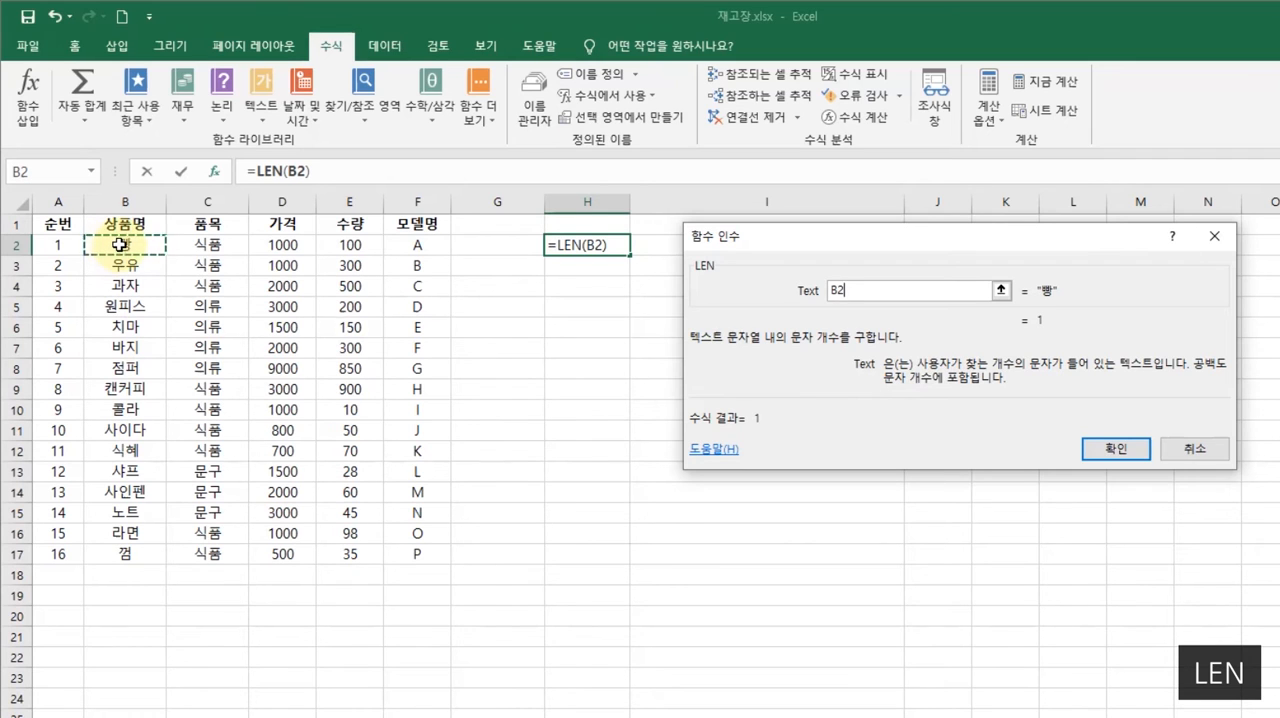
click(1120, 447)
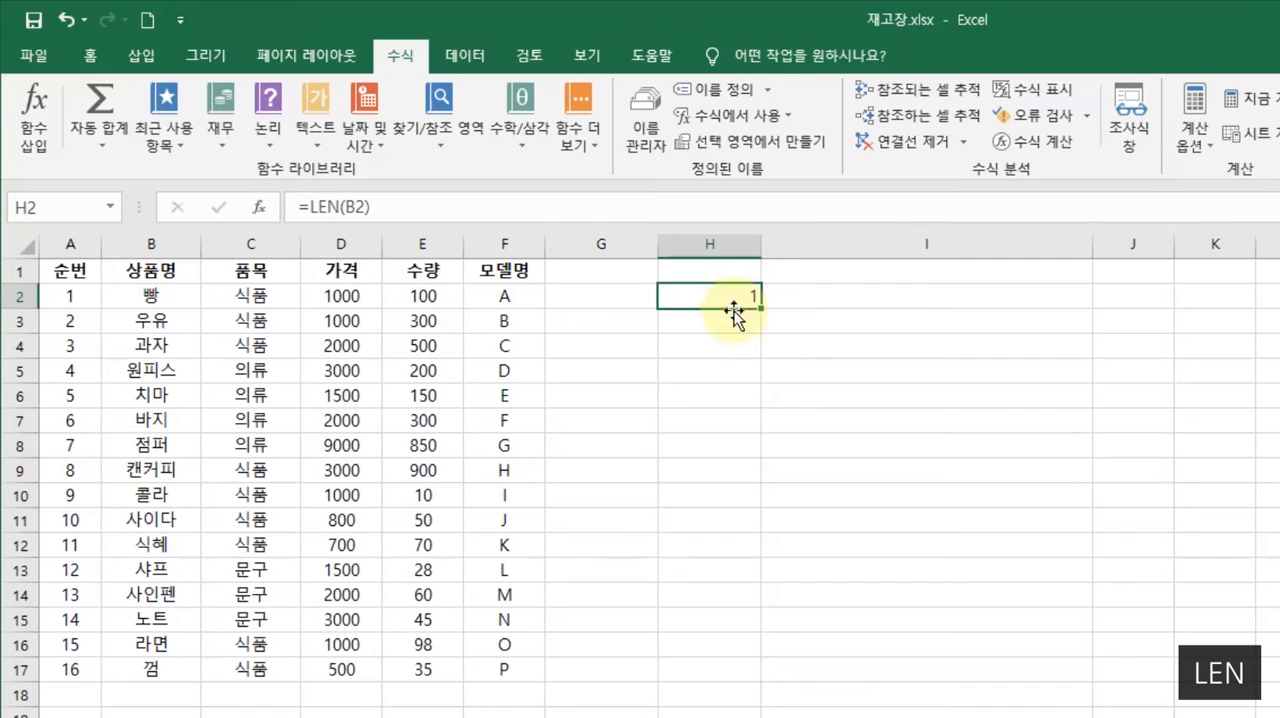
- Fill the LEN formula from H2 down through H17
click(716, 246)
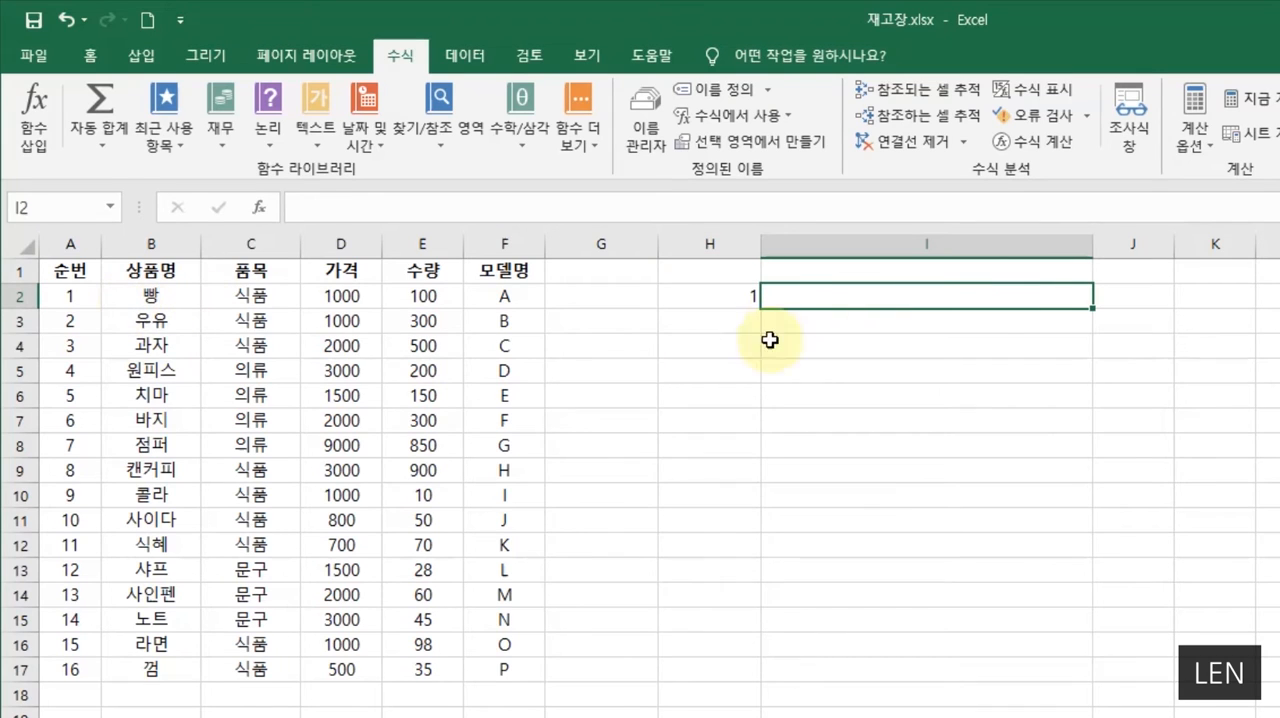
click(741, 302)
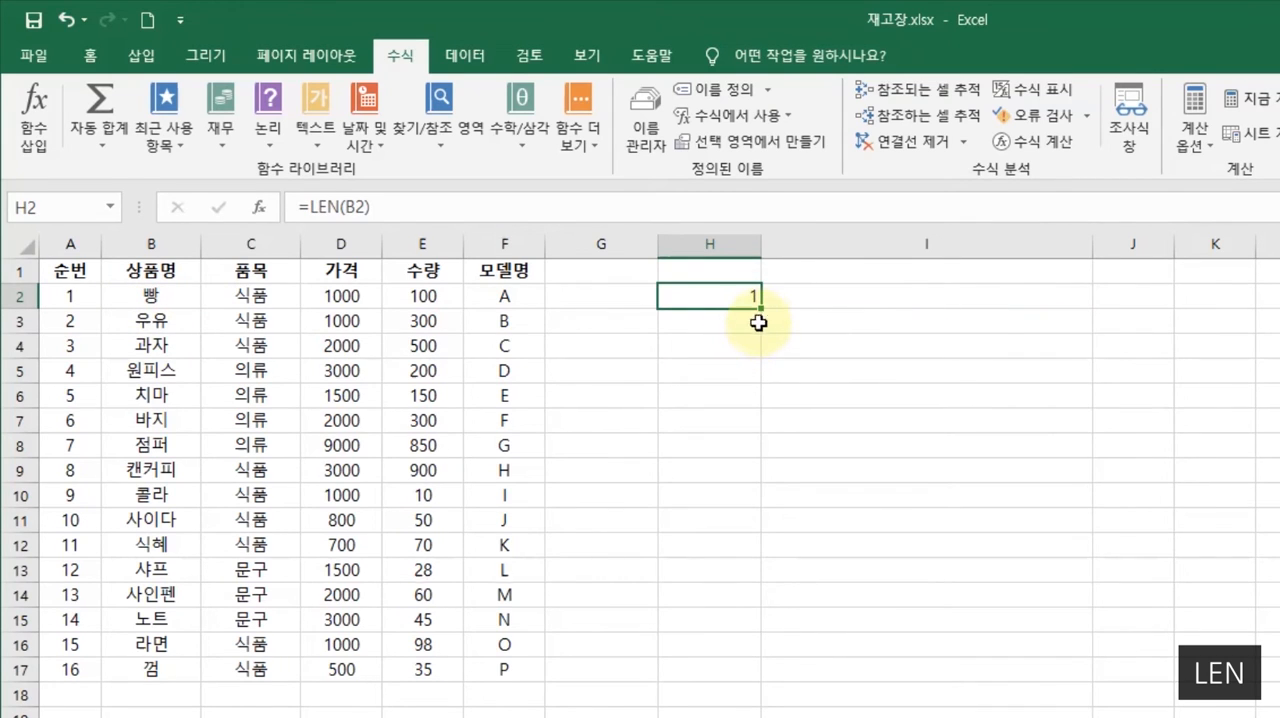
drag(762, 311, 765, 680)
click(973, 545)
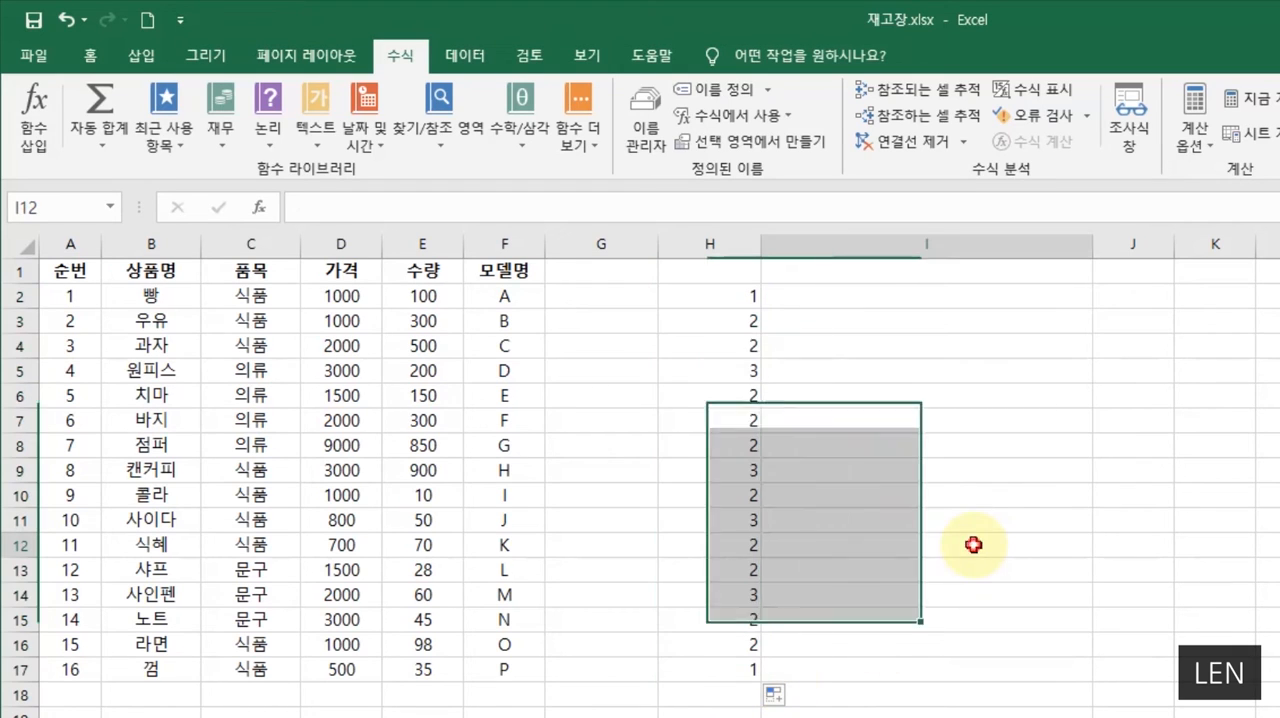
- Compare the LEN results in column H with the product names in column B, row by row
click(710, 322)
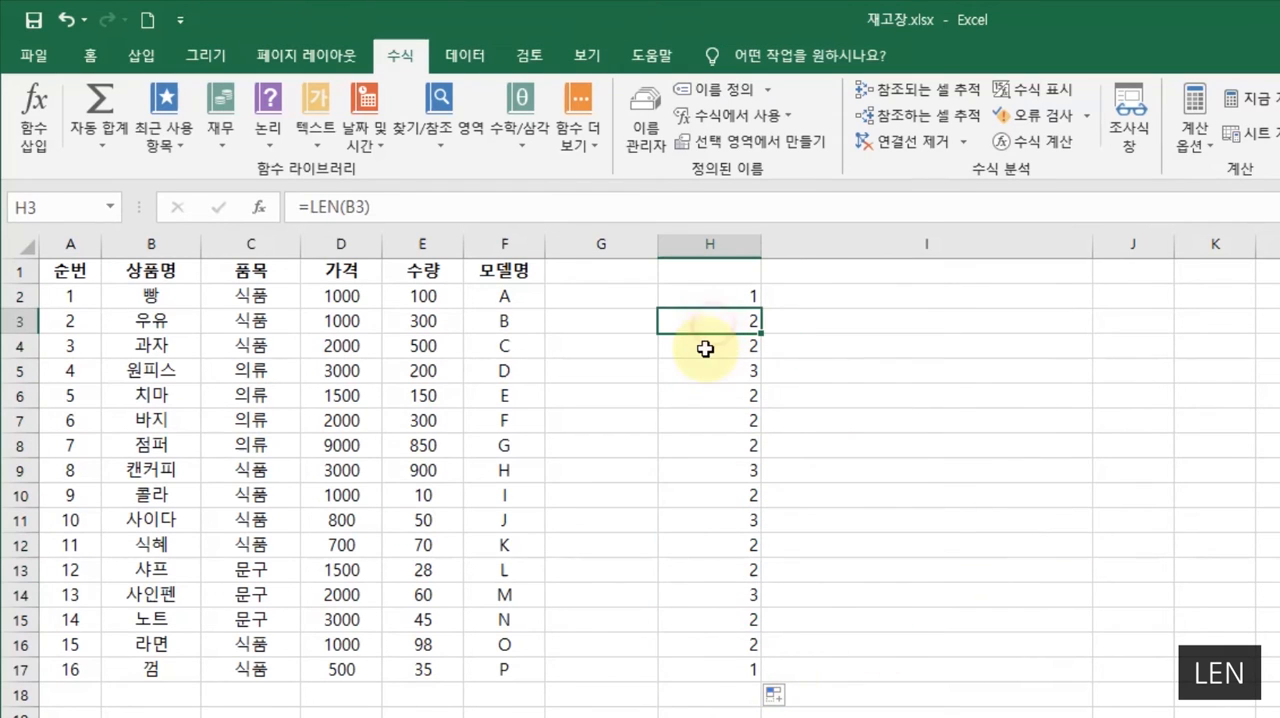
click(146, 320)
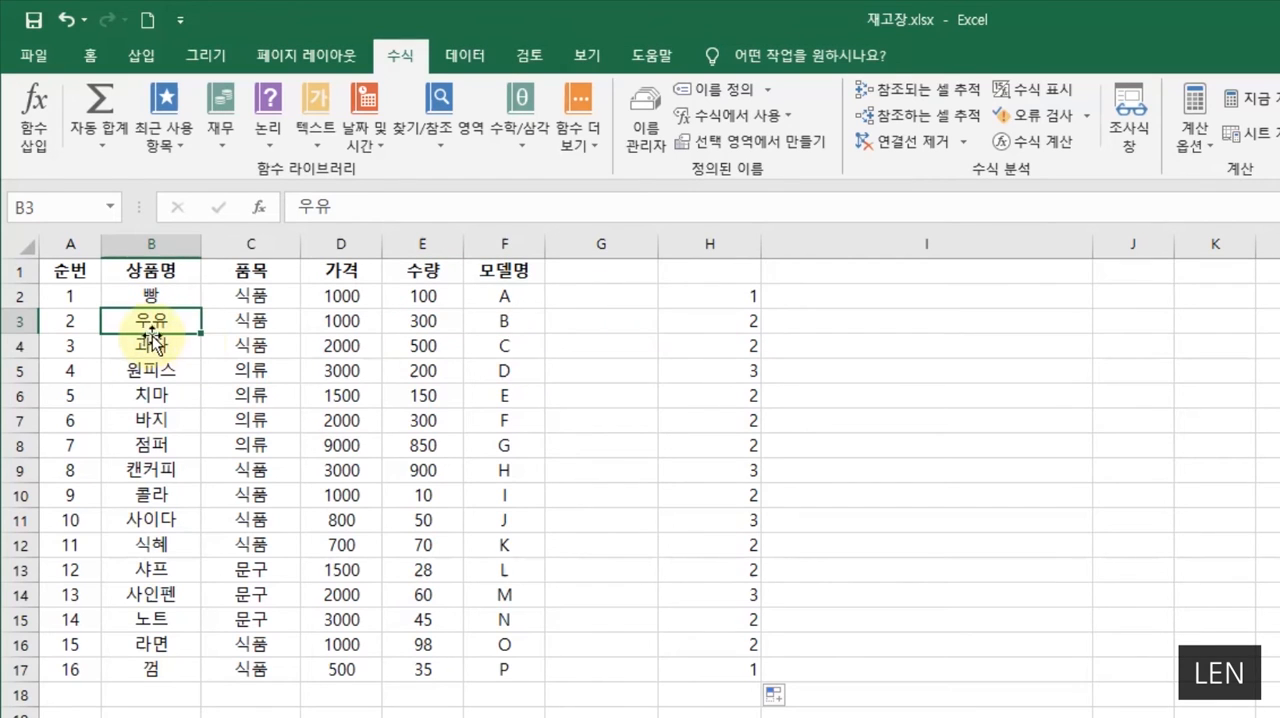
click(712, 341)
click(135, 368)
click(712, 368)
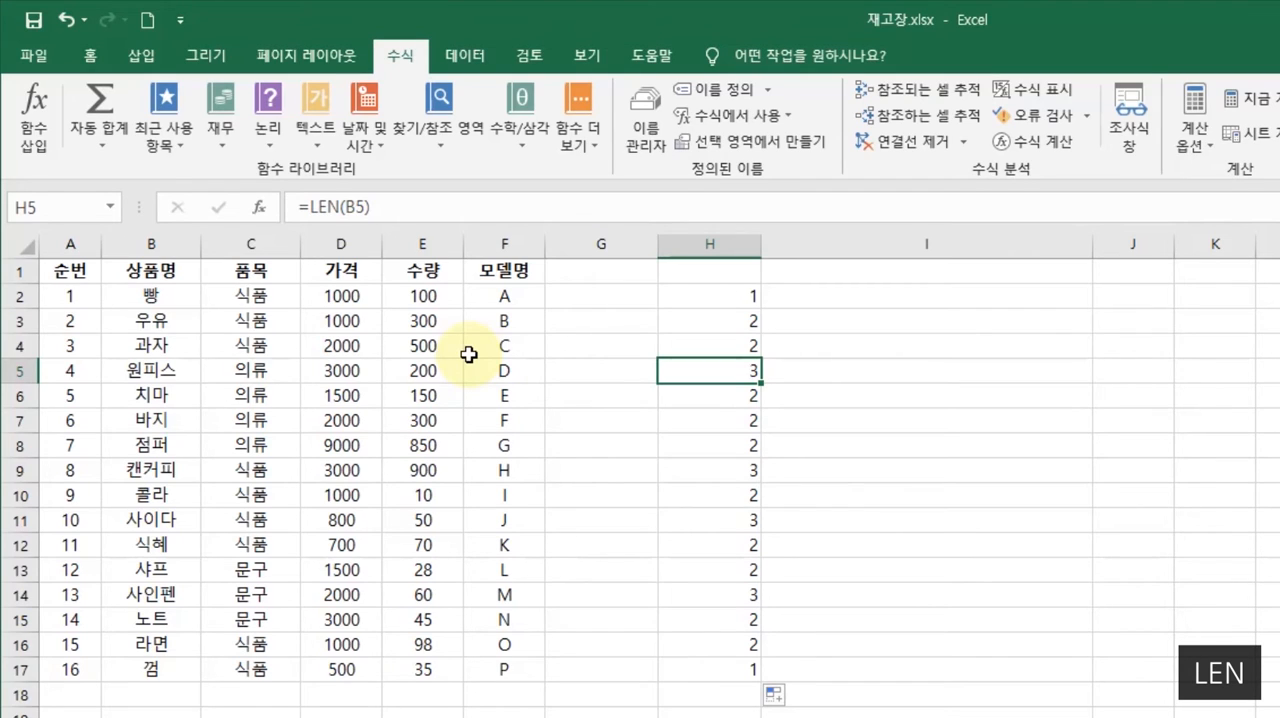
click(727, 300)
drag(727, 300, 723, 677)
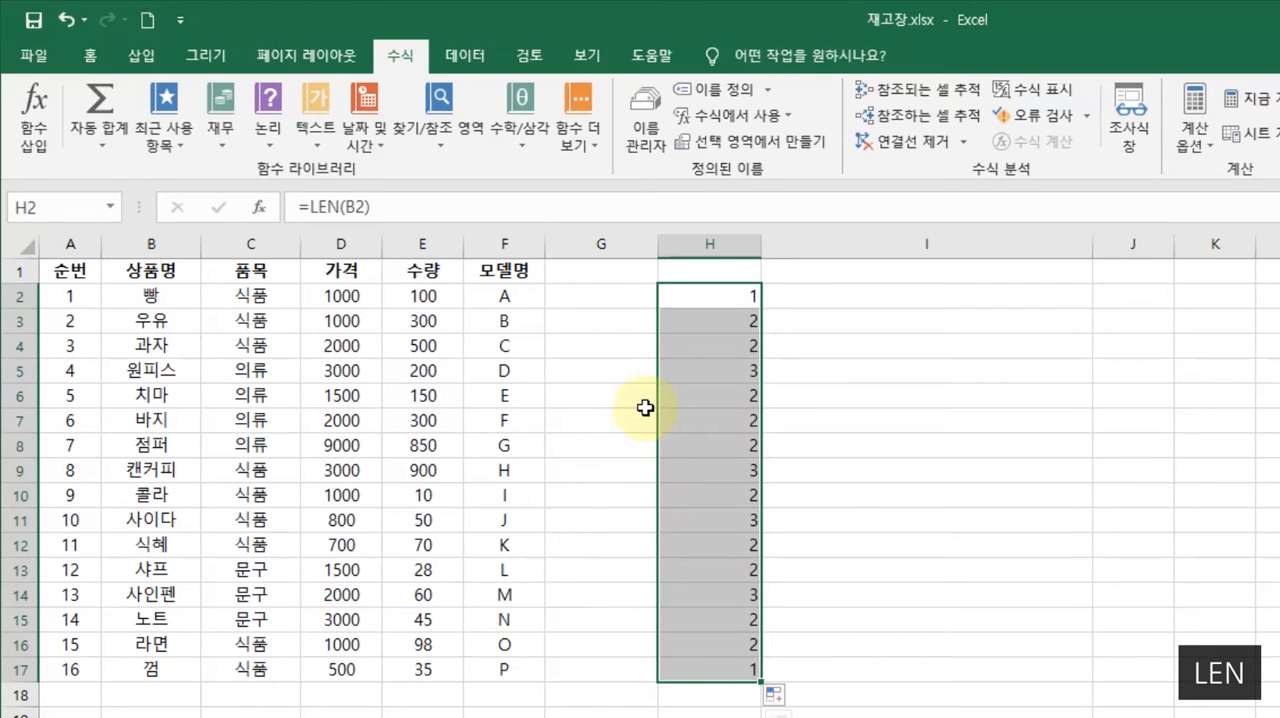
click(737, 265)
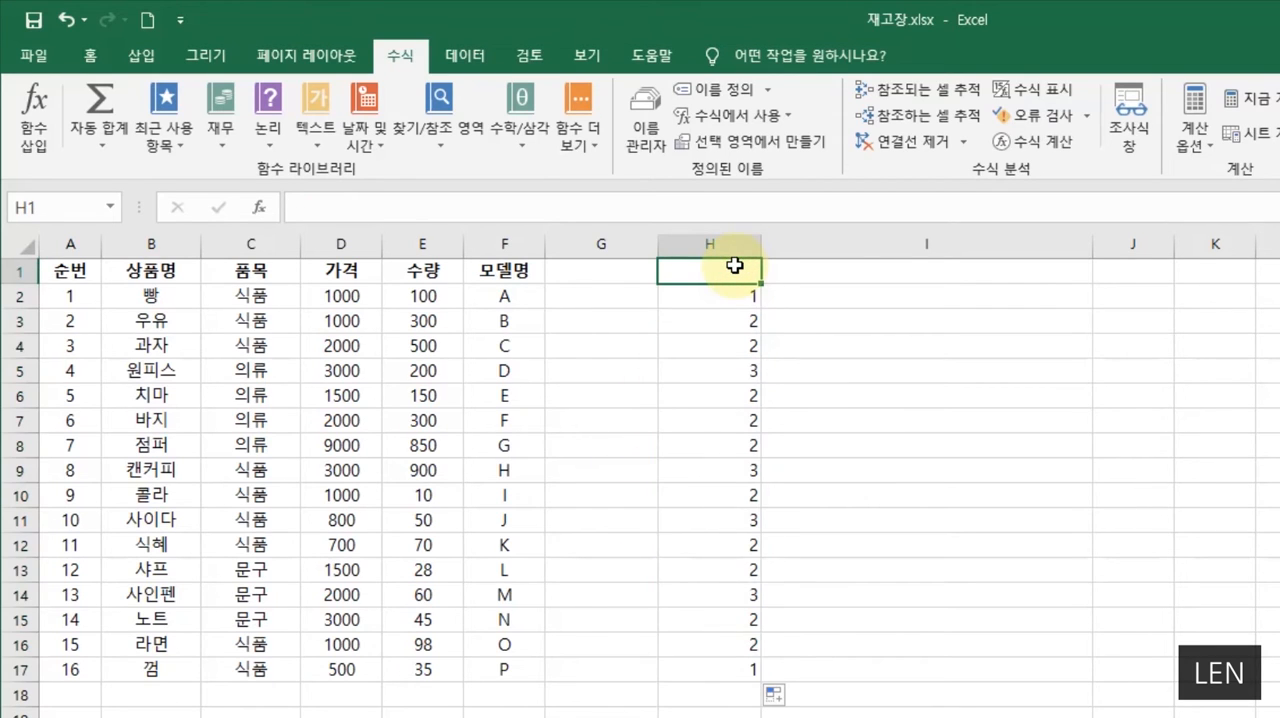
- Enter the header 글자수 in cell H1 above the LEN results
text(RMF)
key(BackSpace)
key(BackSpace)
key(BackSpace)
text(글잣ㅜ)
key(Return)
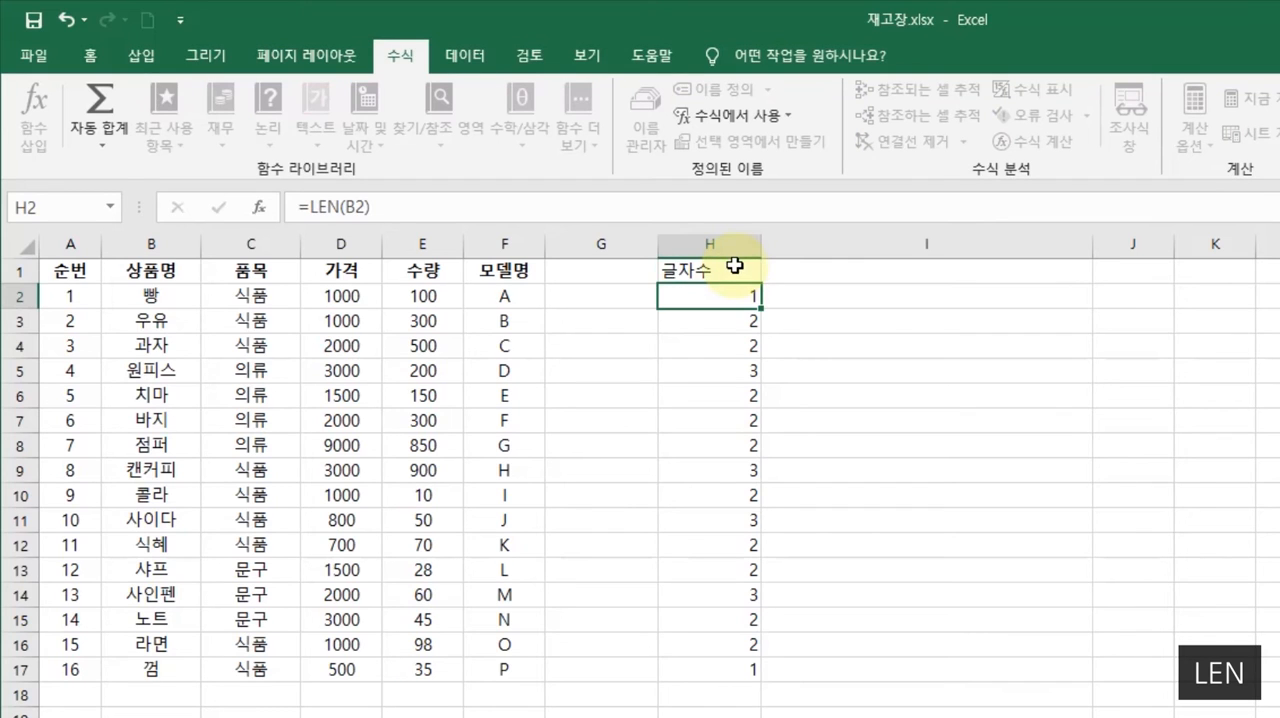
- Check the character counts of the product names against column H, and clear the contents of column H
click(169, 299)
click(752, 293)
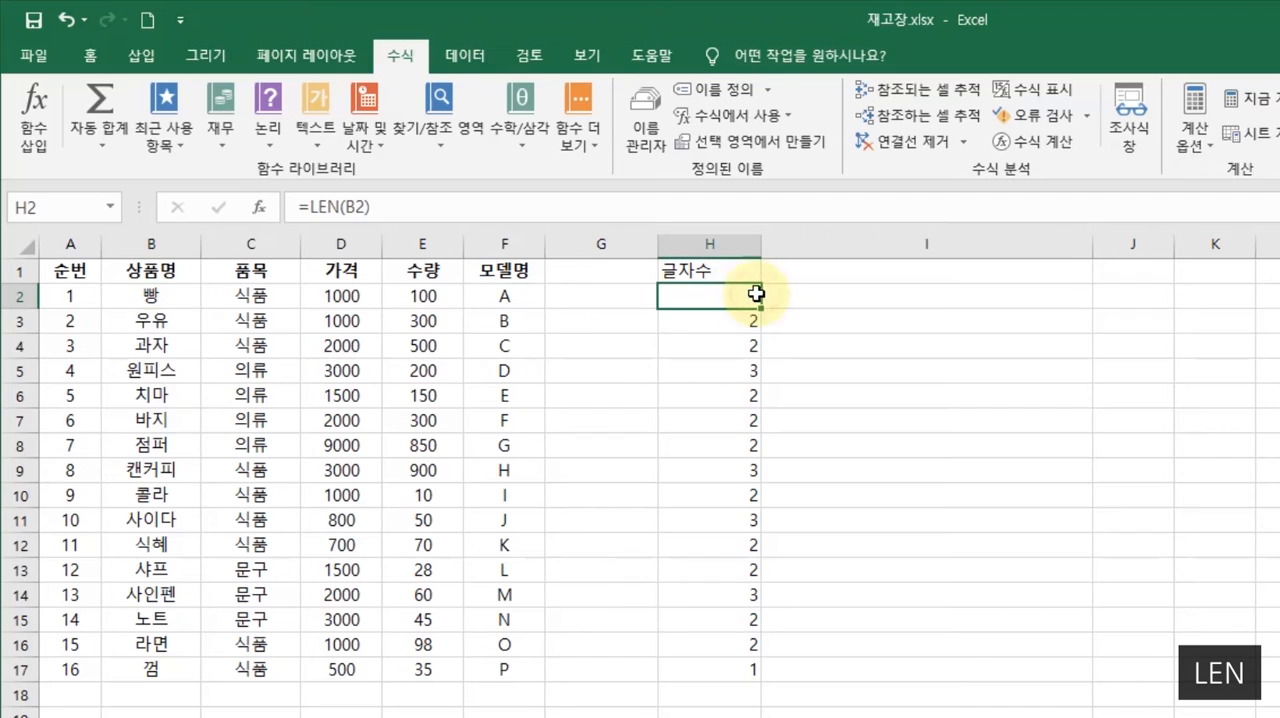
click(174, 369)
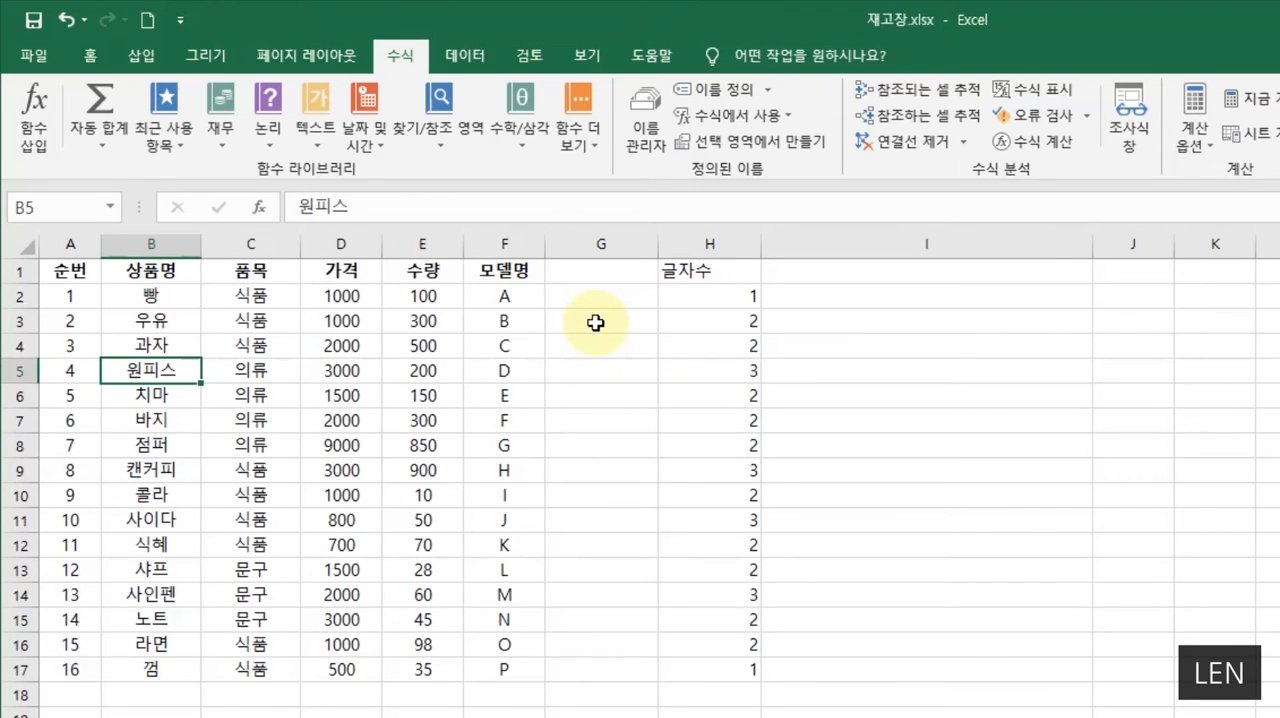
click(731, 298)
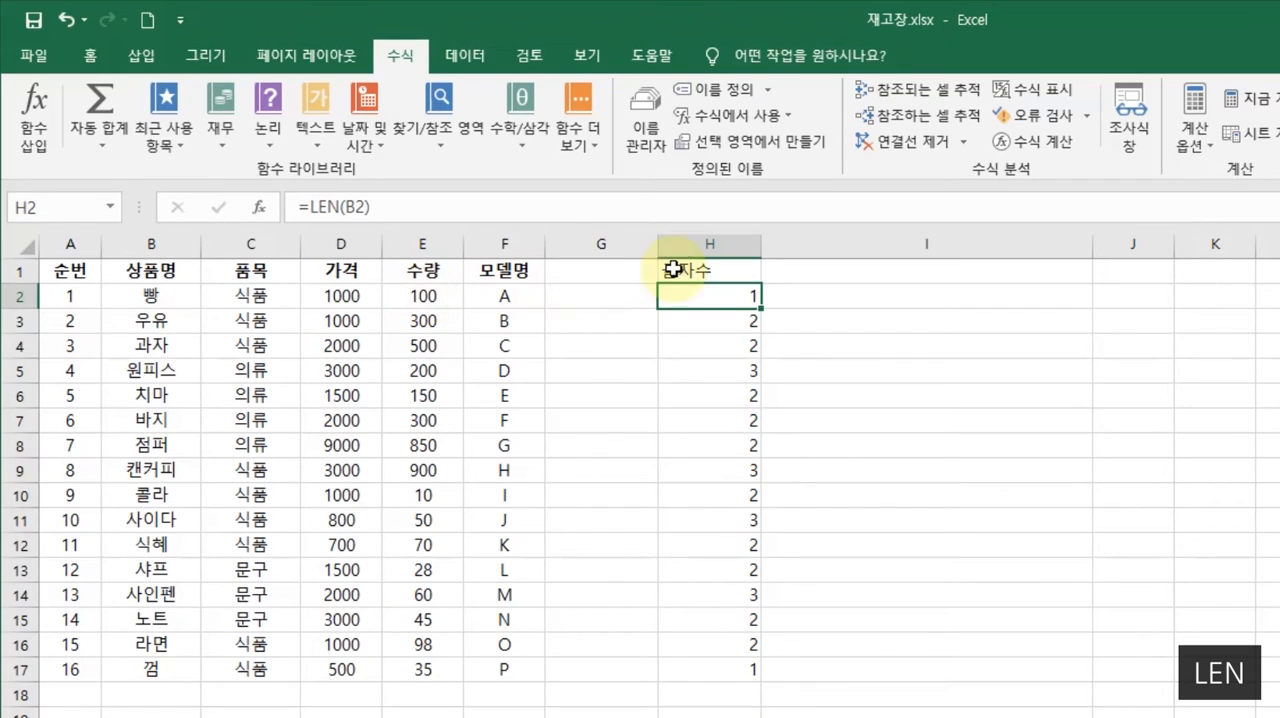
click(703, 247)
key(Delete)
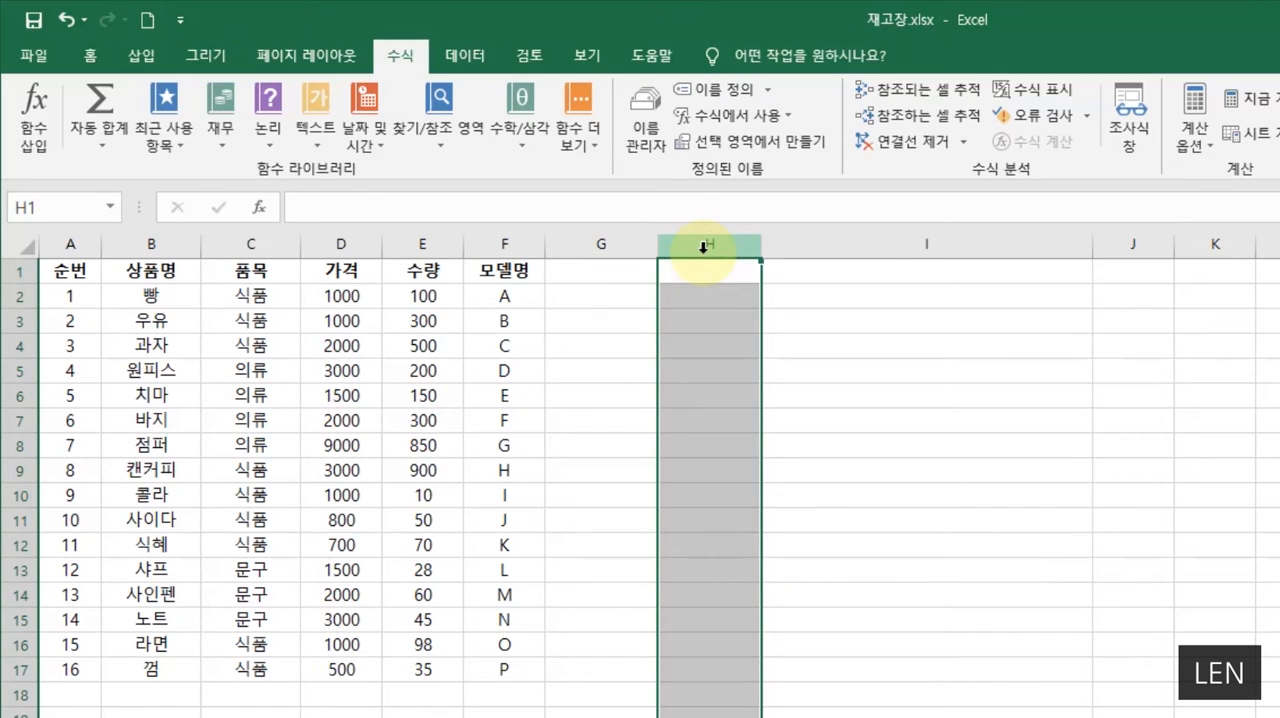
click(708, 293)
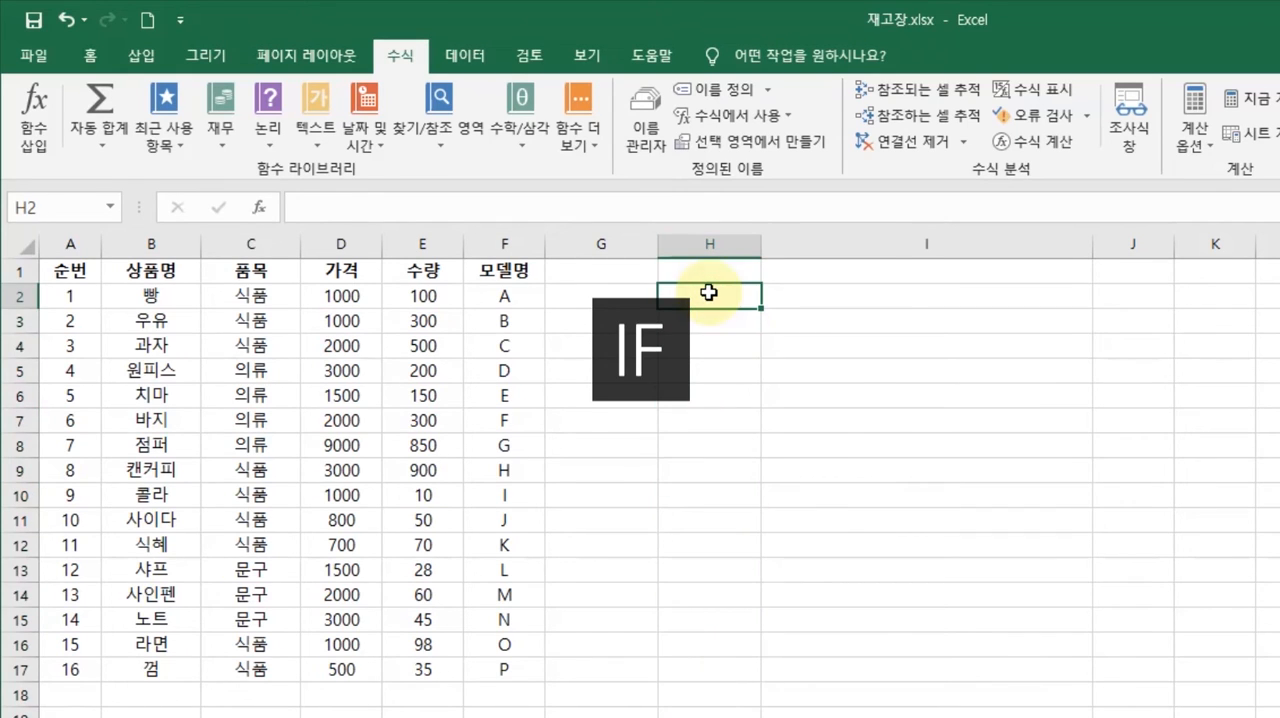
key(Down)
key(Down)
text(ㅑㄹ)
key(Escape)
key(Down)
text(IF)
key(Return)
key(Down)
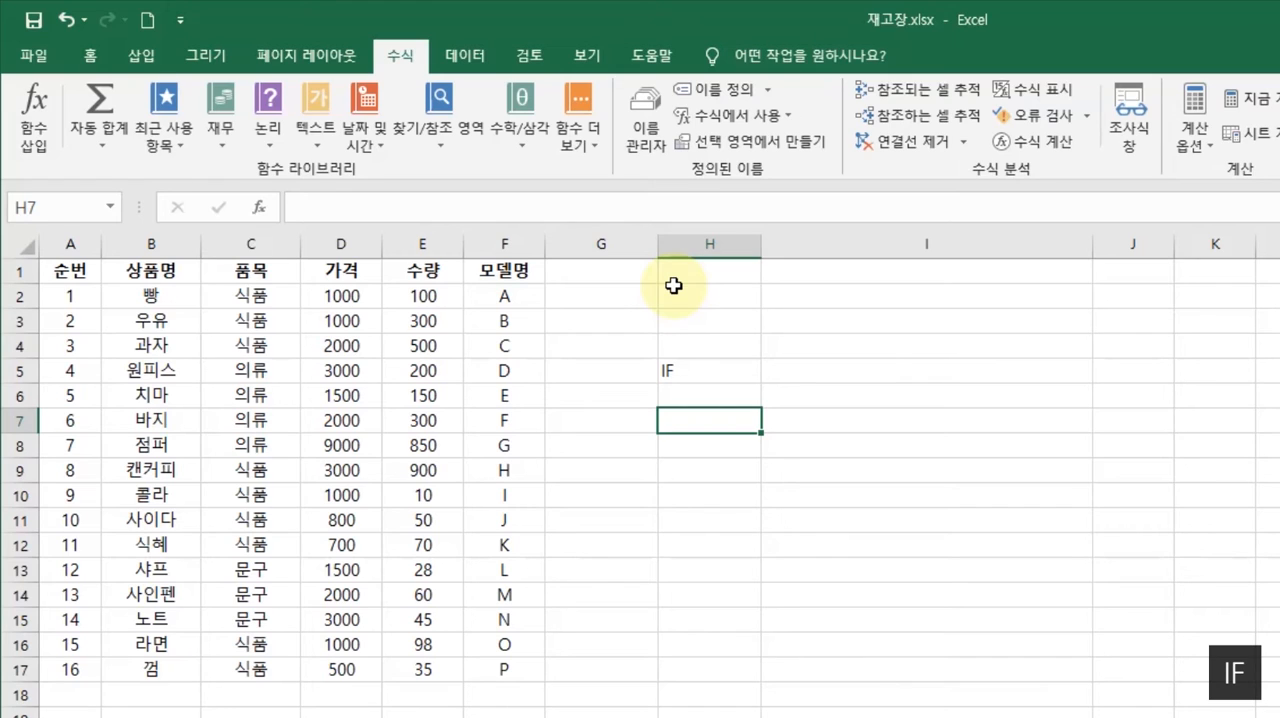
click(667, 371)
key(Delete)
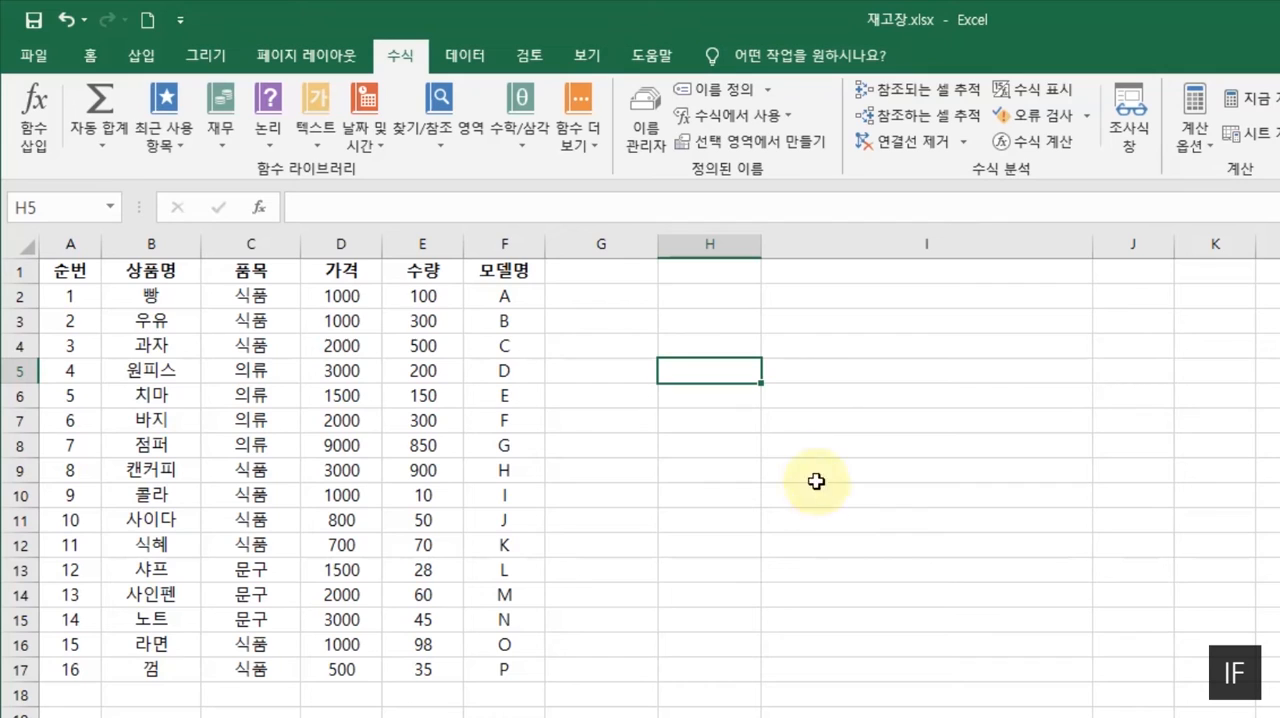
- Select cell G2 and search the function wizard for IF
click(677, 293)
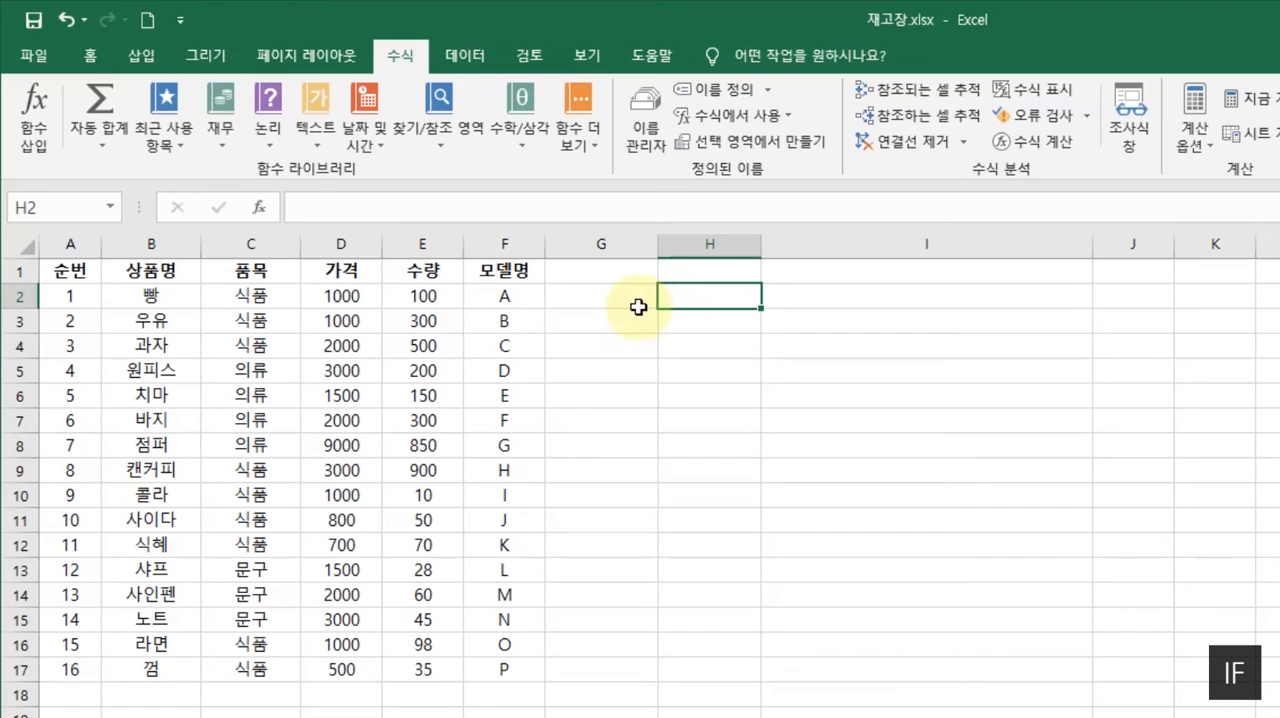
click(630, 301)
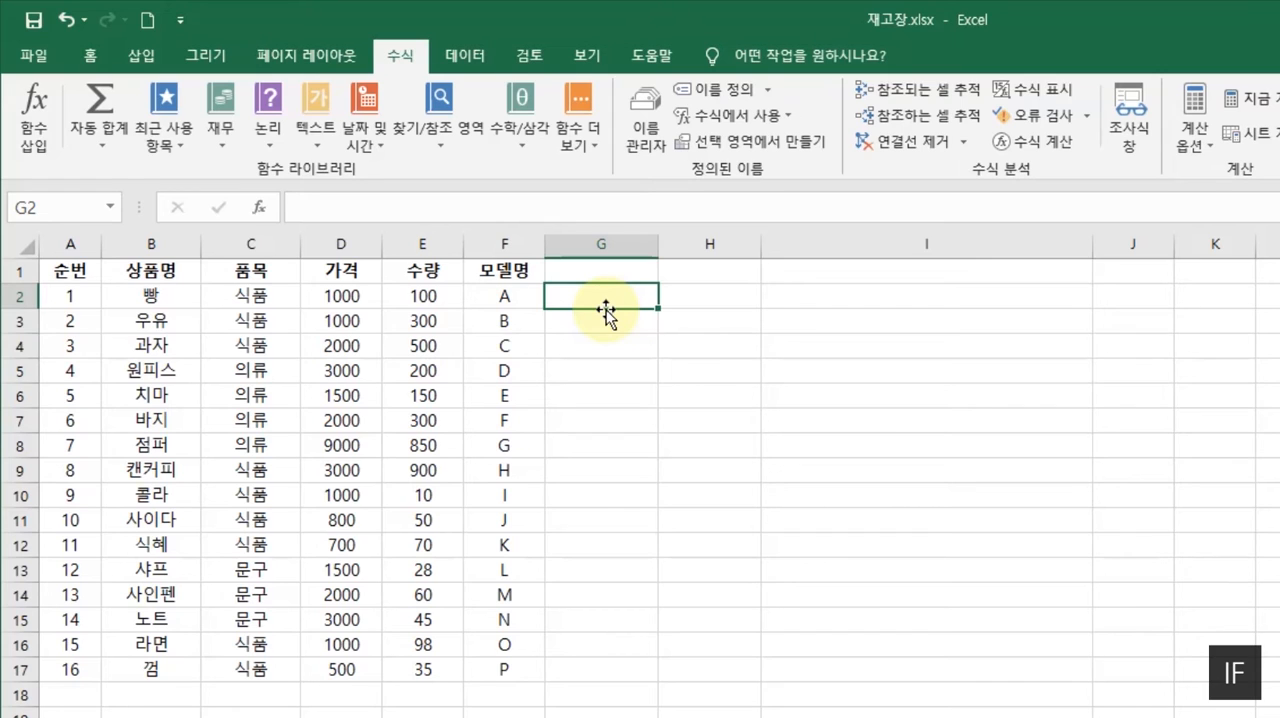
click(265, 213)
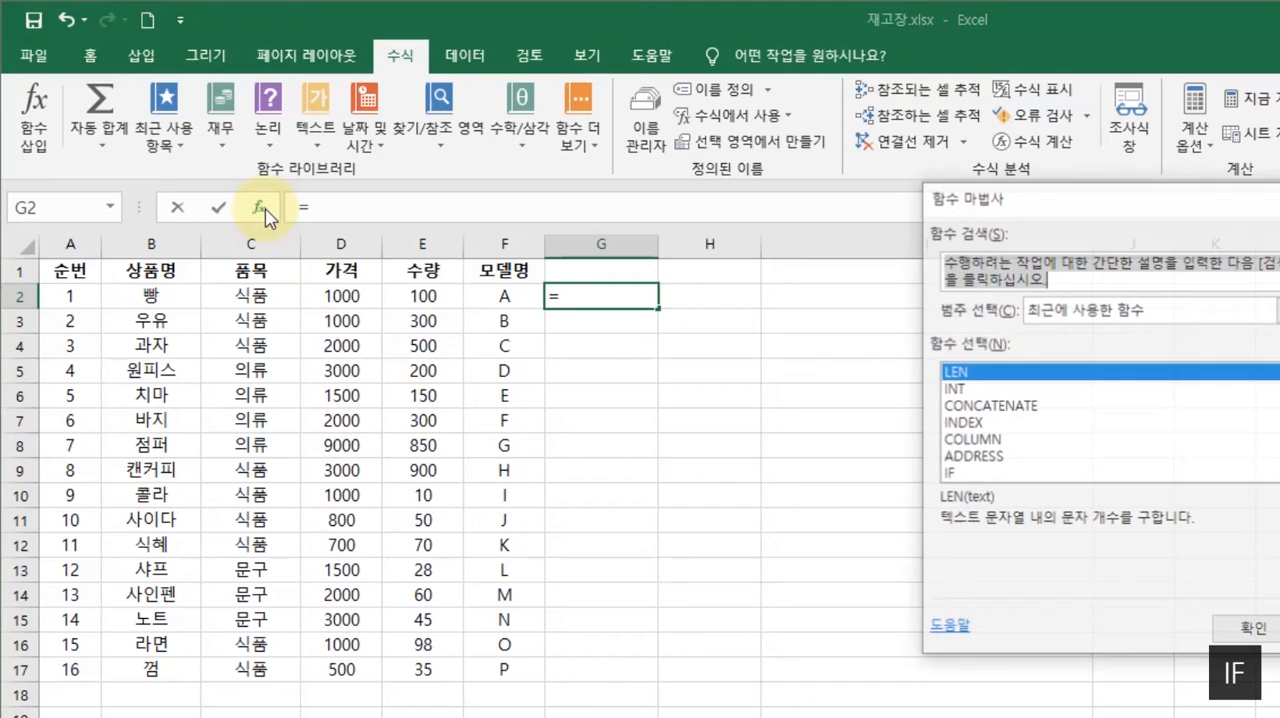
text(if)
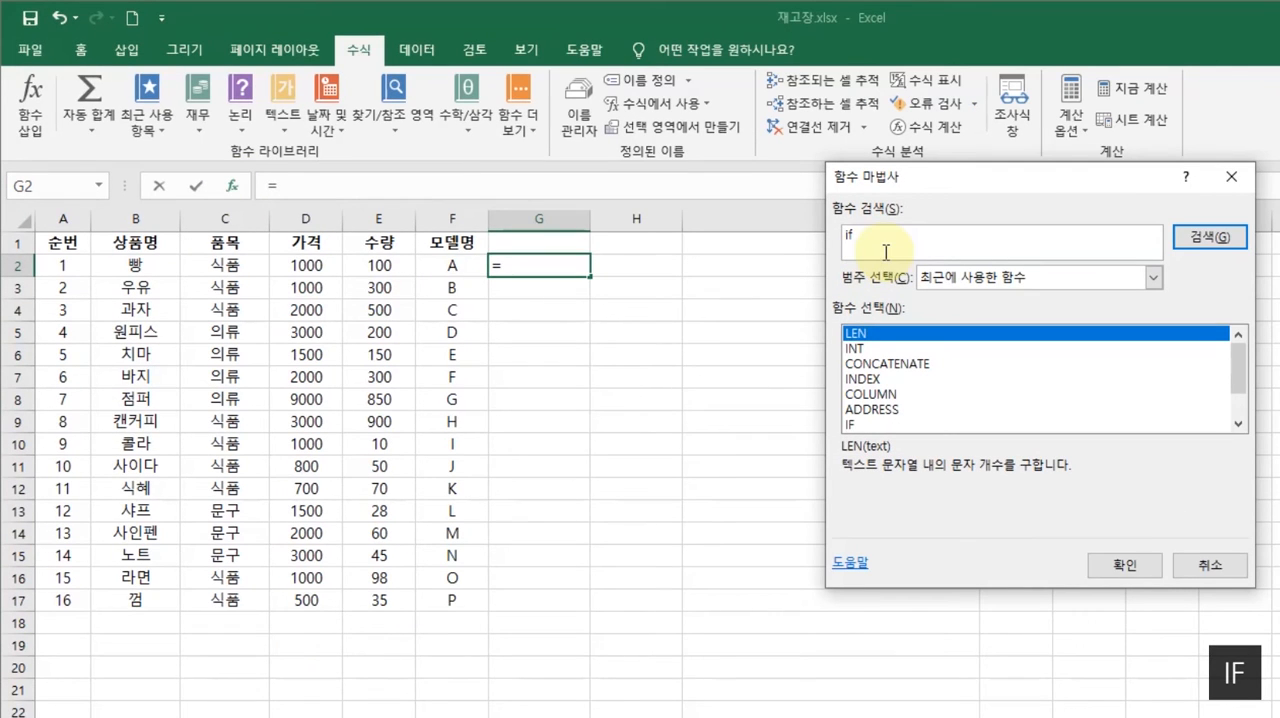
click(1216, 239)
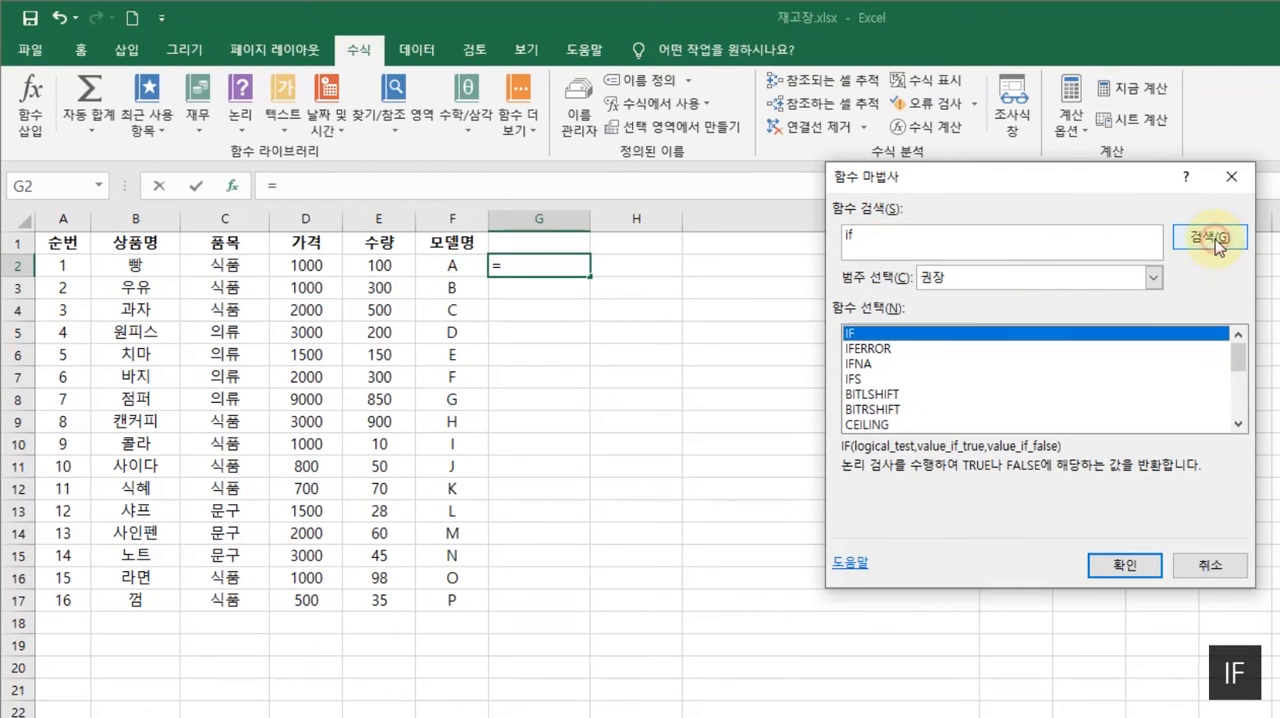
click(1232, 176)
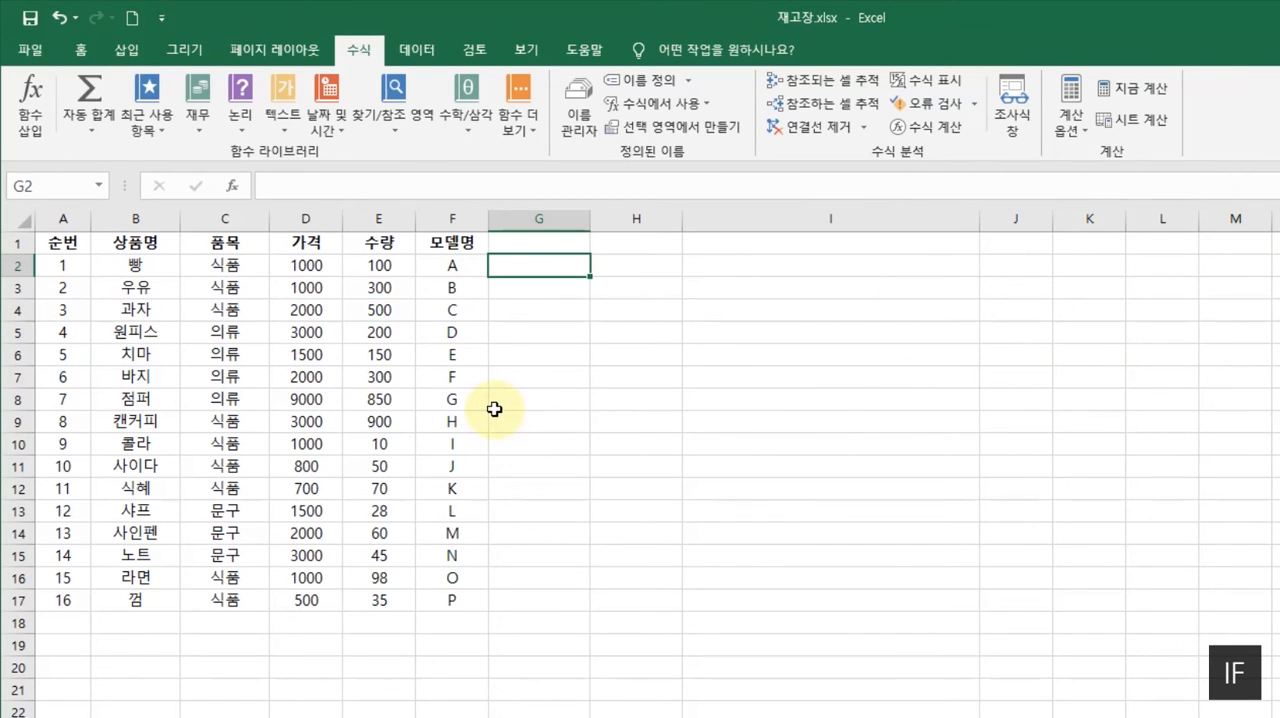
- Insert the logical function IF in cell G2 with the logical test E2>50
click(241, 132)
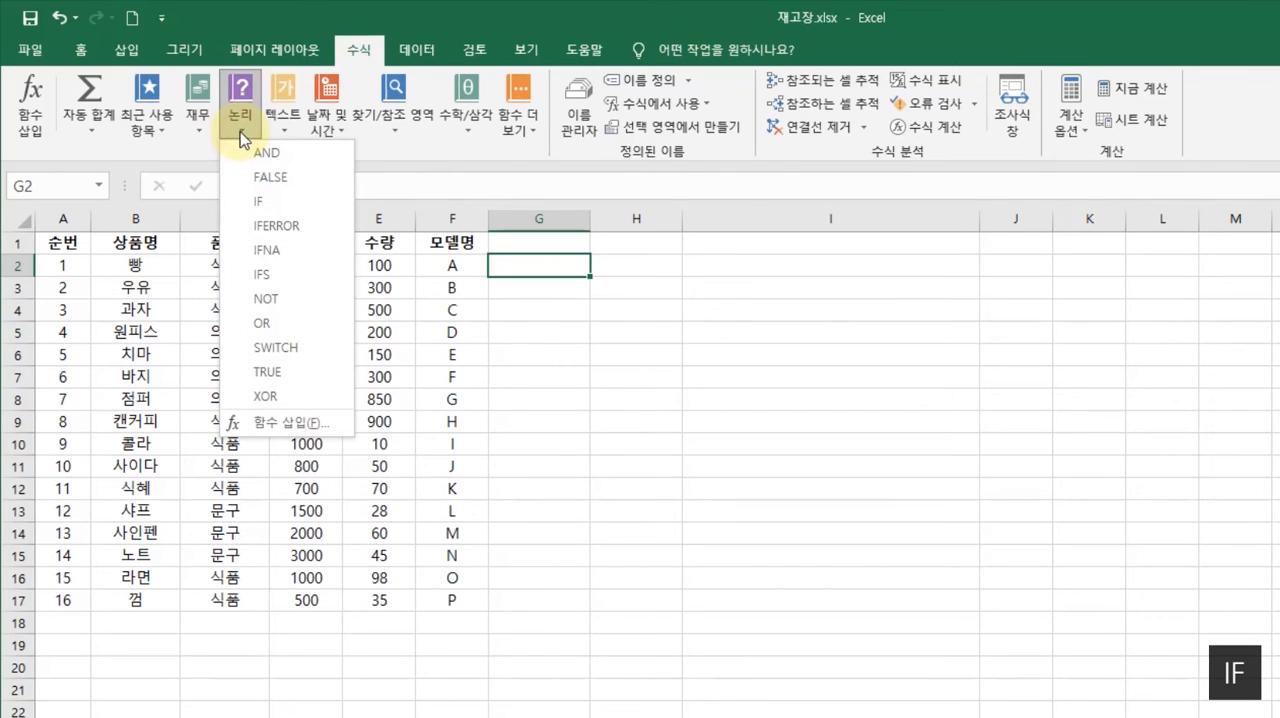
click(266, 204)
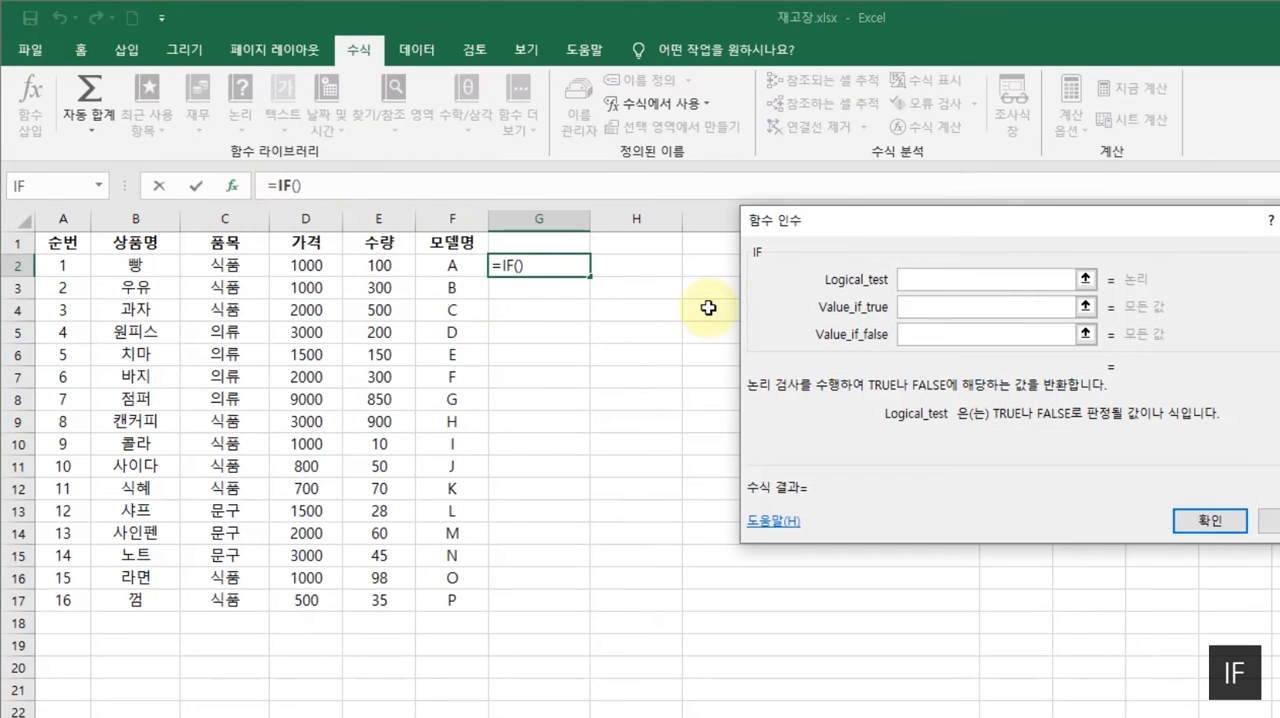
mouse_move(941, 224)
mouse_down()
mouse_move(812, 203)
mouse_move(752, 226)
mouse_up()
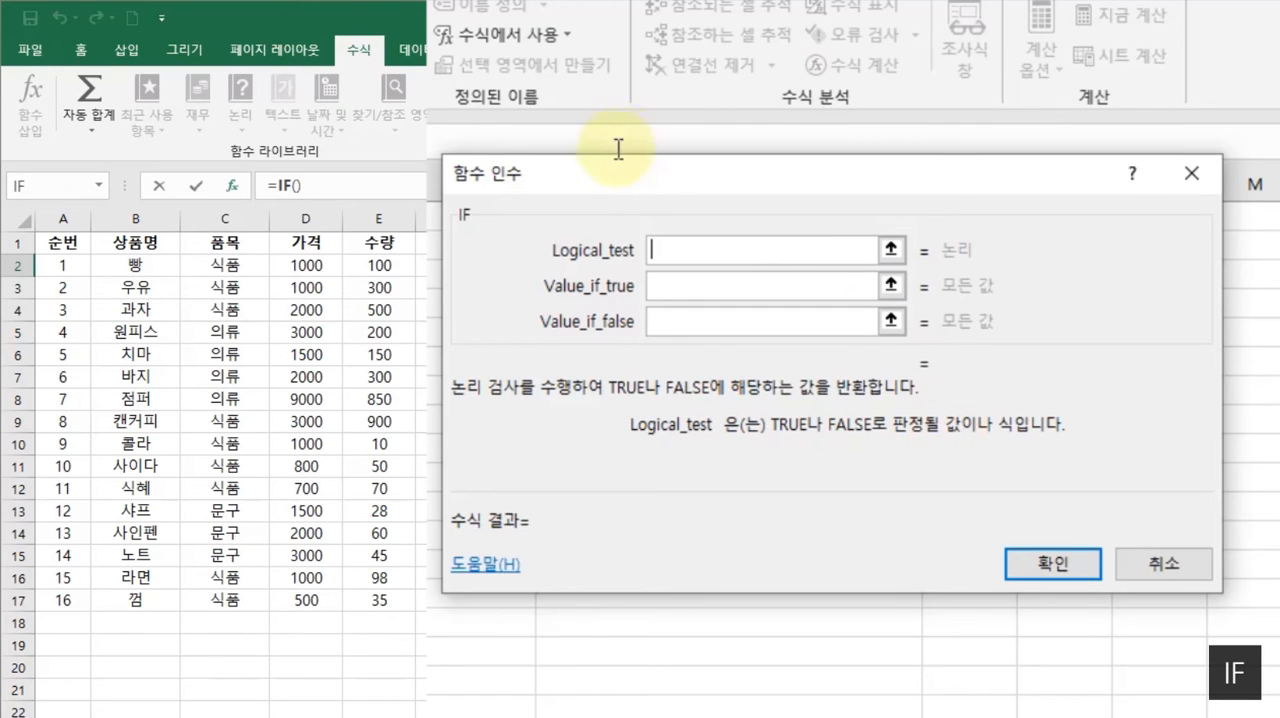
drag(597, 170, 591, 159)
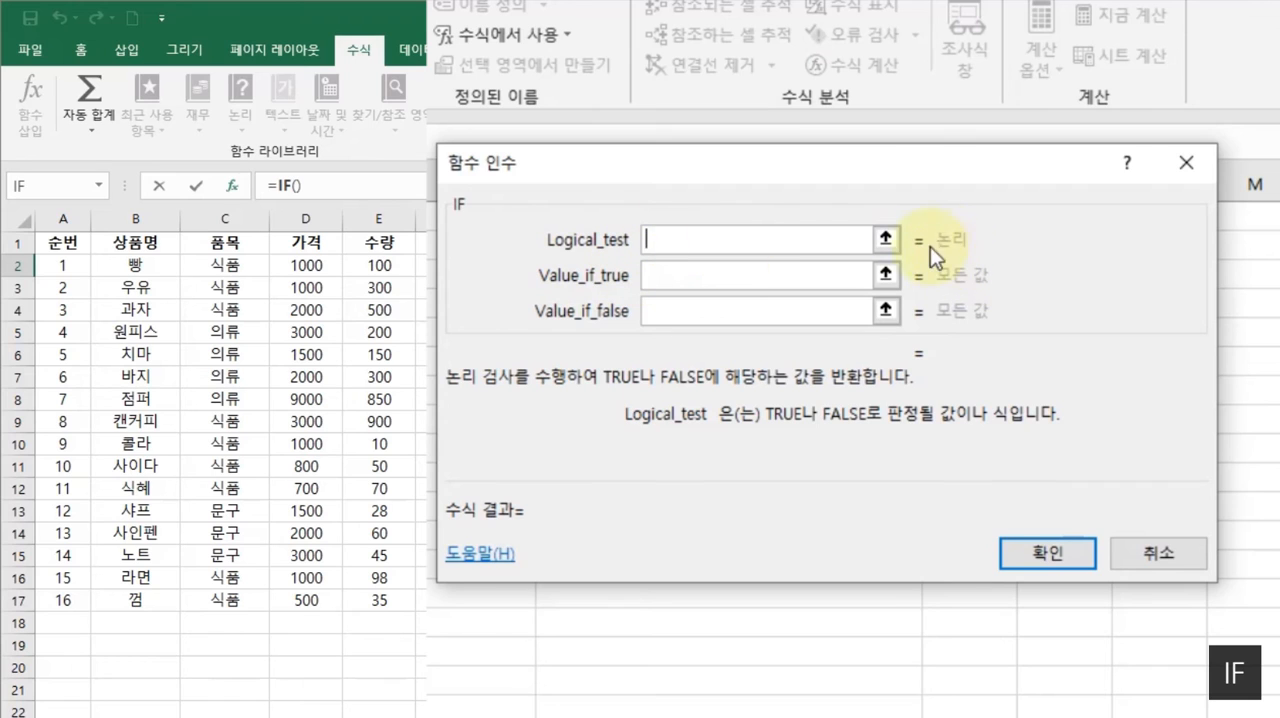
drag(834, 163, 831, 174)
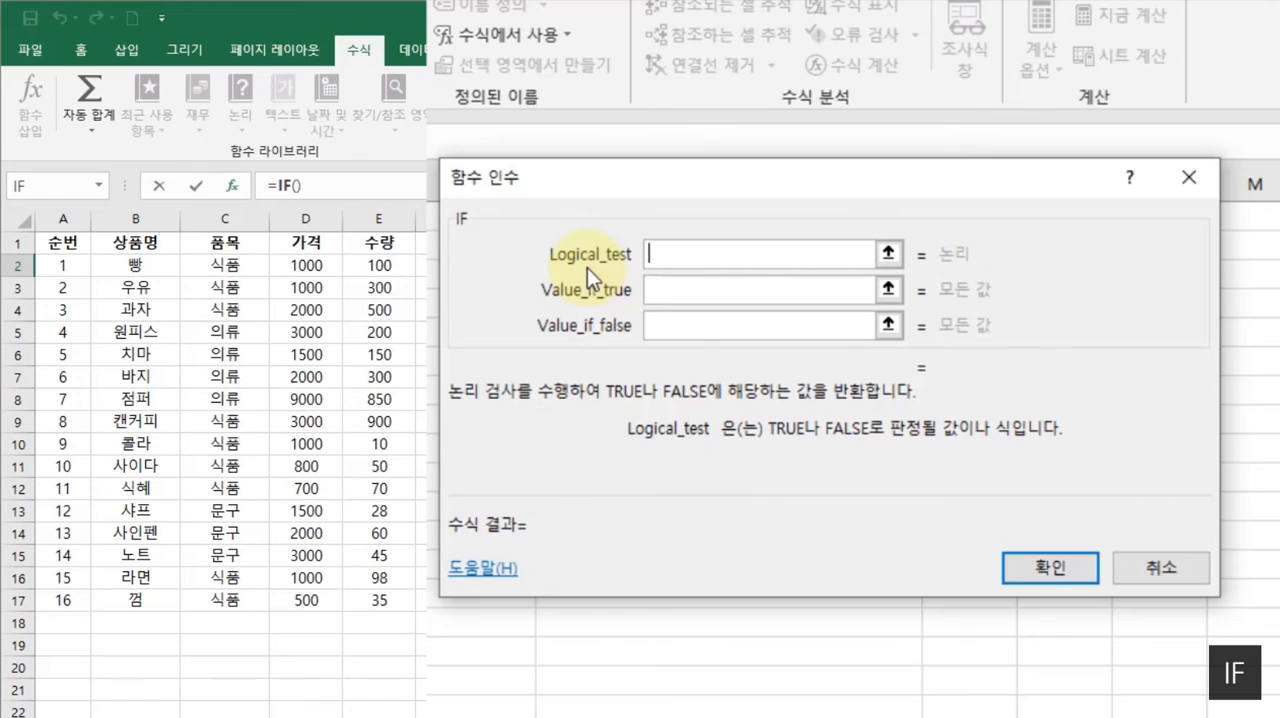
click(376, 265)
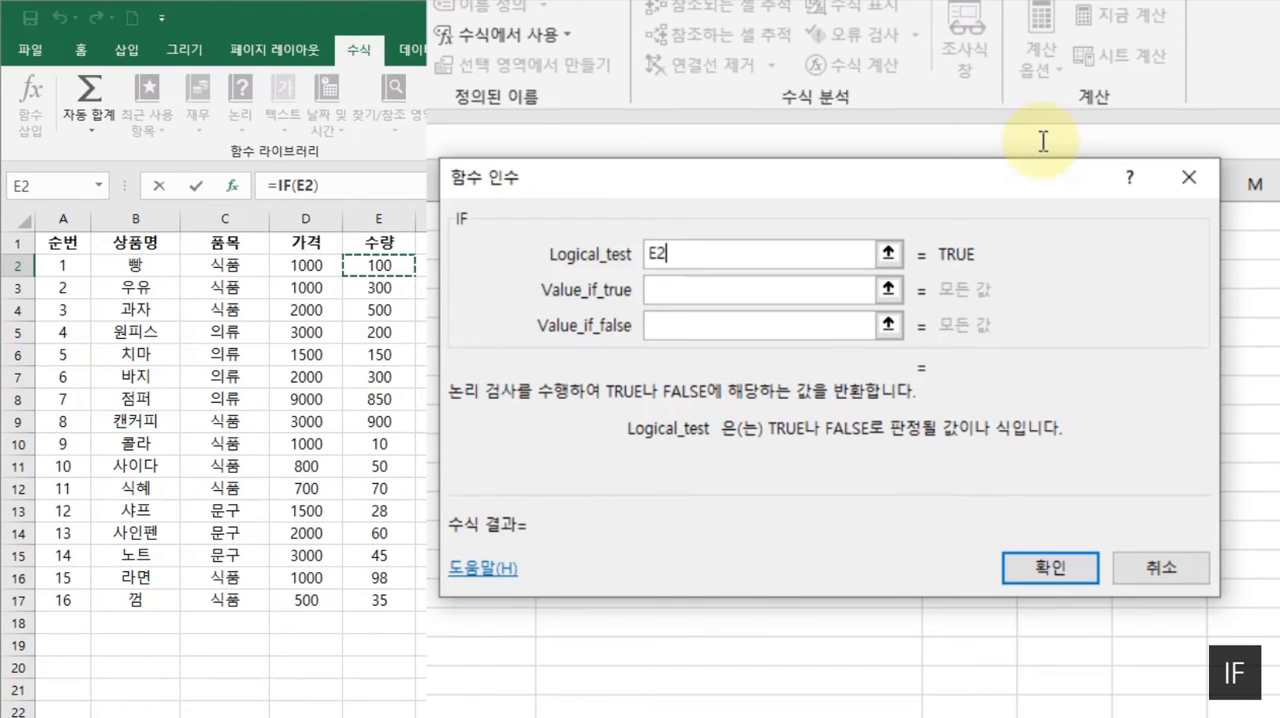
text(>50)
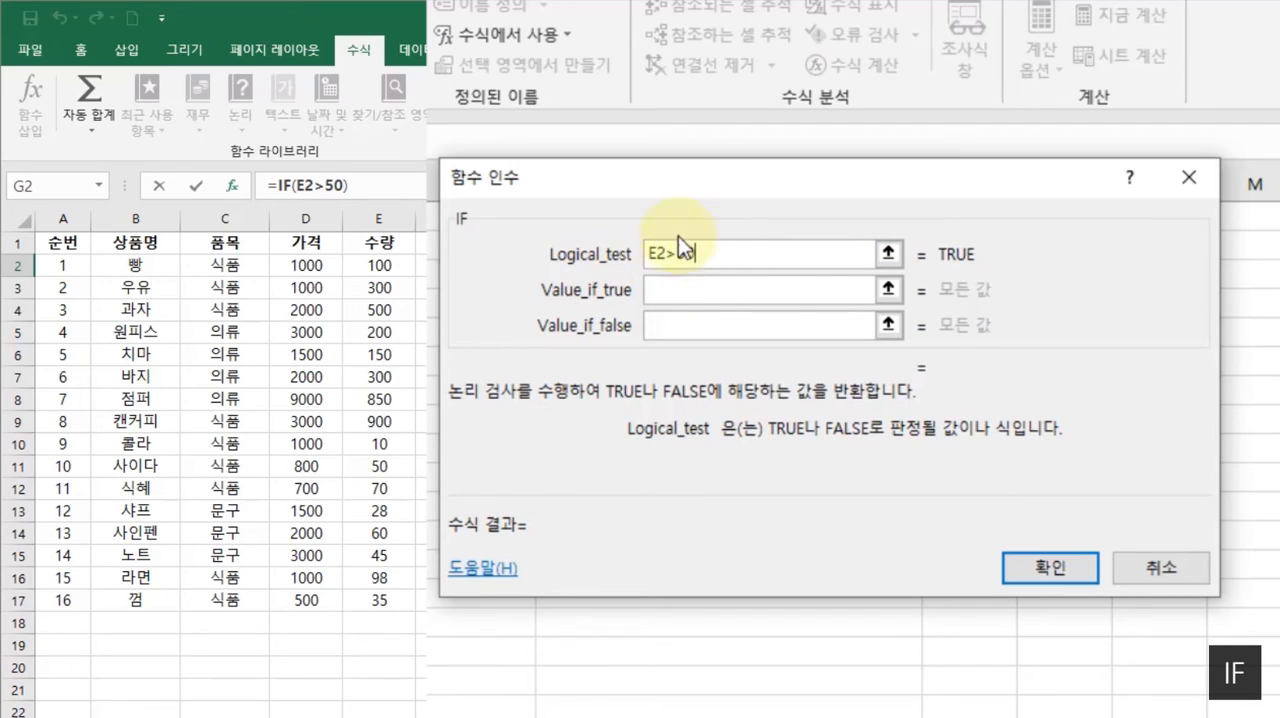
- Set the IF function's value for a true result to the text 50보다 크다
click(708, 291)
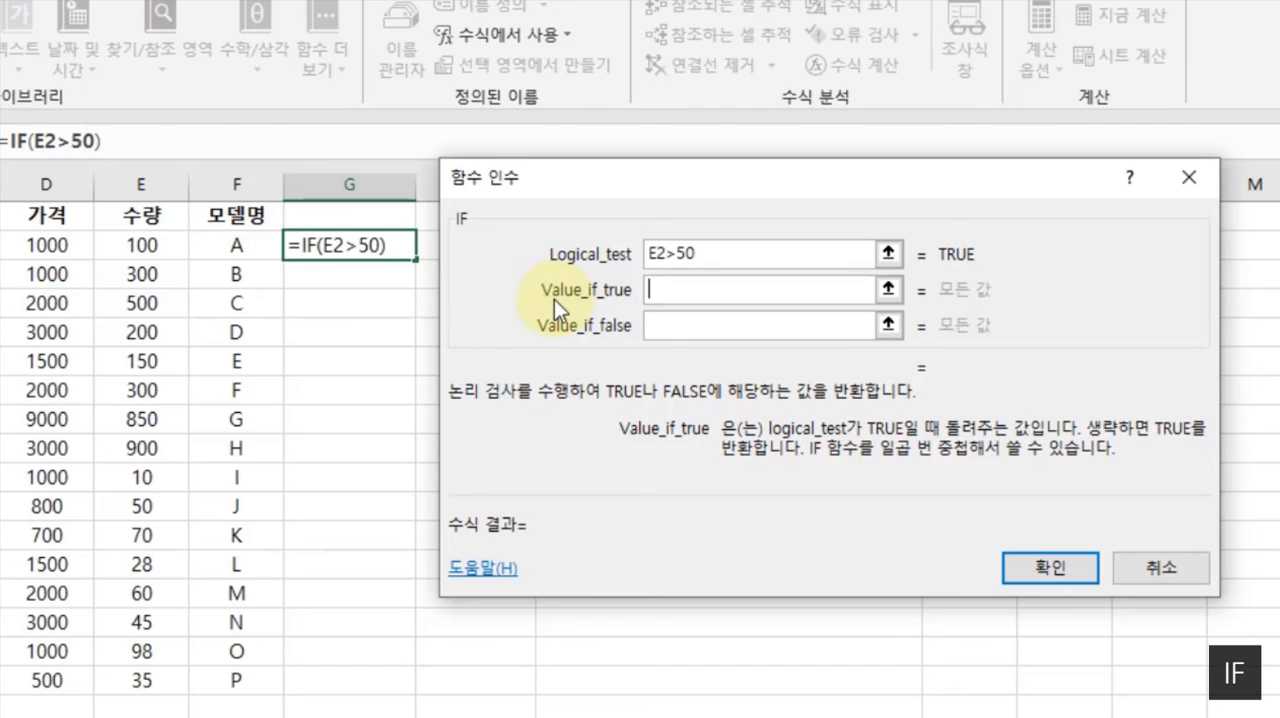
click(694, 293)
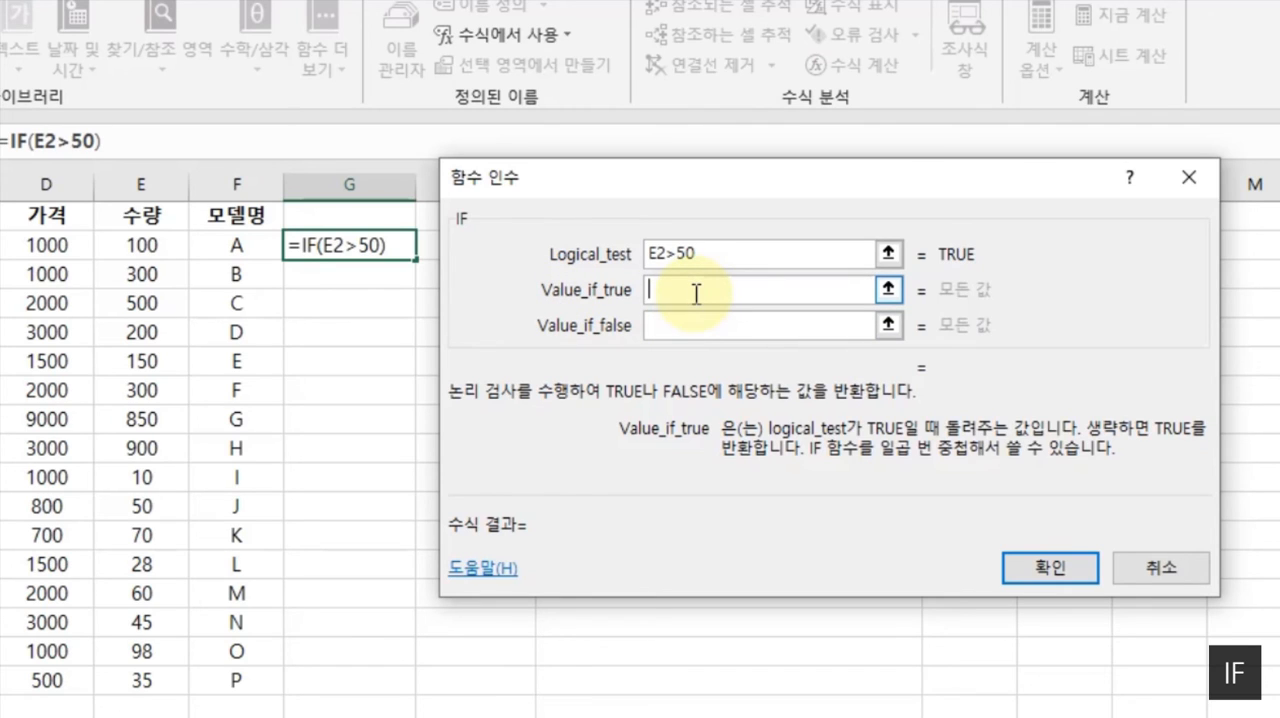
text(50보다 크다)
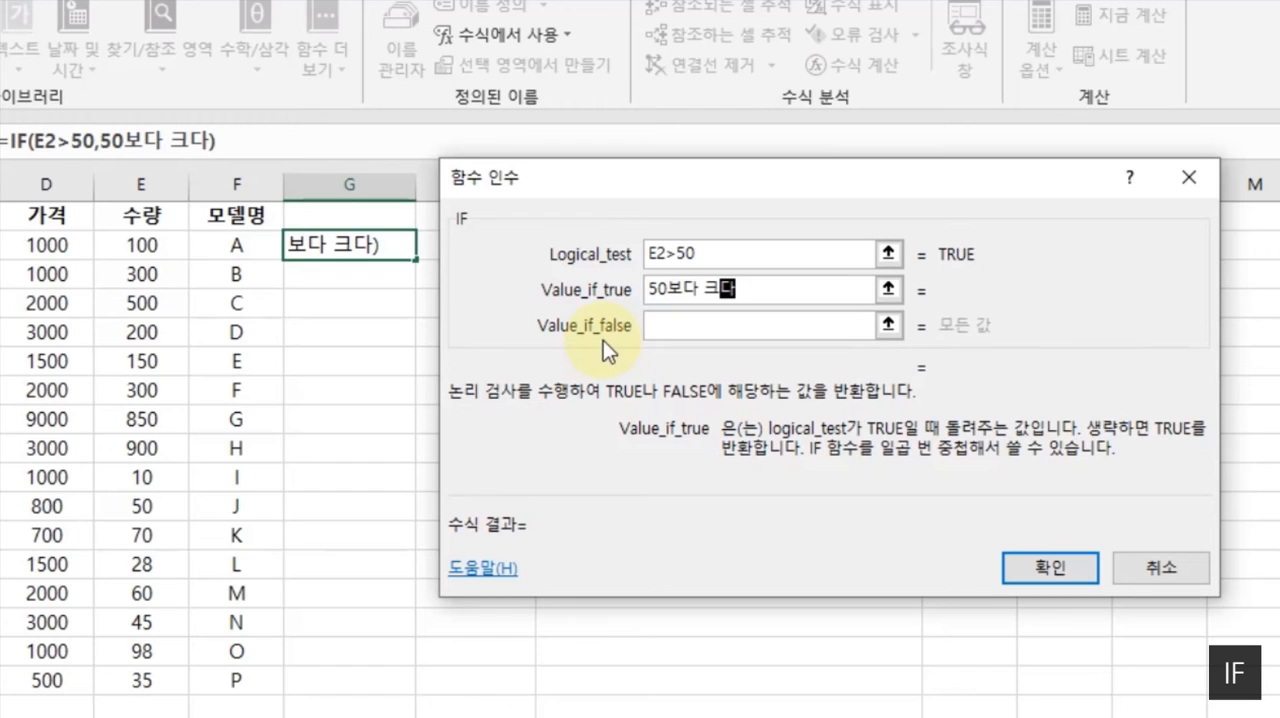
- Set the value for a false result to 작다, review the three IF arguments and confirm the function in G2
click(708, 328)
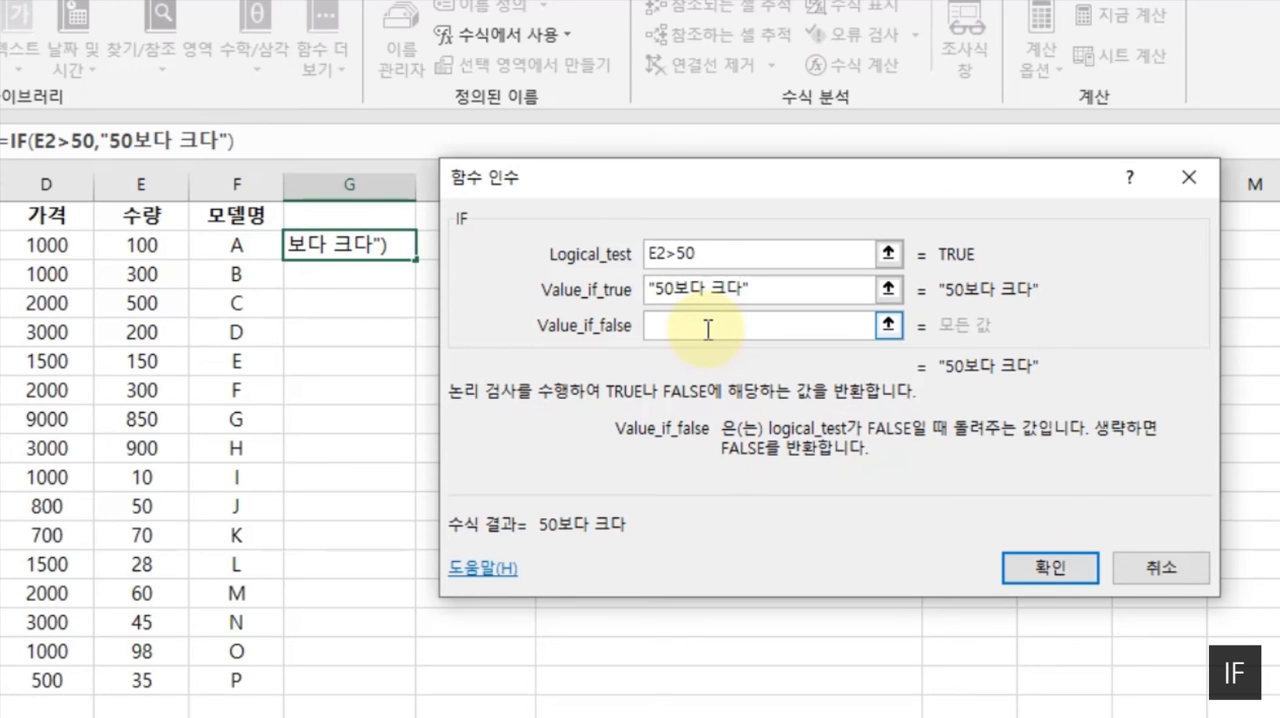
text(작다)
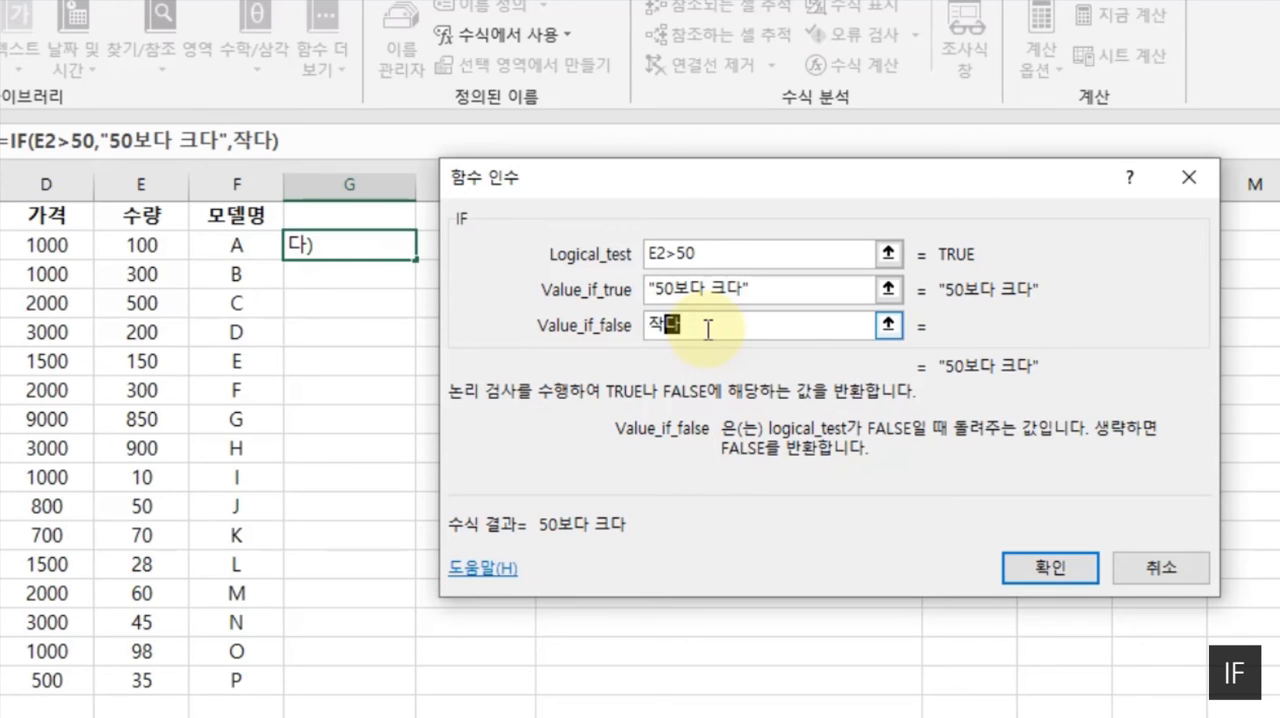
click(680, 356)
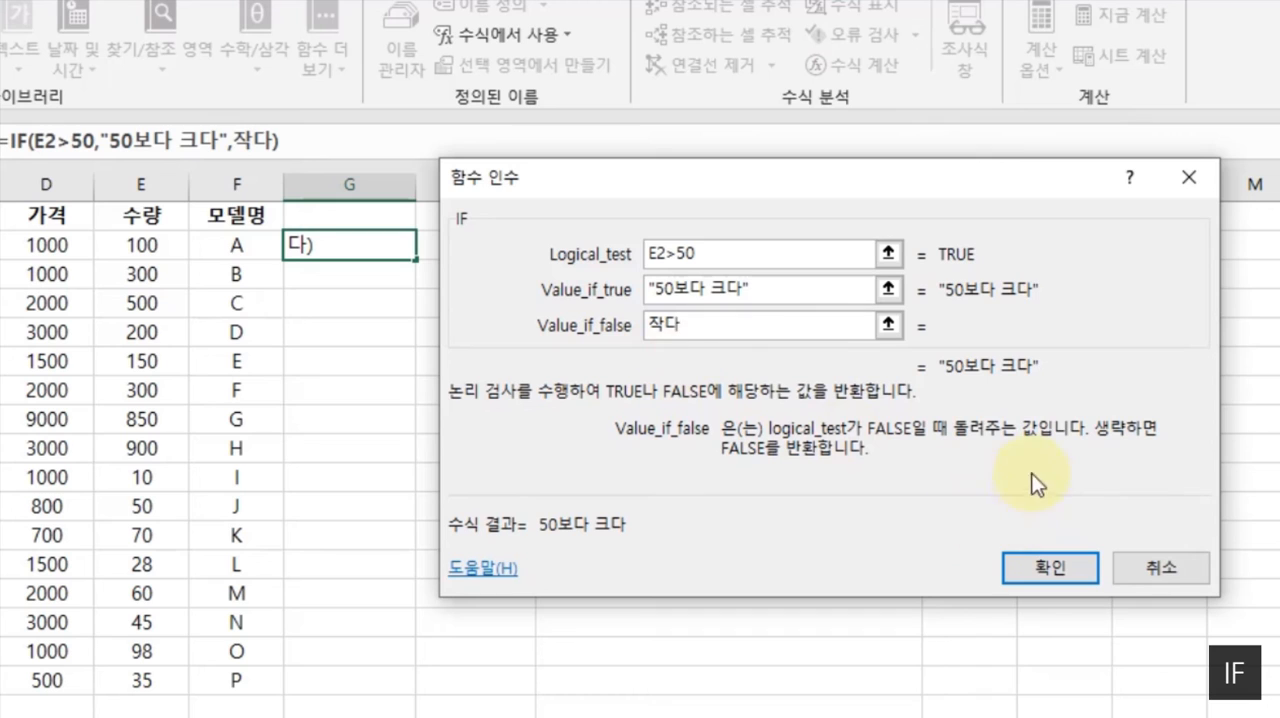
click(791, 289)
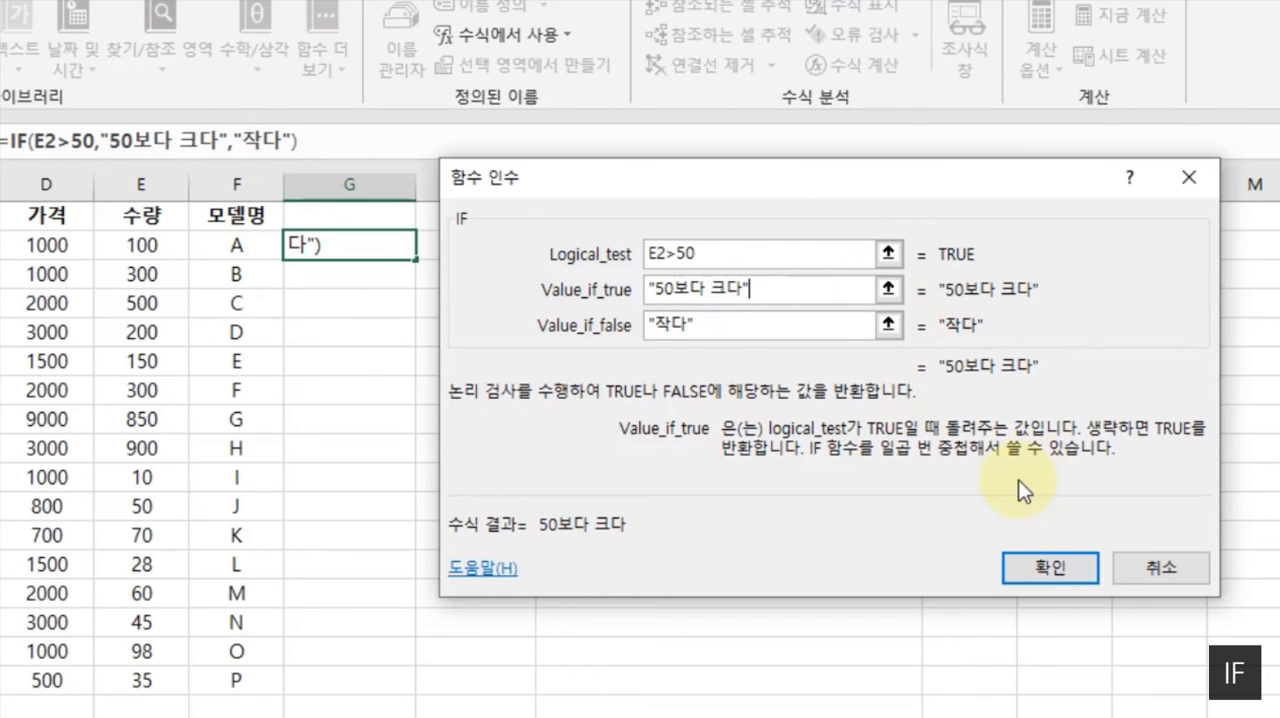
click(652, 254)
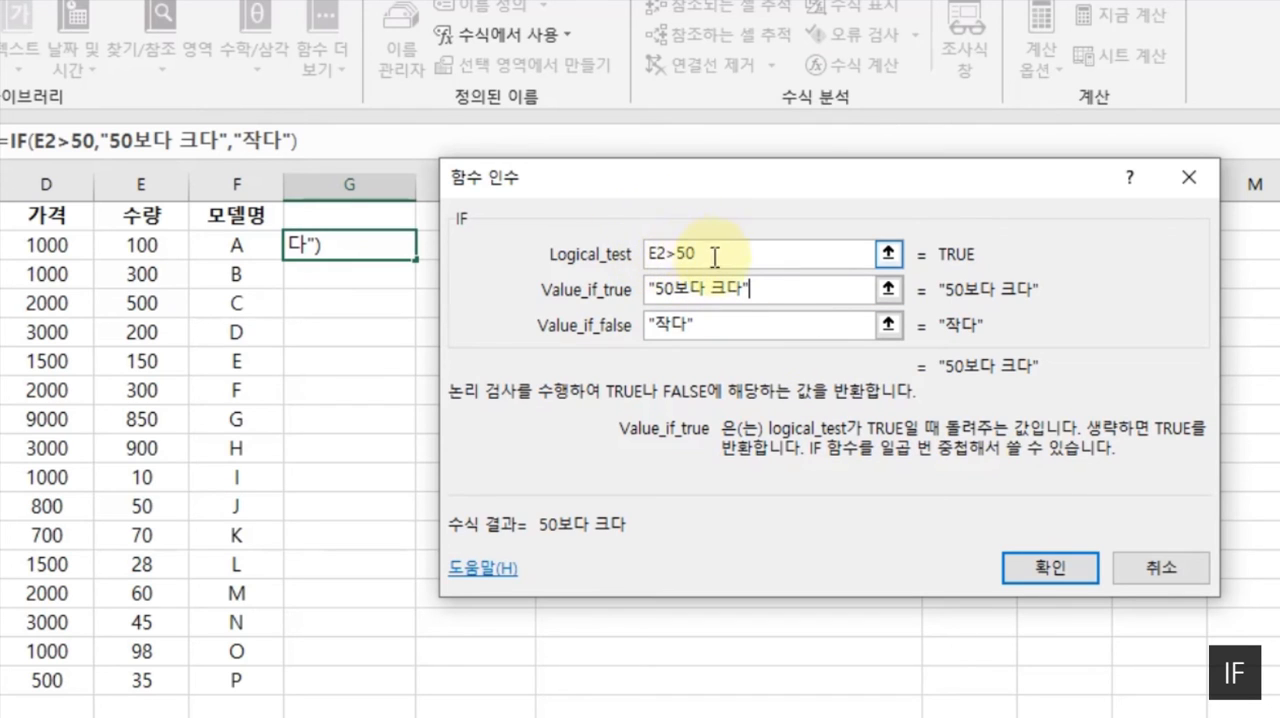
click(758, 289)
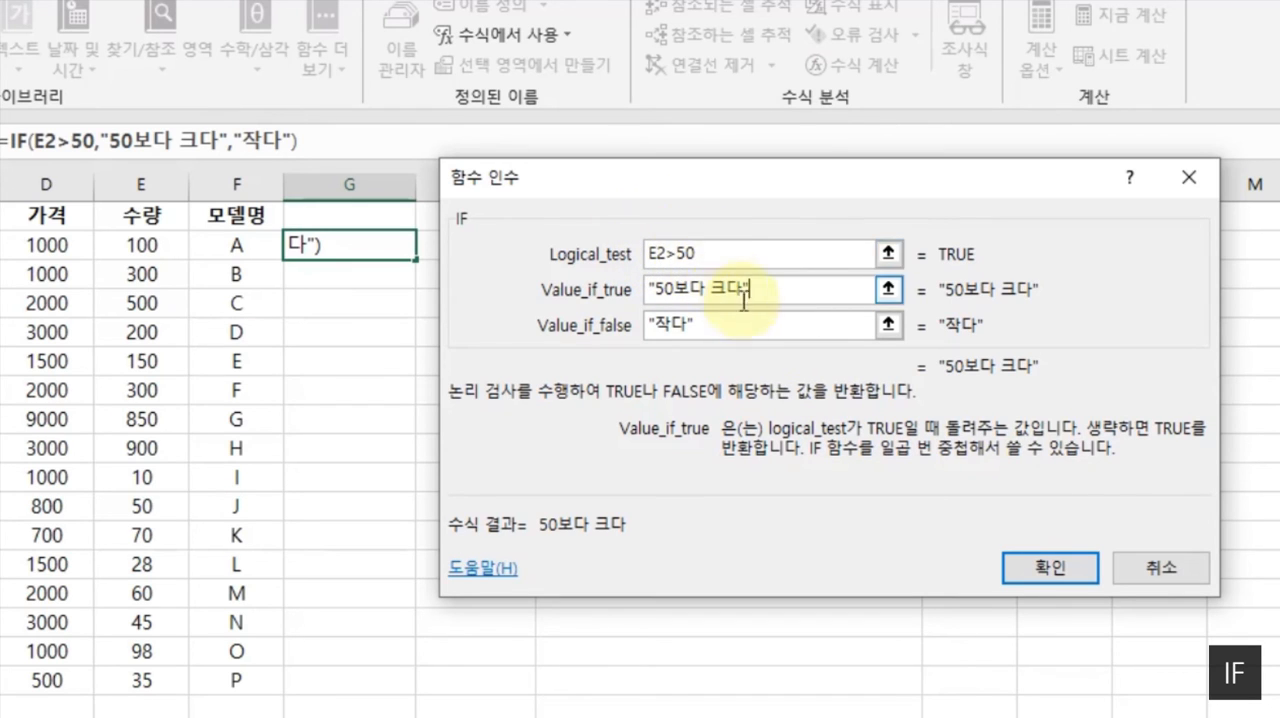
click(727, 325)
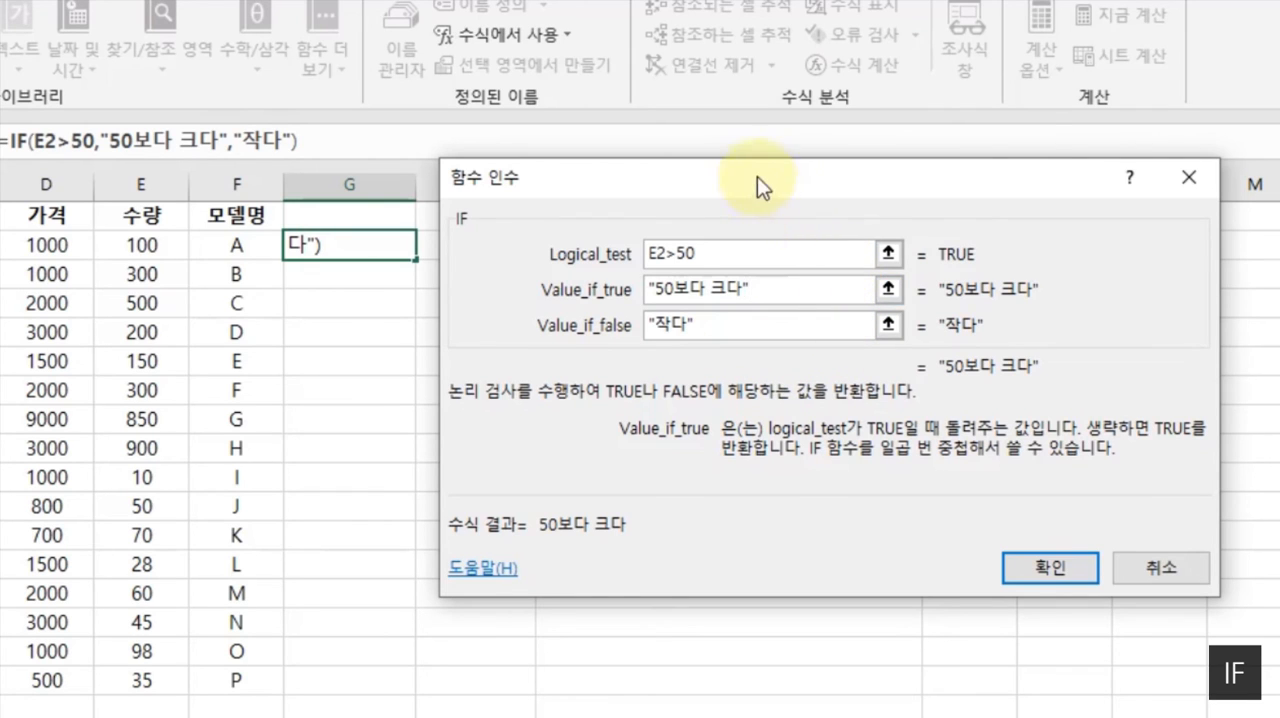
drag(761, 181, 778, 138)
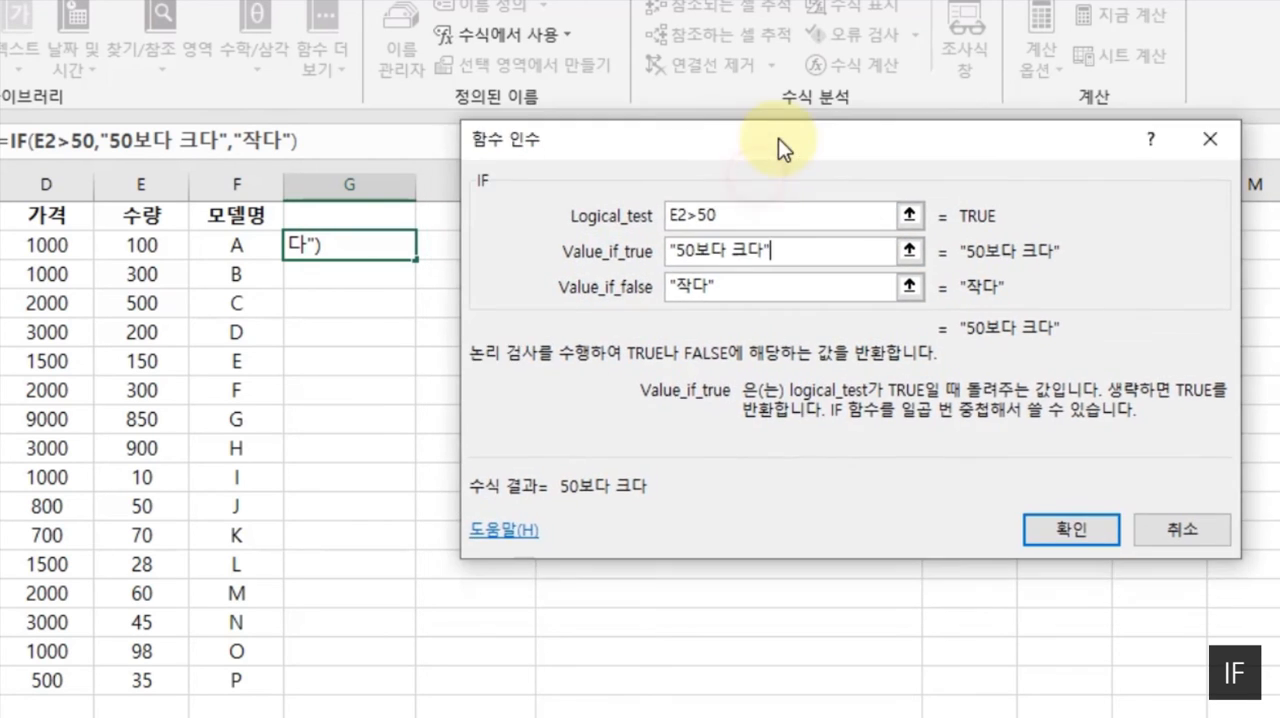
click(1071, 530)
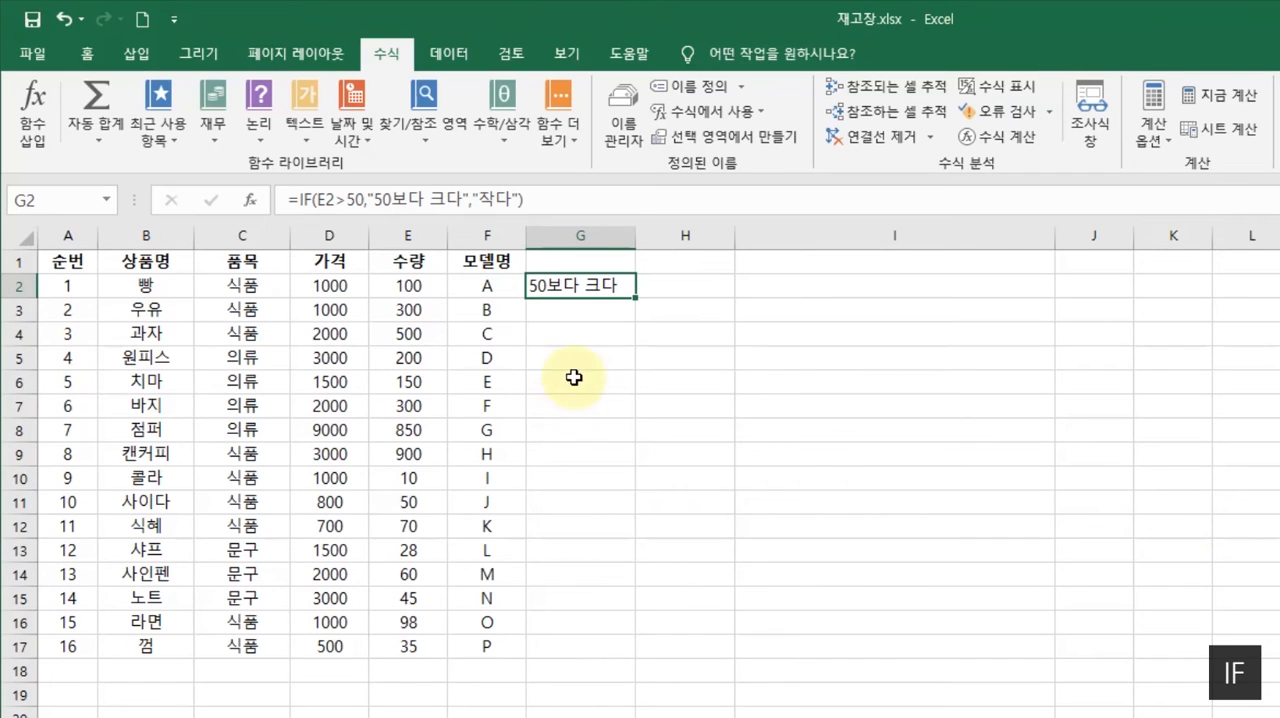
- Copy the IF formula from G2 down through G17 and widen column G slightly
click(407, 287)
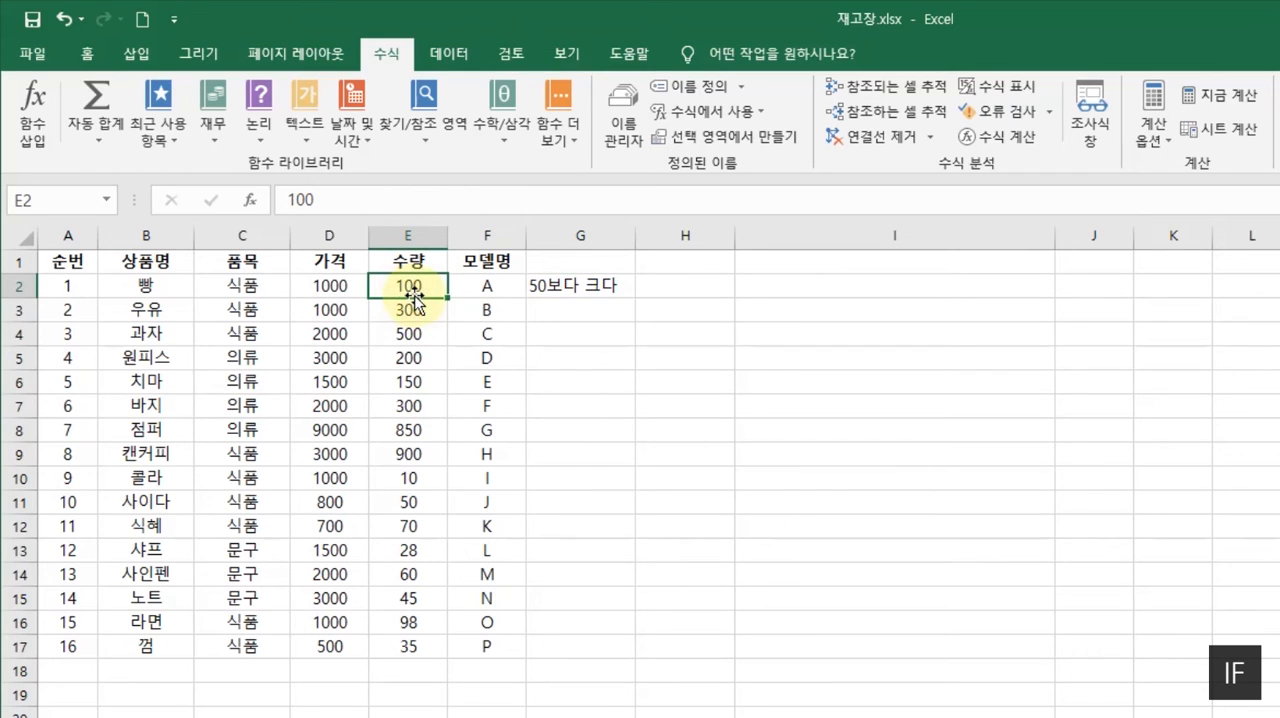
click(566, 298)
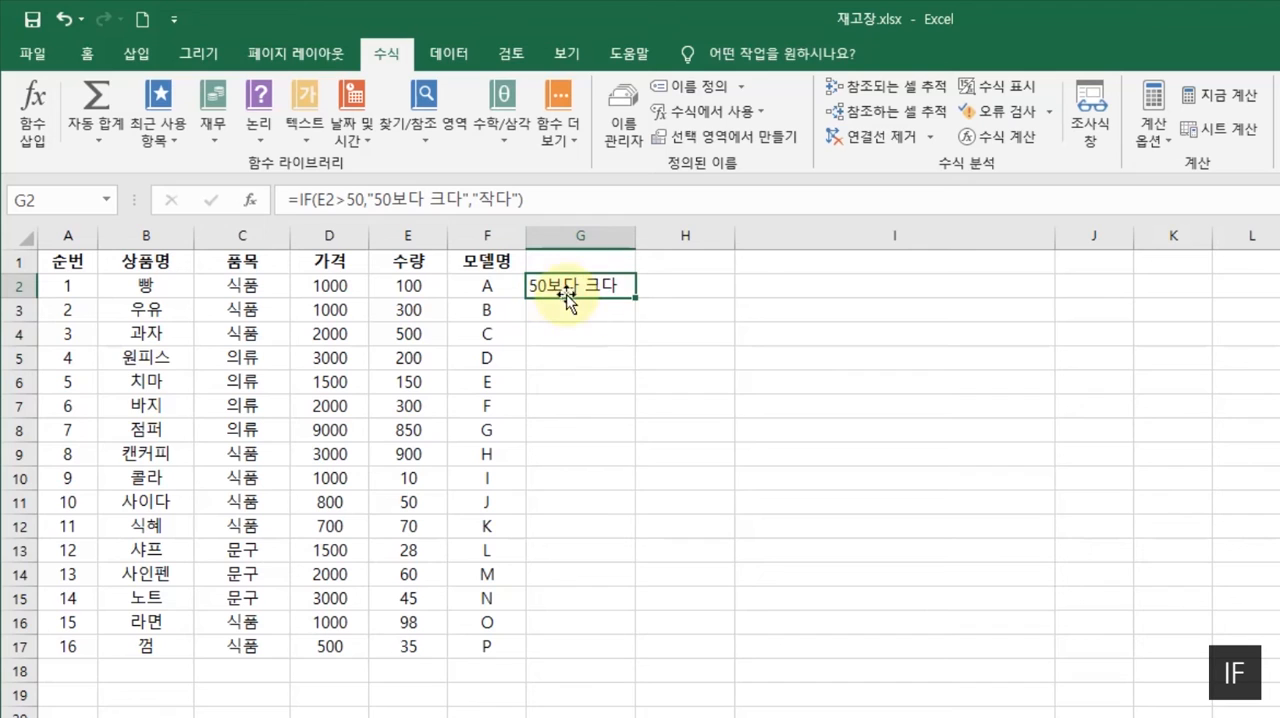
double_click(637, 301)
click(849, 326)
drag(629, 236, 653, 237)
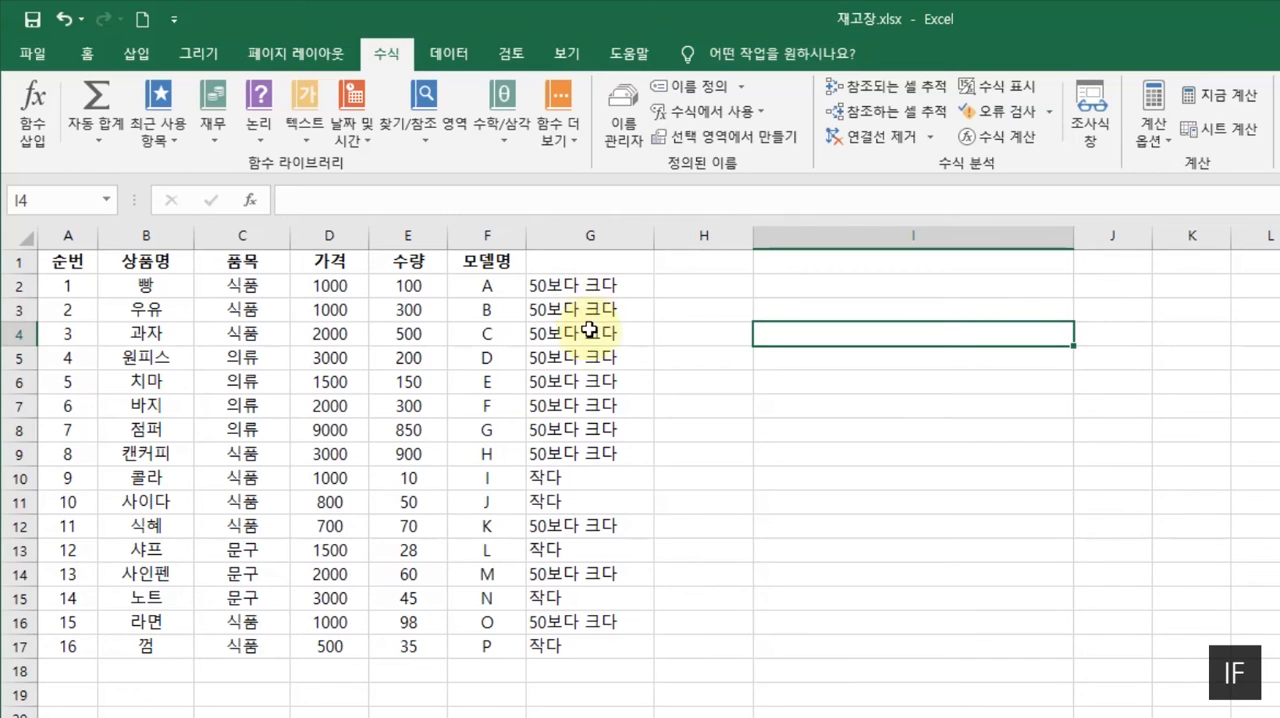
- Compare the small quantities in column E with the 작다 labels in column G, checking the formulas in rows 10 to 17
click(420, 478)
click(532, 477)
click(593, 503)
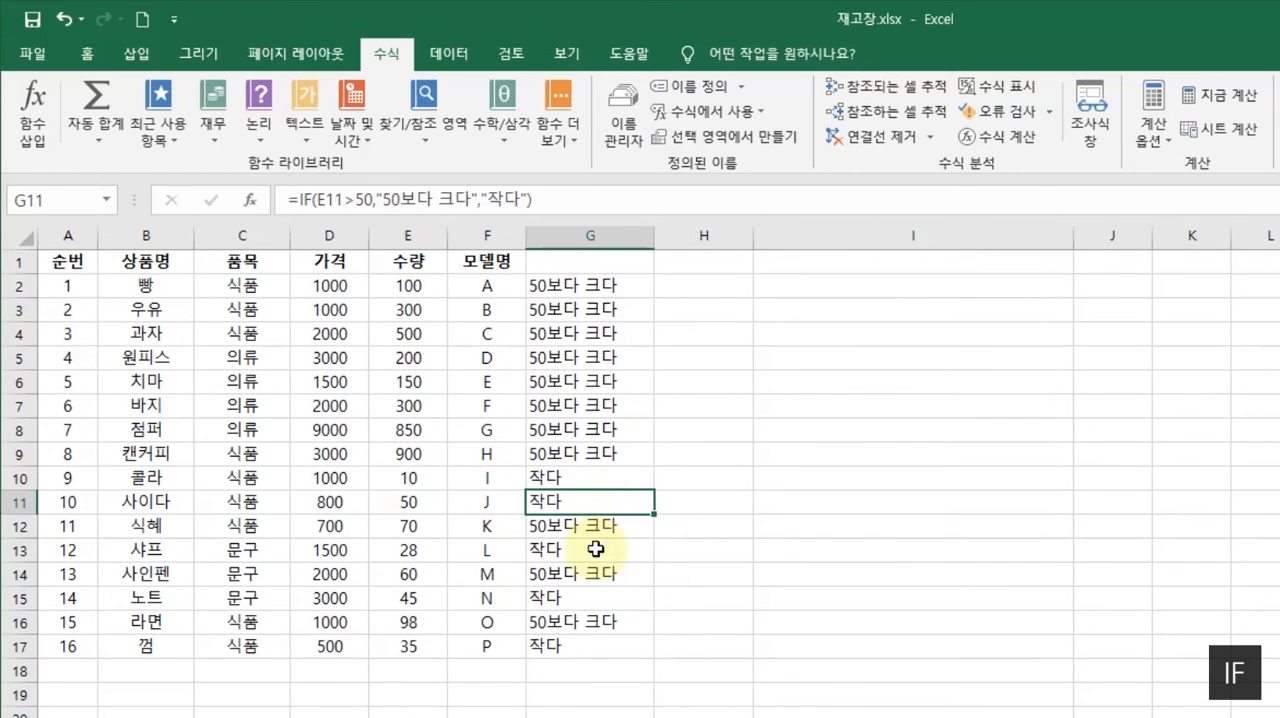
click(592, 549)
click(585, 597)
click(556, 644)
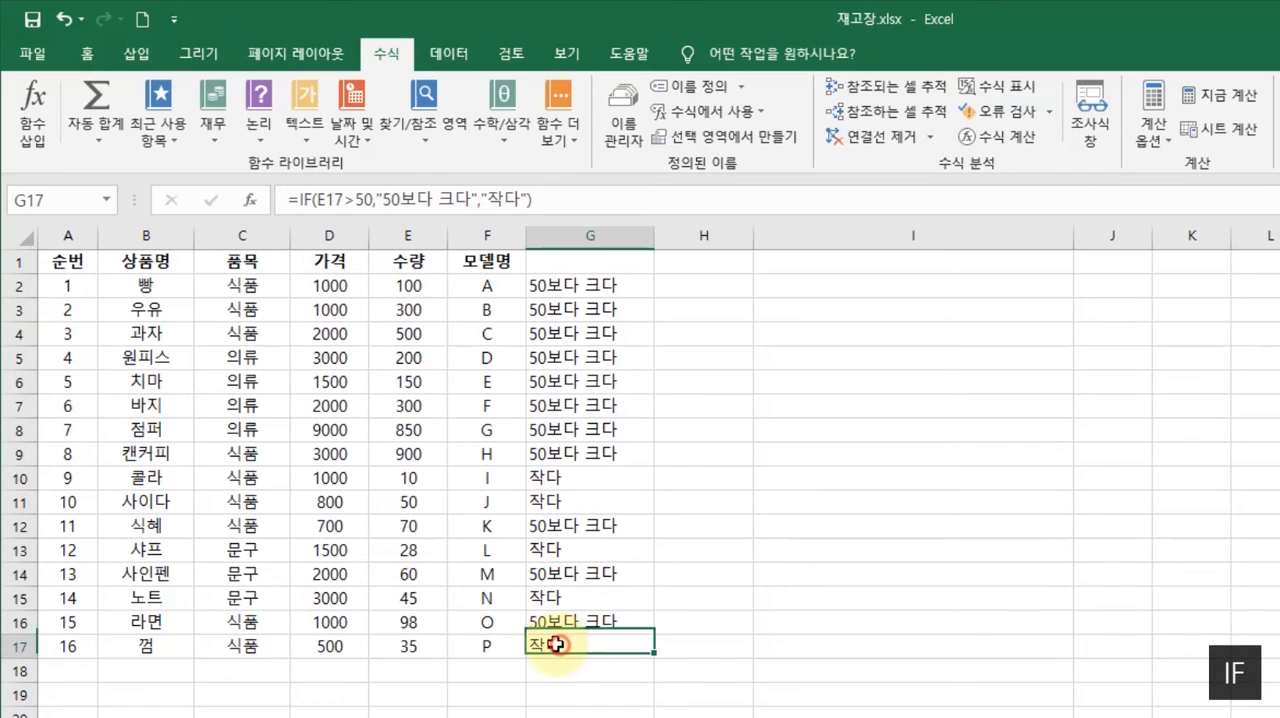
click(768, 624)
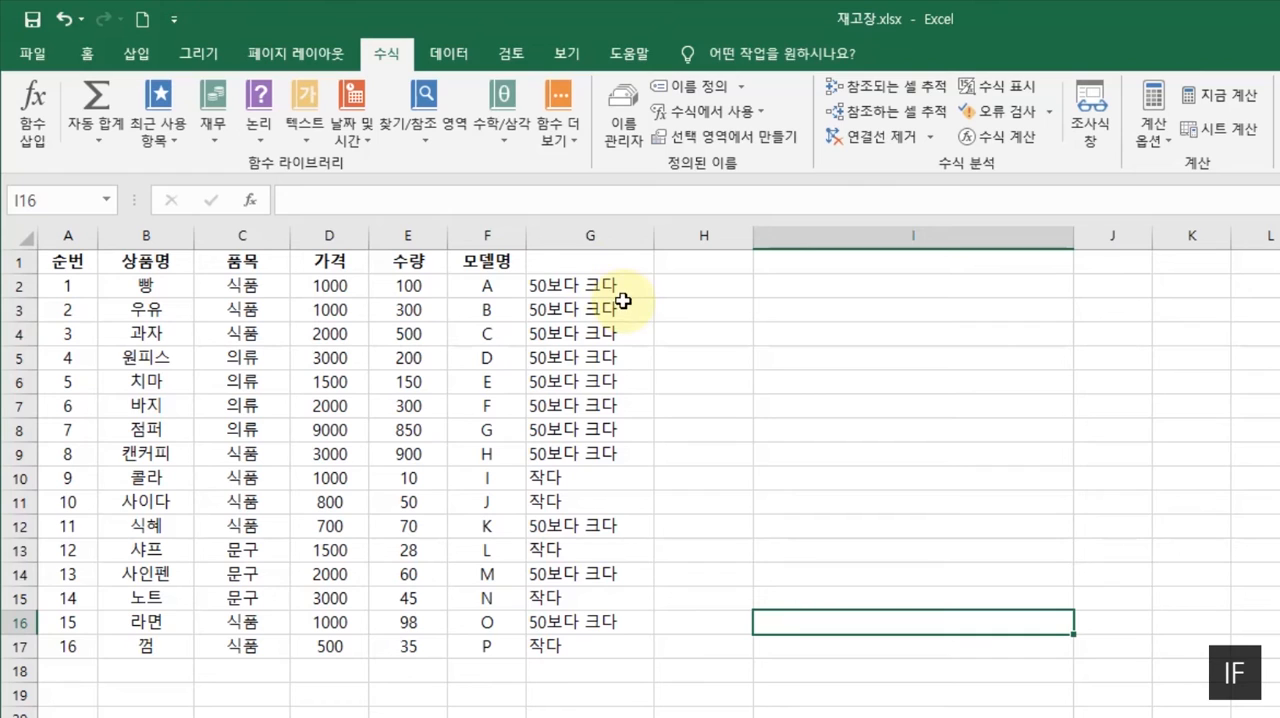
- Enter the header 수량비교 in cell G1
click(584, 262)
text(수량비)
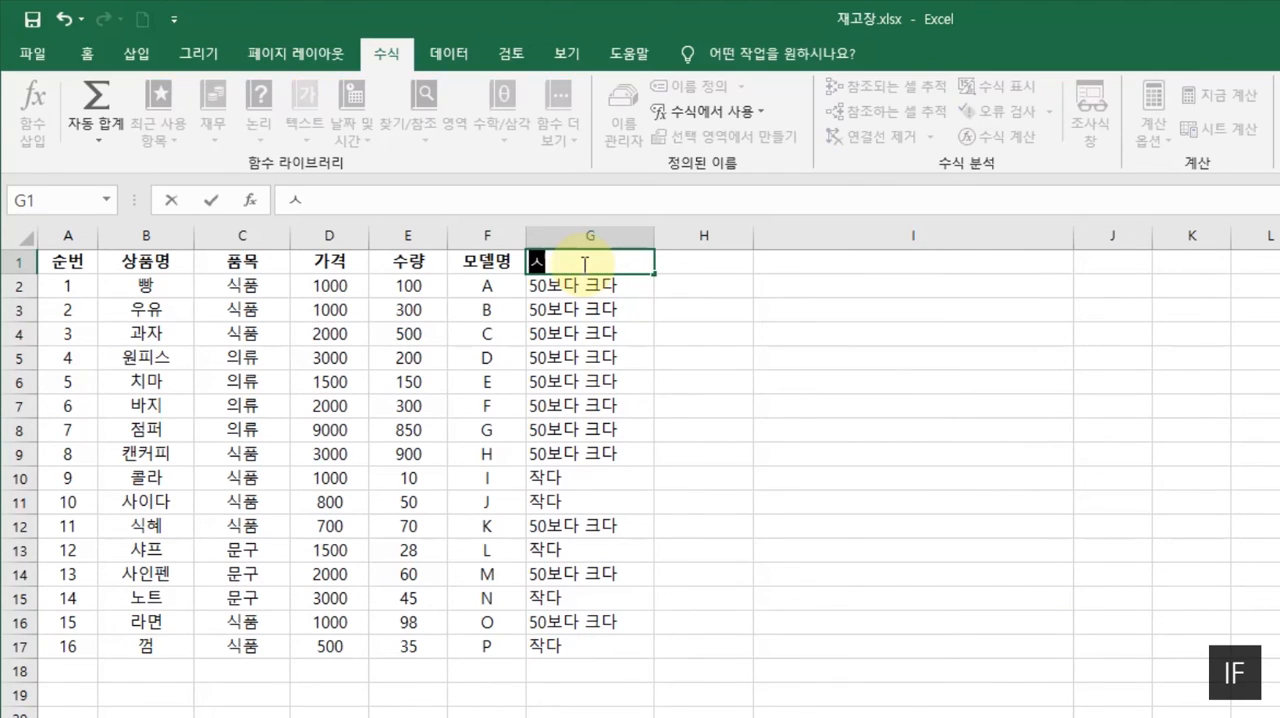
text(교)
key(Return)
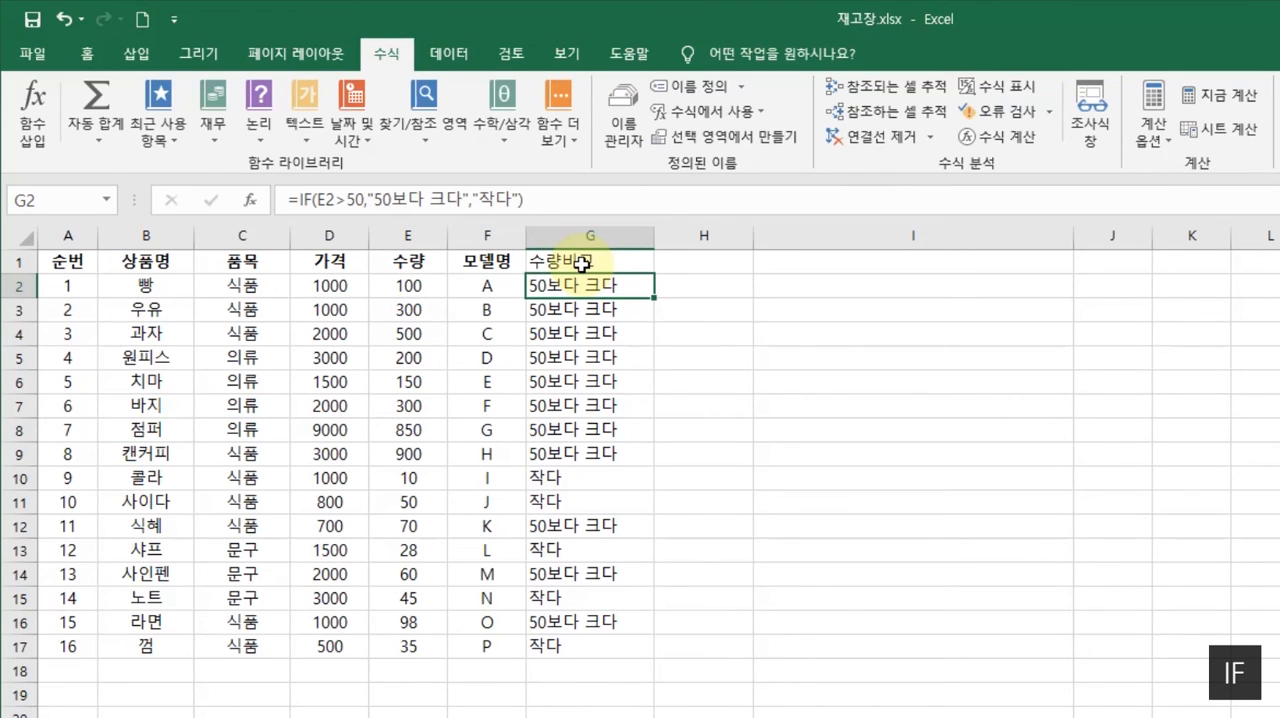
- Turn on filtering for the table and show only rows whose 수량비교 value is 작다
click(468, 288)
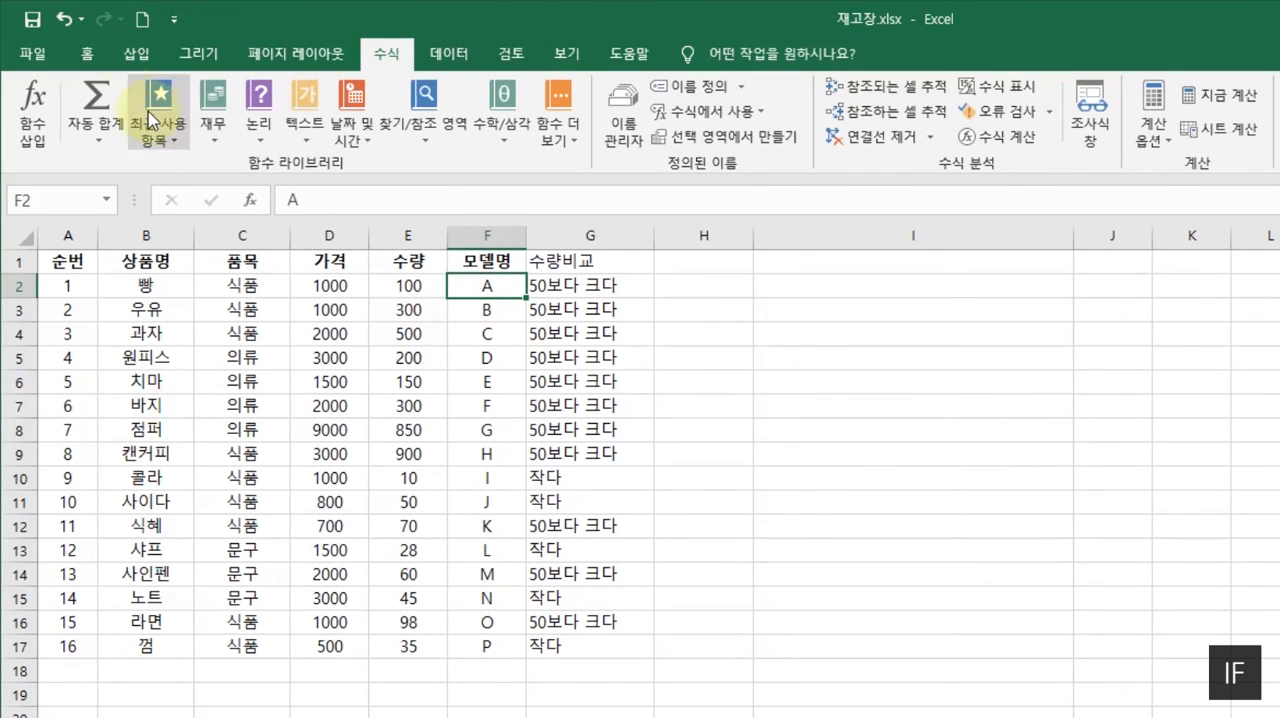
click(447, 52)
click(650, 115)
click(621, 262)
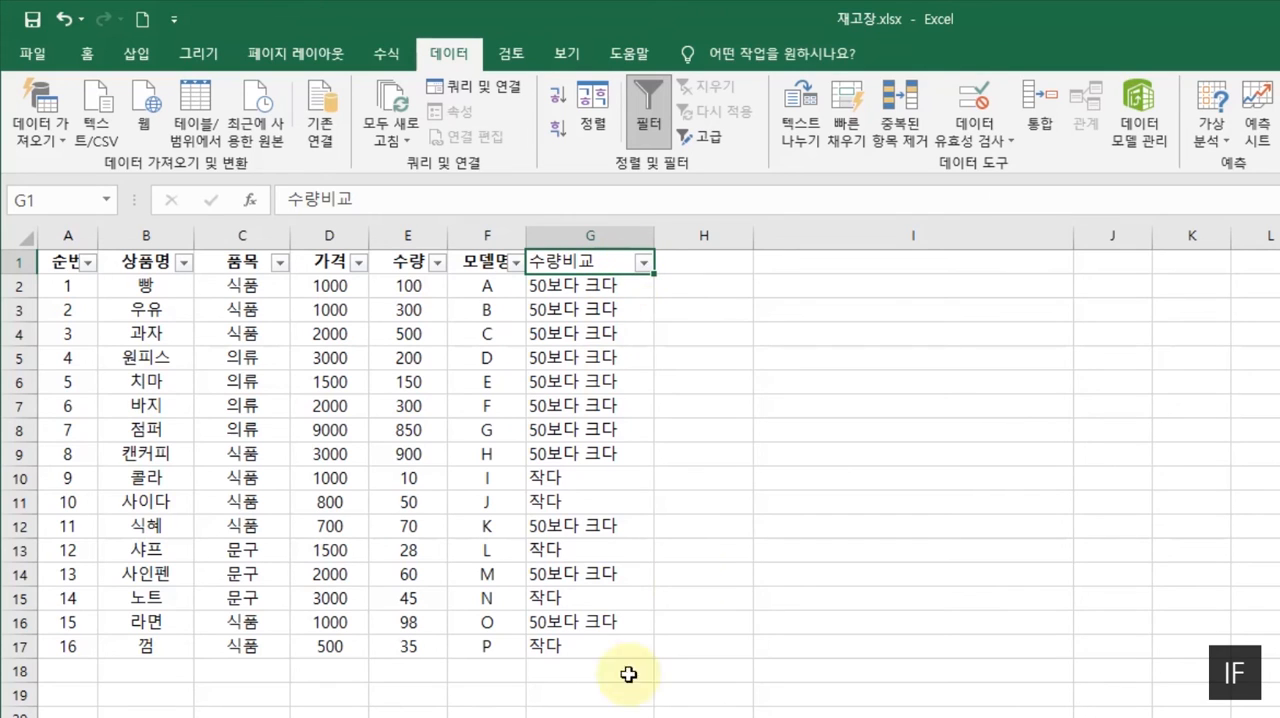
click(645, 263)
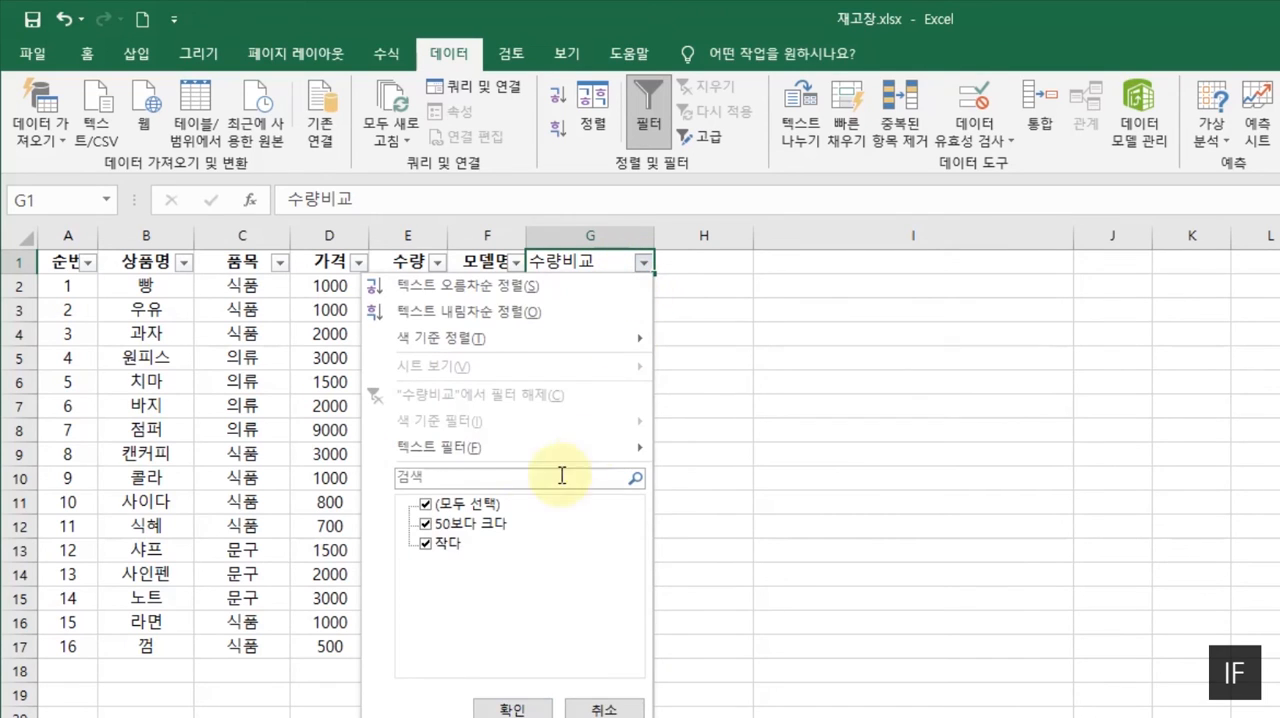
click(425, 504)
click(425, 545)
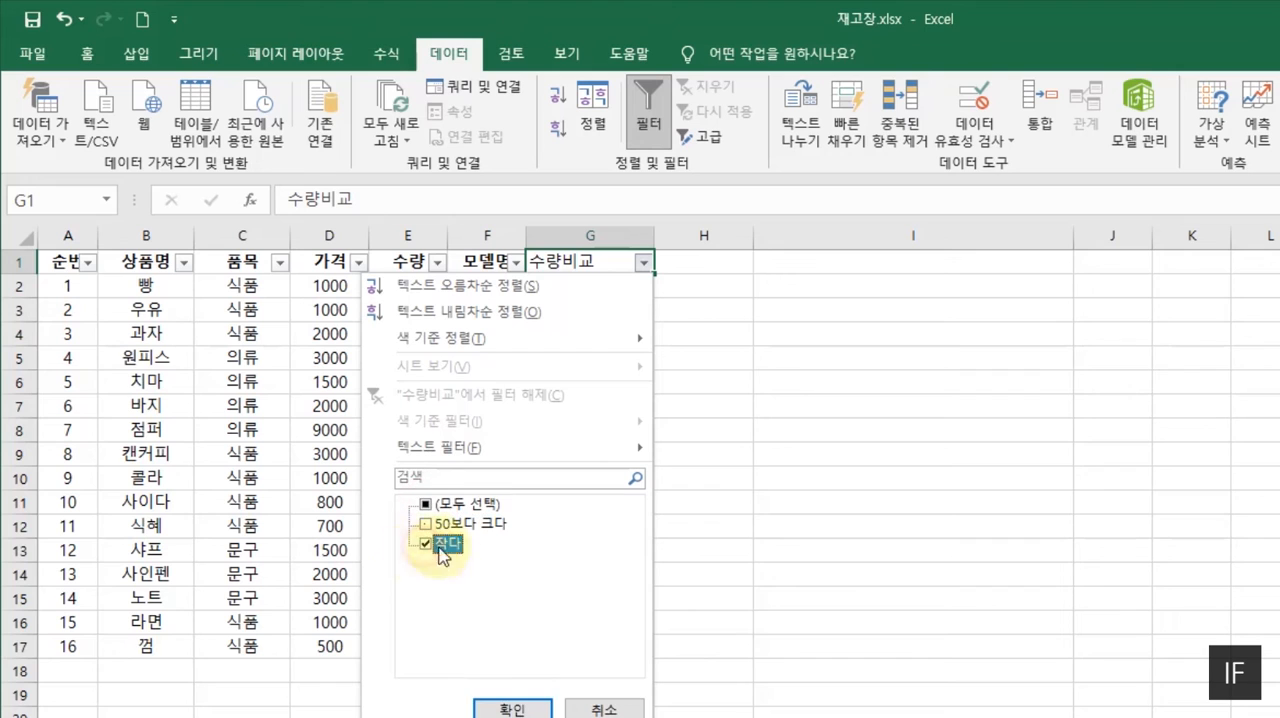
click(494, 711)
click(505, 450)
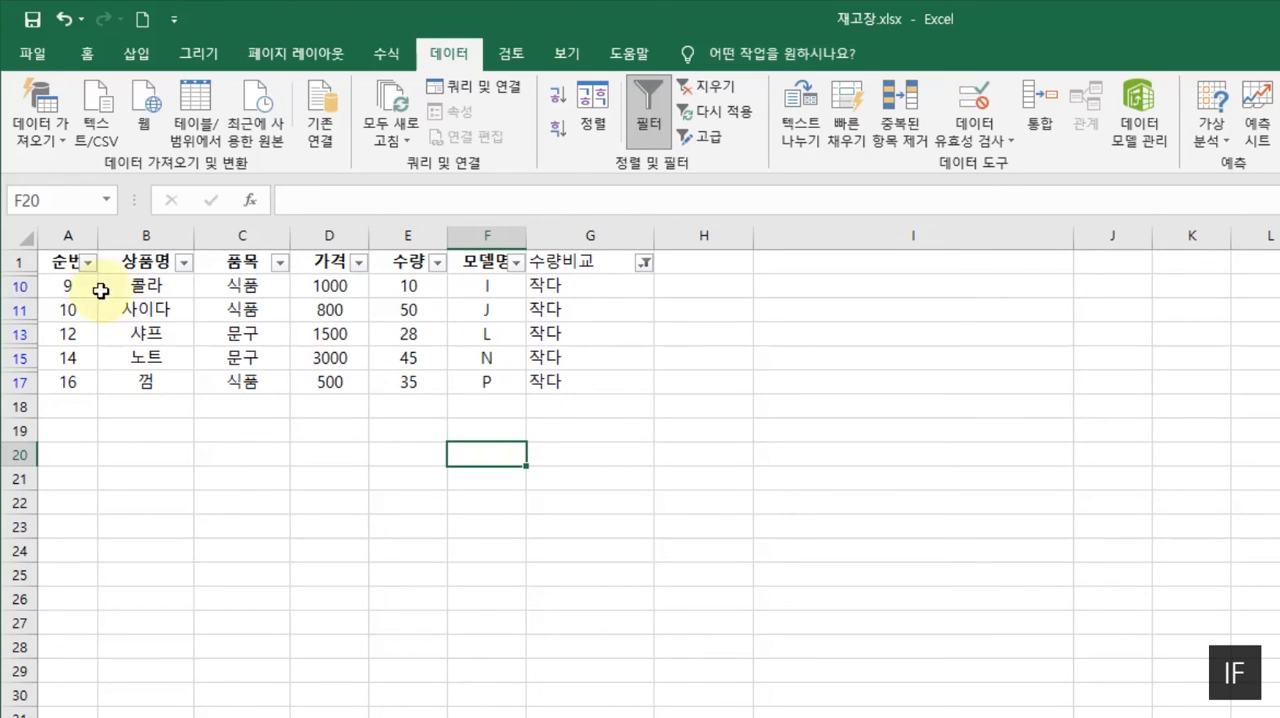
- Select the filtered rows in columns A to F including the headers, and remove the filter from the table
drag(60, 255, 463, 390)
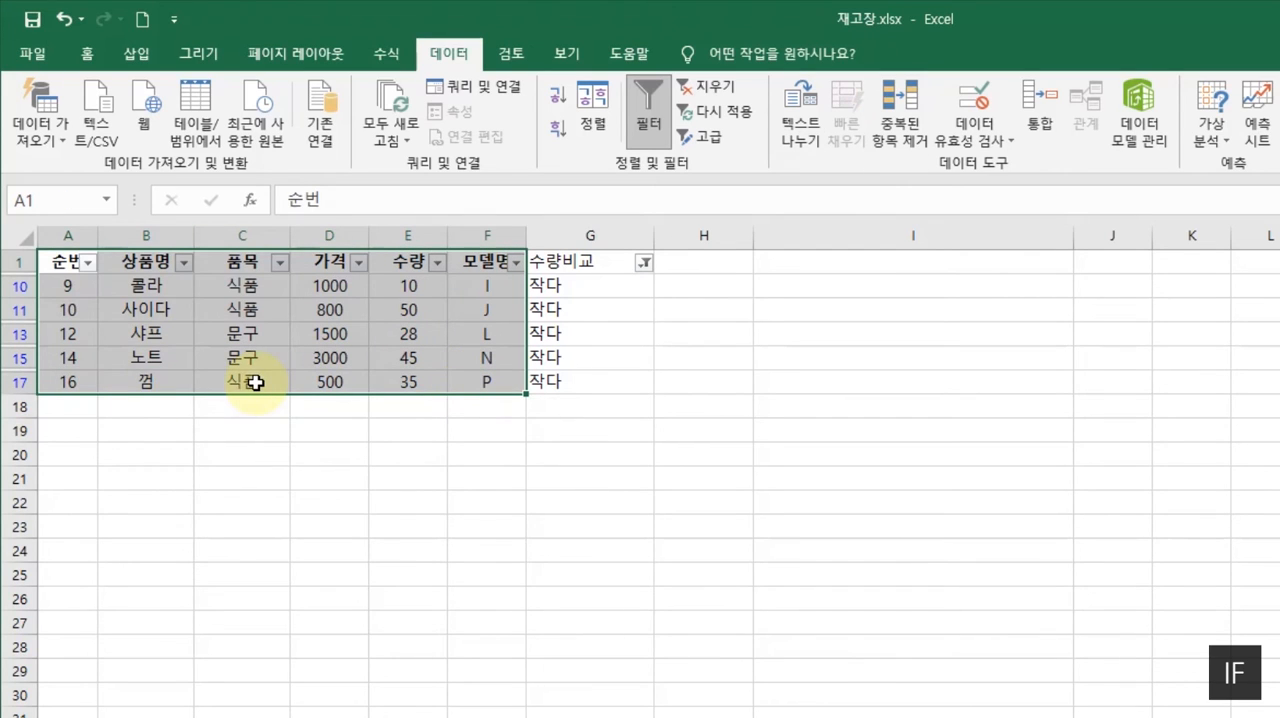
click(609, 312)
click(648, 112)
click(408, 381)
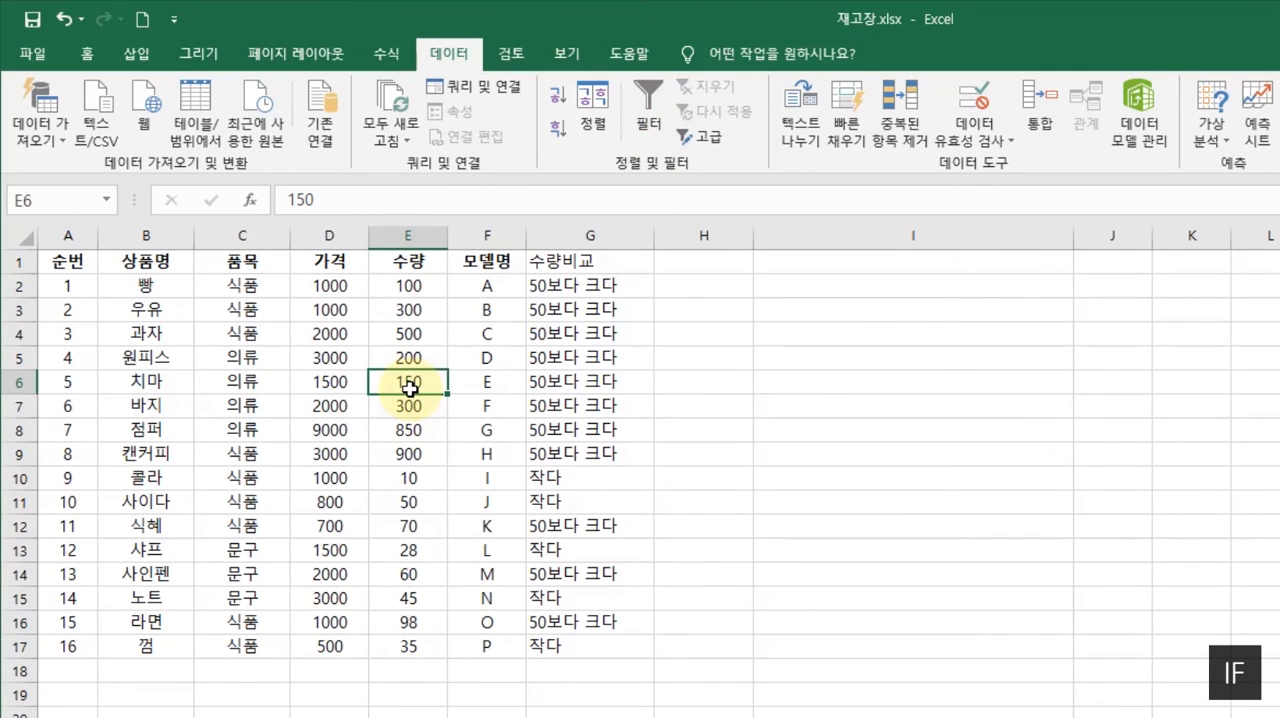
- Clear the contents of the whole column G
click(714, 374)
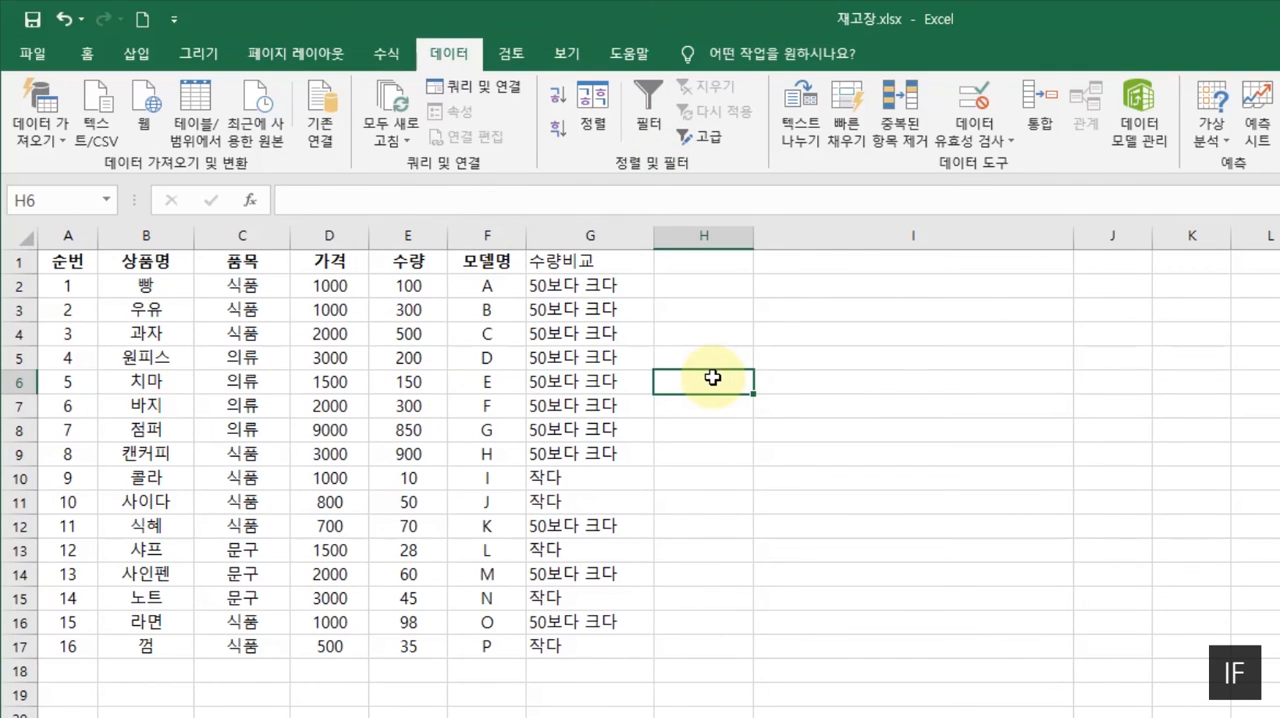
click(587, 236)
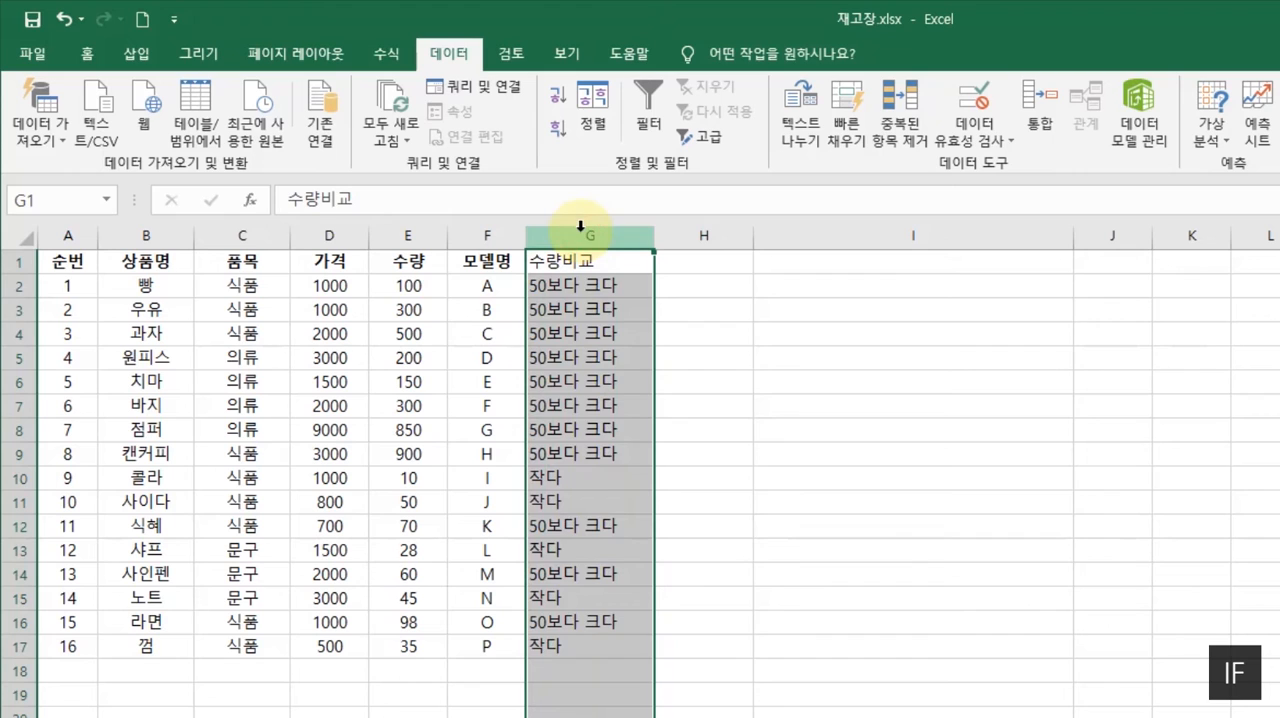
key(Delete)
- Insert the IF function in cell G2, choosing it from the recently used functions
click(598, 282)
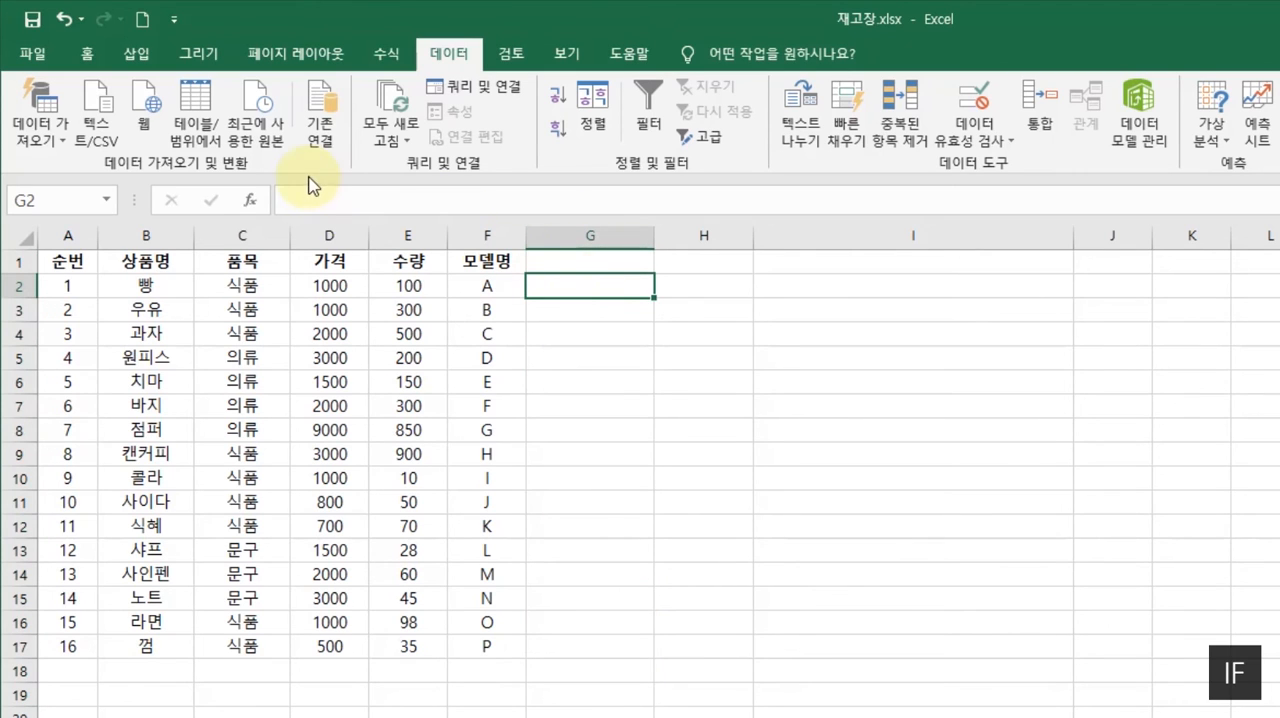
click(252, 200)
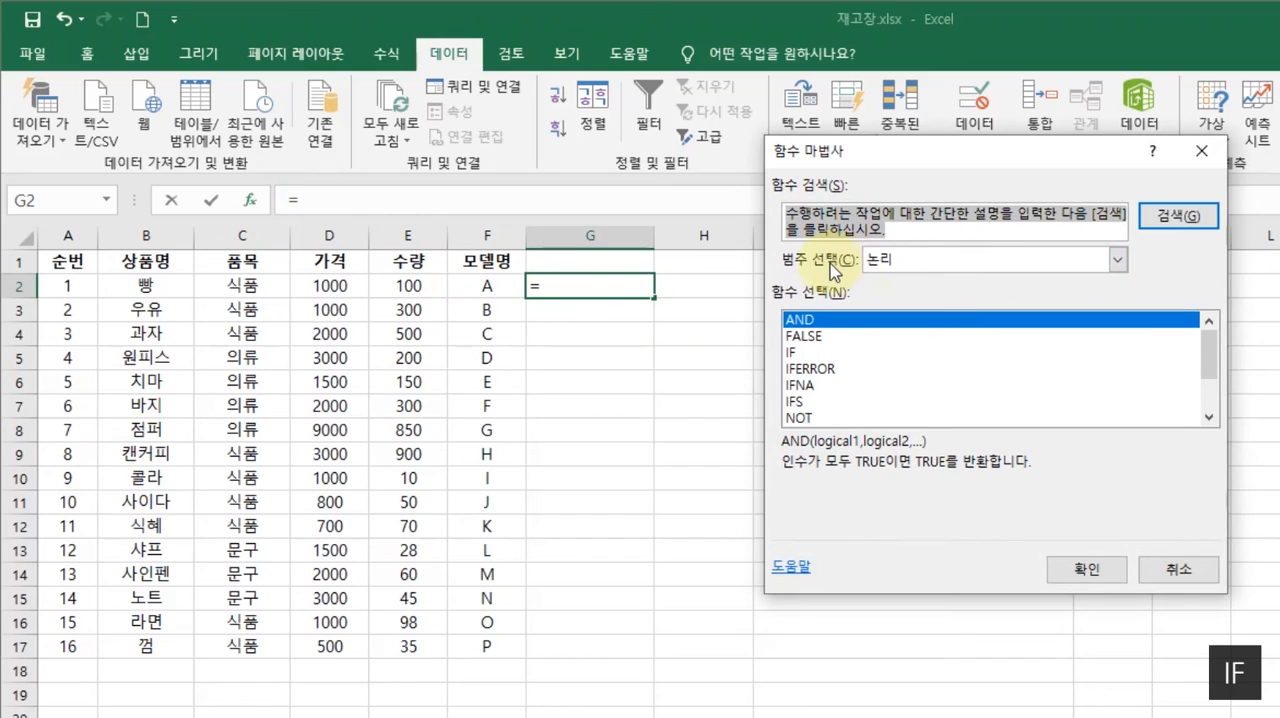
click(1117, 260)
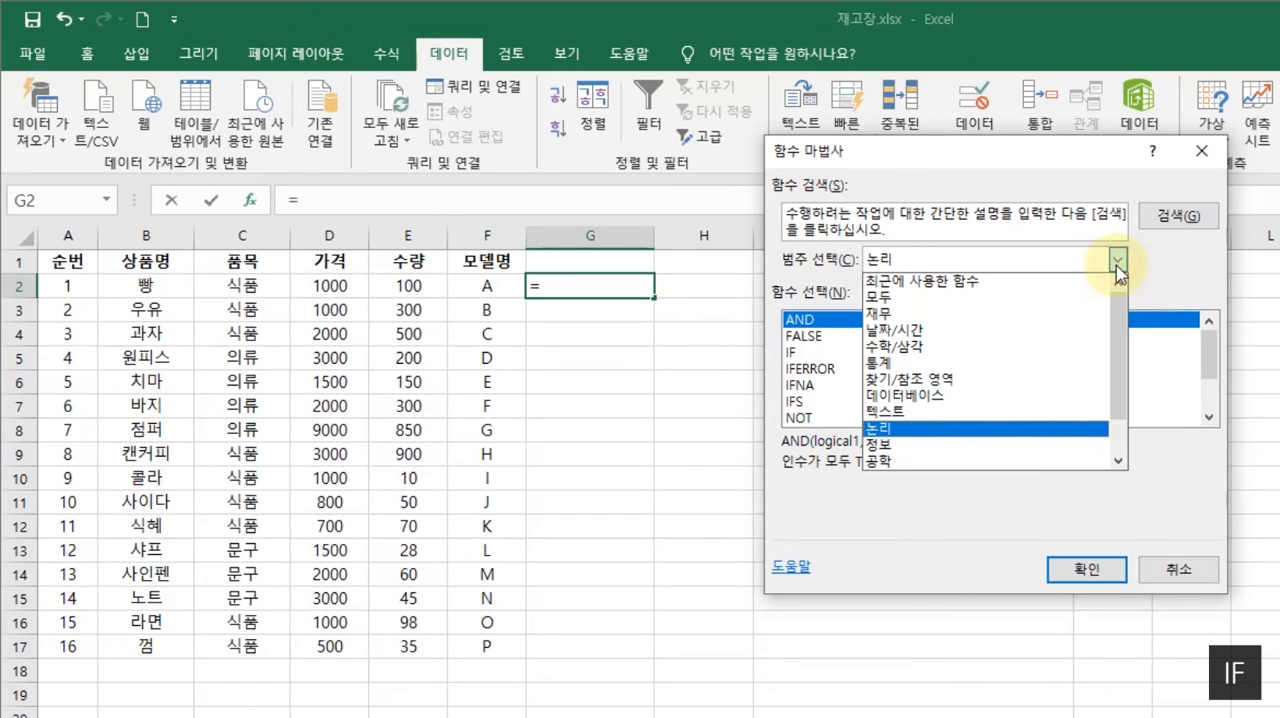
click(936, 283)
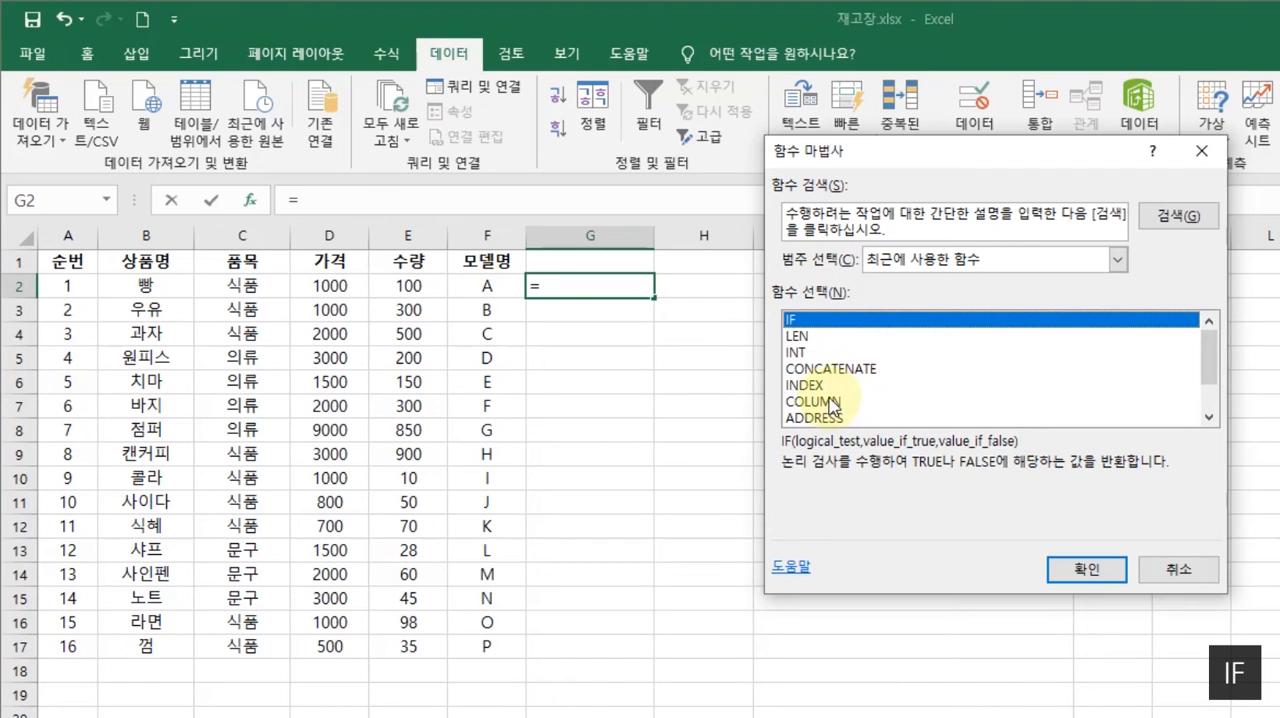
click(1087, 569)
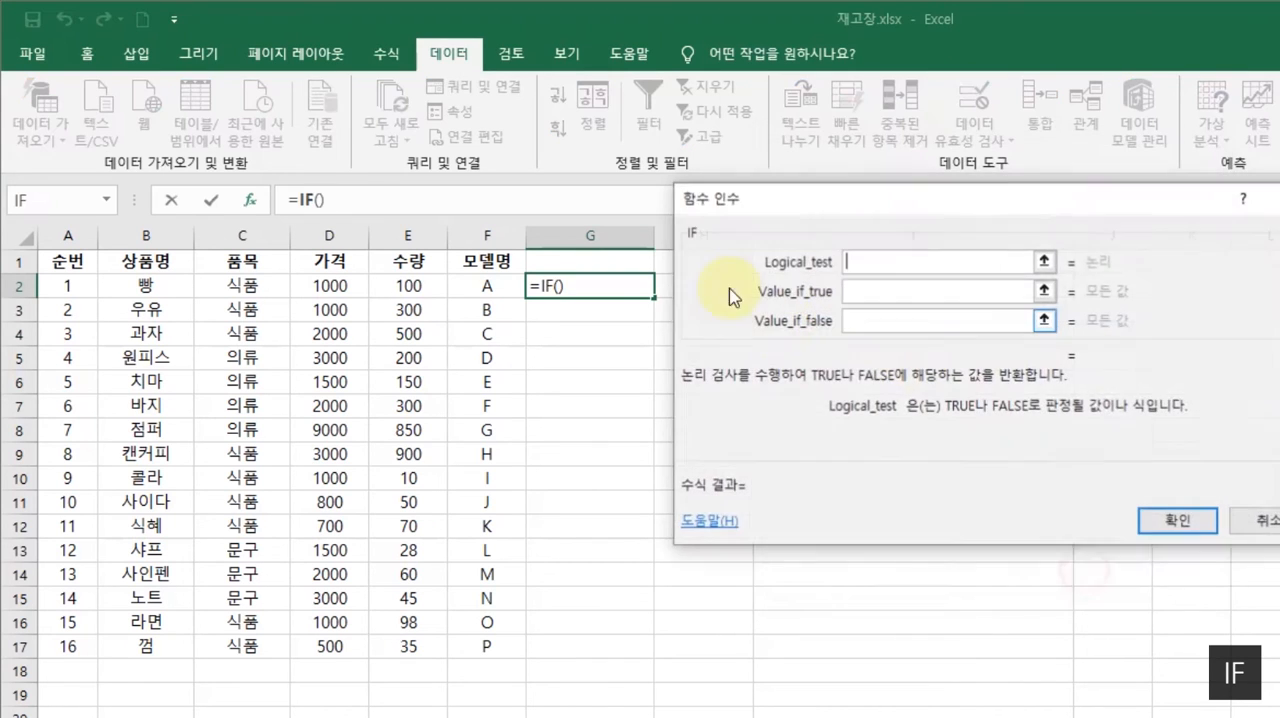
drag(771, 200, 814, 223)
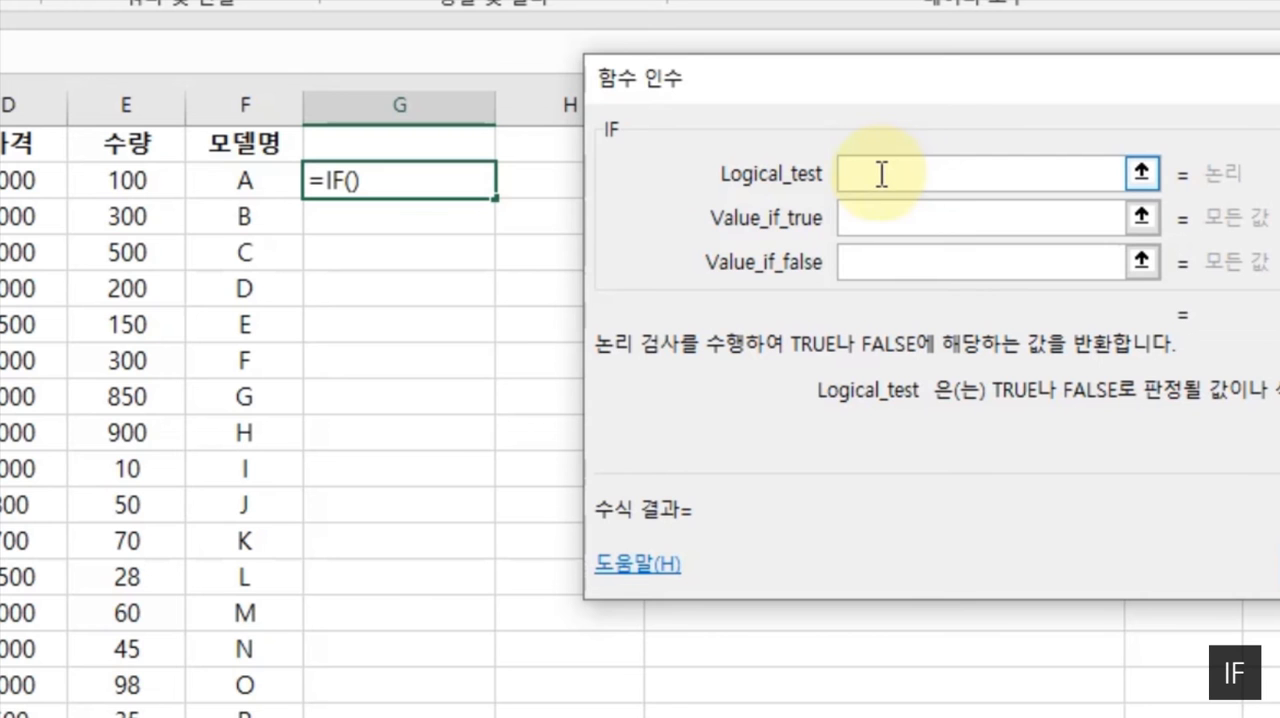
- Set the IF function's logical test to E2<=300
click(128, 183)
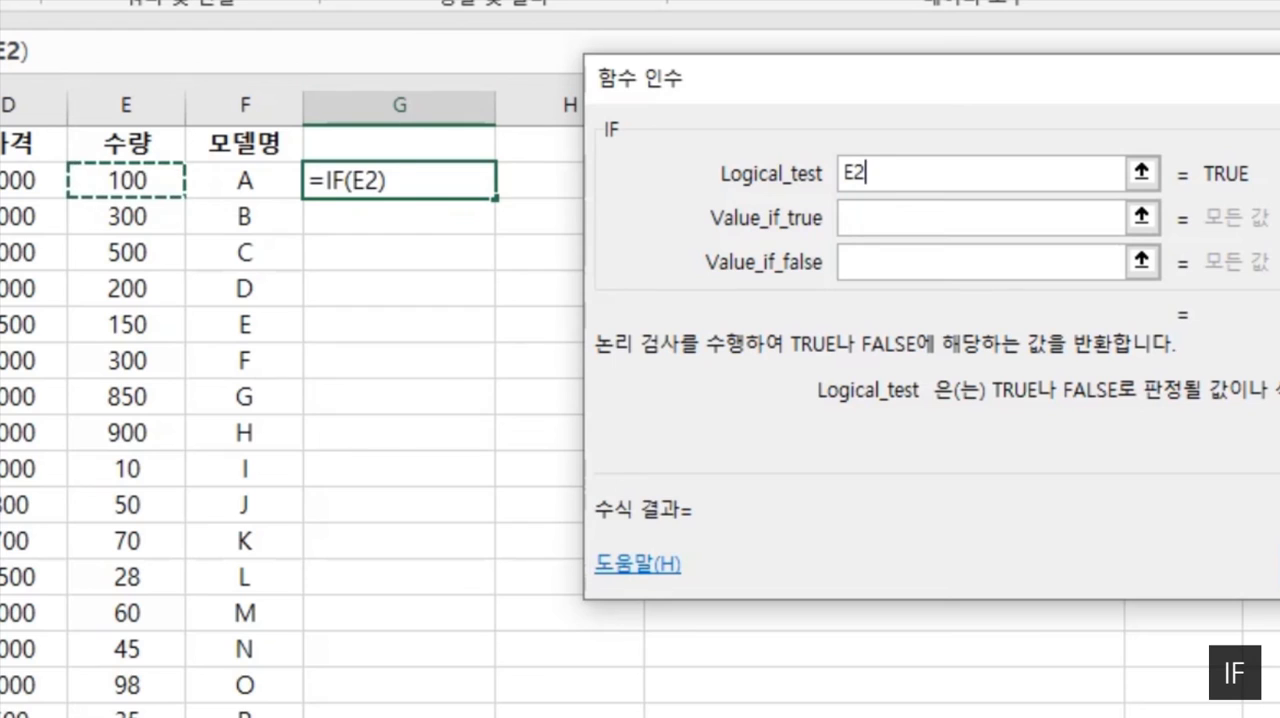
text(<=)
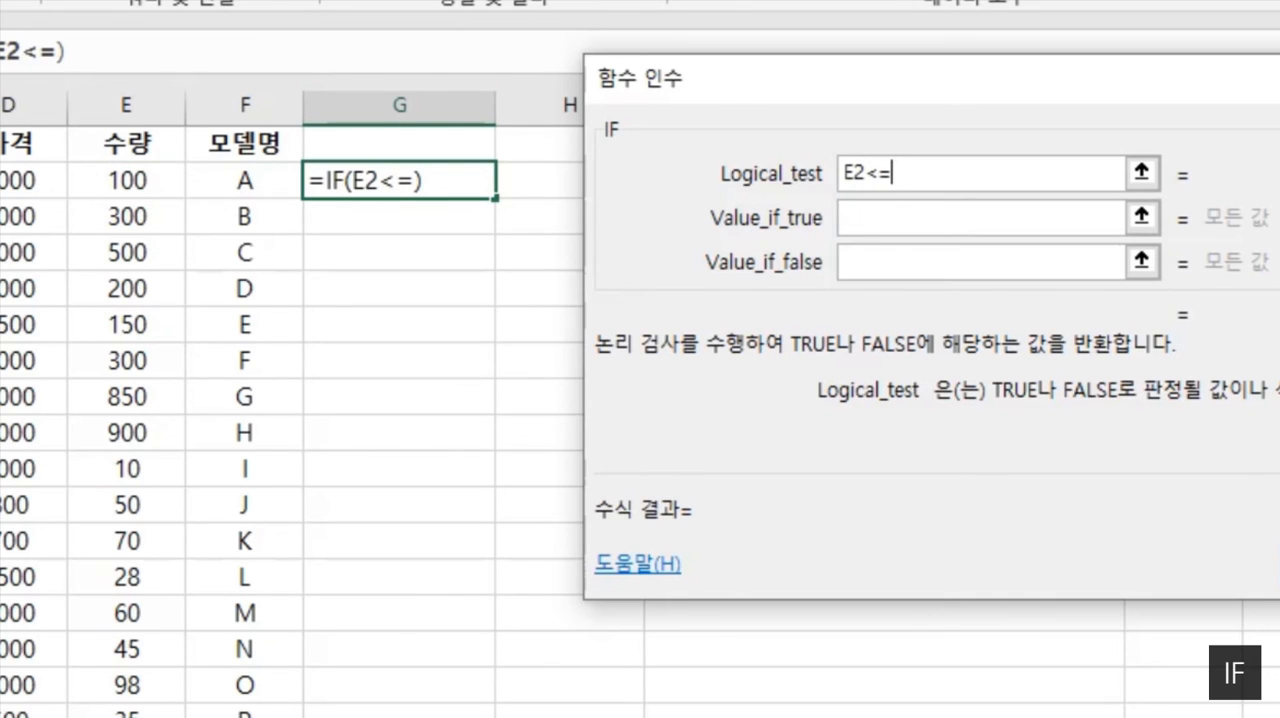
key(BackSpace)
key(BackSpace)
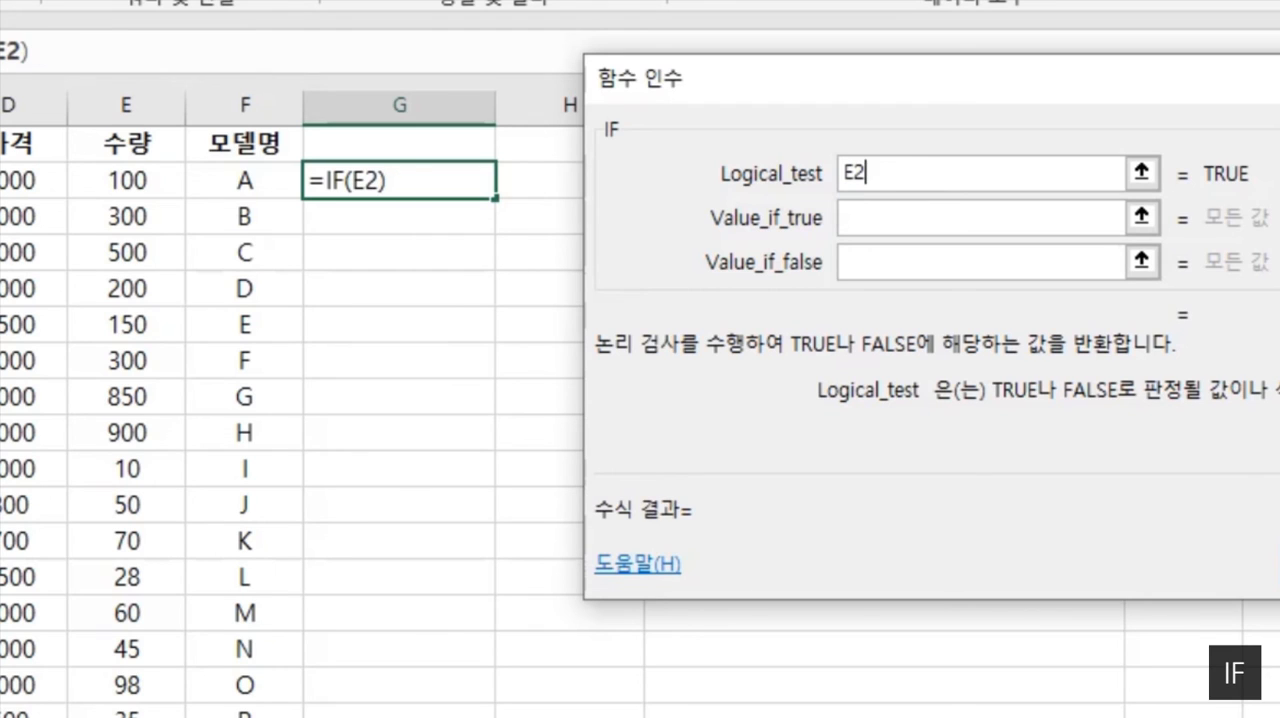
text(<)
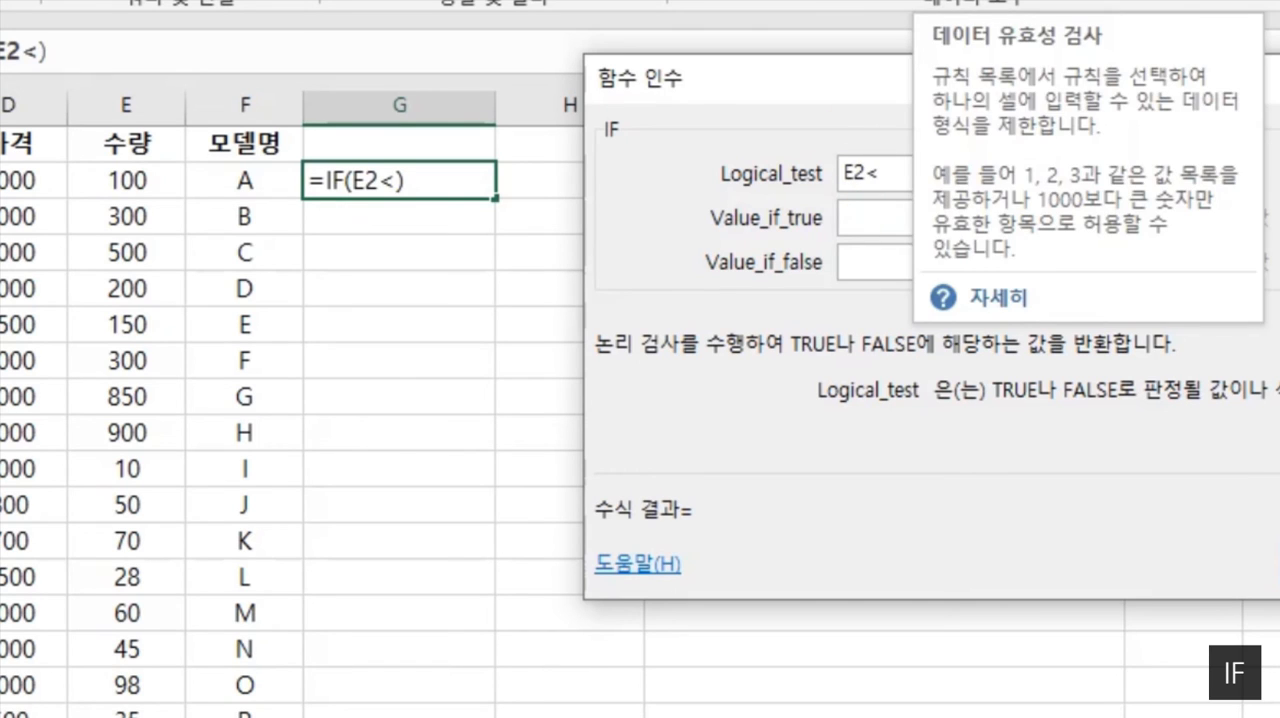
text(300)
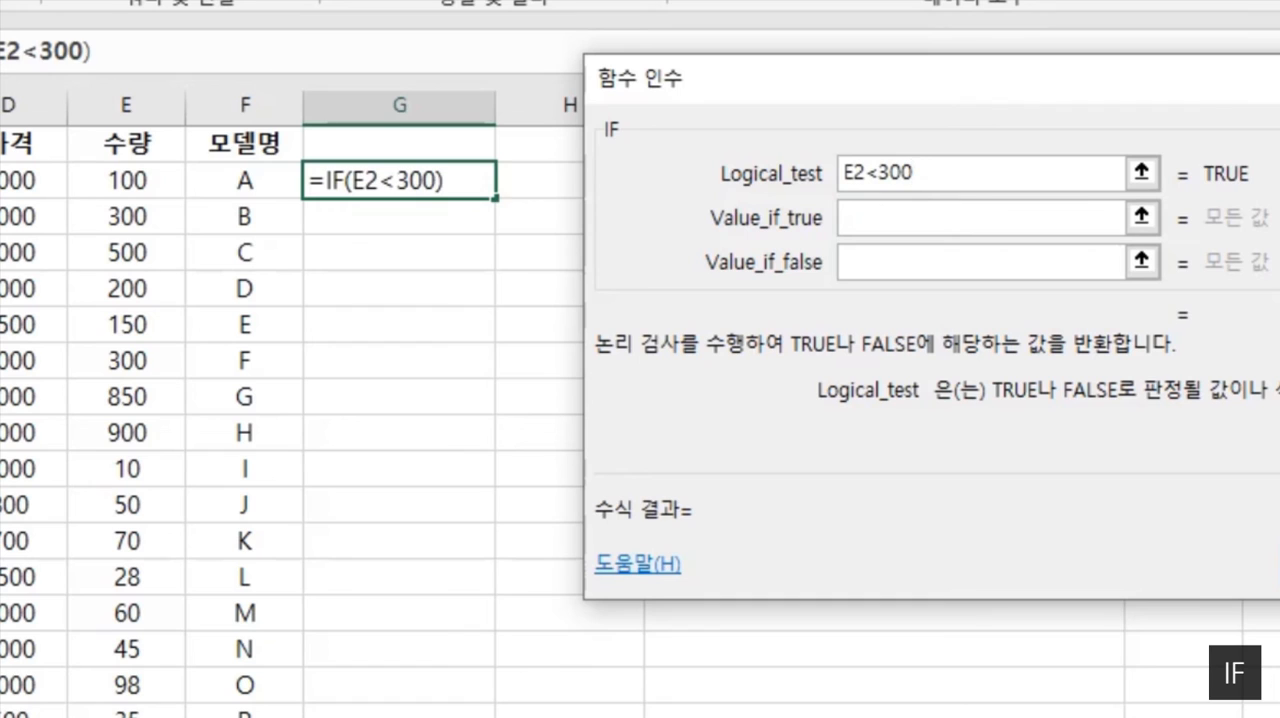
click(872, 173)
text(=)
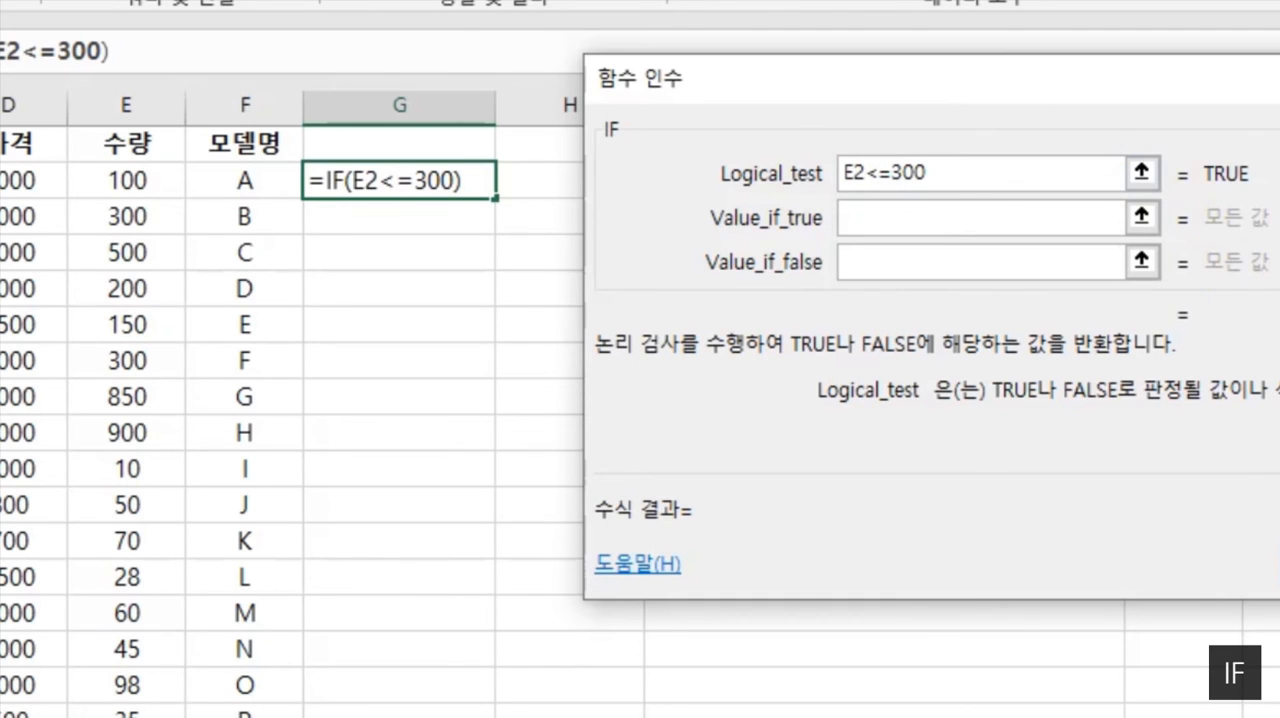
- Change the comparison operator in the logical test so that it reads E2>=300
click(891, 217)
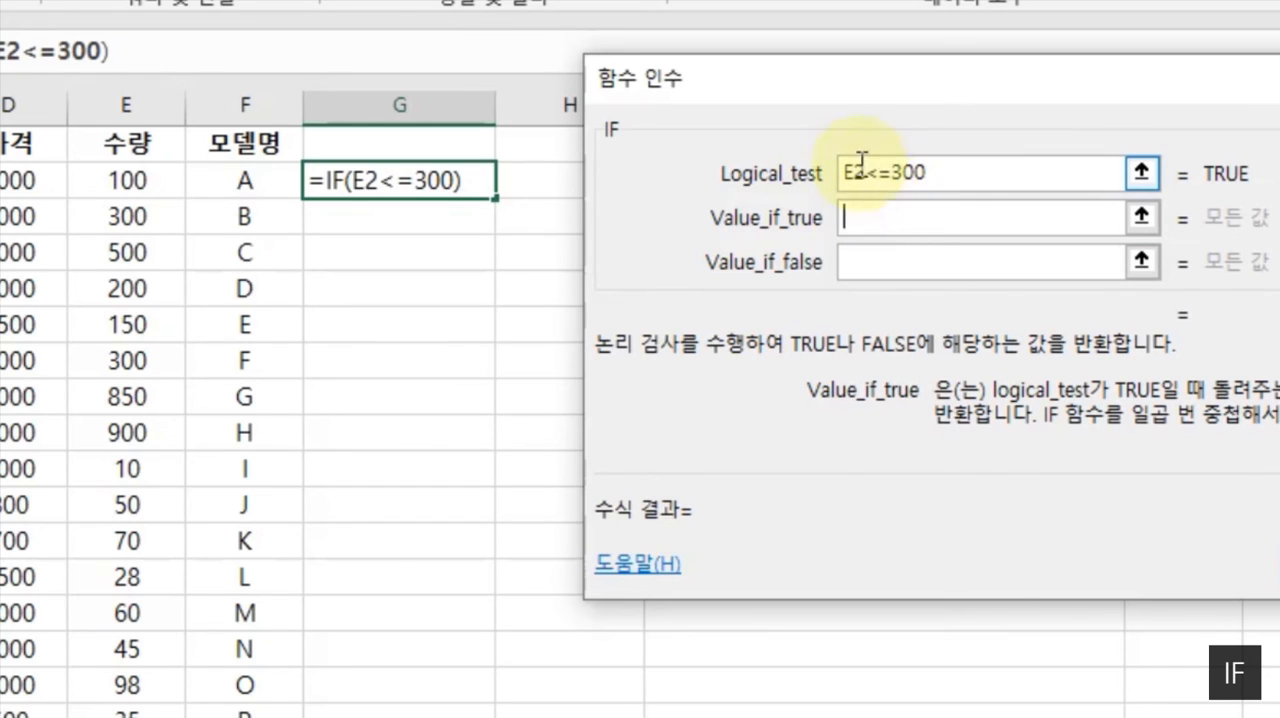
click(885, 175)
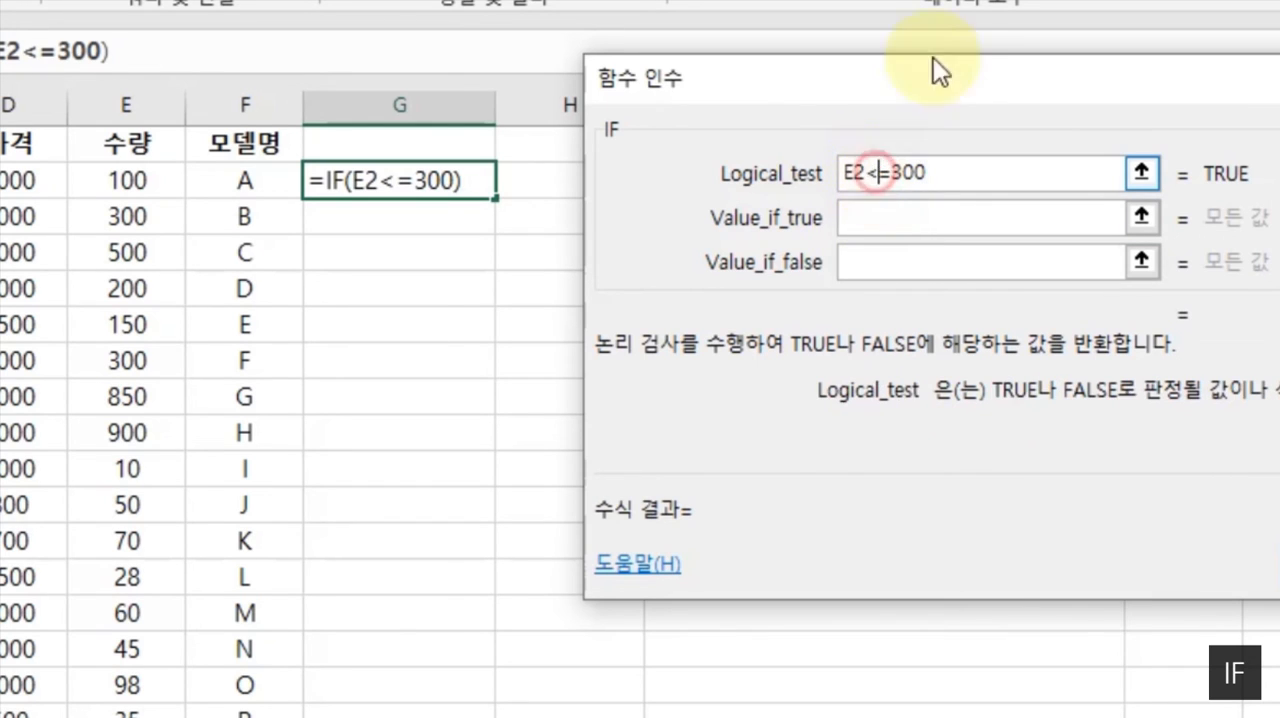
key(BackSpace)
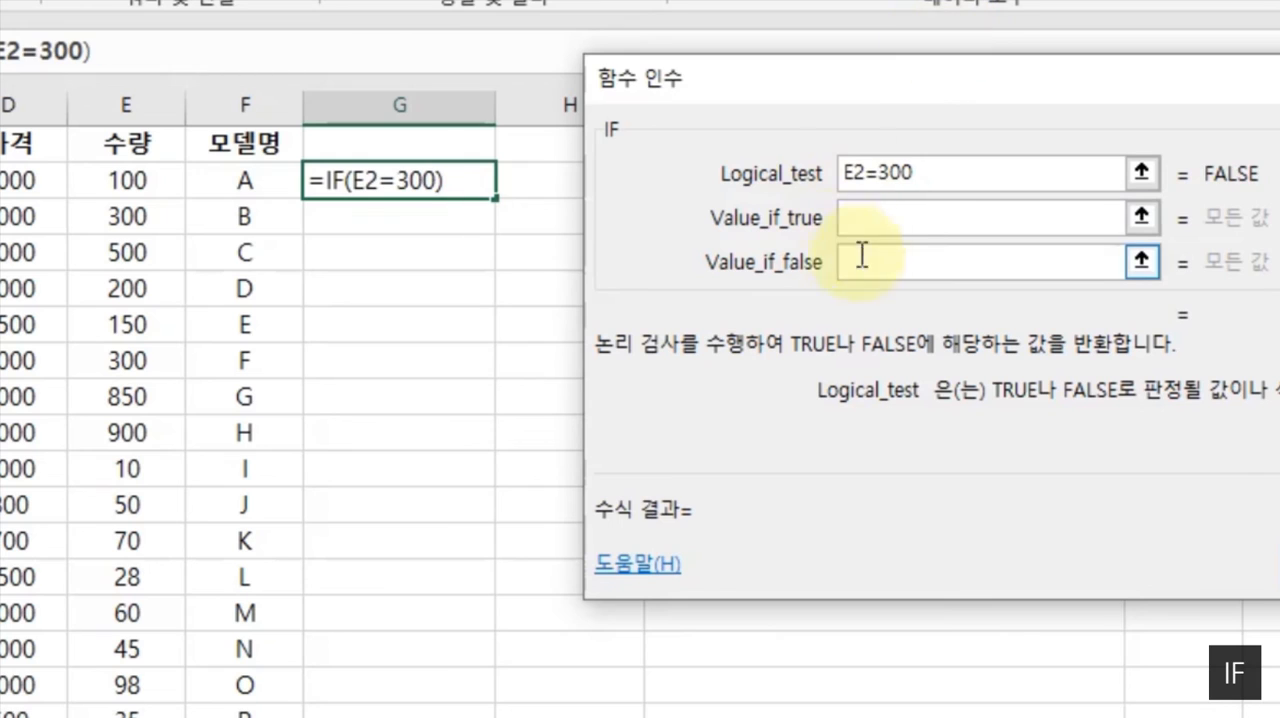
click(894, 217)
click(878, 175)
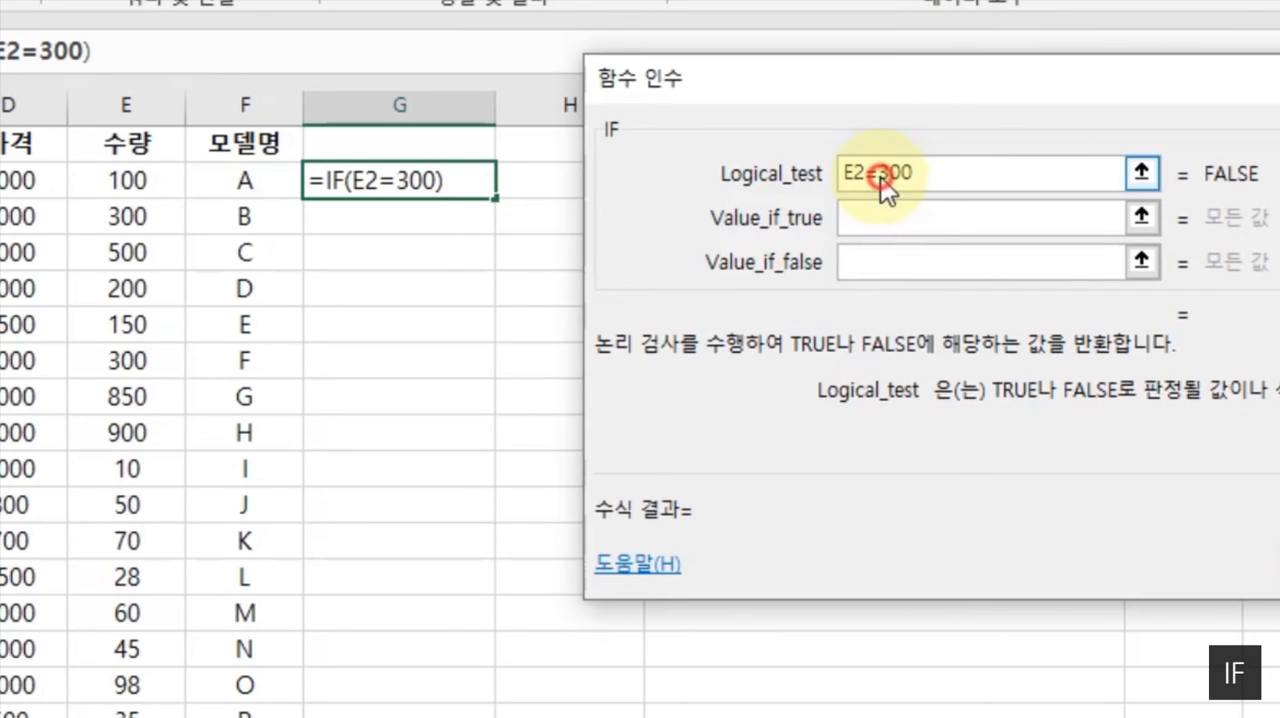
key(BackSpace)
text(>)
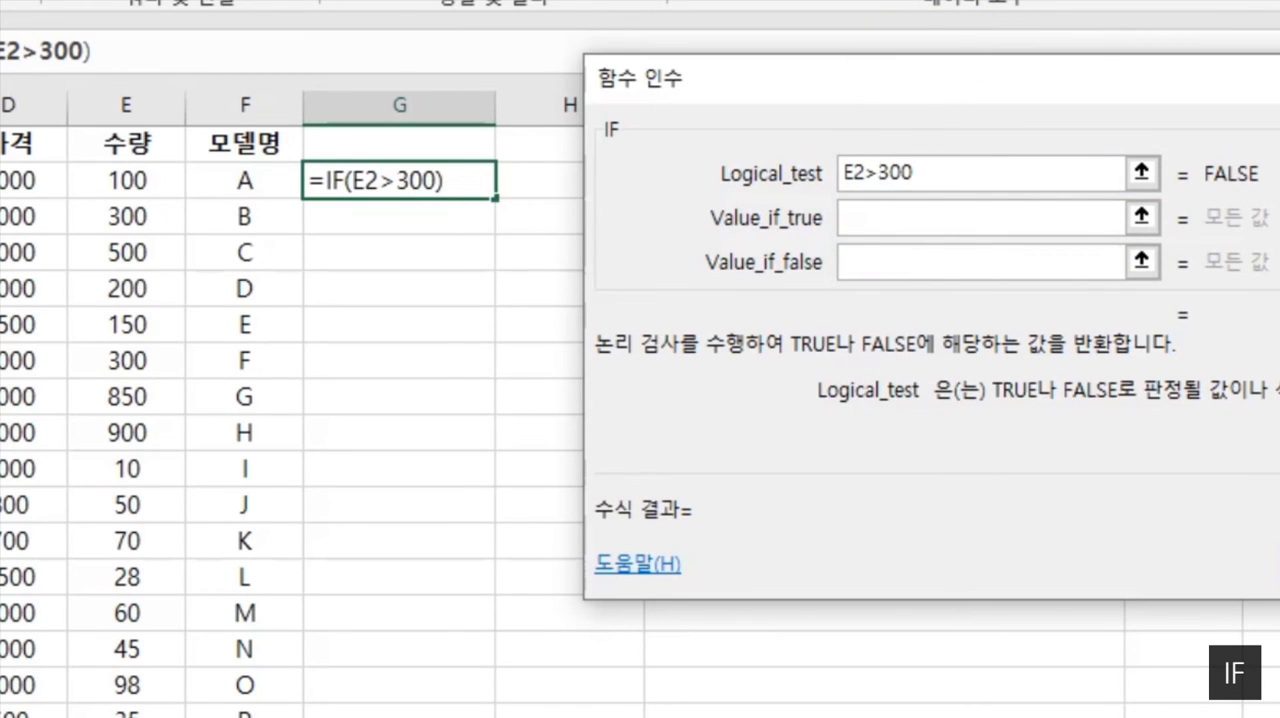
text(=)
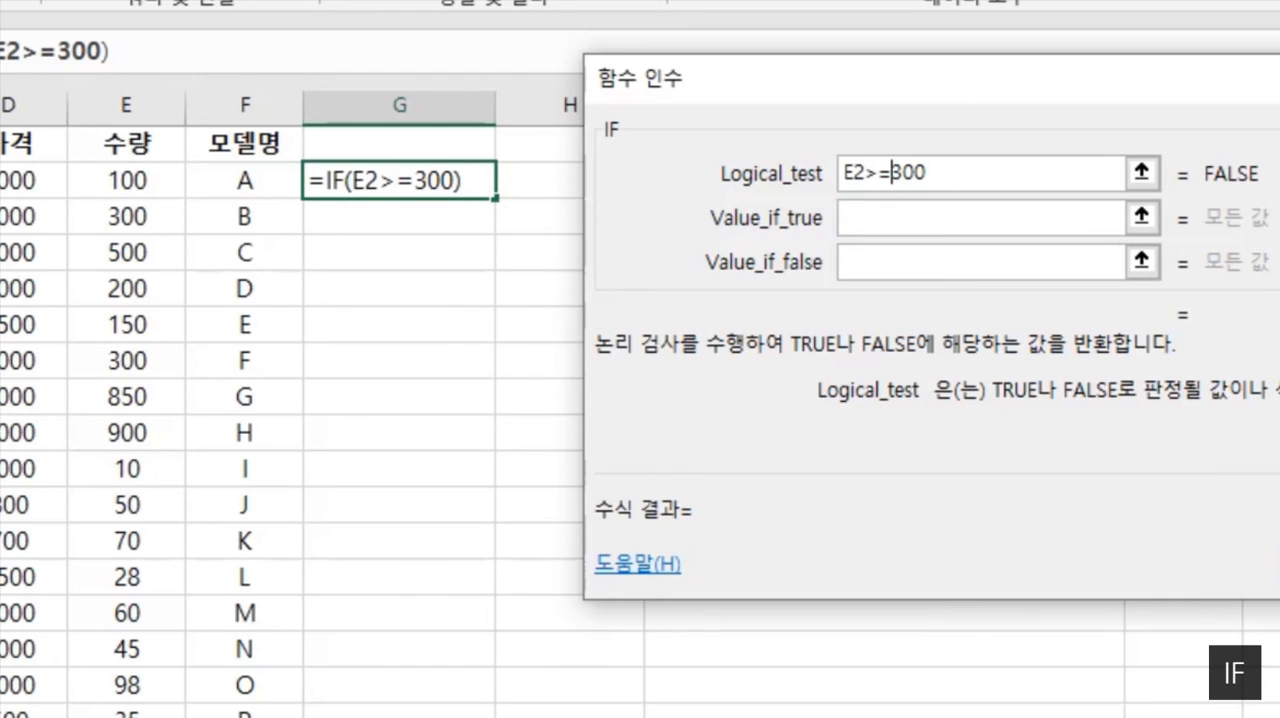
- Change the comparison operator in the IF function's logical test so that it reads E2<>300
click(888, 172)
key(BackSpace)
key(BackSpace)
text(<)
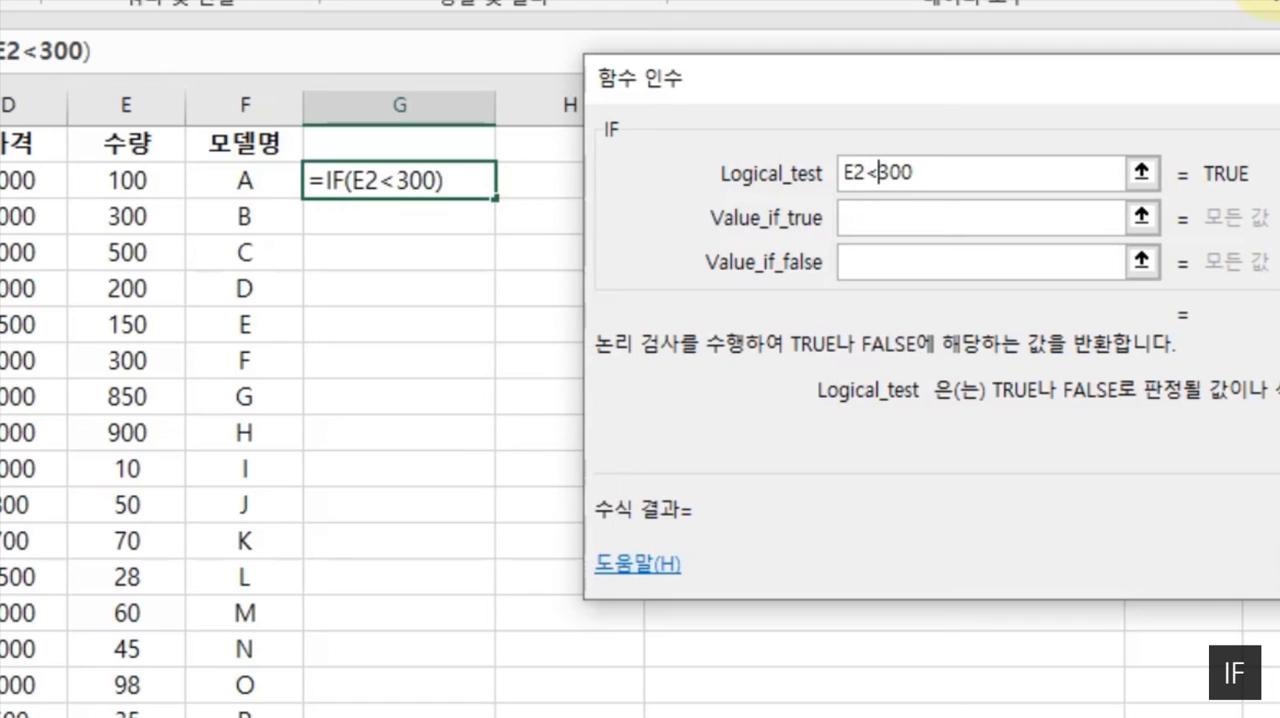
text(>)
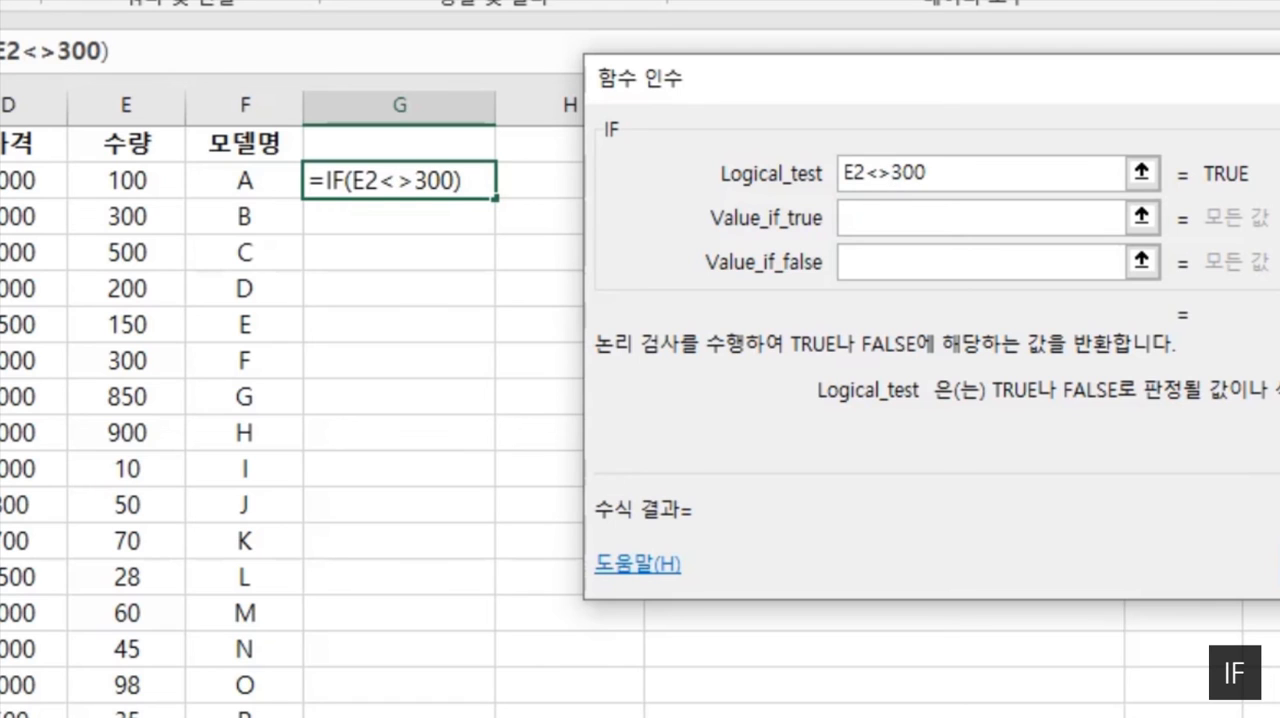
click(1034, 216)
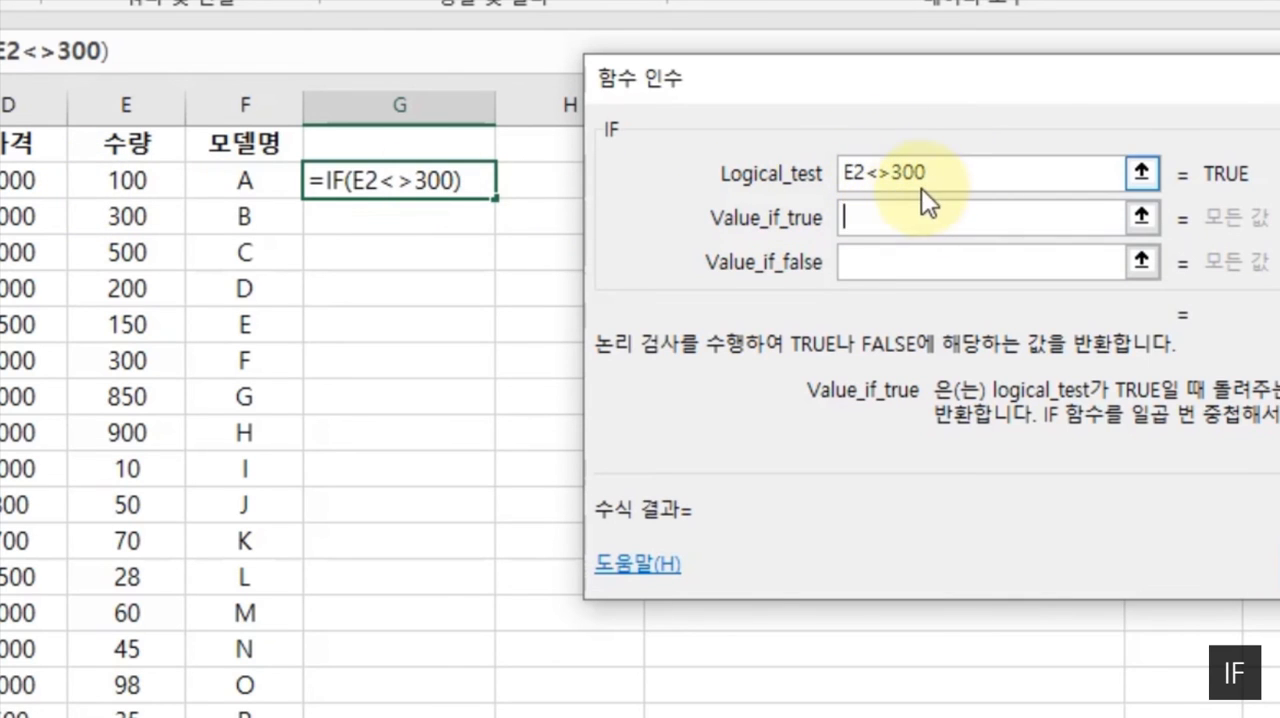
click(860, 180)
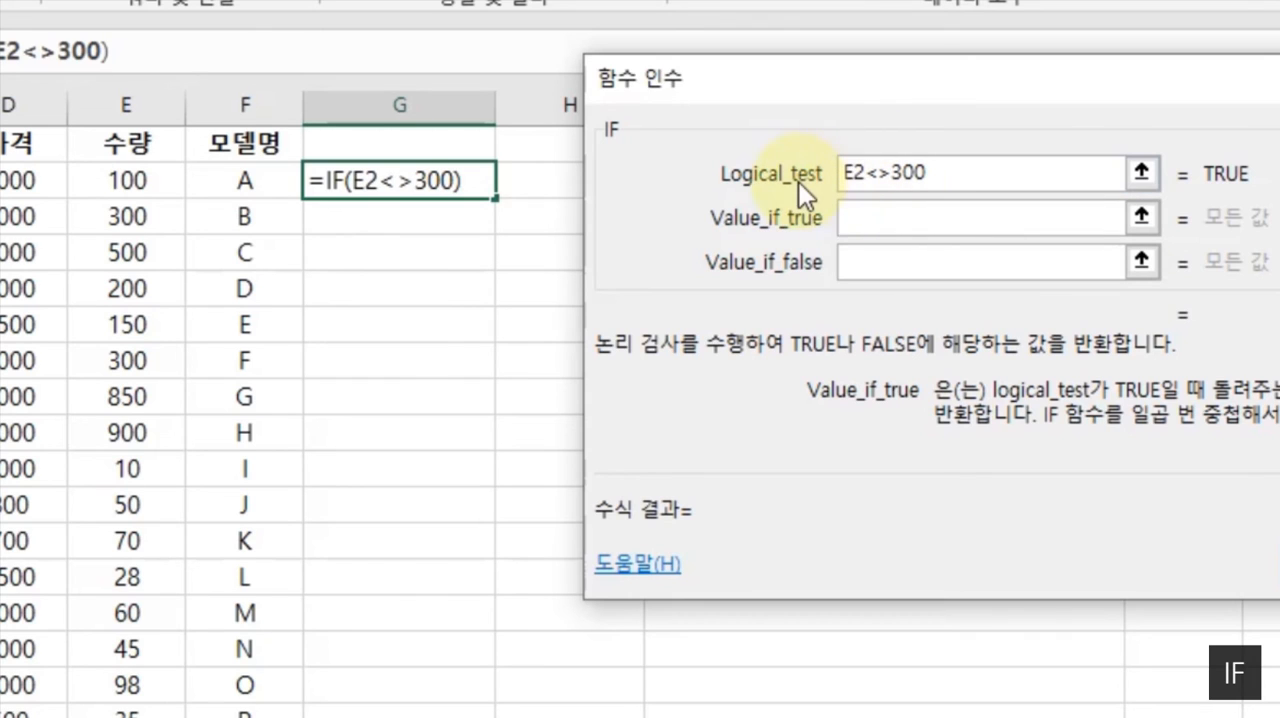
click(889, 180)
key(BackSpace)
key(BackSpace)
text(<>)
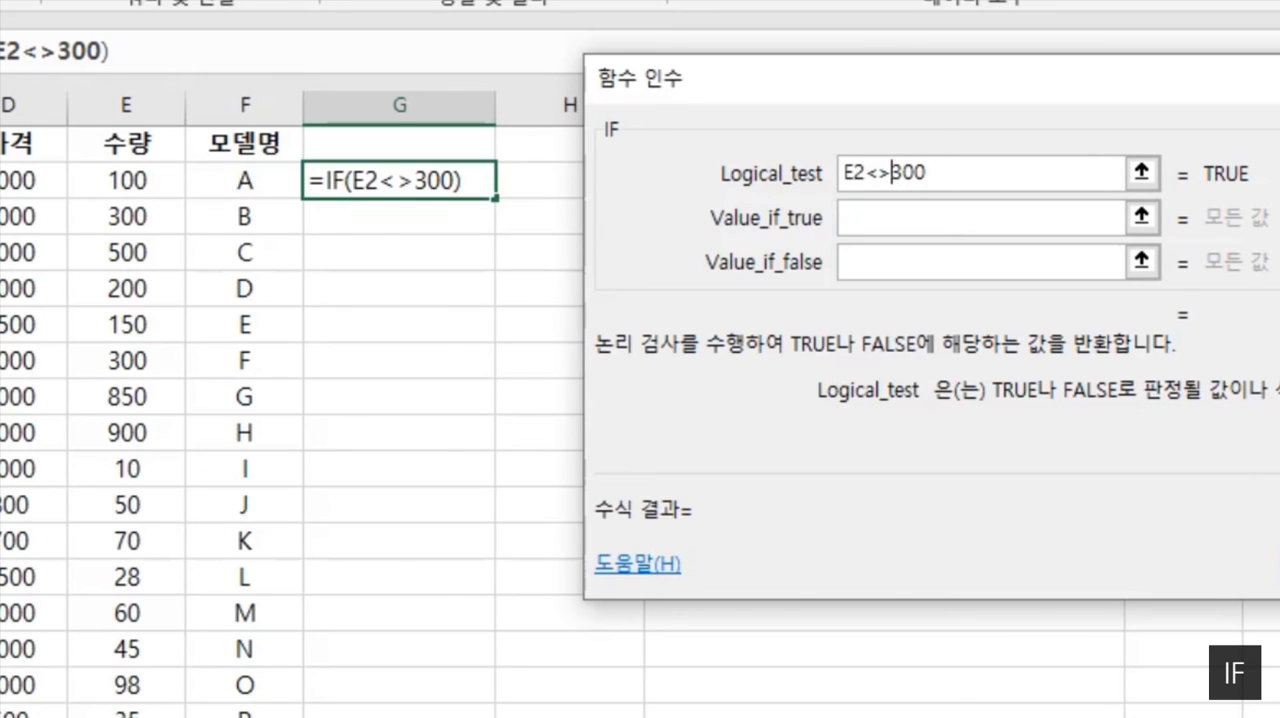
- Replace the comparison operator in the logical test so that the condition becomes E2<=300
key(BackSpace)
key(BackSpace)
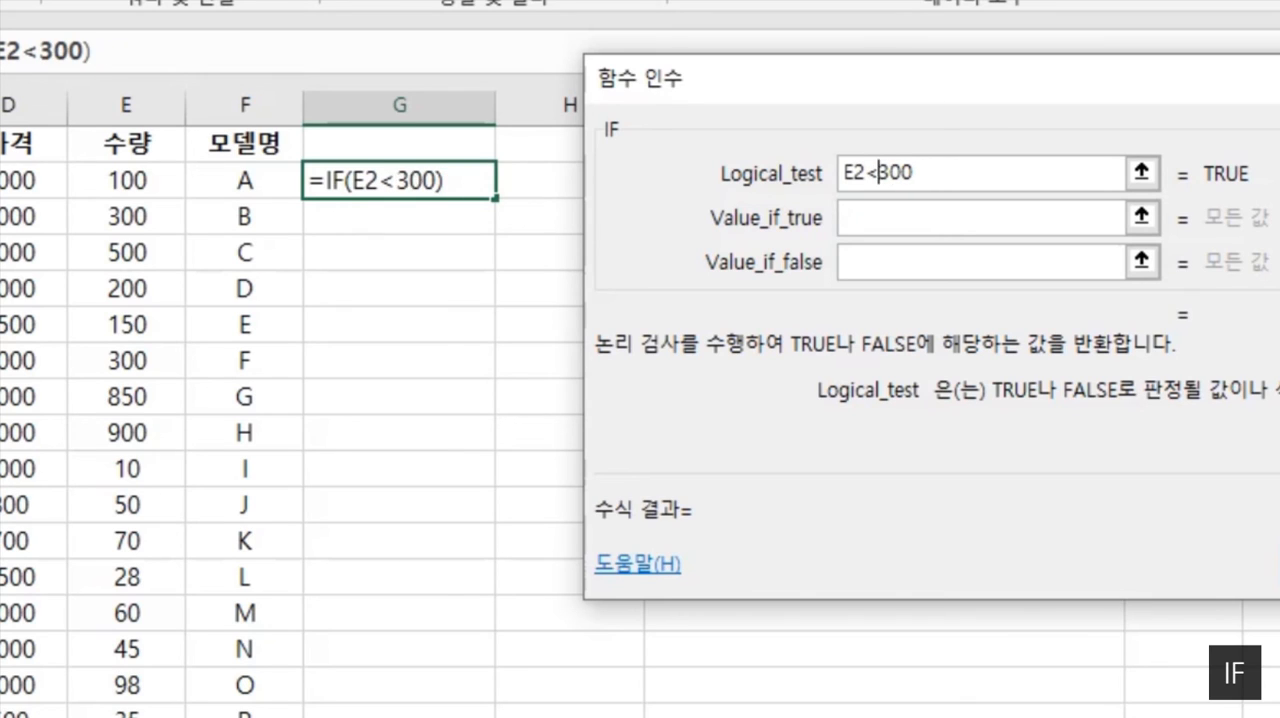
text(<=)
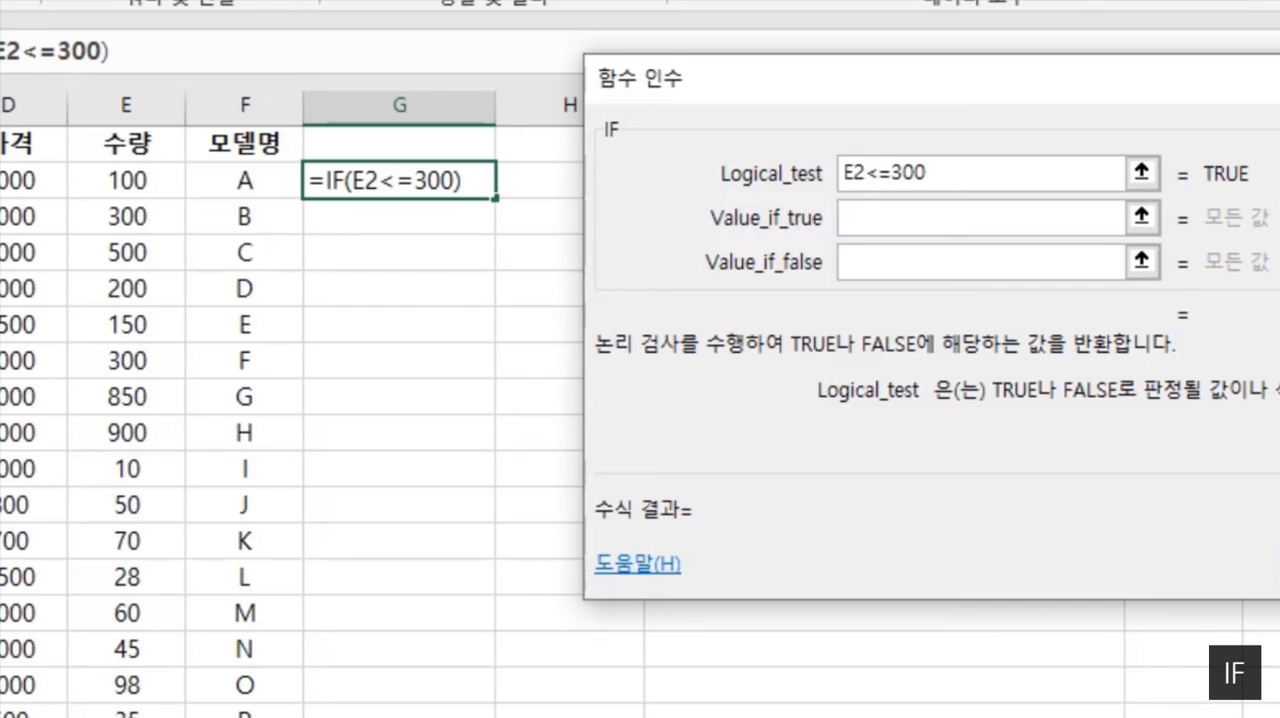
- Set the IF function's value for a true result to the text 작거나 같다
click(986, 228)
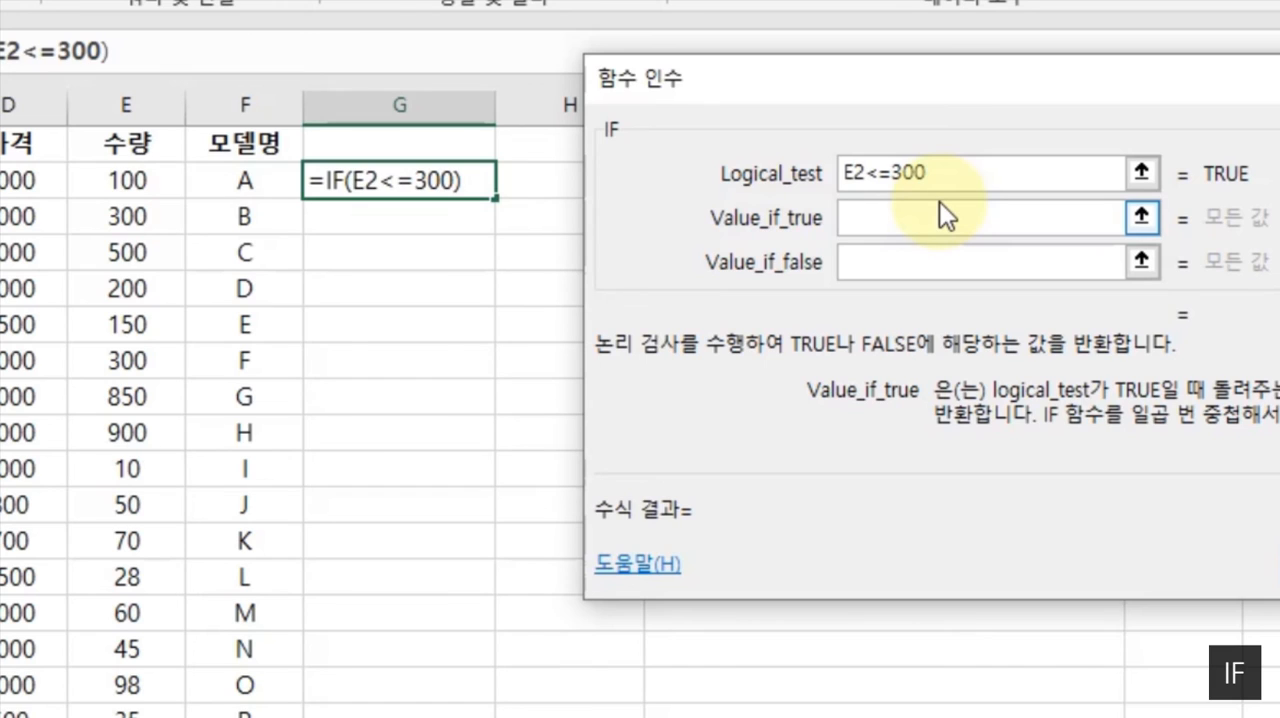
text(wk)
key(BackSpace)
key(BackSpace)
text(작거나)
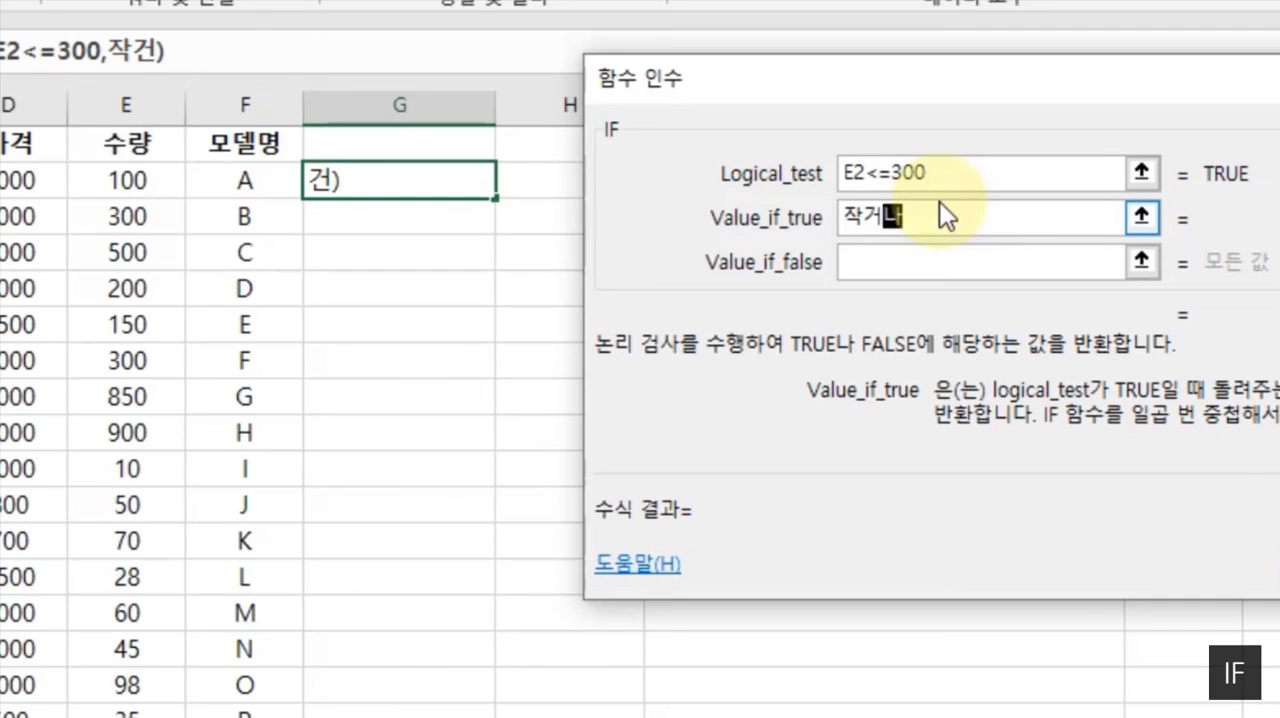
text( 같다)
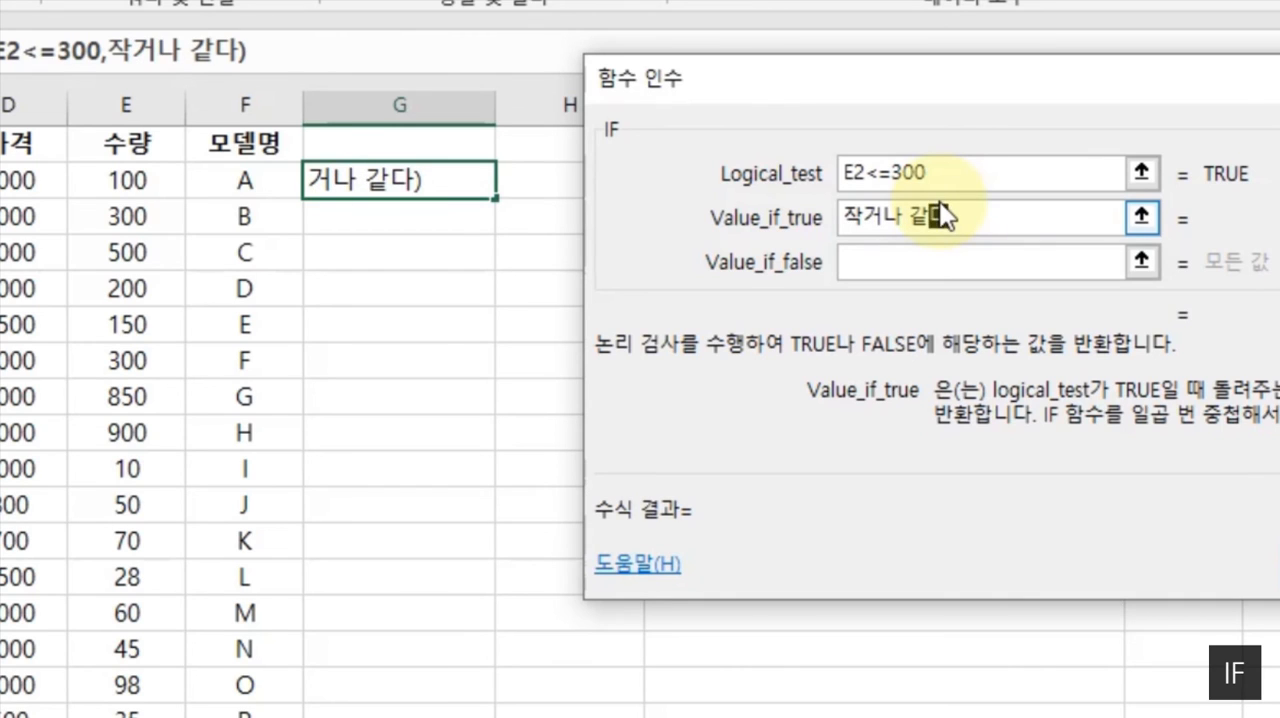
click(911, 259)
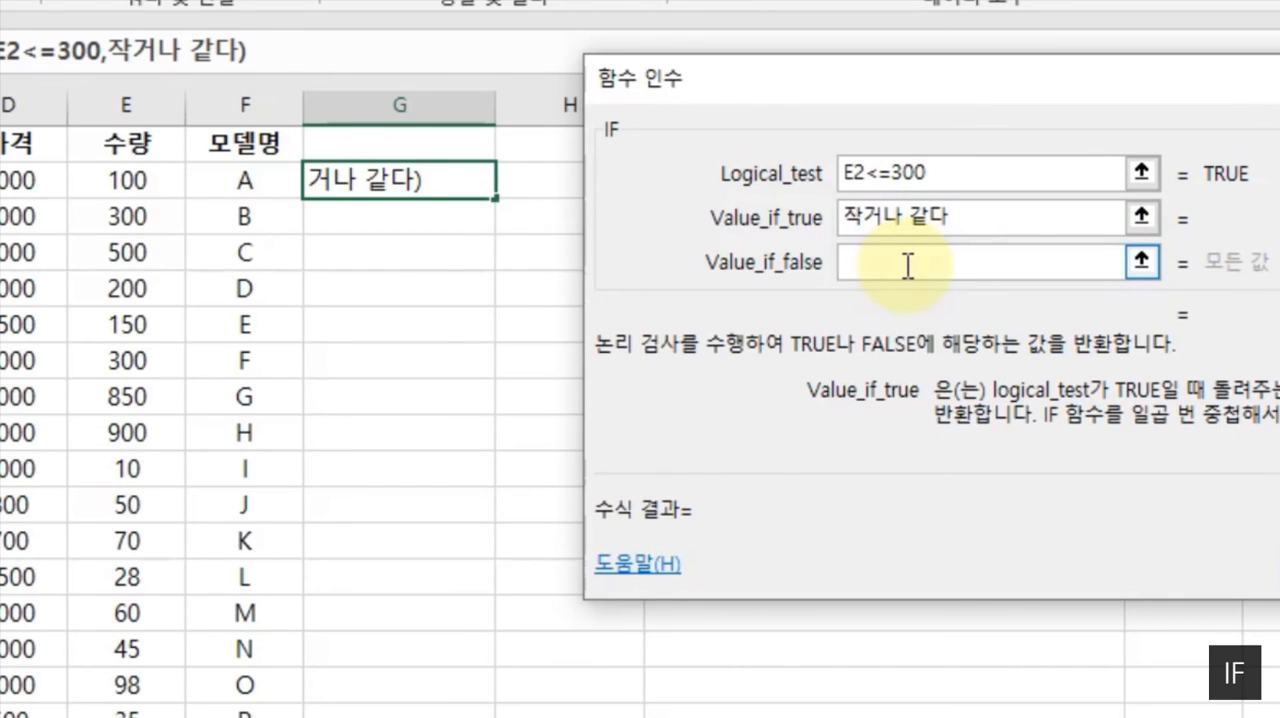
click(907, 265)
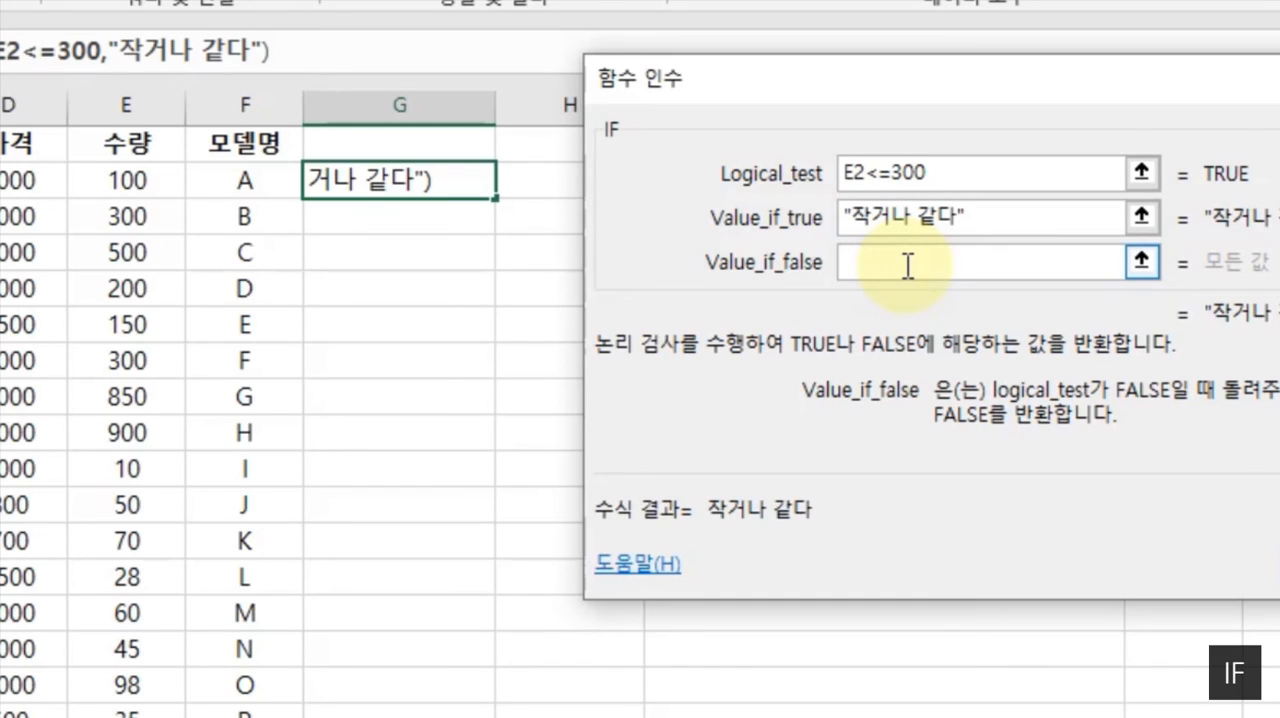
text(아니다)
key(BackSpace)
key(BackSpace)
key(BackSpace)
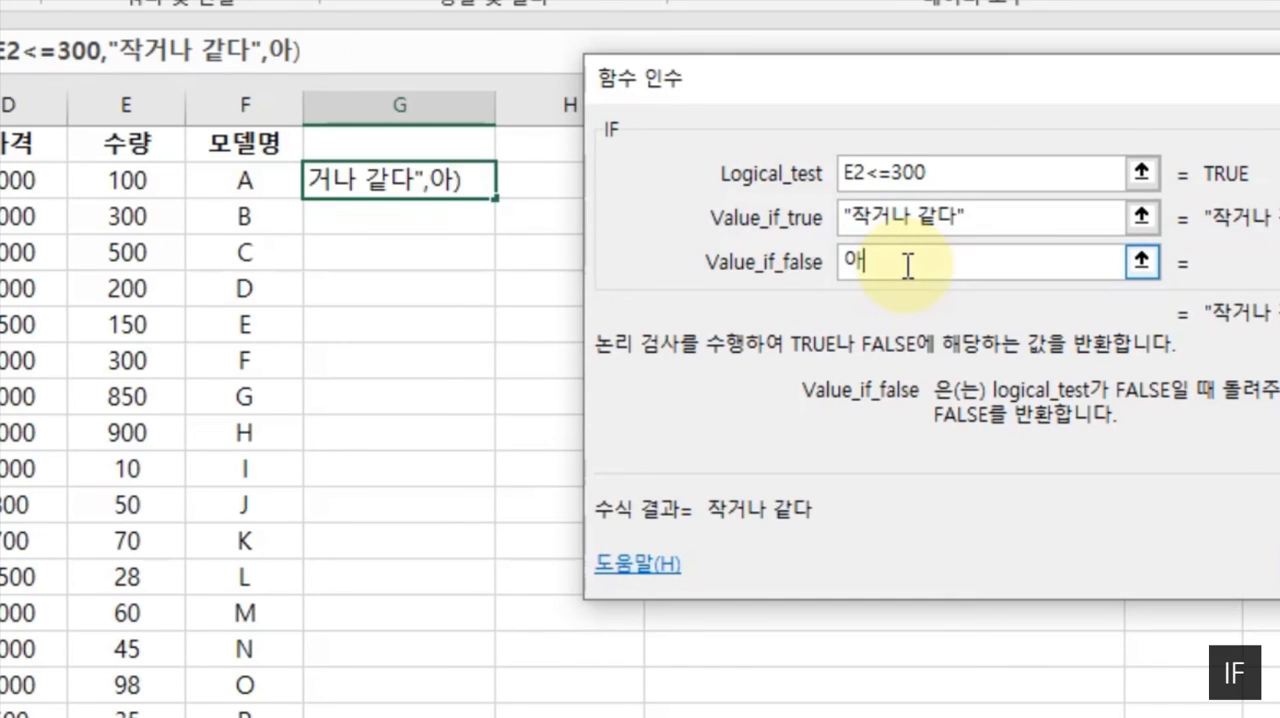
key(BackSpace)
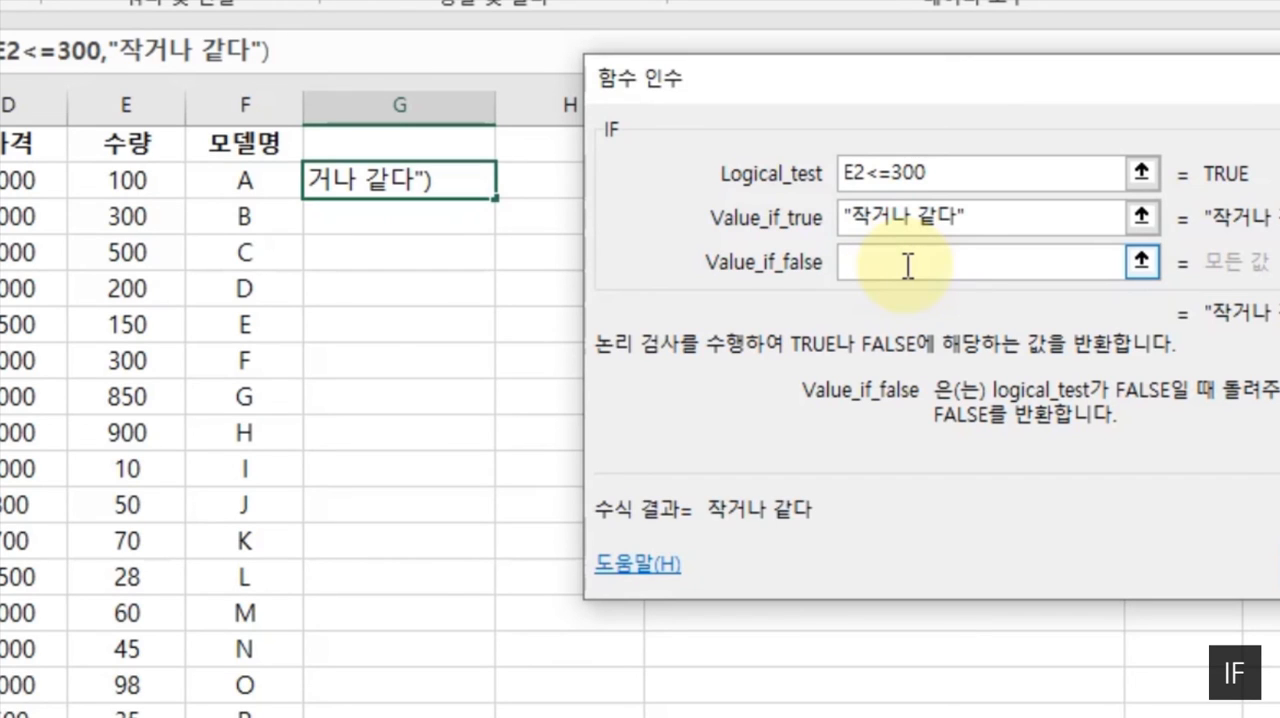
- Set the IF function's value for a false result to empty text ("") and enter the formula in G2
click(995, 220)
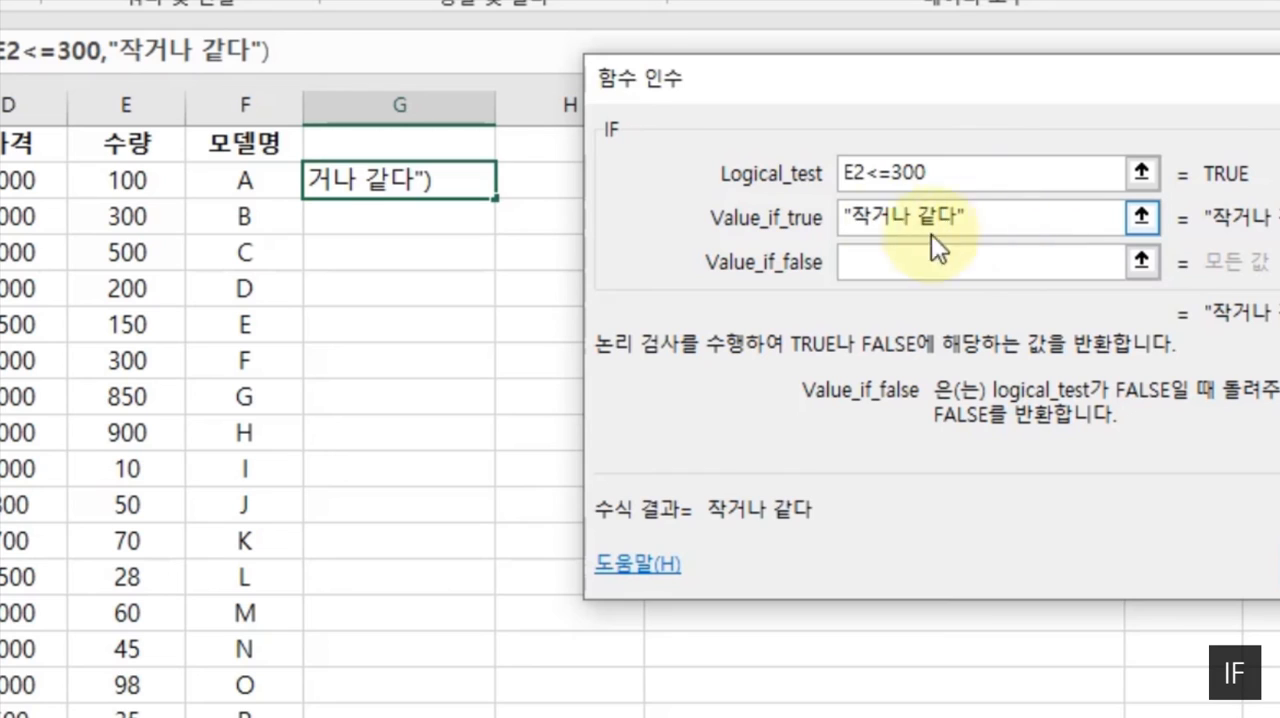
click(899, 253)
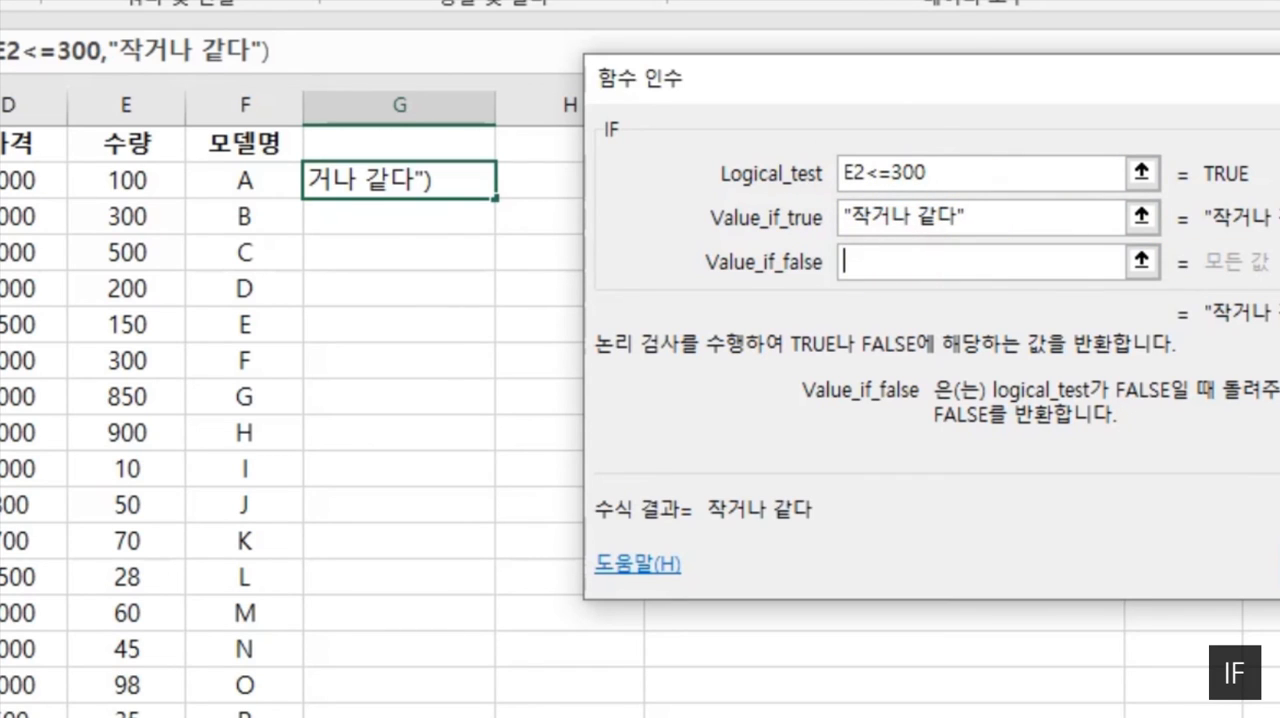
text("")
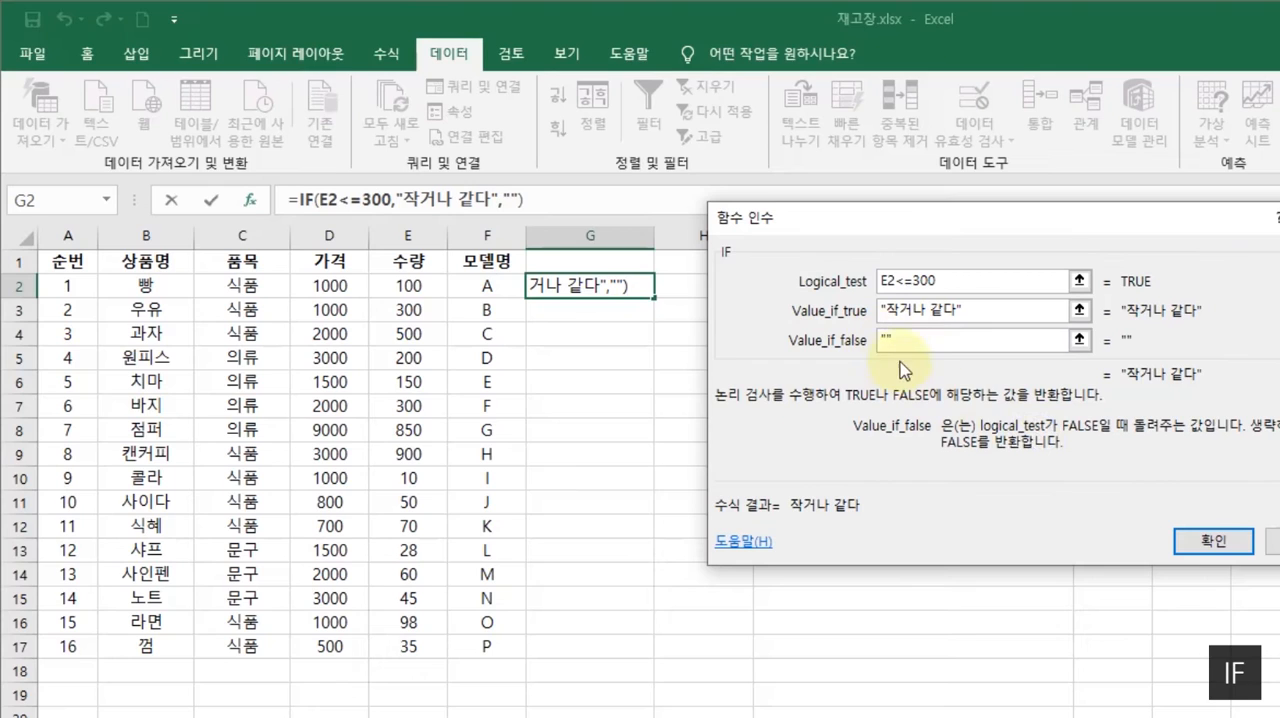
click(1224, 548)
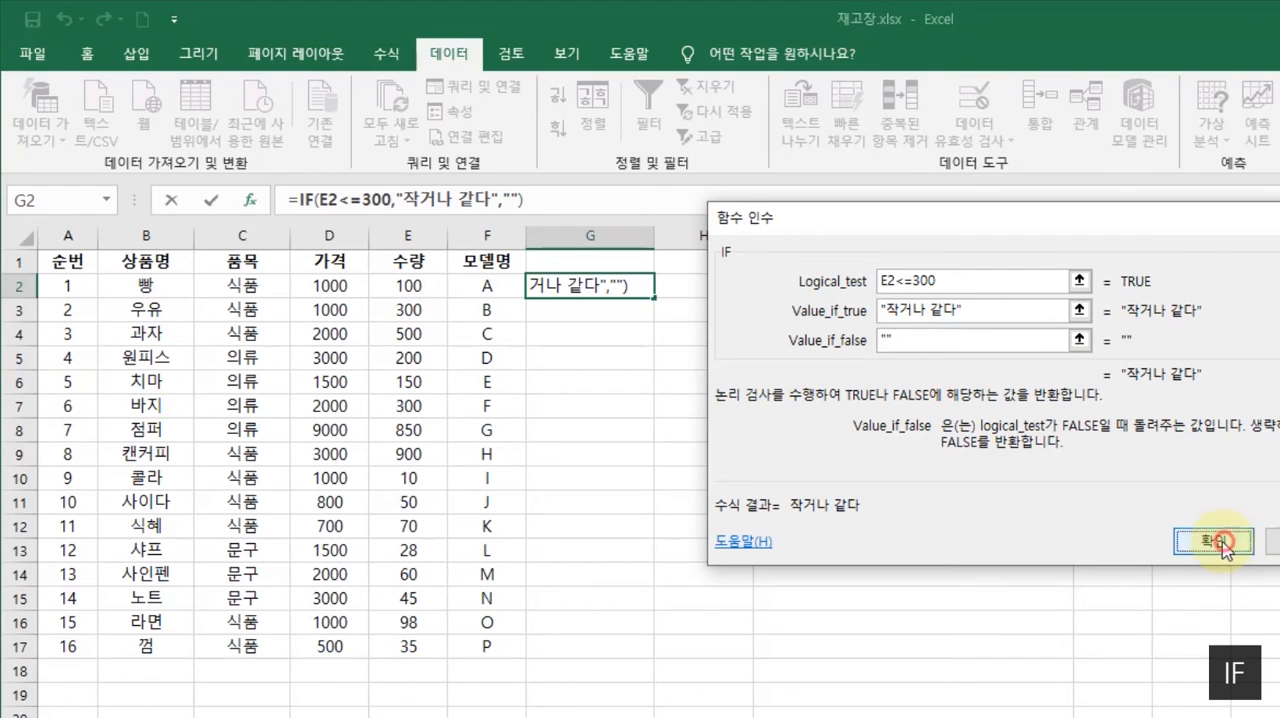
- Fill the IF formula from G2 down column G to G17
click(414, 285)
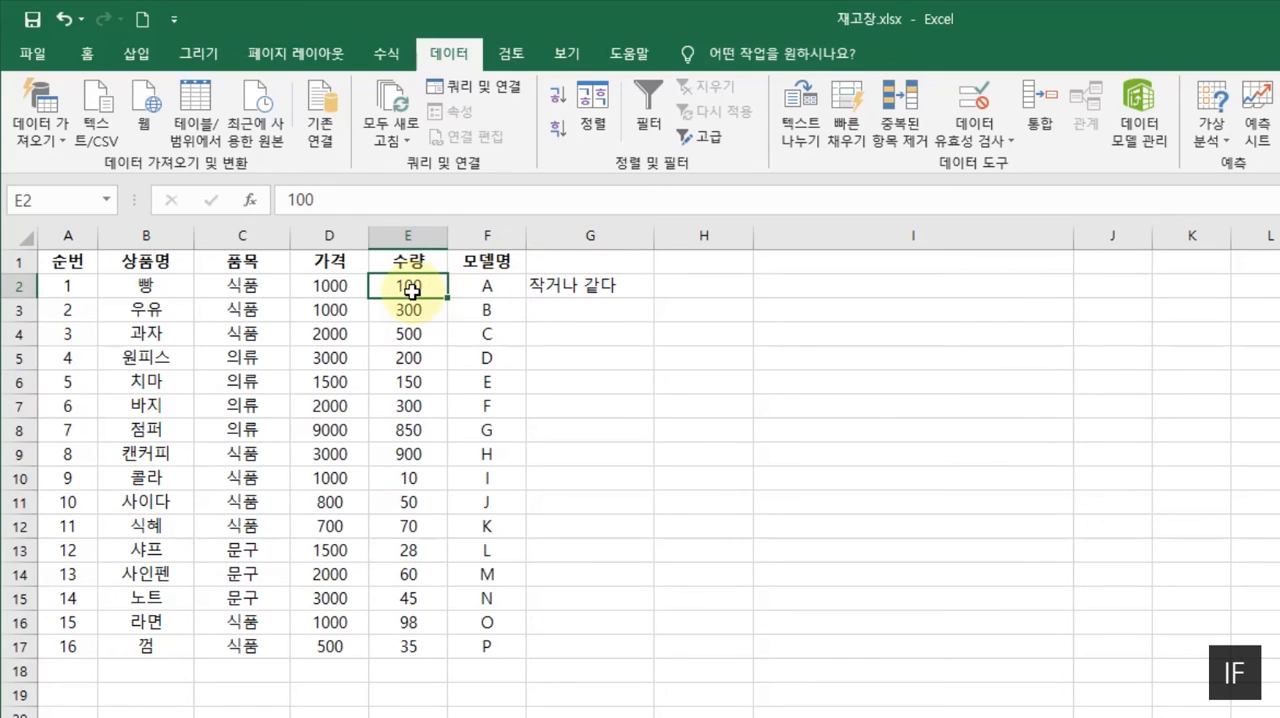
click(580, 288)
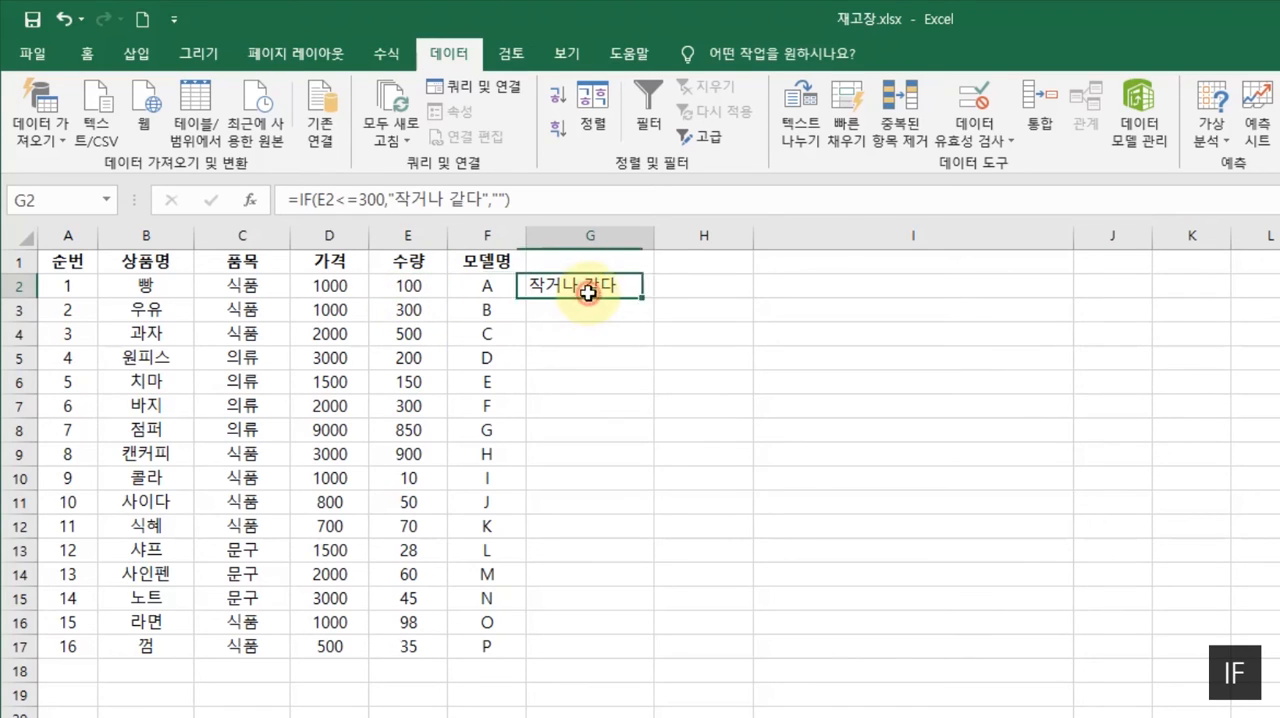
double_click(652, 300)
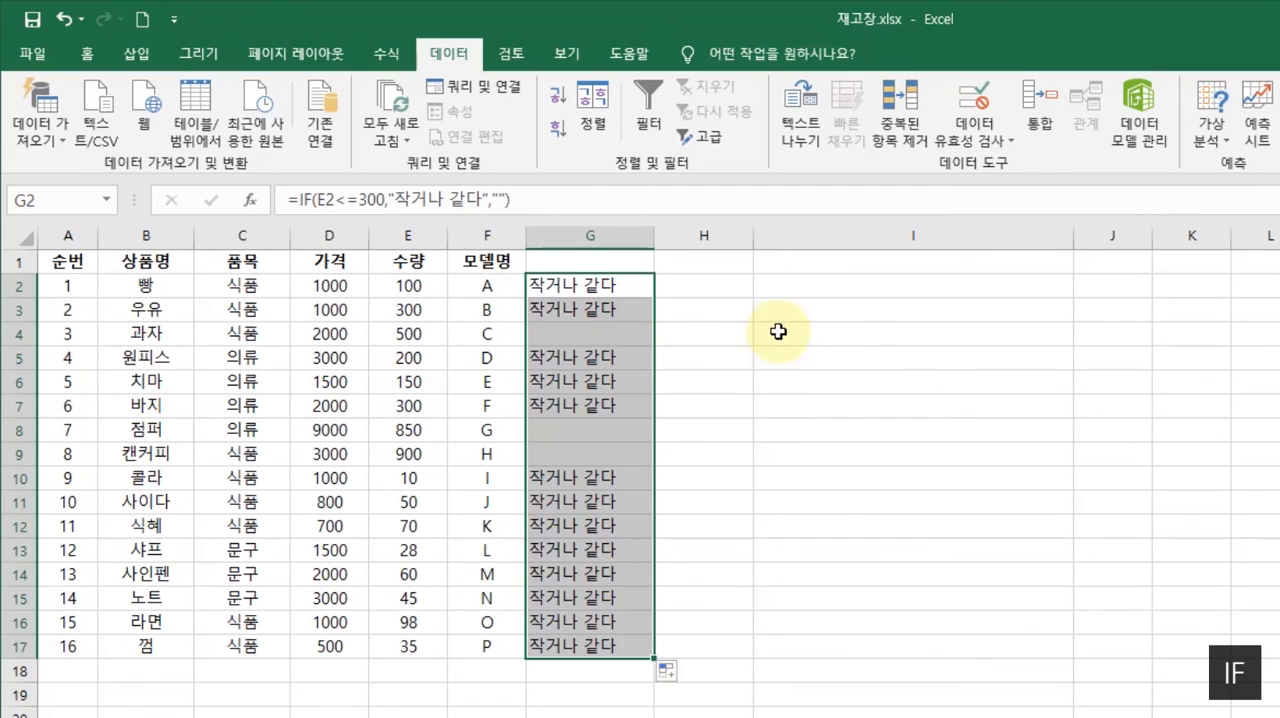
click(770, 334)
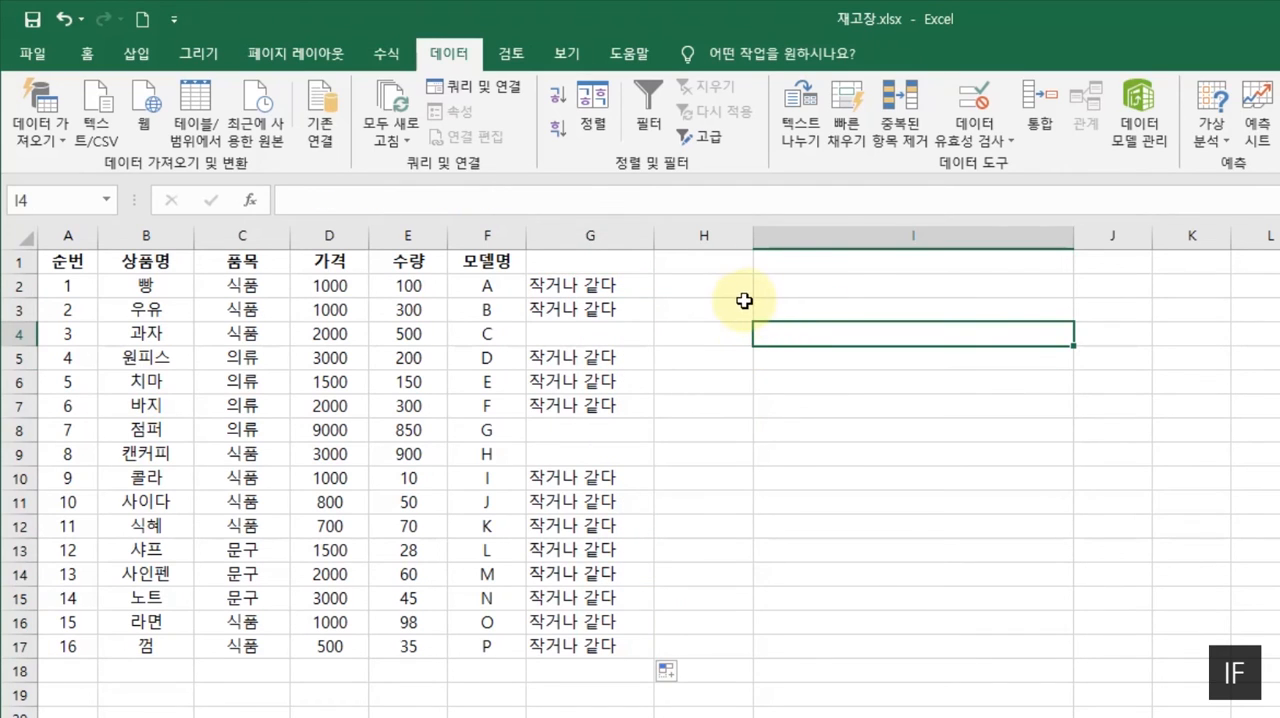
- Compare the labelled and blank results in column G with the quantities in column E against the 300 threshold
click(407, 310)
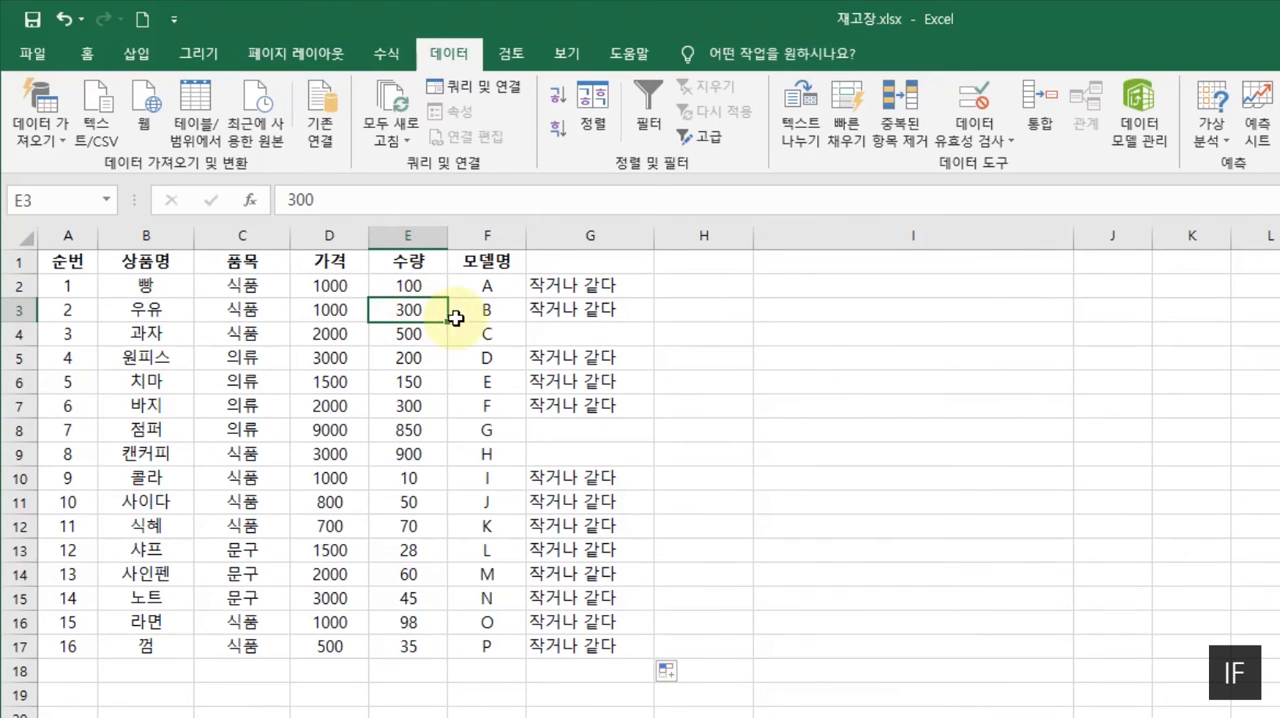
click(588, 309)
click(602, 284)
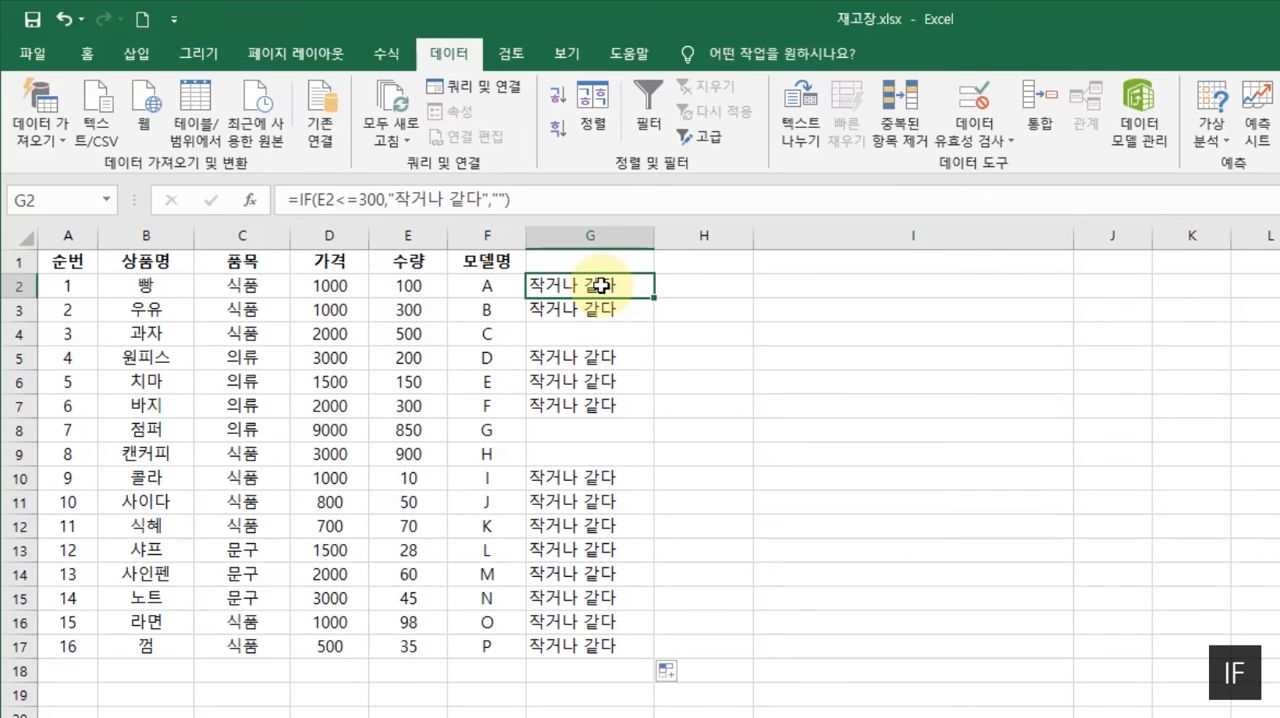
click(564, 337)
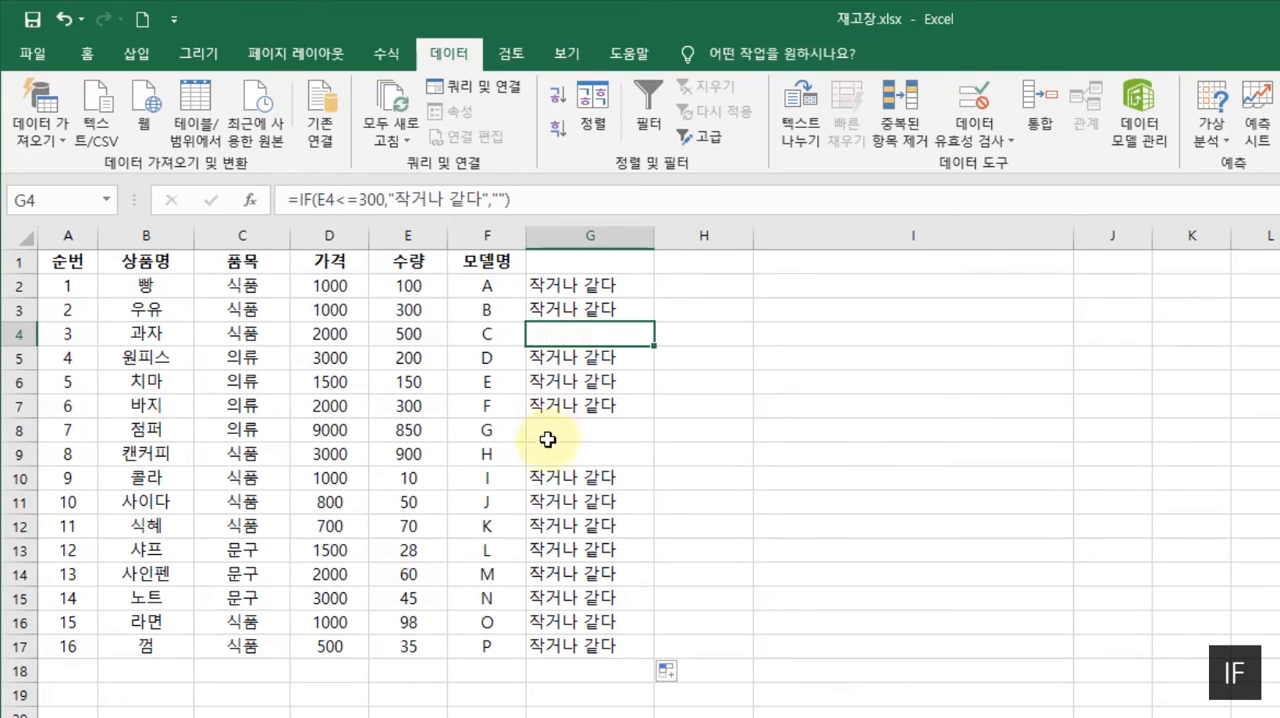
click(556, 430)
click(551, 455)
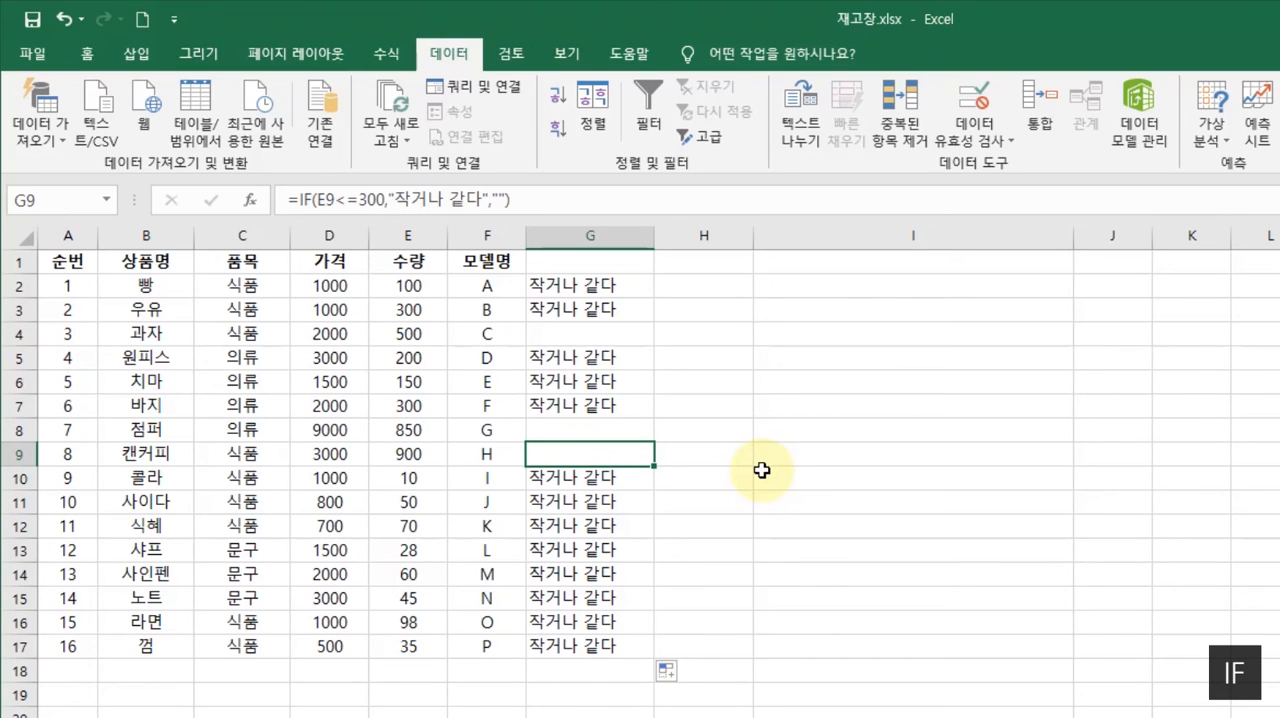
click(569, 333)
click(573, 427)
click(571, 476)
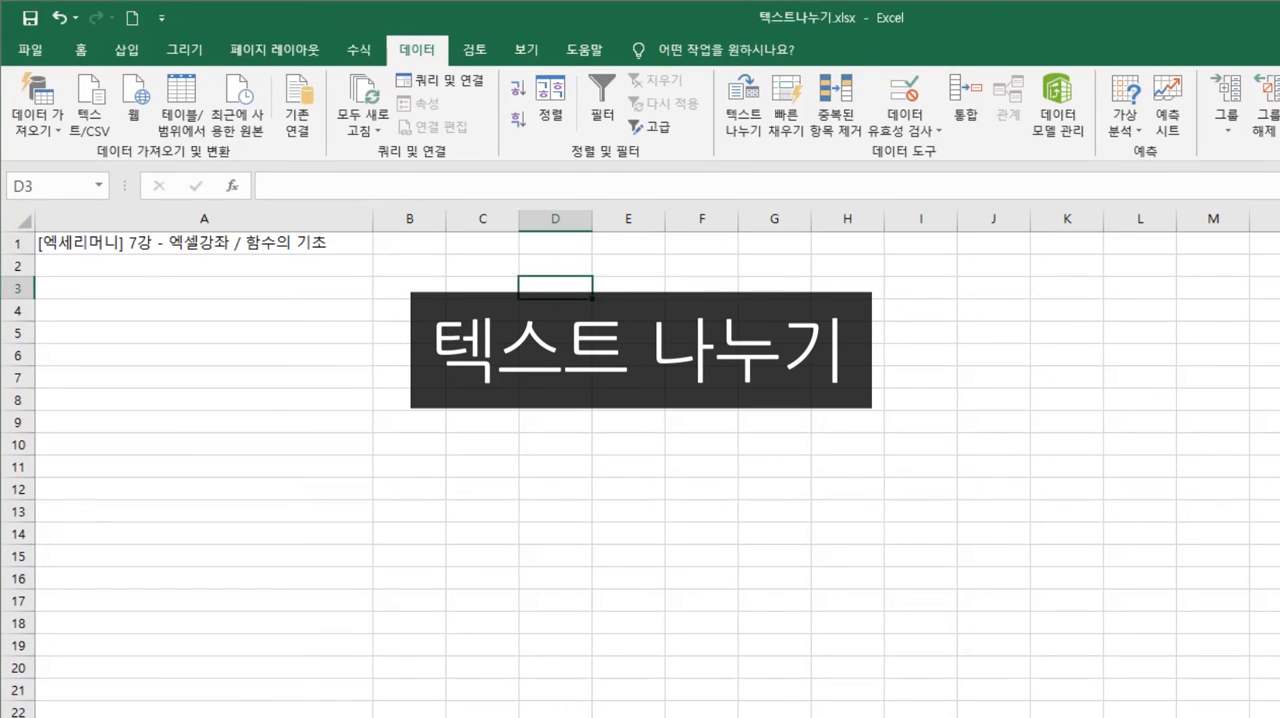
click(521, 222)
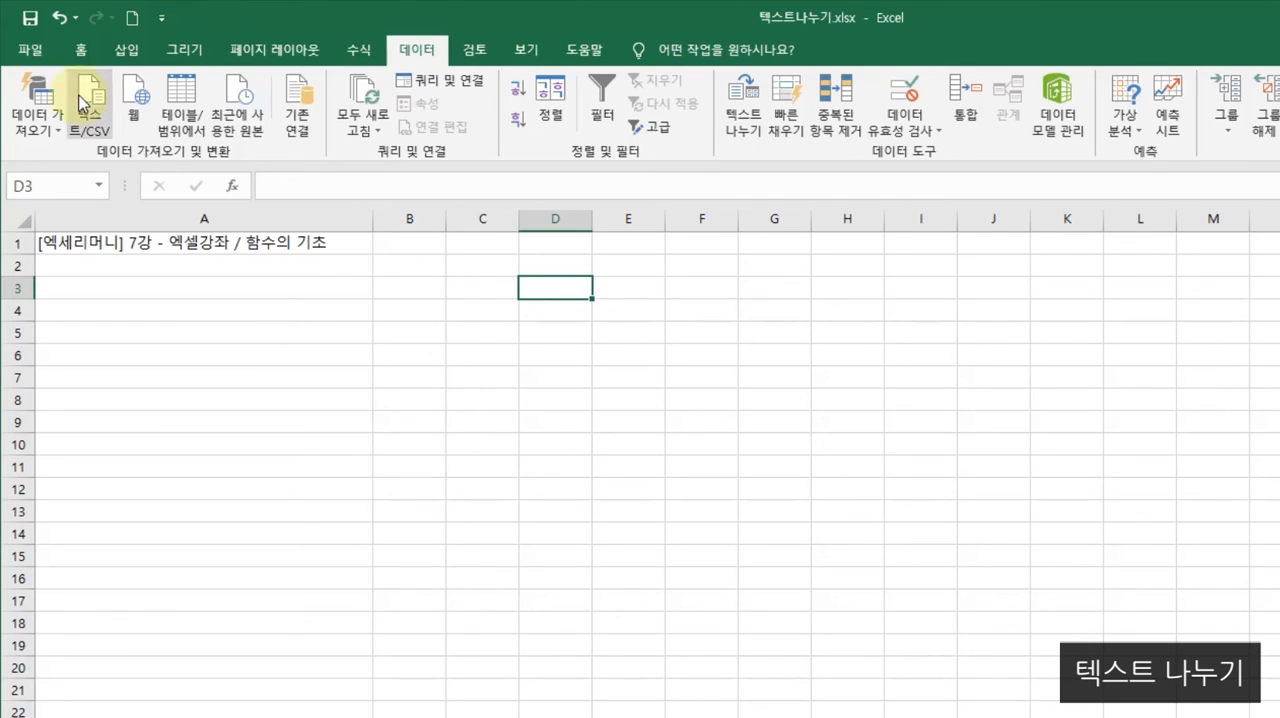
click(80, 49)
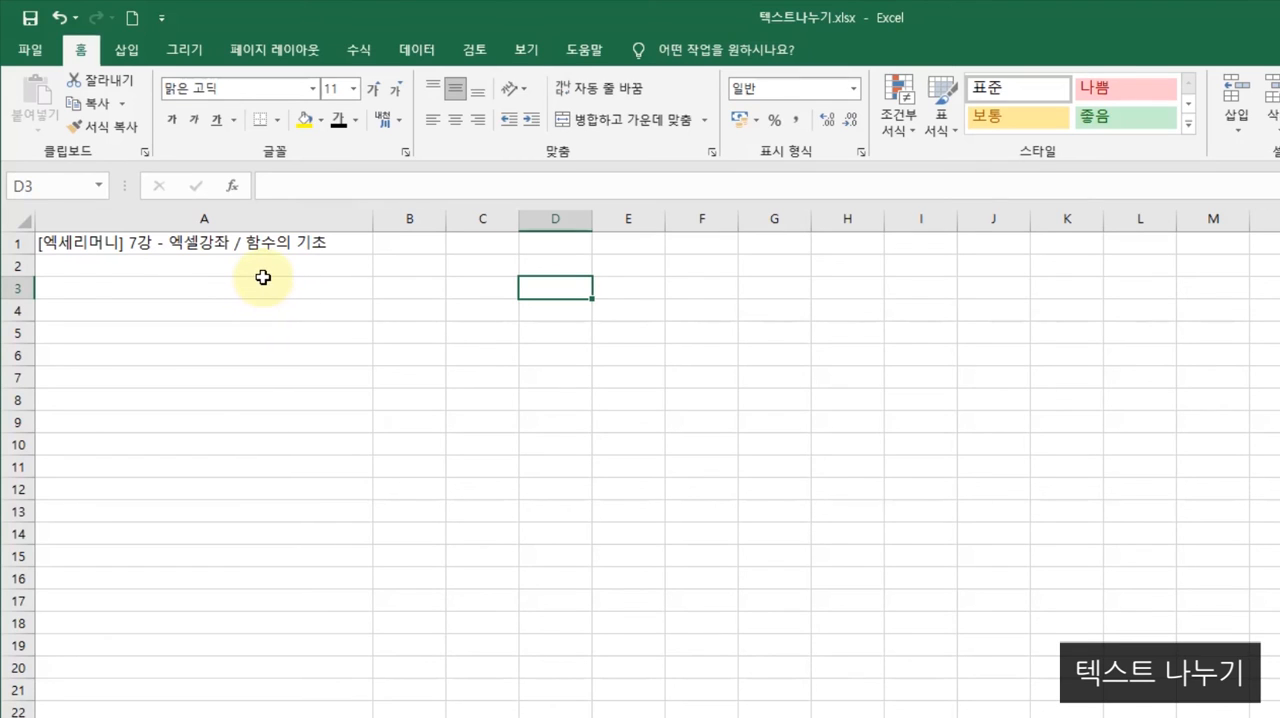
click(420, 52)
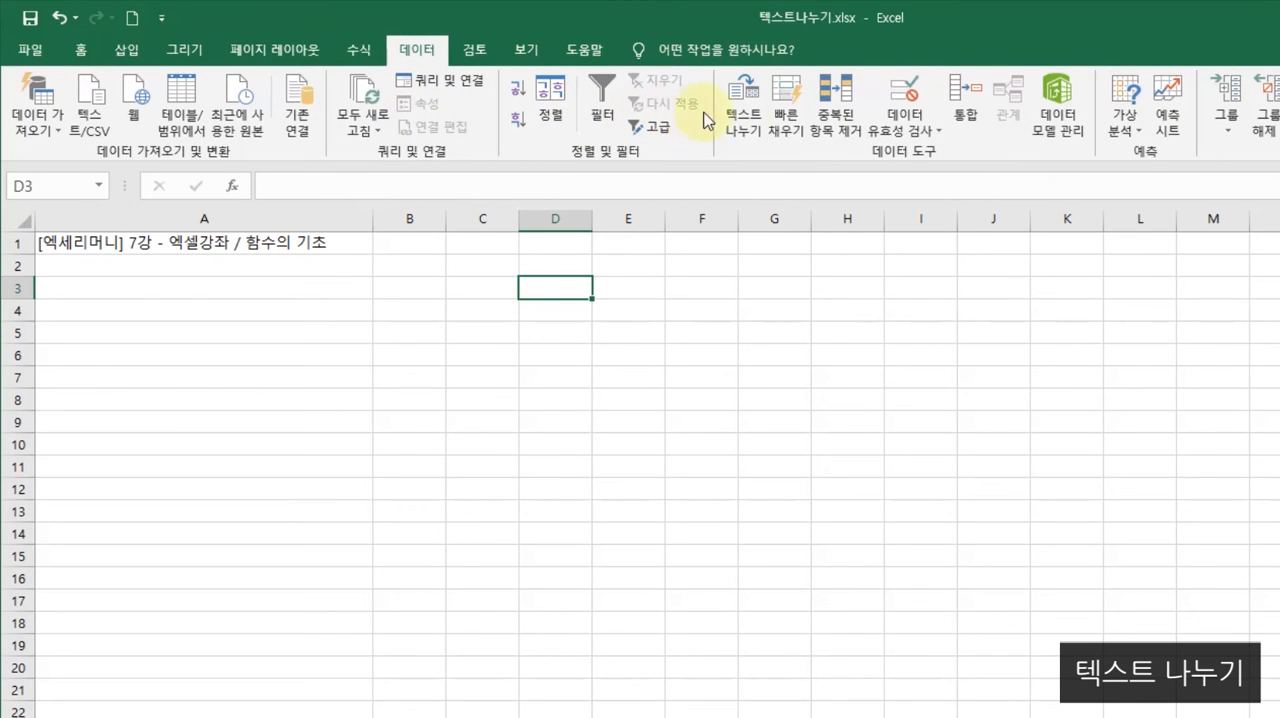
click(760, 95)
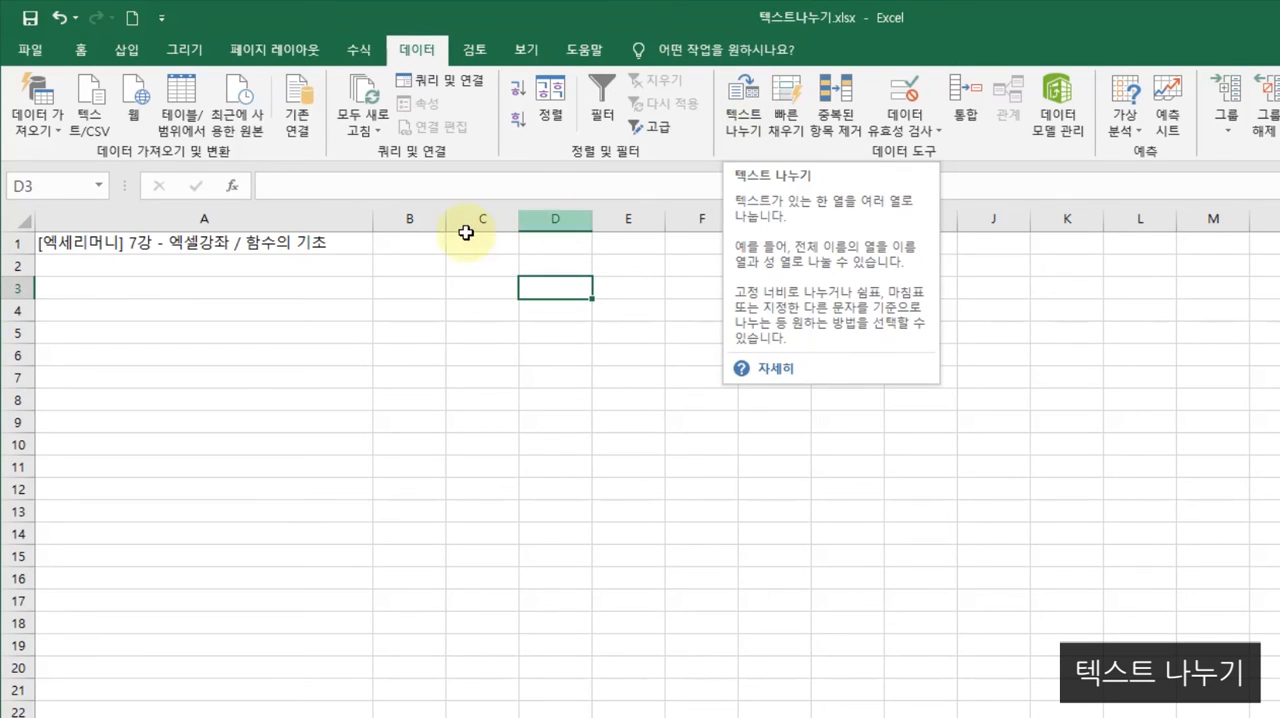
click(391, 267)
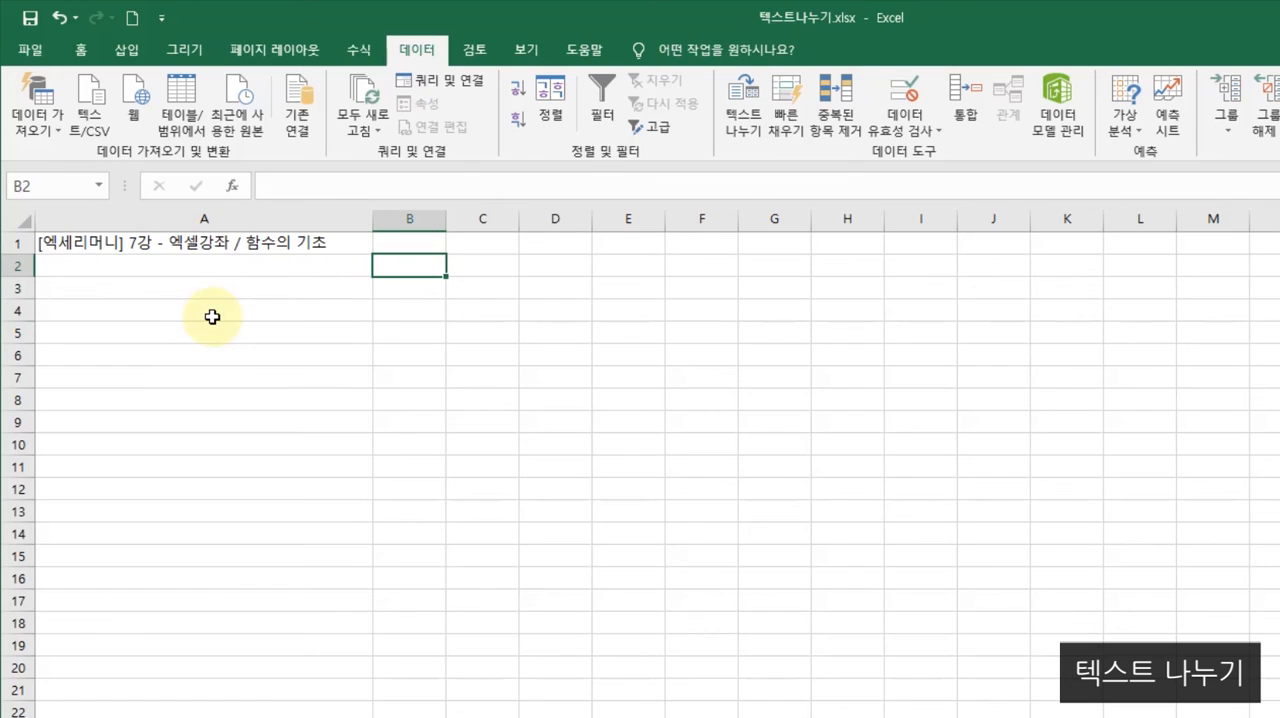
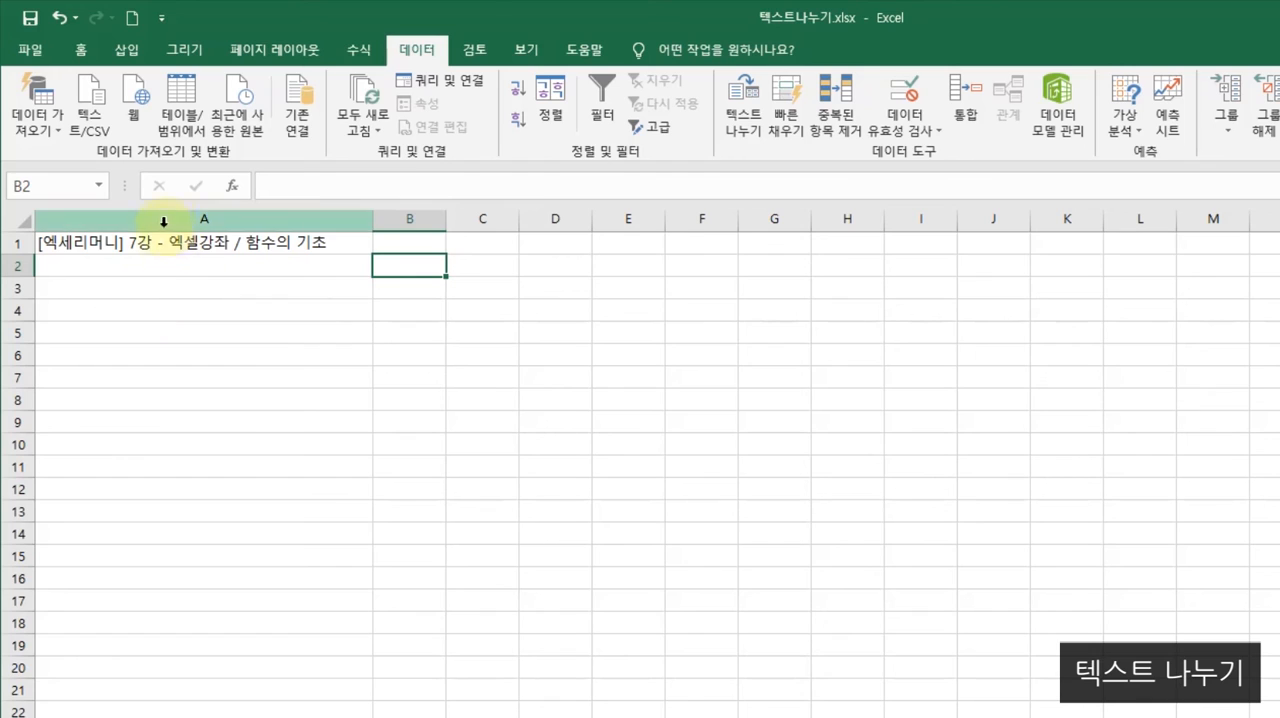
- Split the text in A1 with Text to Columns as delimited data, adding "-" as the custom delimiter and using A1 as the destination
click(326, 243)
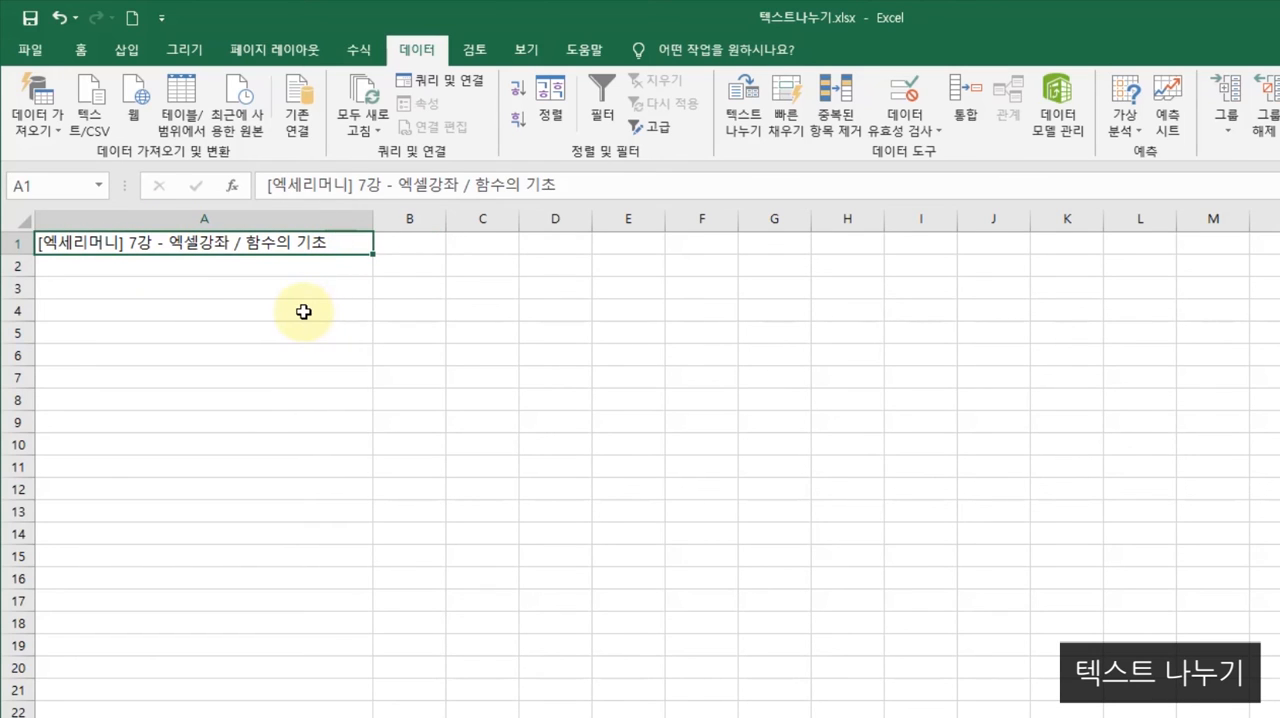
click(749, 120)
drag(1265, 272, 658, 226)
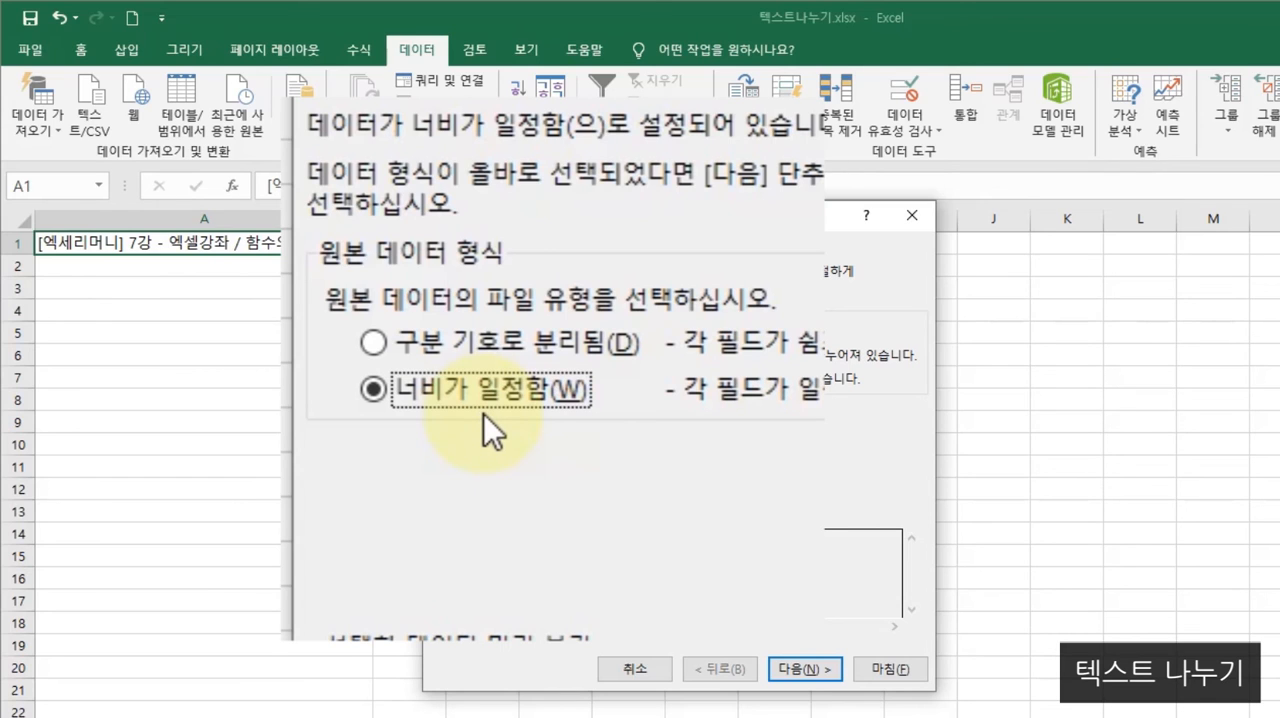
click(463, 356)
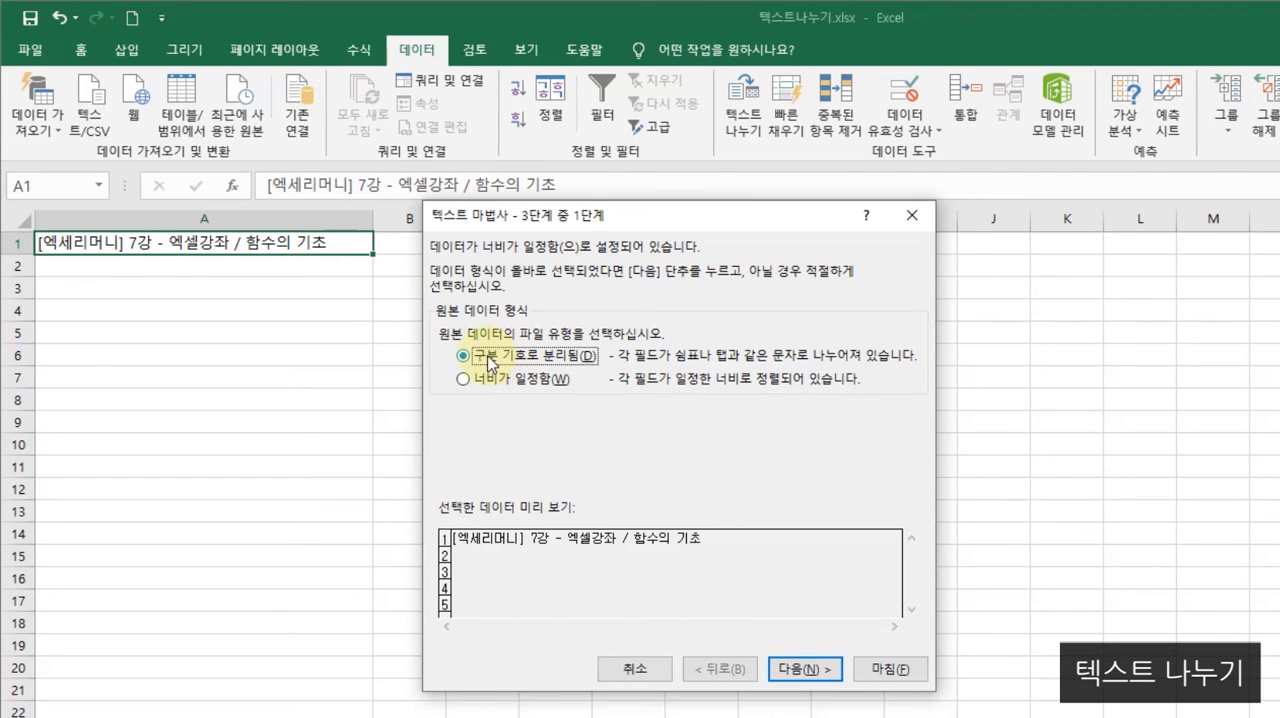
click(801, 670)
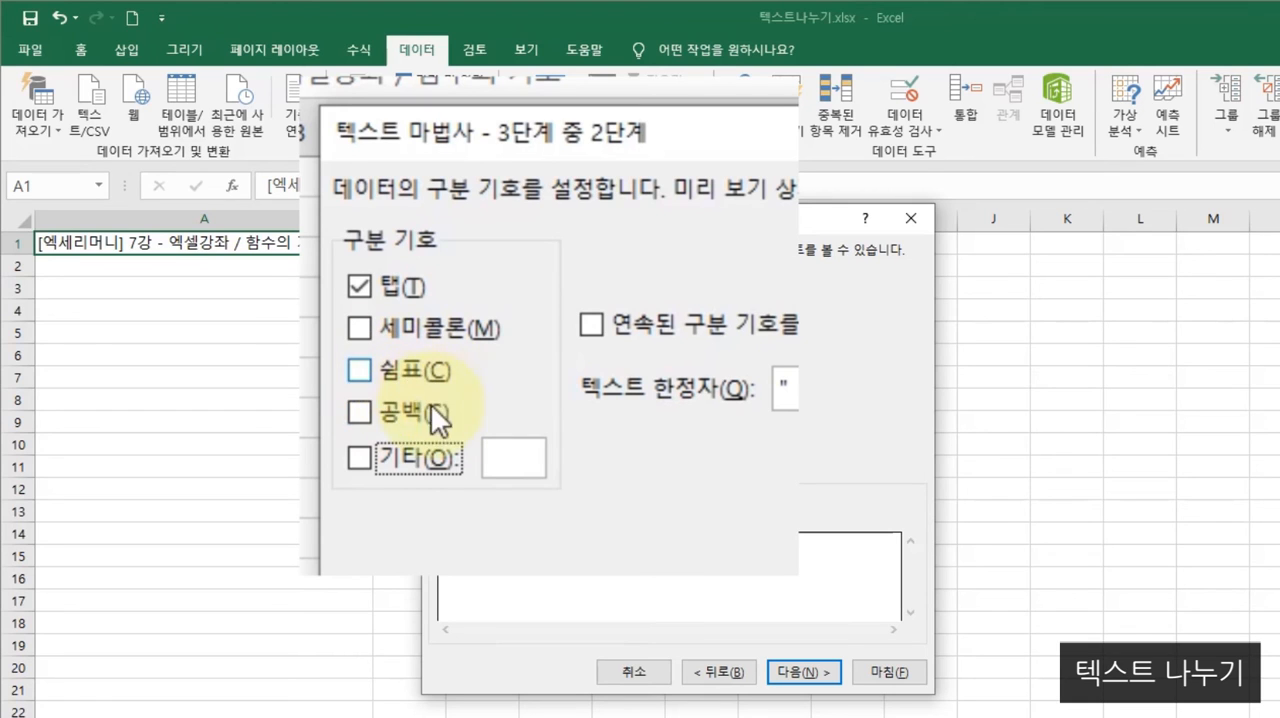
click(362, 457)
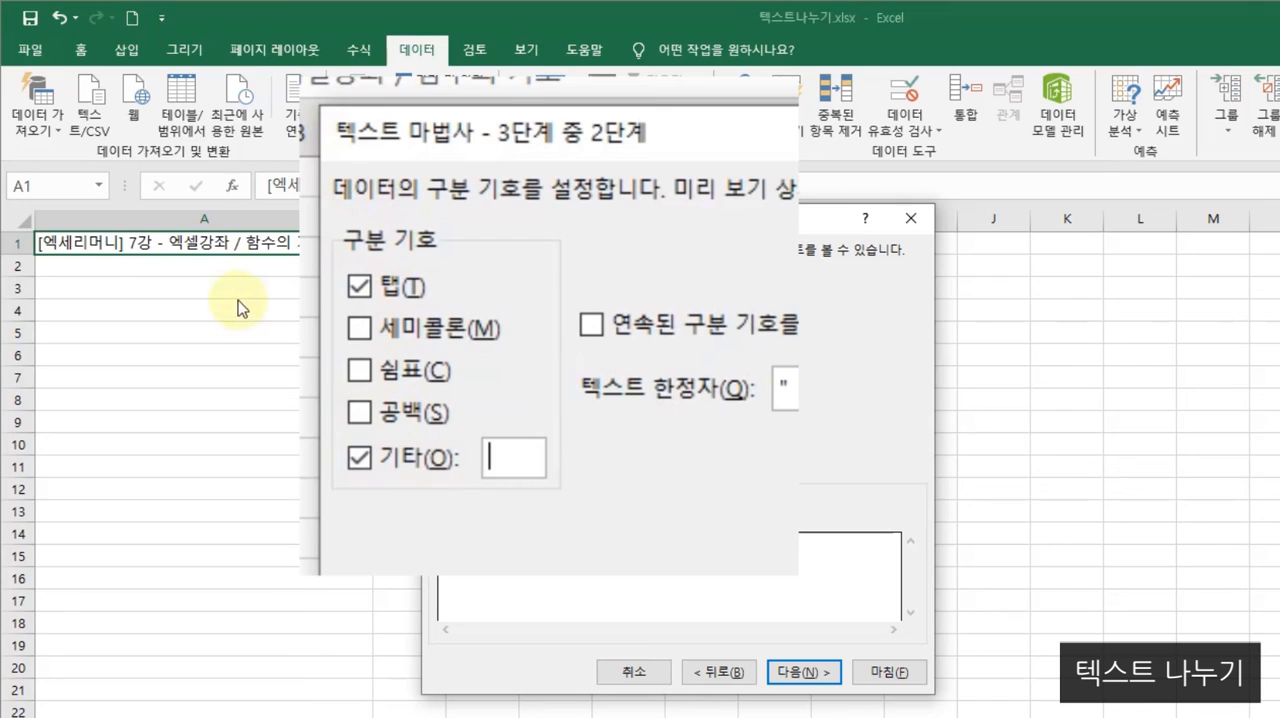
text(-)
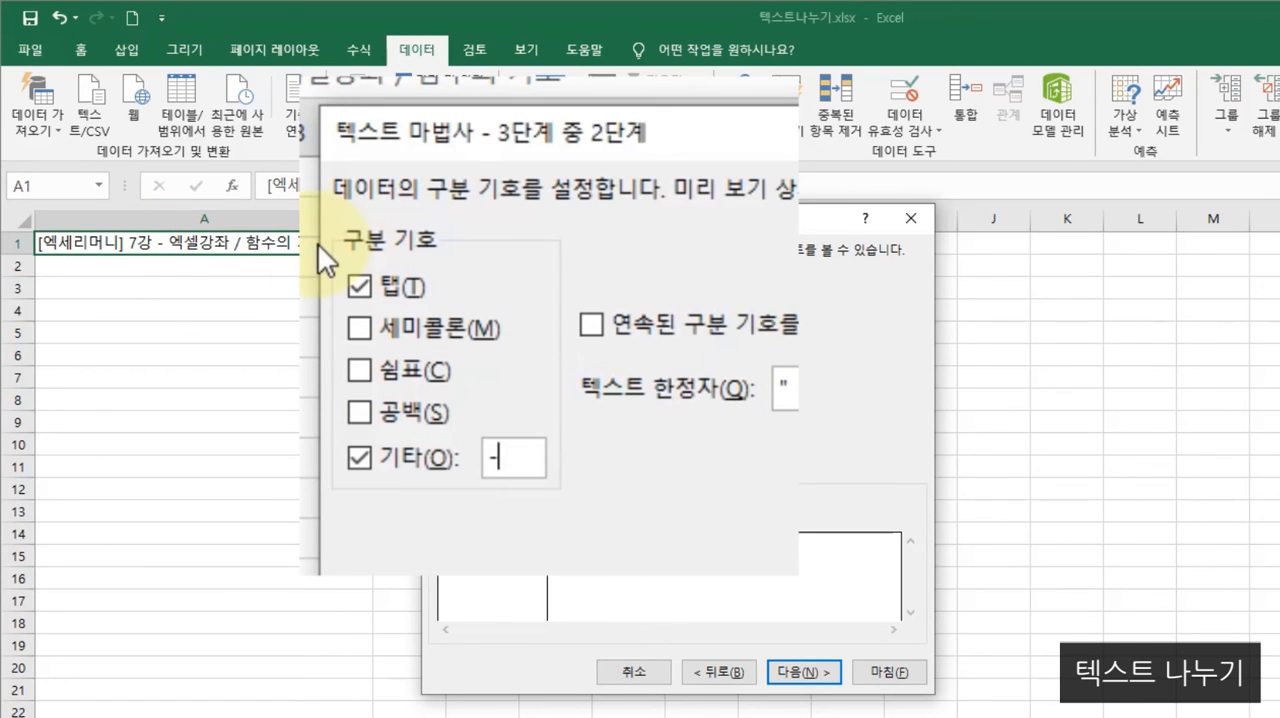
click(806, 683)
click(631, 588)
click(477, 581)
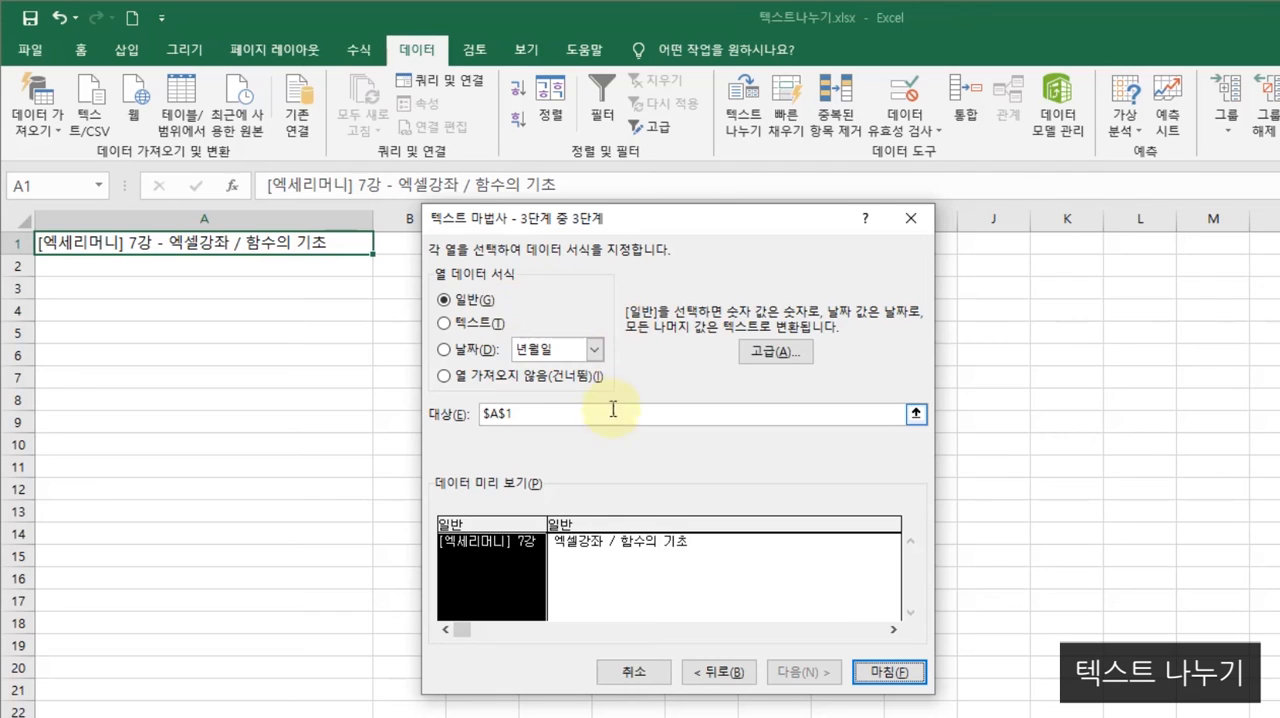
click(881, 673)
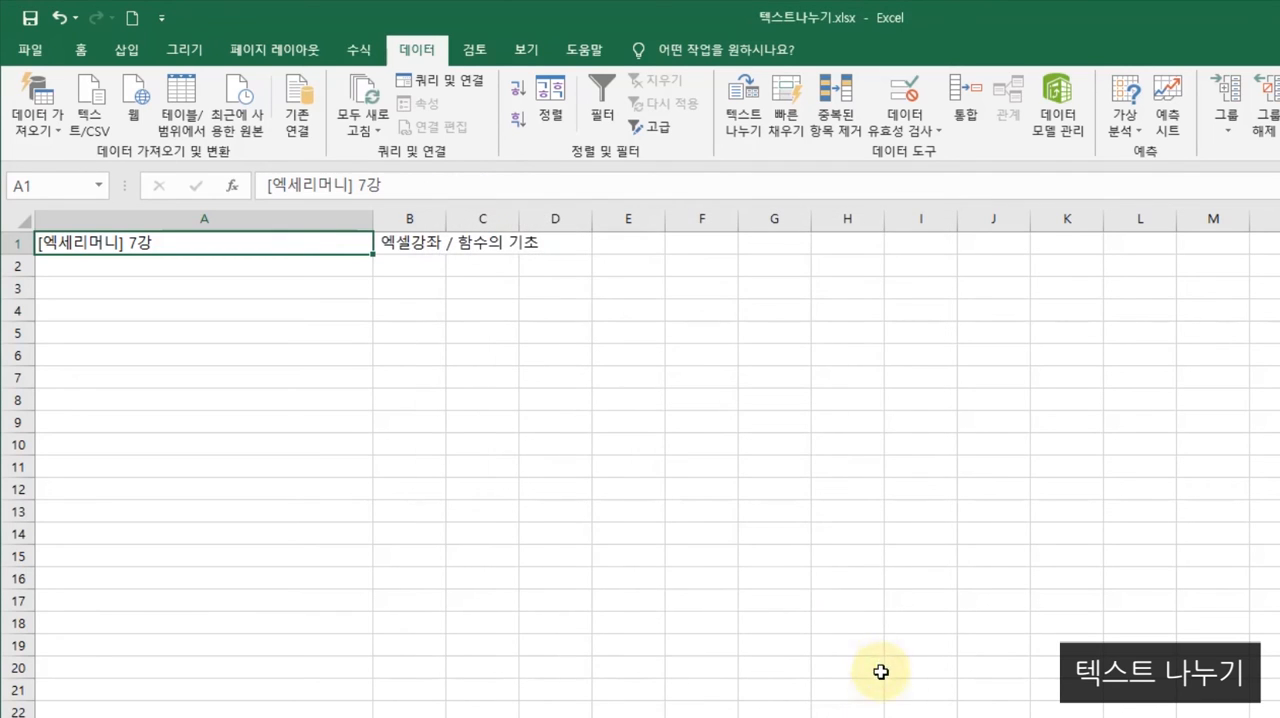
- Widen column B and narrow column A to fit the split text, and check the contents of A1 and B1
drag(446, 222, 604, 222)
drag(373, 220, 220, 213)
click(263, 371)
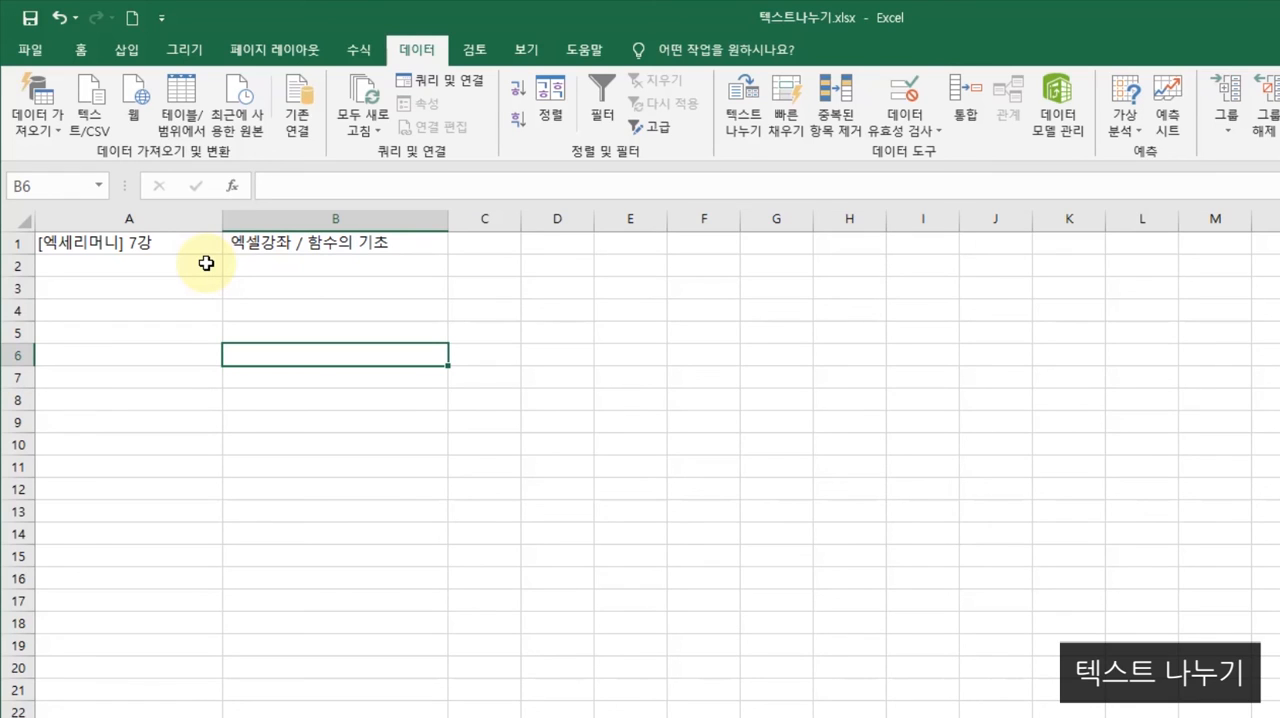
click(137, 241)
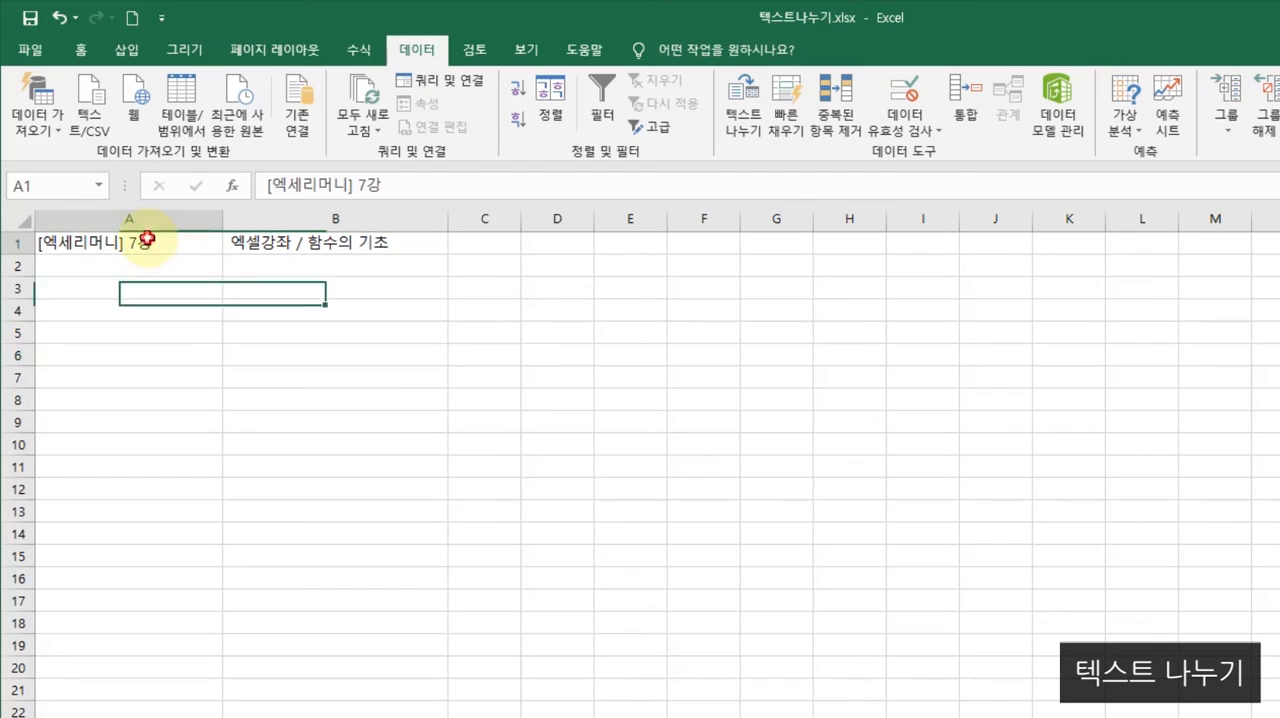
click(243, 241)
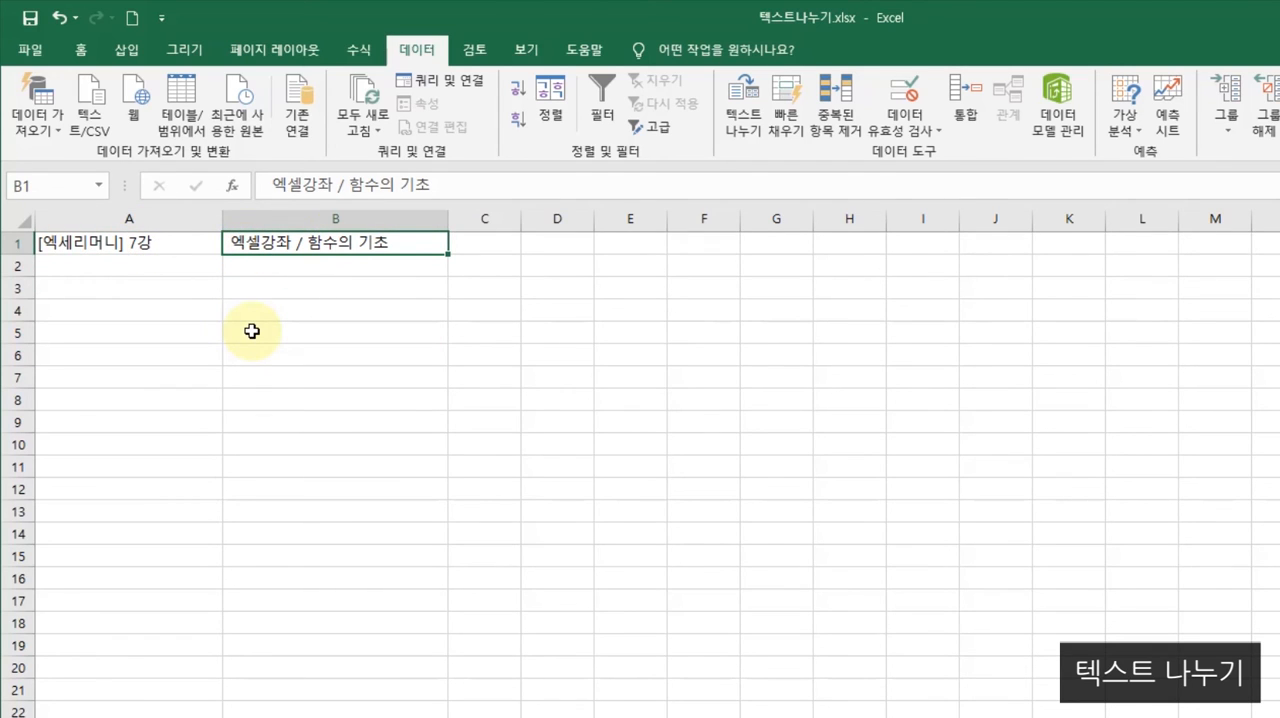
click(207, 312)
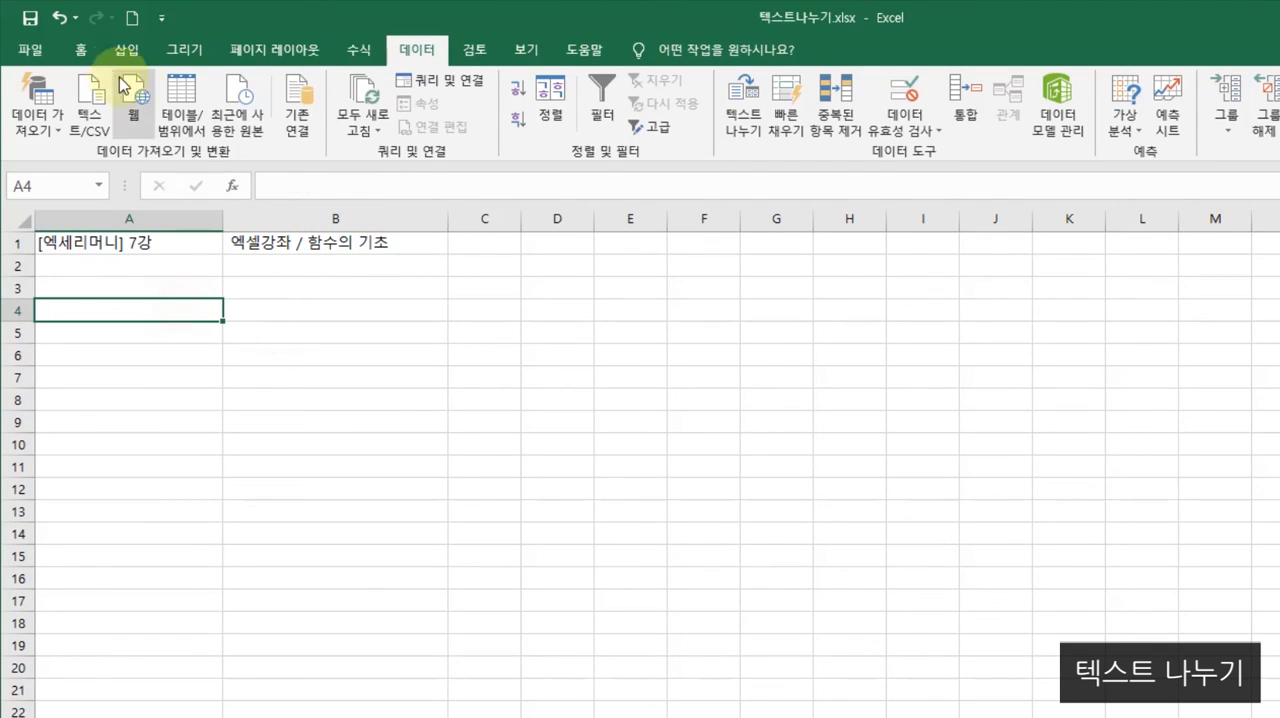
- Undo both column width changes and the hyphen split of A1
click(65, 24)
click(65, 24)
click(65, 24)
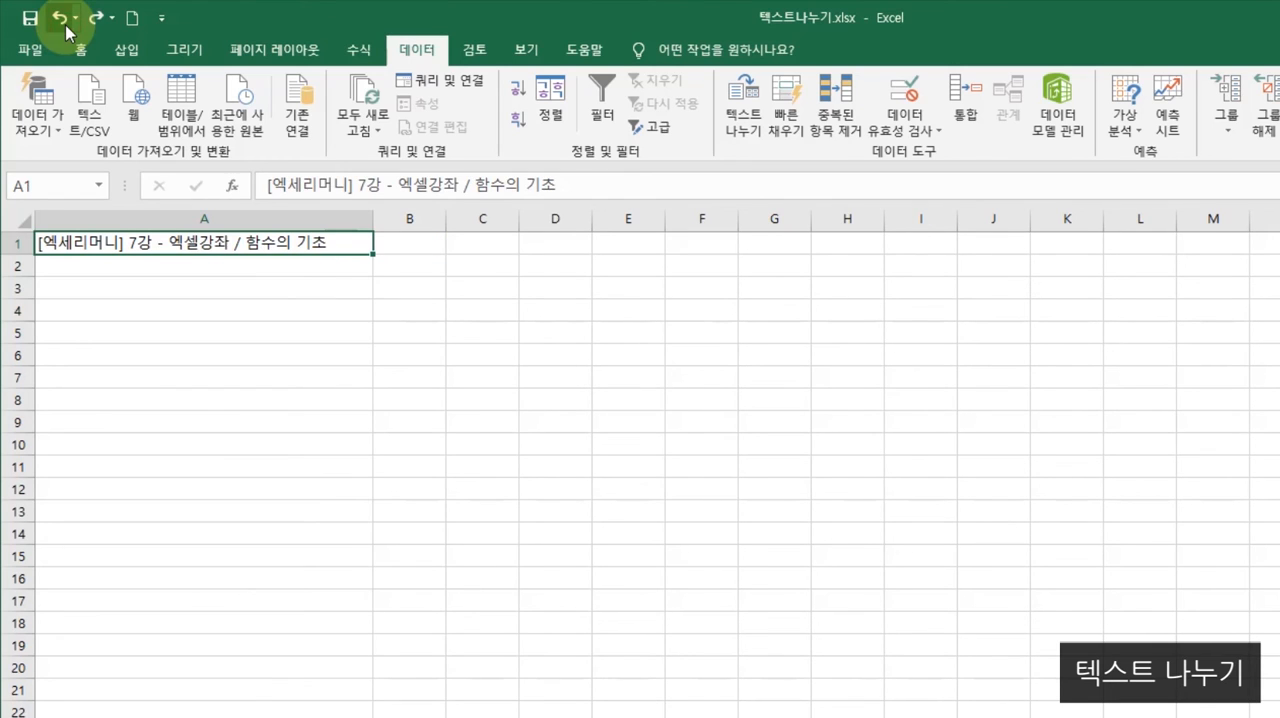
click(274, 407)
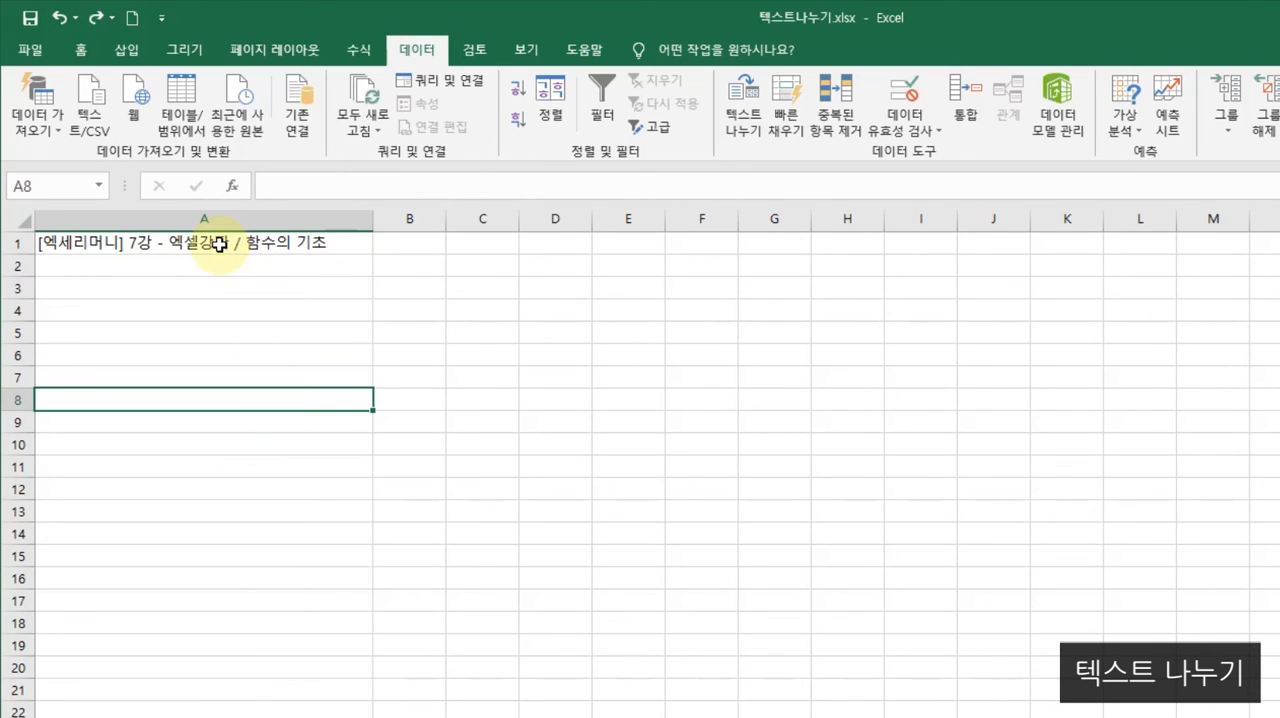
- Split the text in A1 with Text to Columns as delimited data, using "/" as the custom delimiter
click(214, 242)
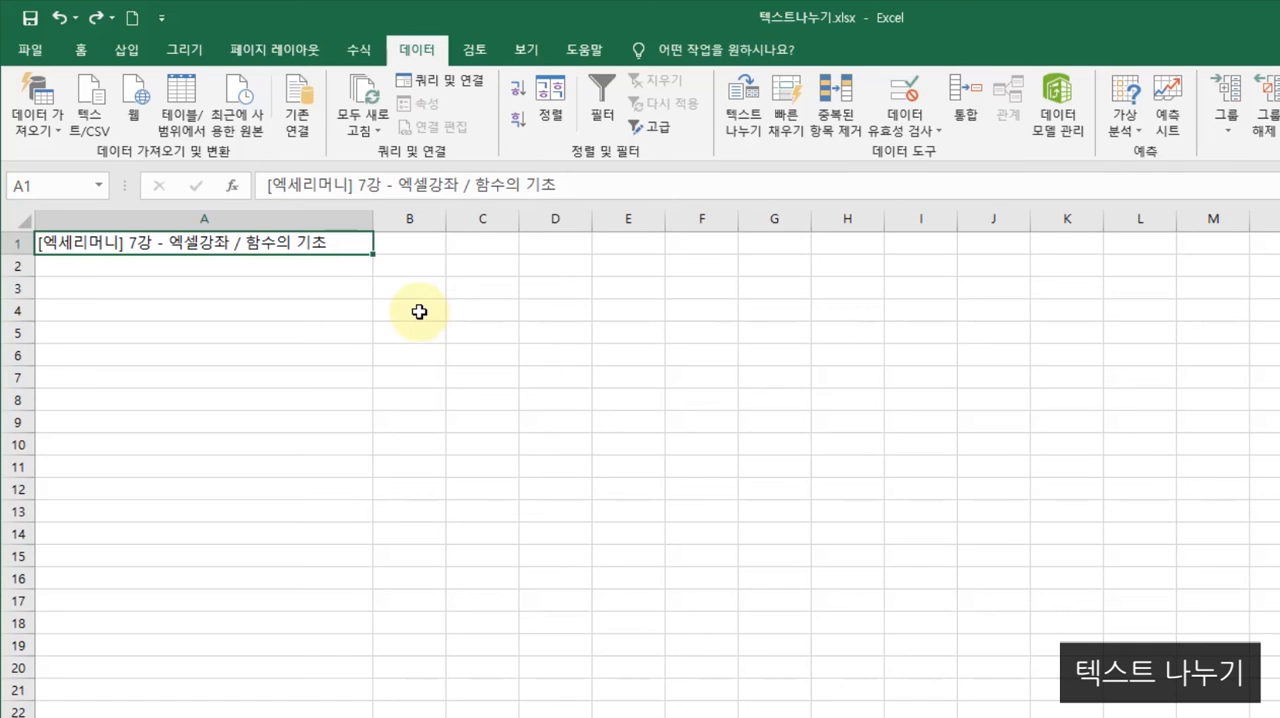
click(748, 121)
drag(543, 220, 574, 197)
click(492, 336)
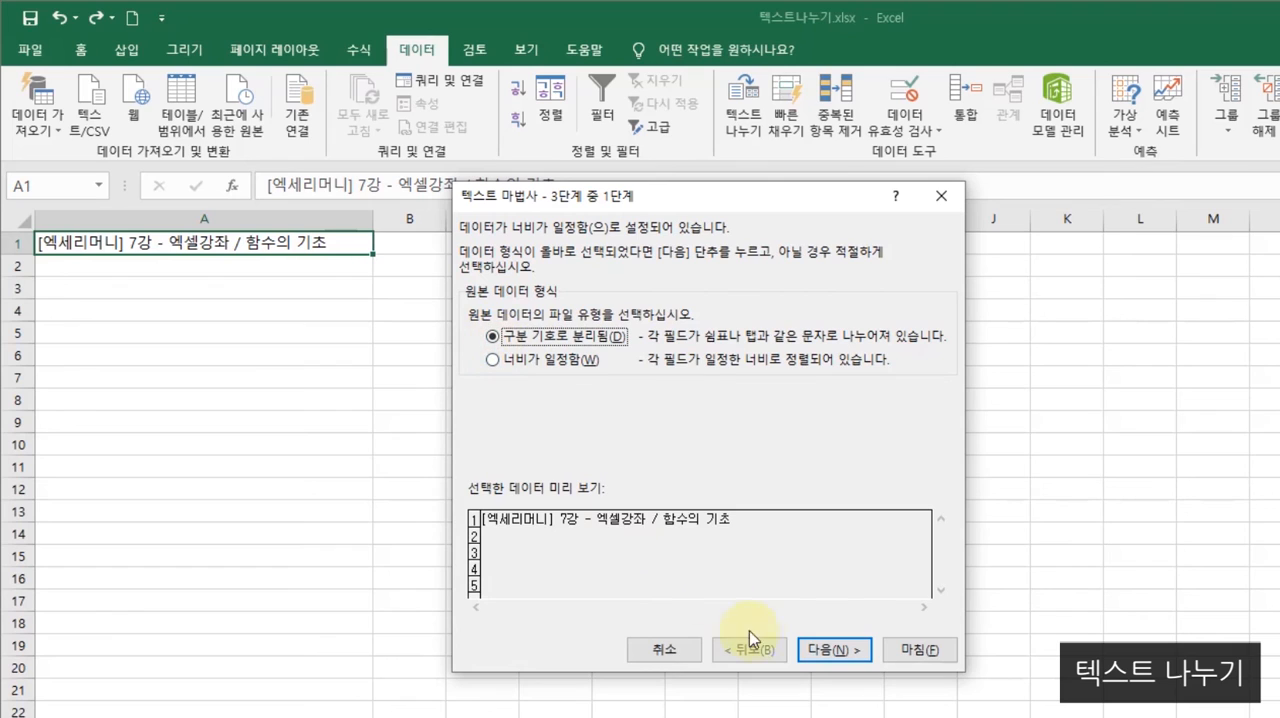
click(820, 649)
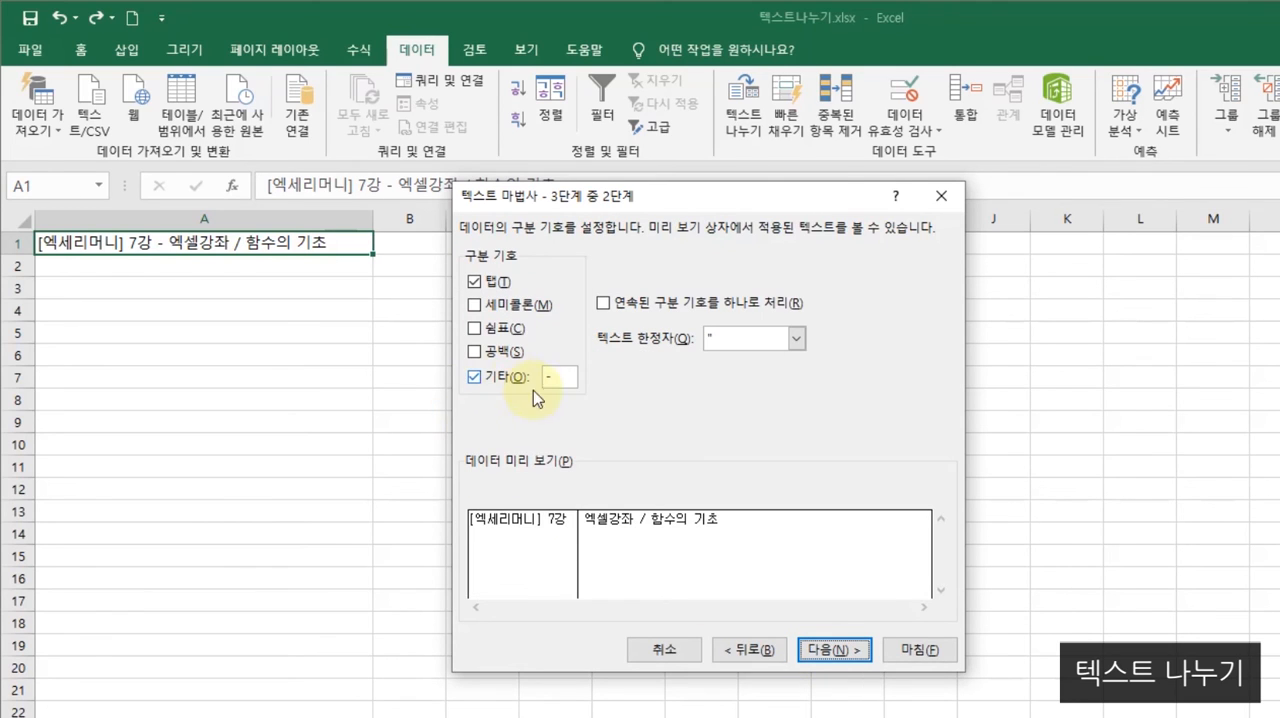
double_click(558, 377)
text(/)
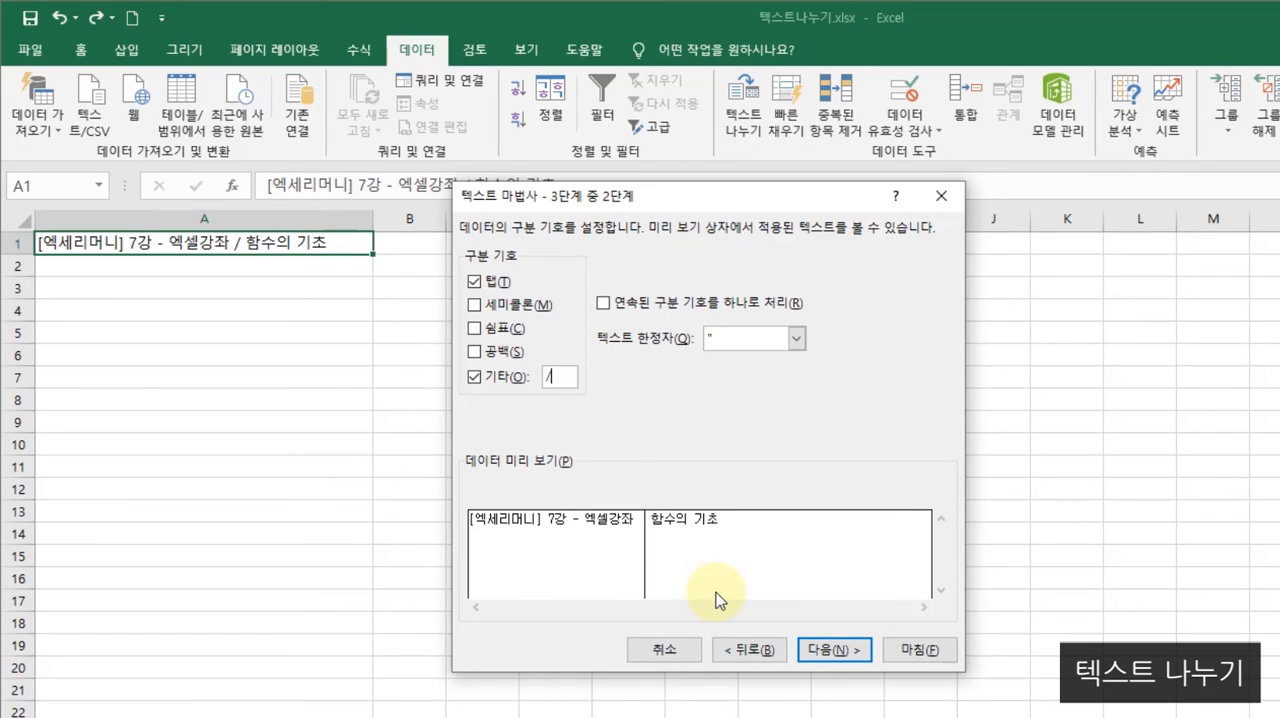
click(843, 652)
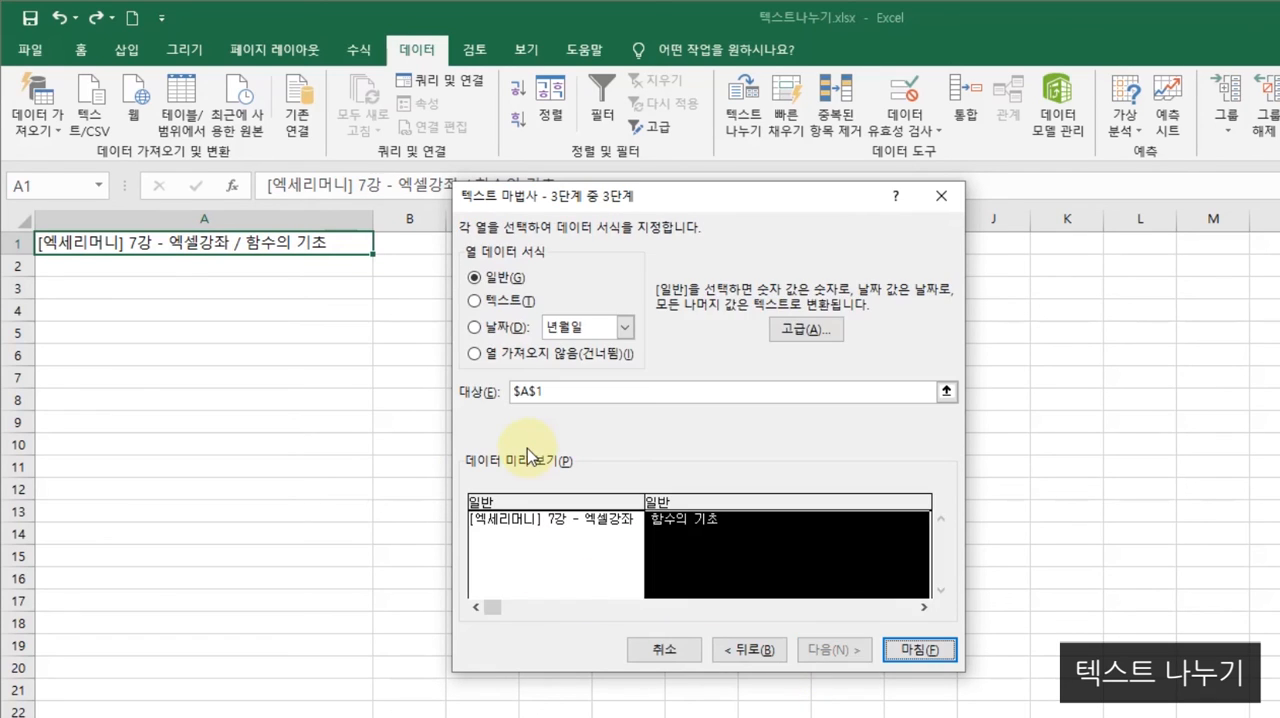
click(912, 650)
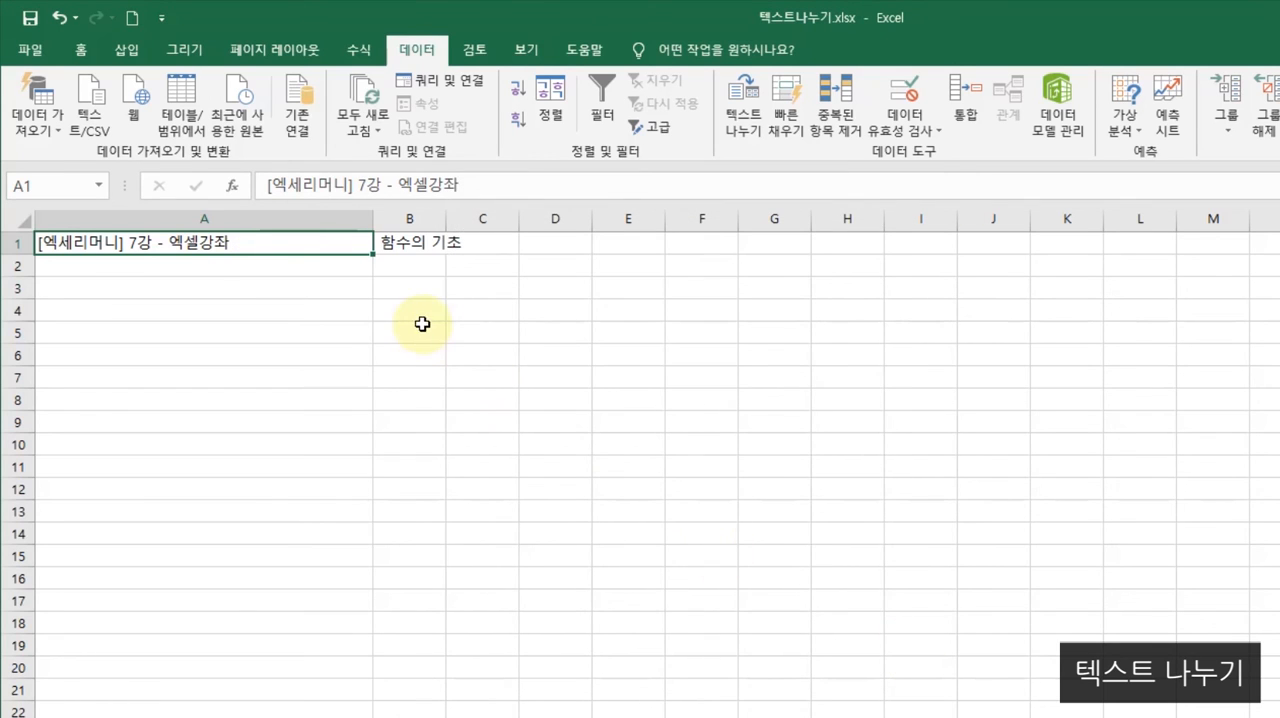
- Widen column B slightly and narrow column A to fit the text split at the slash
click(425, 287)
drag(446, 222, 514, 222)
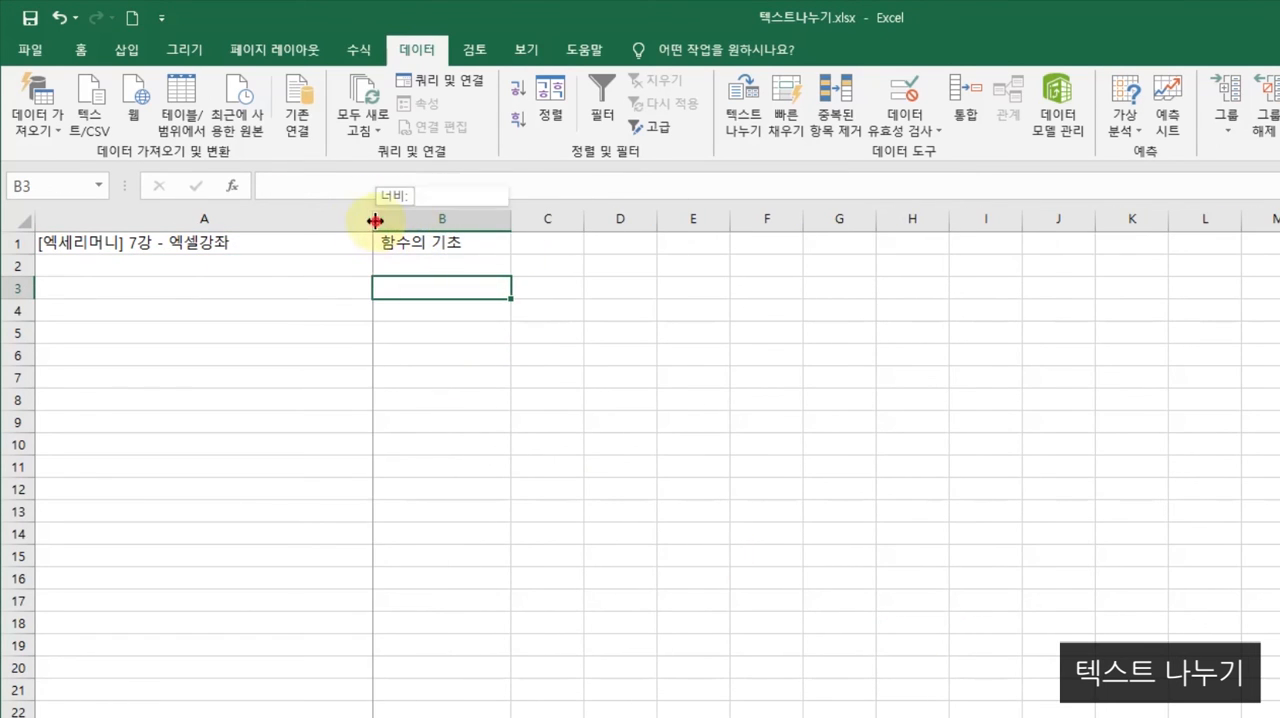
drag(374, 217, 287, 220)
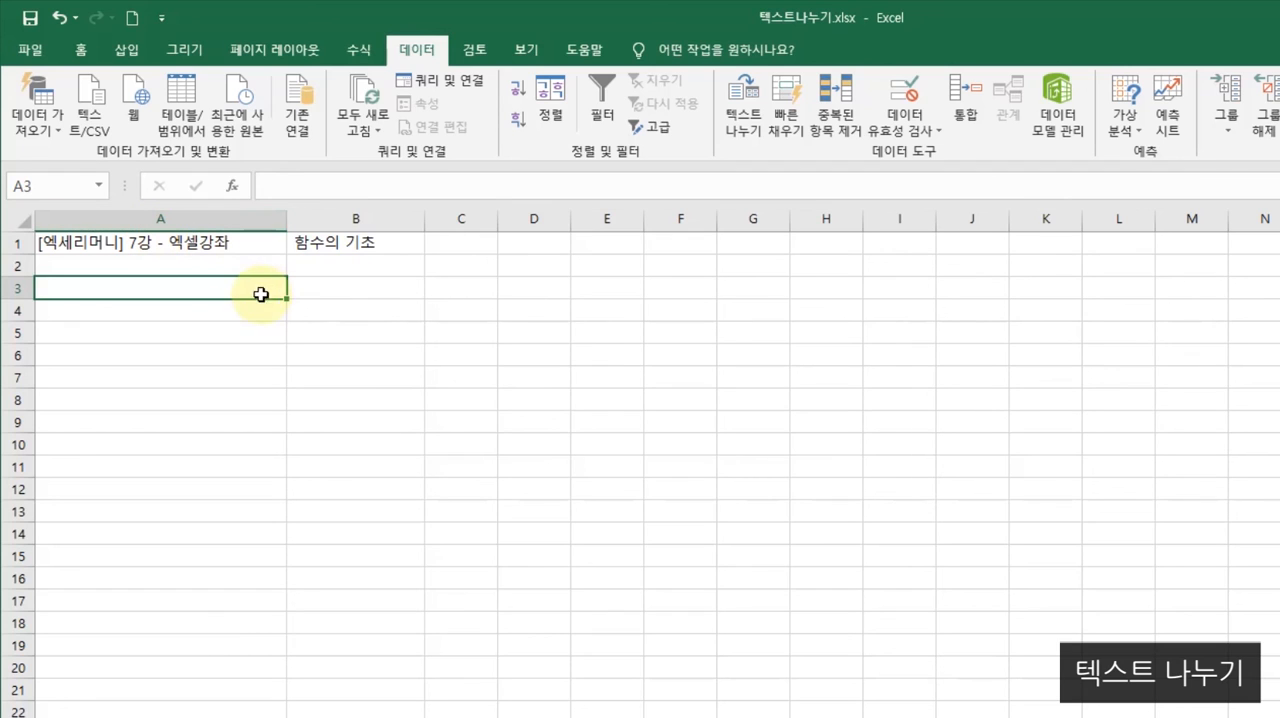
- Undo the column width changes and the slash split of A1
click(60, 17)
click(60, 17)
click(60, 17)
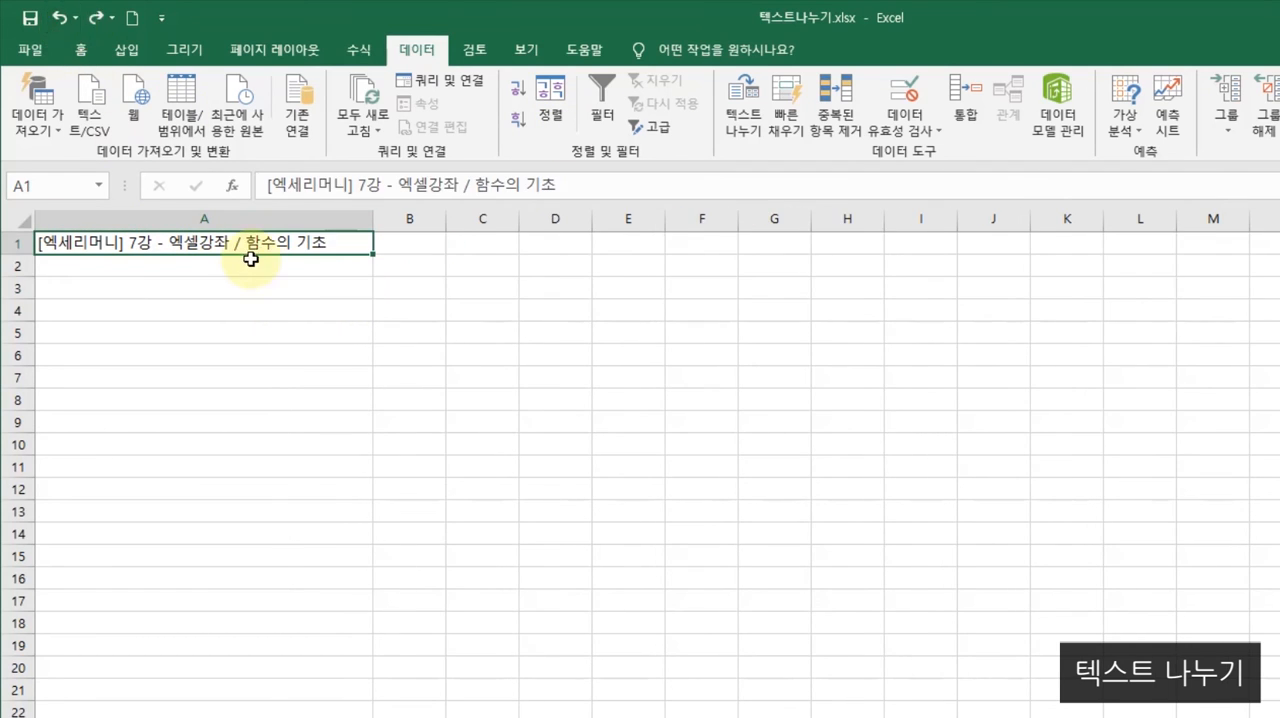
click(265, 287)
- Start a fixed-width Text to Columns split of A1, add a break line at position 5 and move it to position 7
click(266, 246)
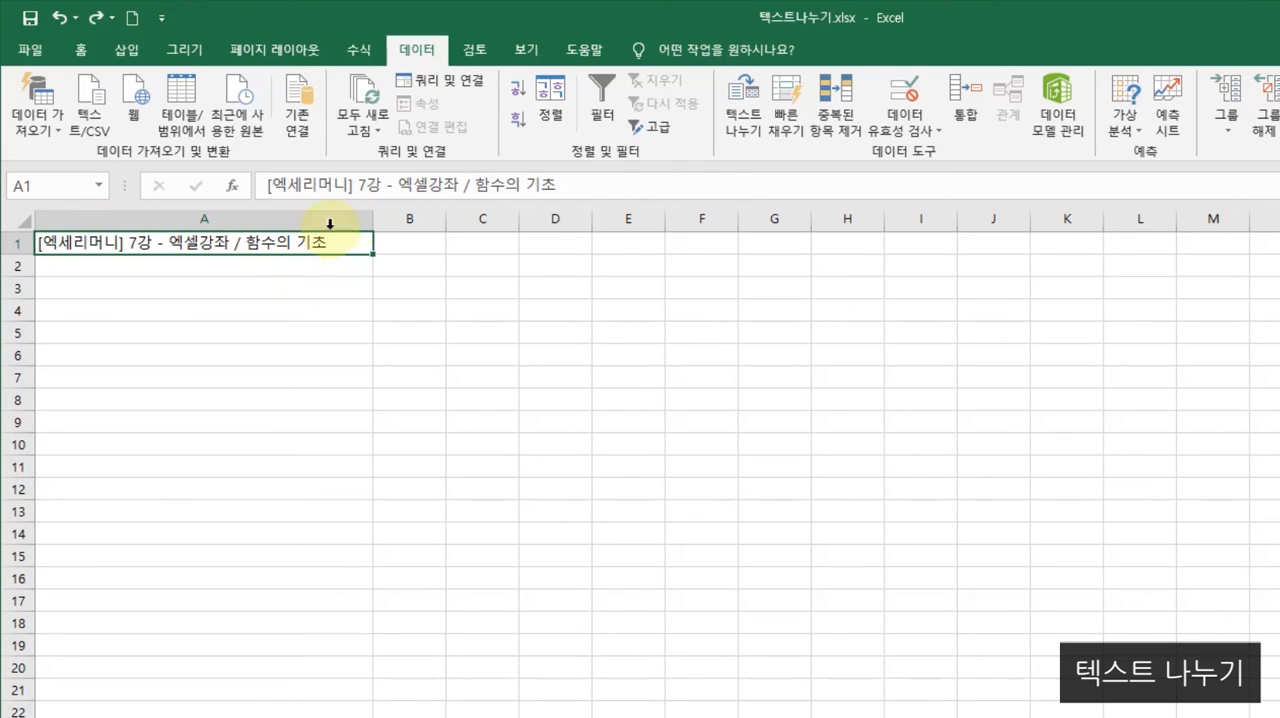
click(743, 135)
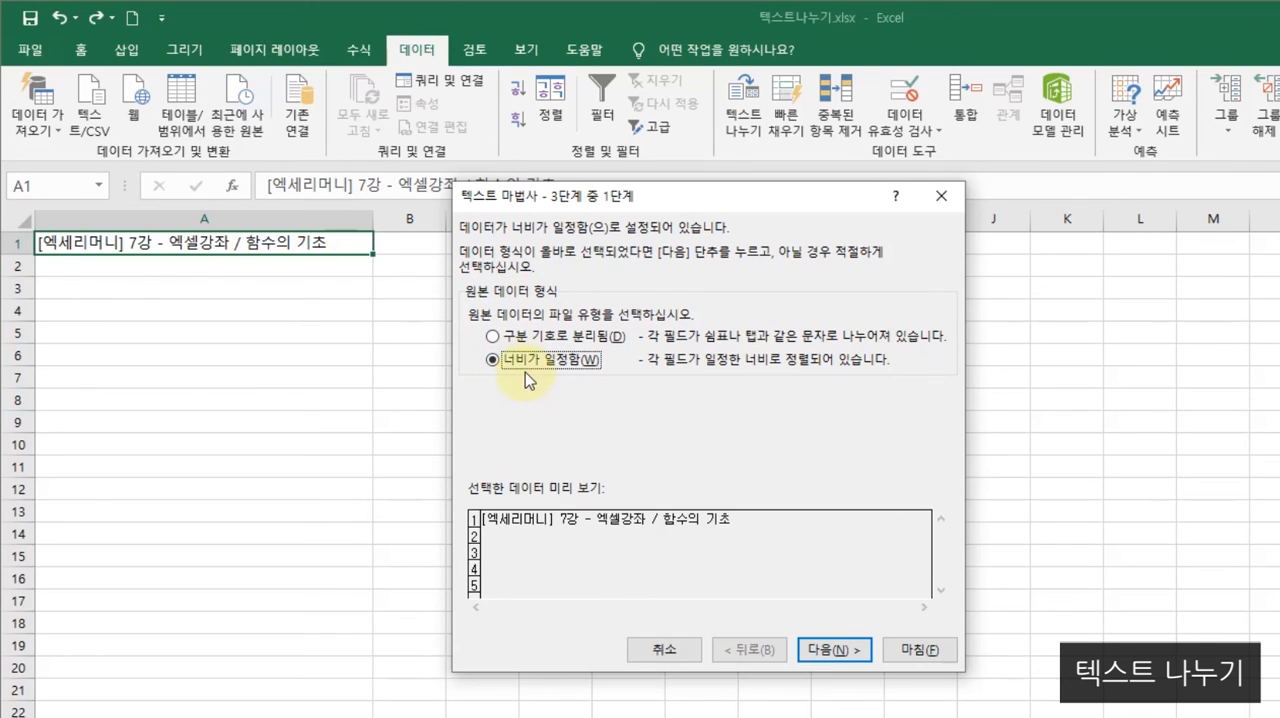
click(834, 652)
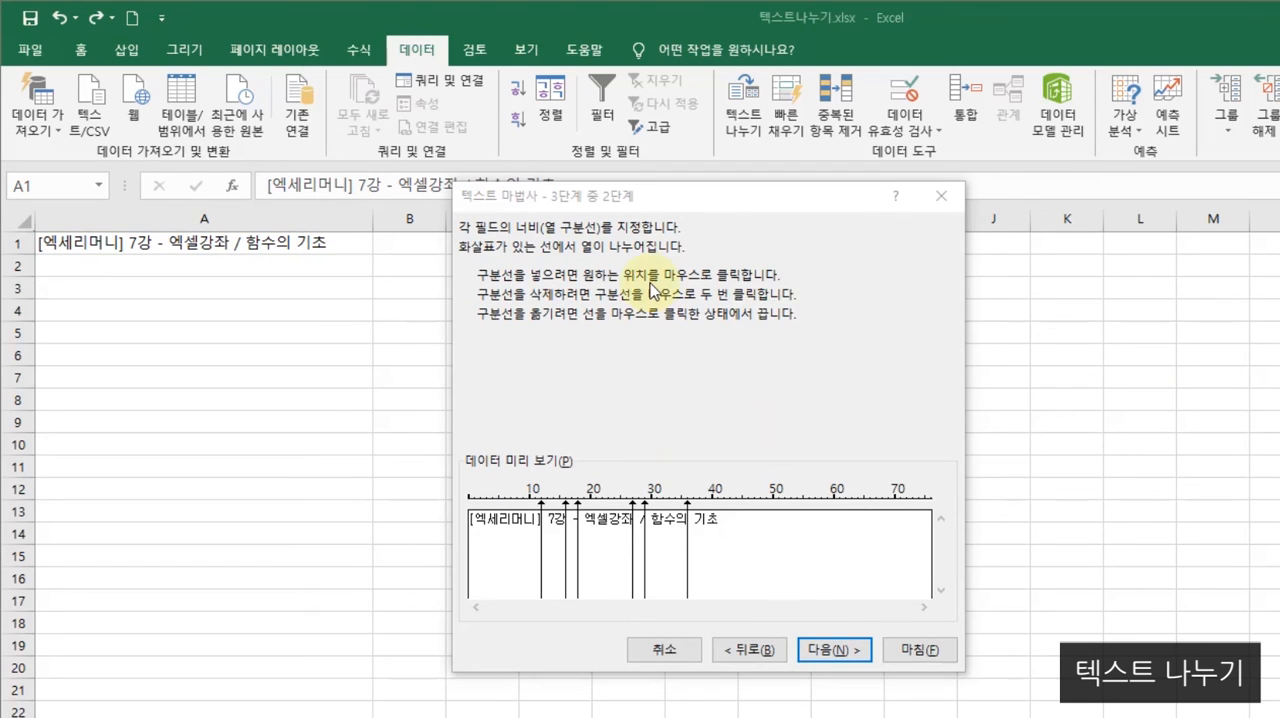
drag(610, 203, 576, 207)
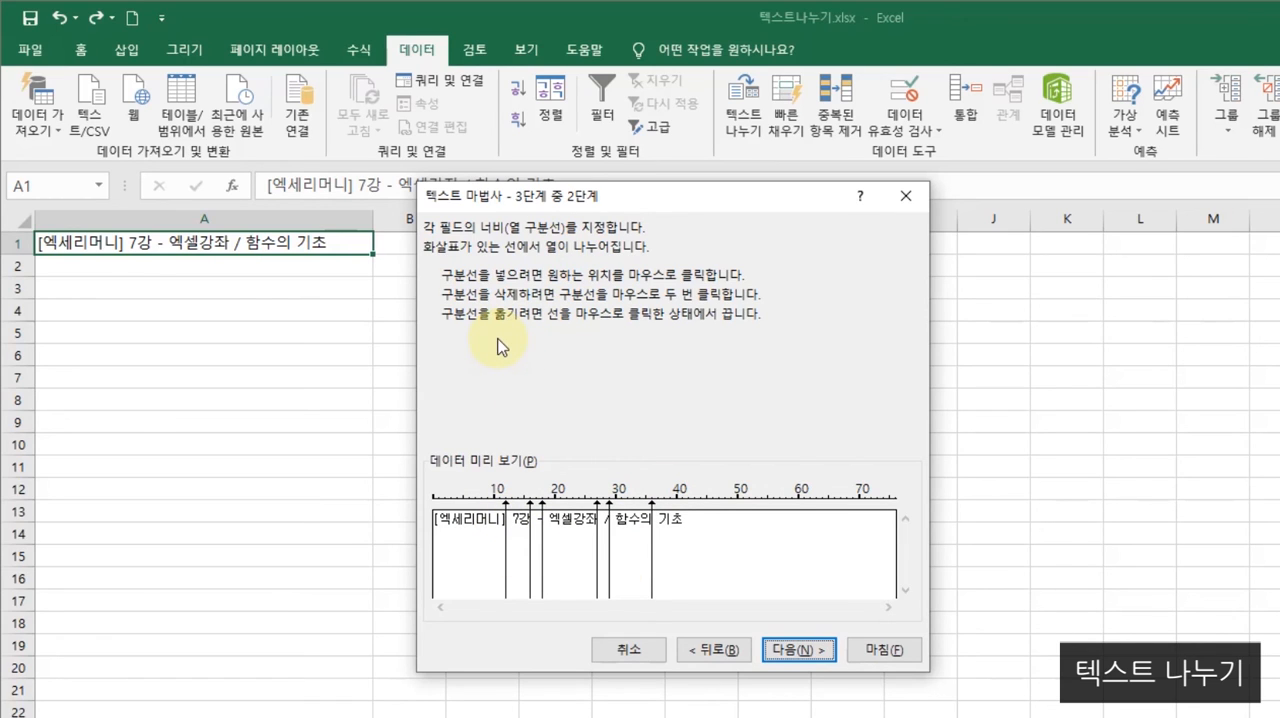
click(463, 503)
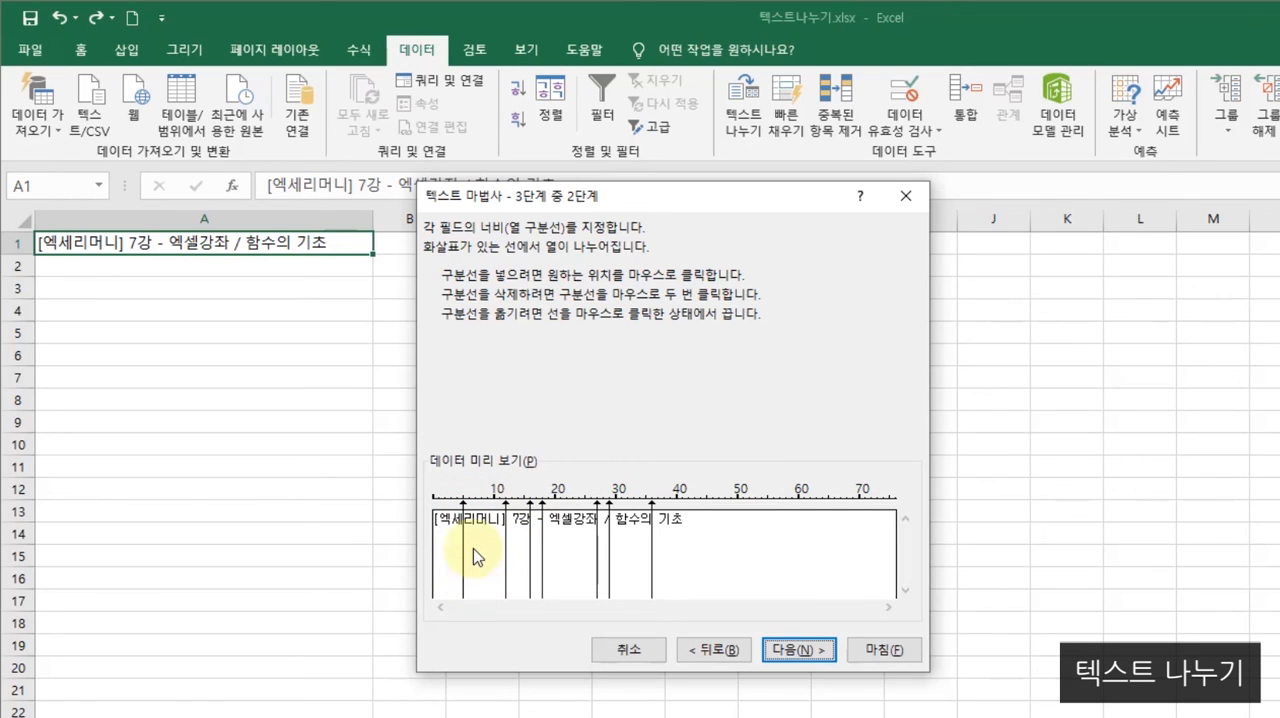
mouse_move(462, 503)
mouse_down()
mouse_move(482, 500)
mouse_move(449, 494)
mouse_move(475, 500)
mouse_up()
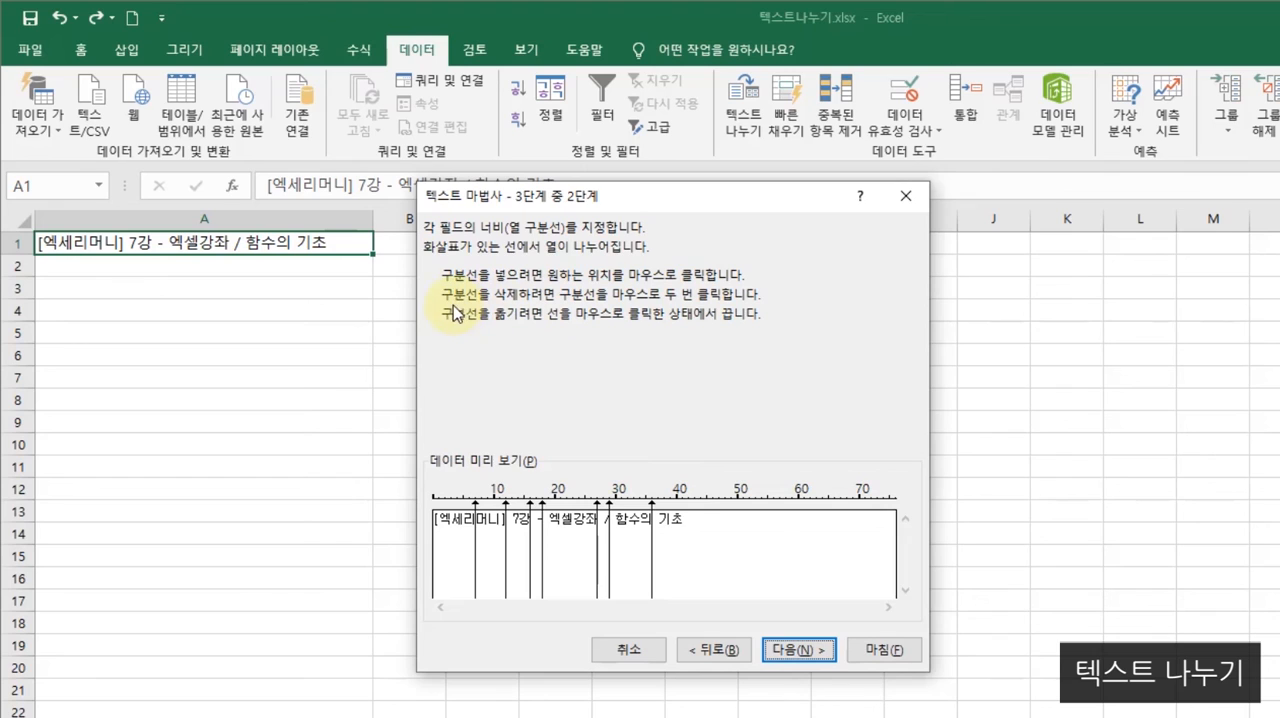
- Remove the preset break lines at positions 12, 16, 18, 27, 29 and 36 from the fixed-width preview
double_click(653, 507)
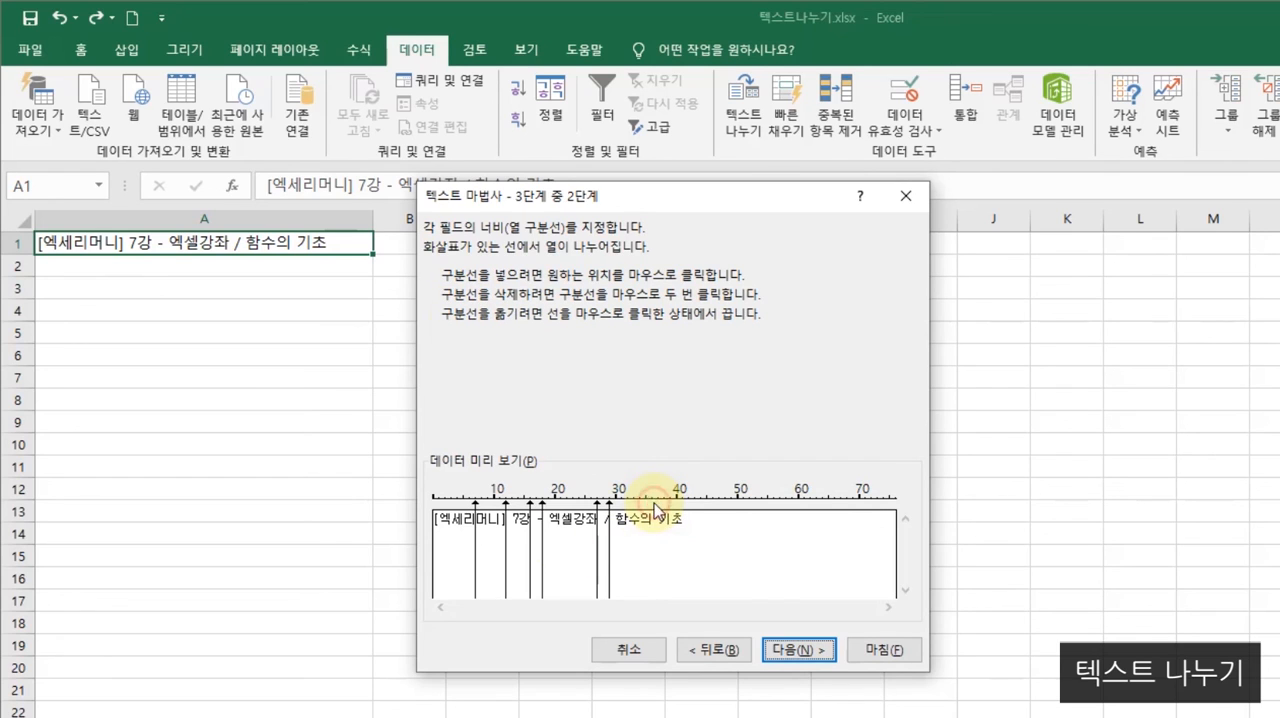
double_click(609, 508)
double_click(542, 510)
double_click(530, 510)
double_click(506, 510)
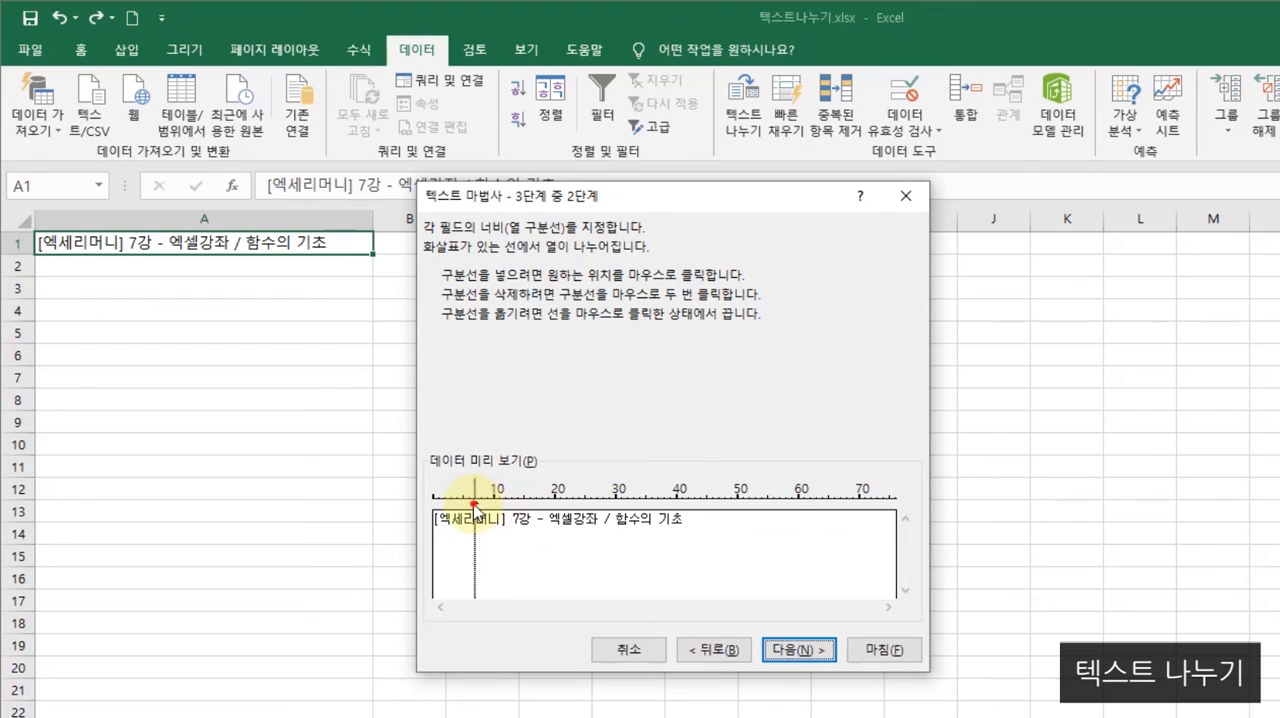
- Place the remaining break line at position 13, just before 7강, and complete the fixed-width split of A1
click(506, 513)
drag(509, 514, 513, 518)
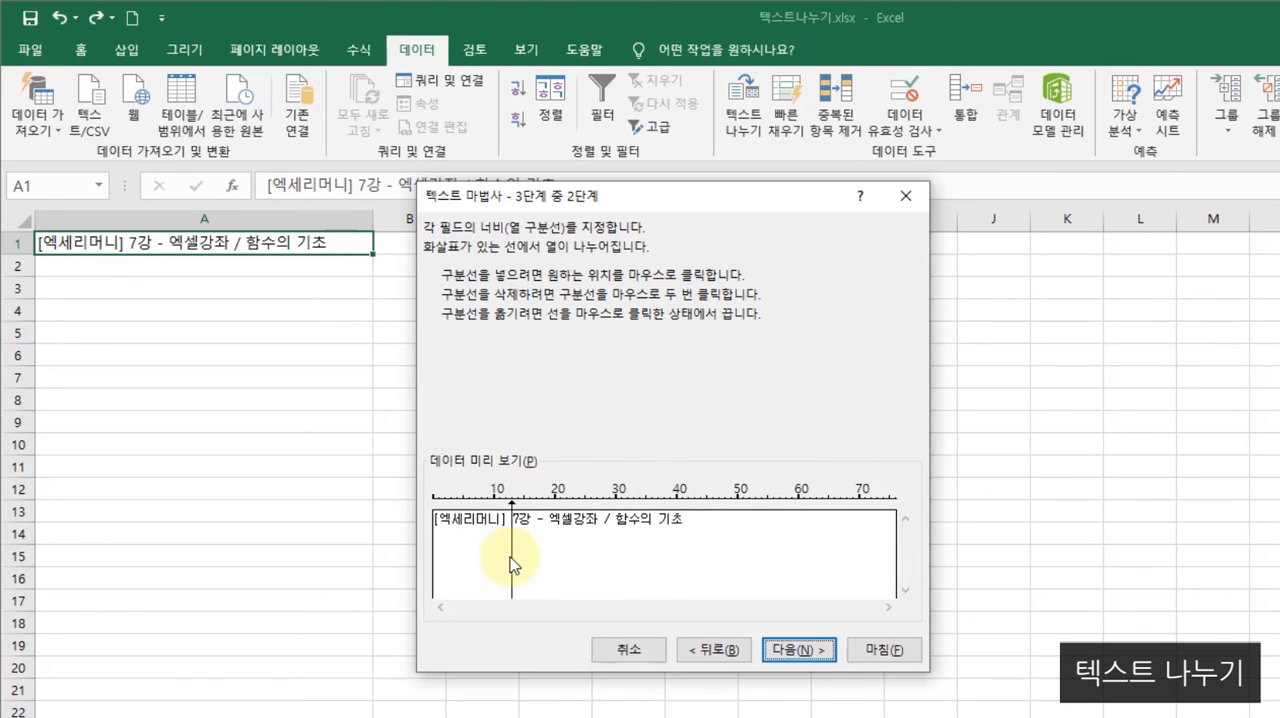
click(811, 651)
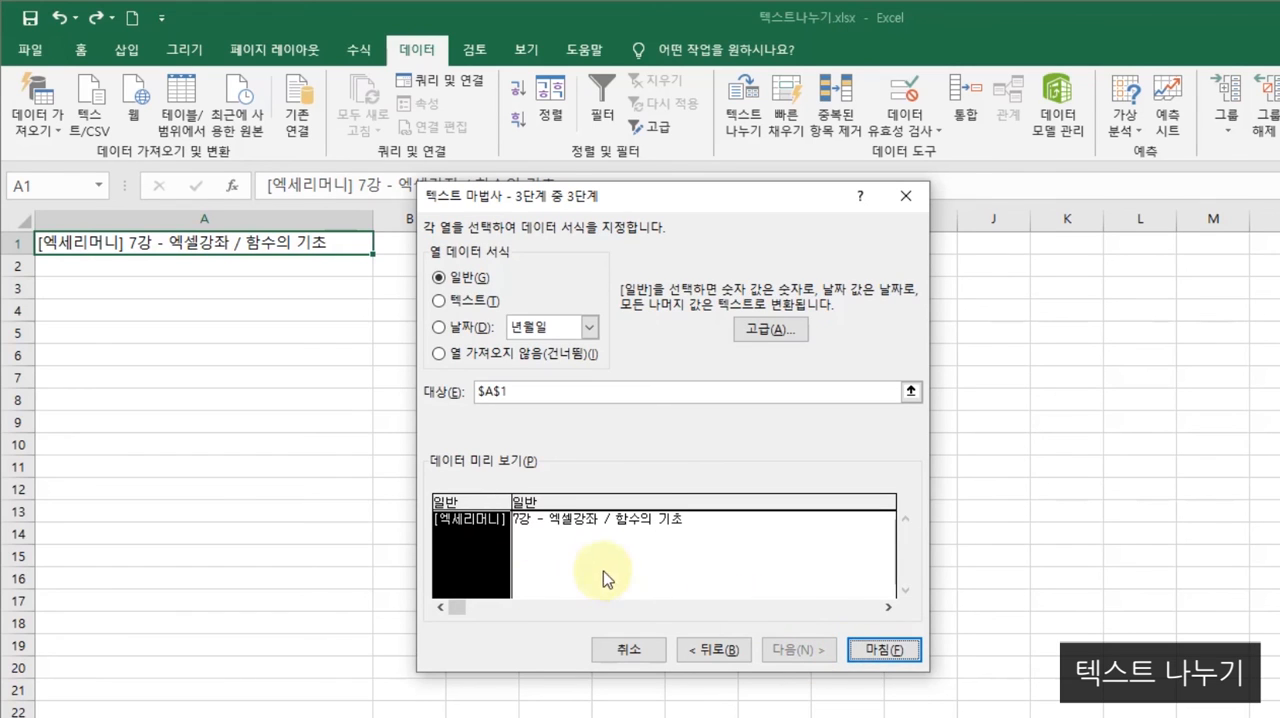
click(884, 650)
- Narrow column A to fit the text [엑세리머니] more closely
drag(371, 211, 186, 220)
click(222, 355)
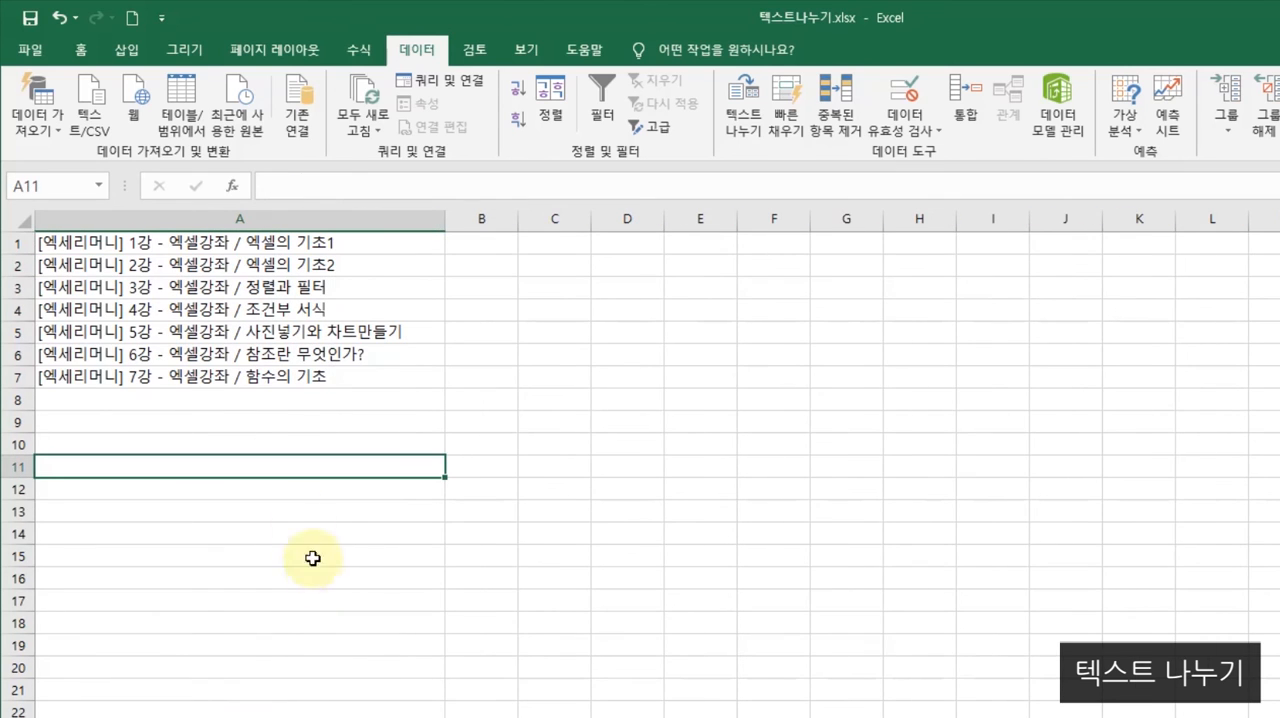
click(238, 414)
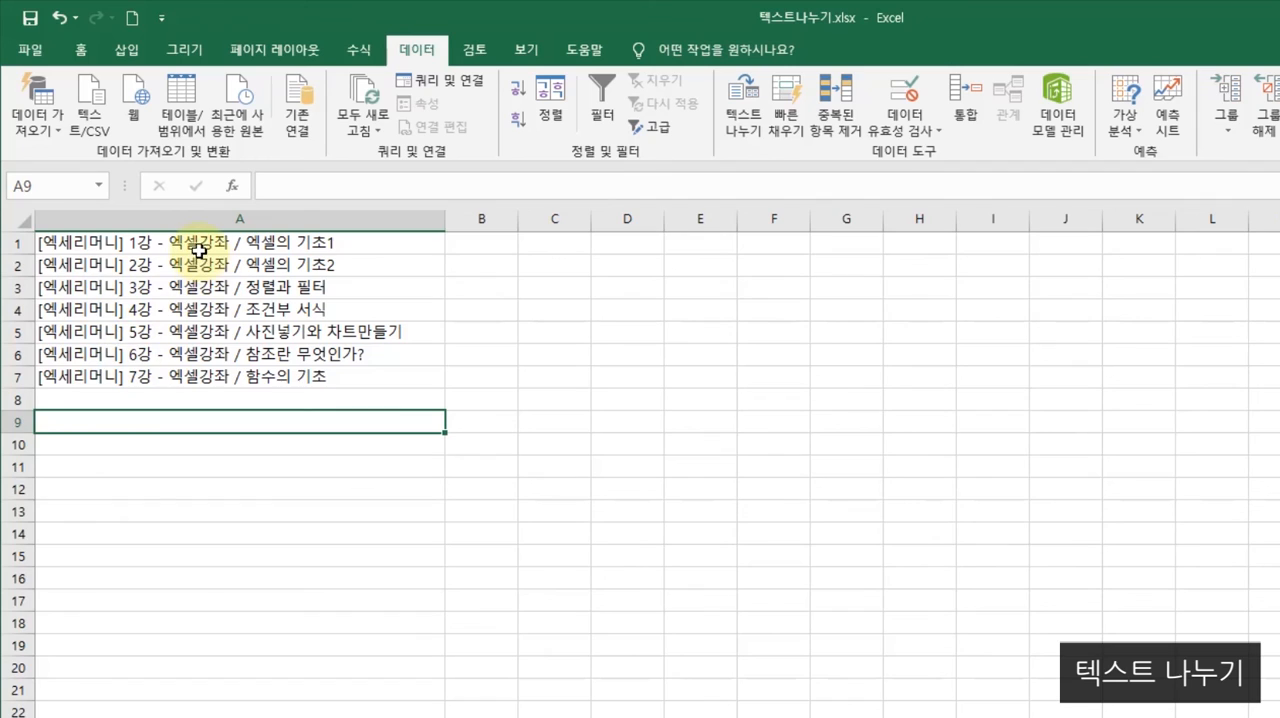
- Narrow column A slightly around the seven lecture titles, and widen column B to fit the split text 7강 - 엑셀강좌 / 함수의 기초
click(602, 331)
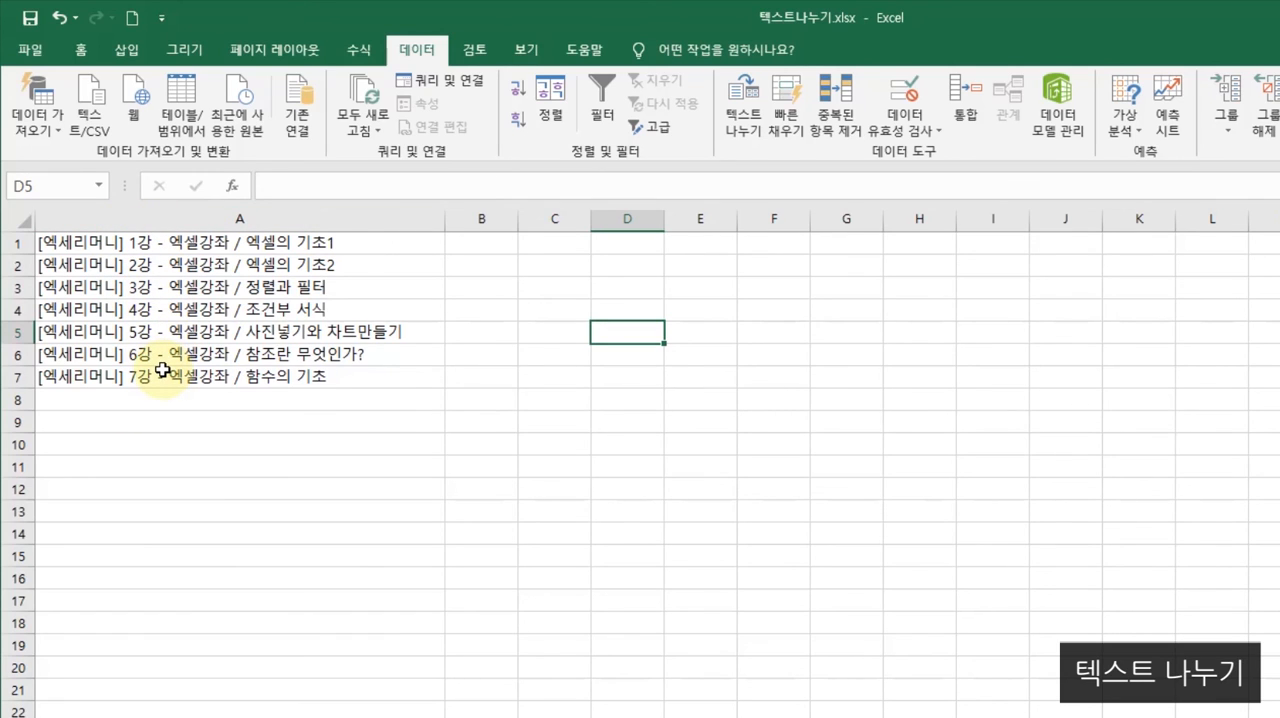
drag(445, 219, 431, 222)
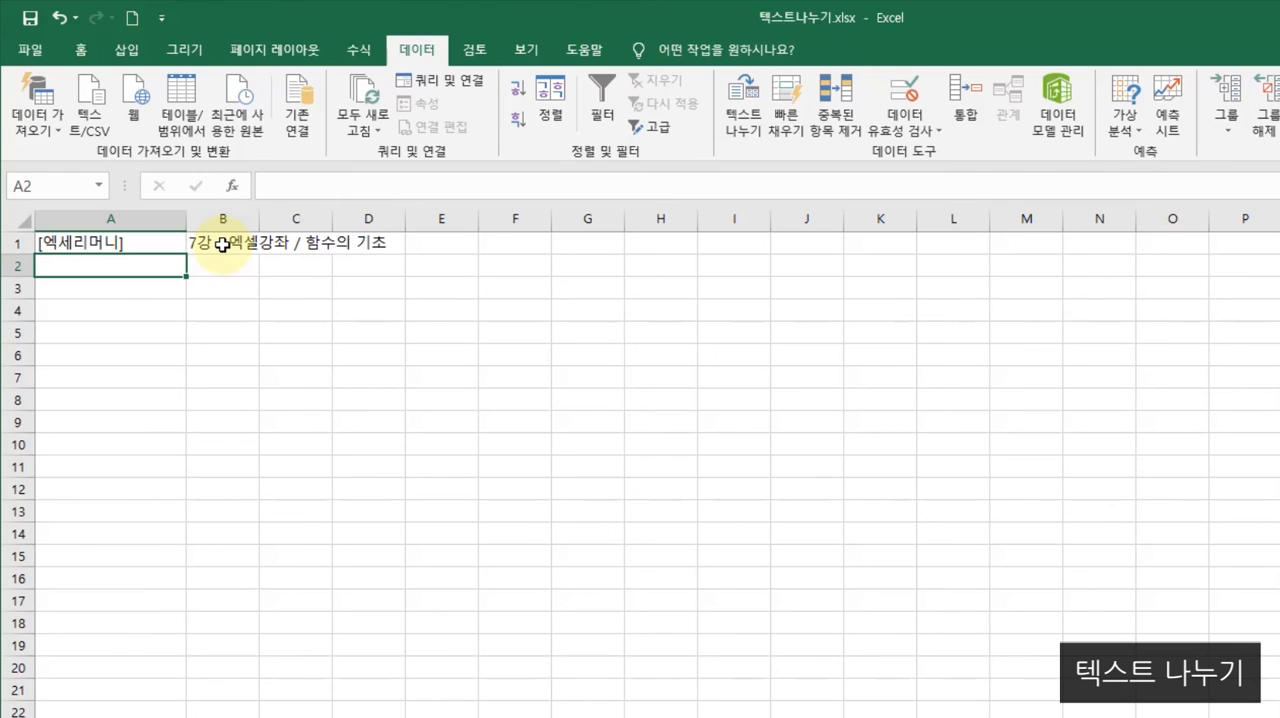
click(222, 244)
drag(258, 219, 390, 236)
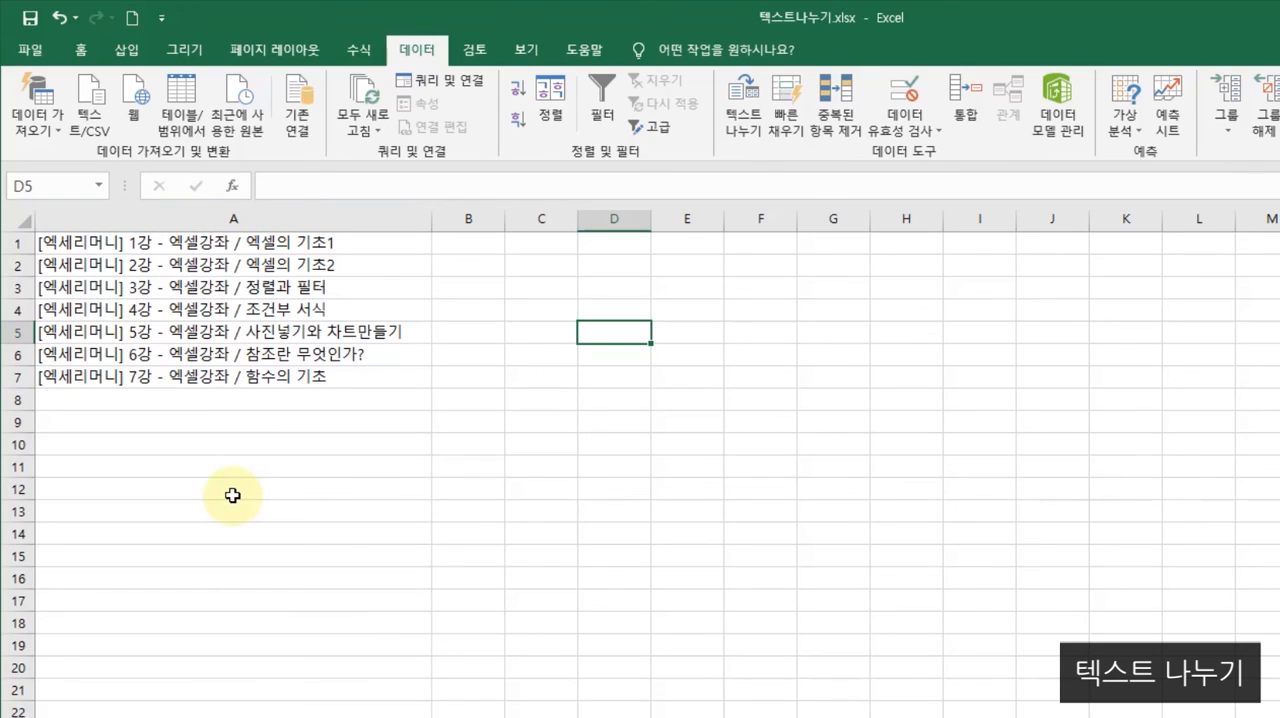
- Split column A with delimited Text to Columns, using ] as the other delimiter and keeping the General format
click(247, 217)
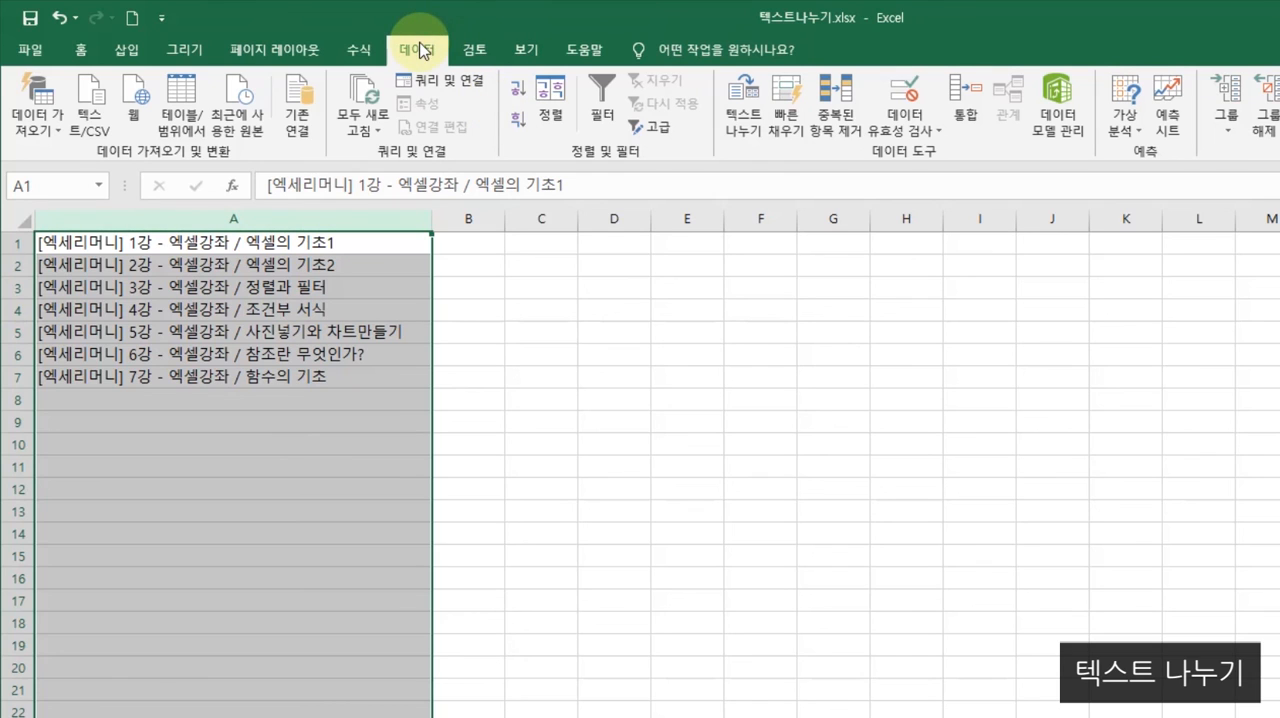
click(748, 120)
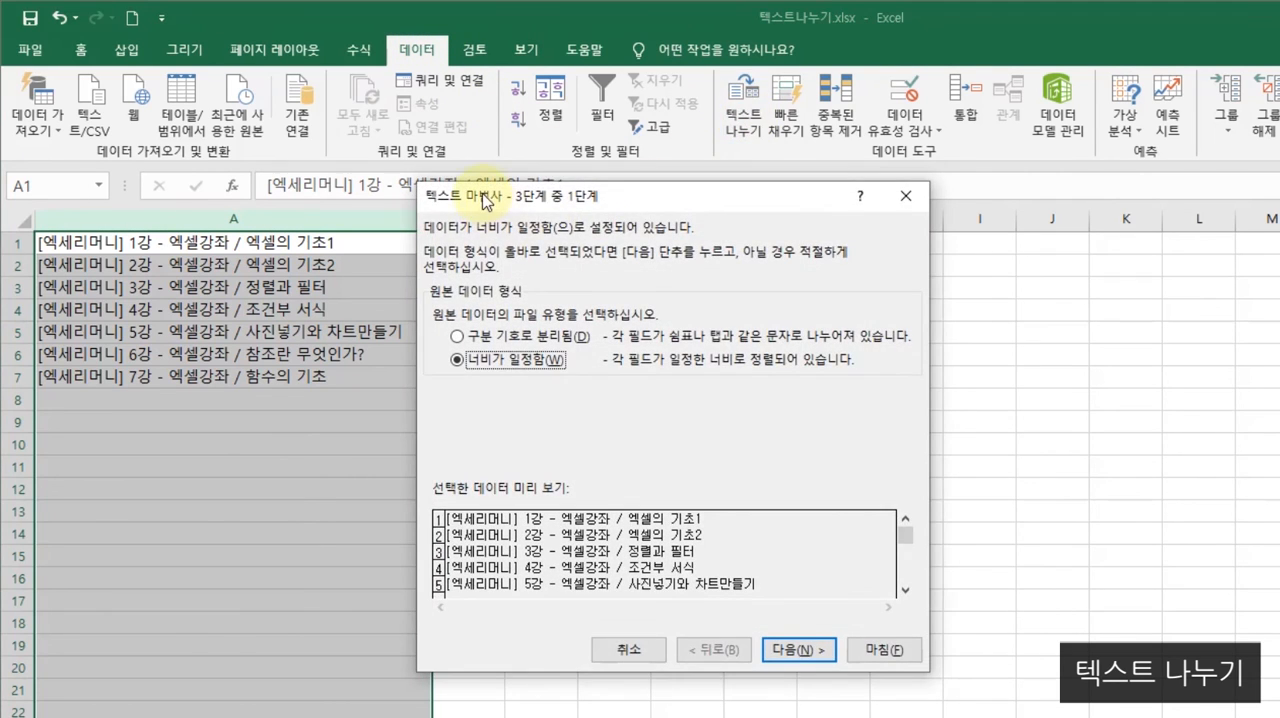
drag(483, 193, 570, 222)
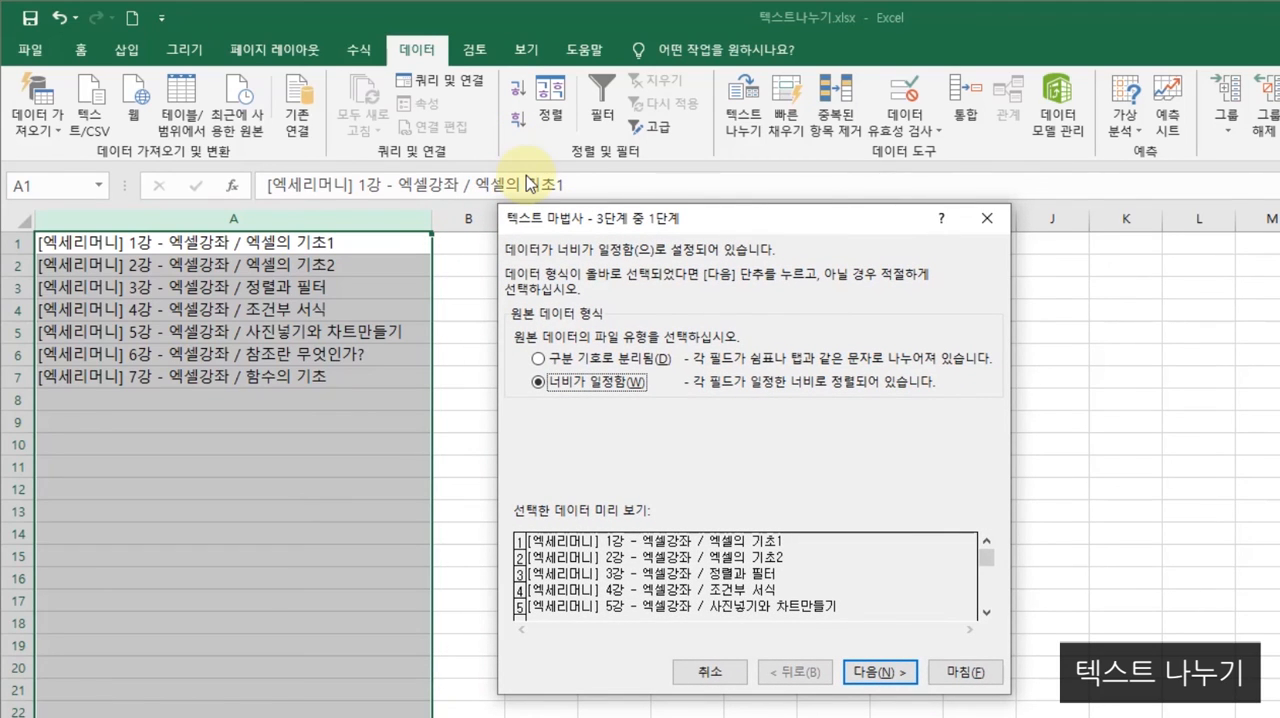
click(539, 358)
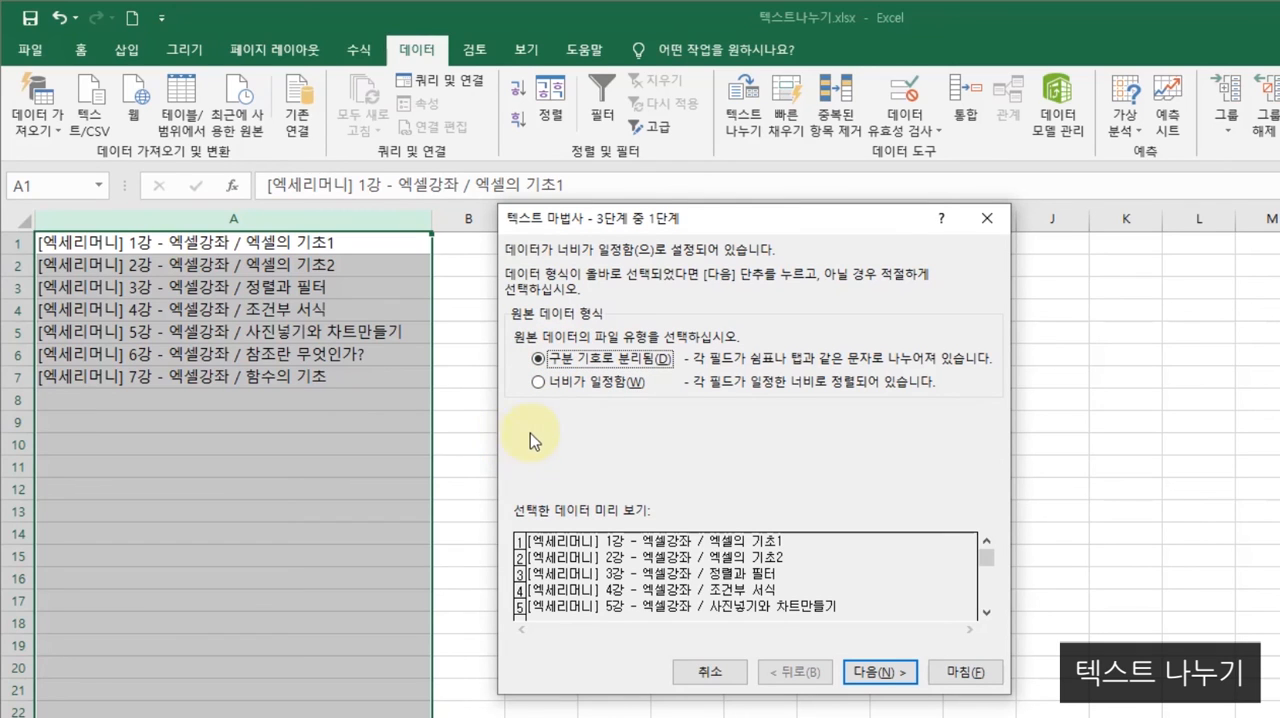
click(878, 672)
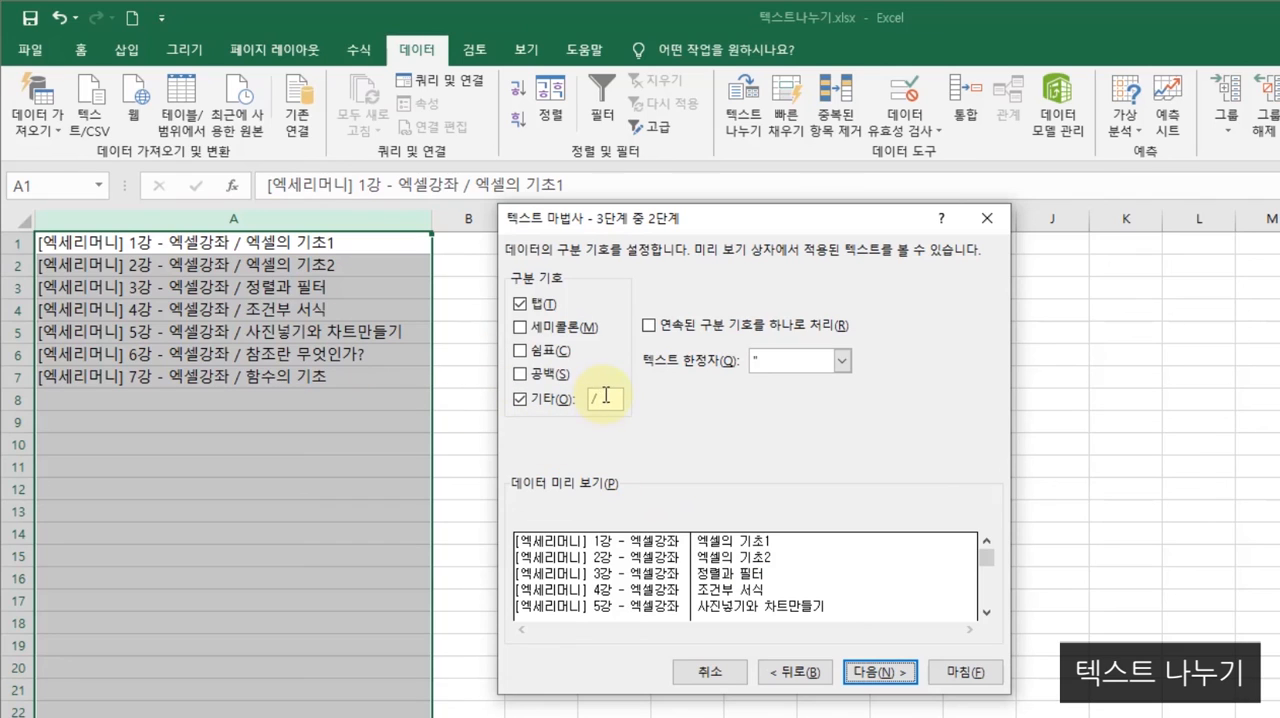
double_click(606, 399)
text(])
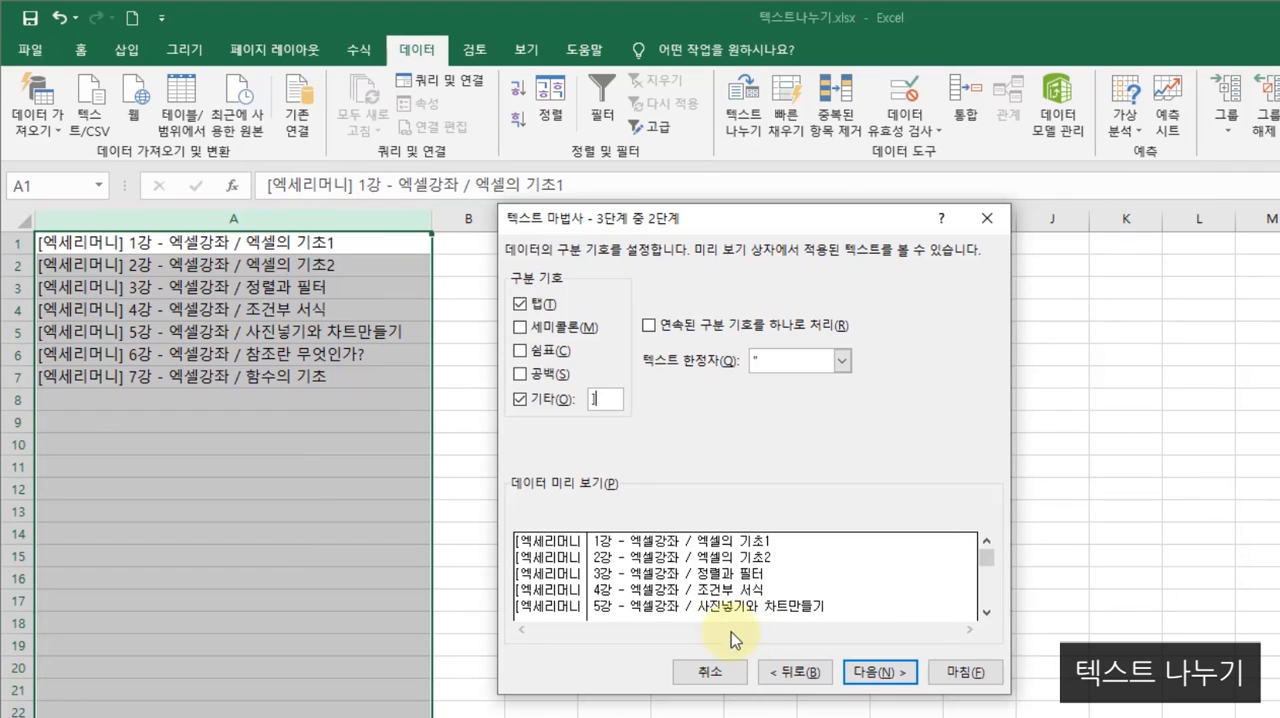
click(879, 679)
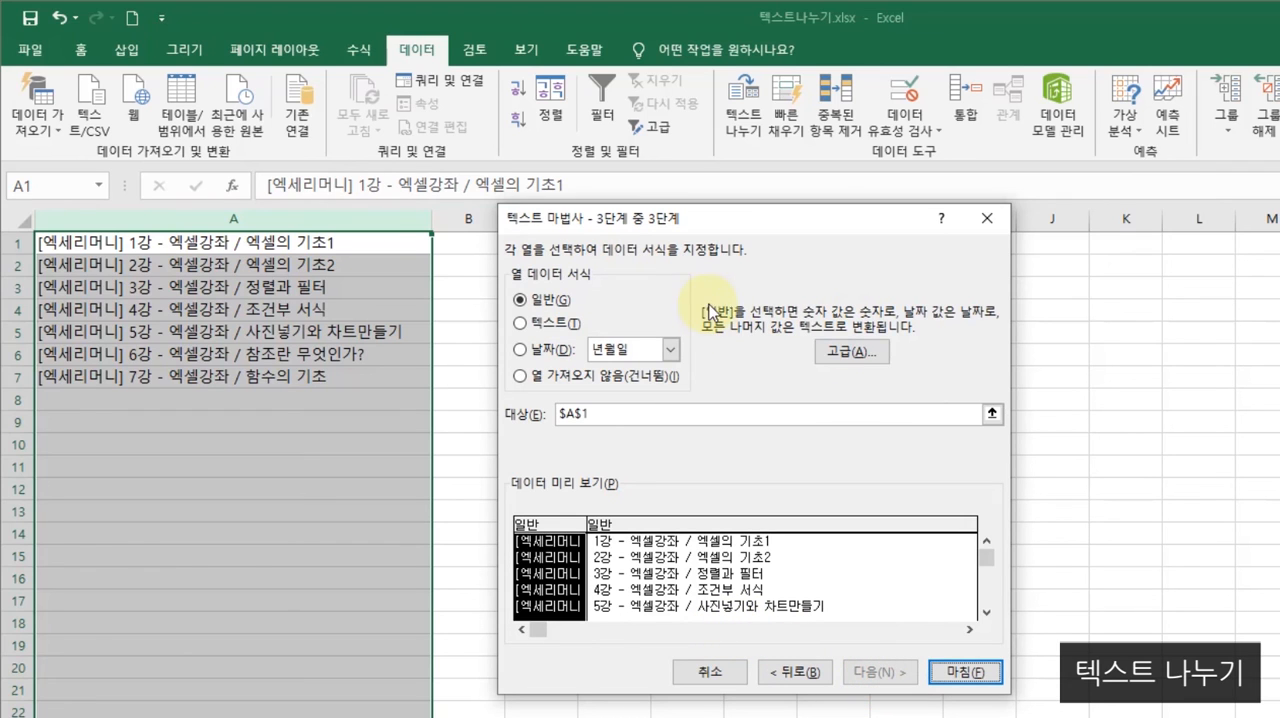
click(966, 672)
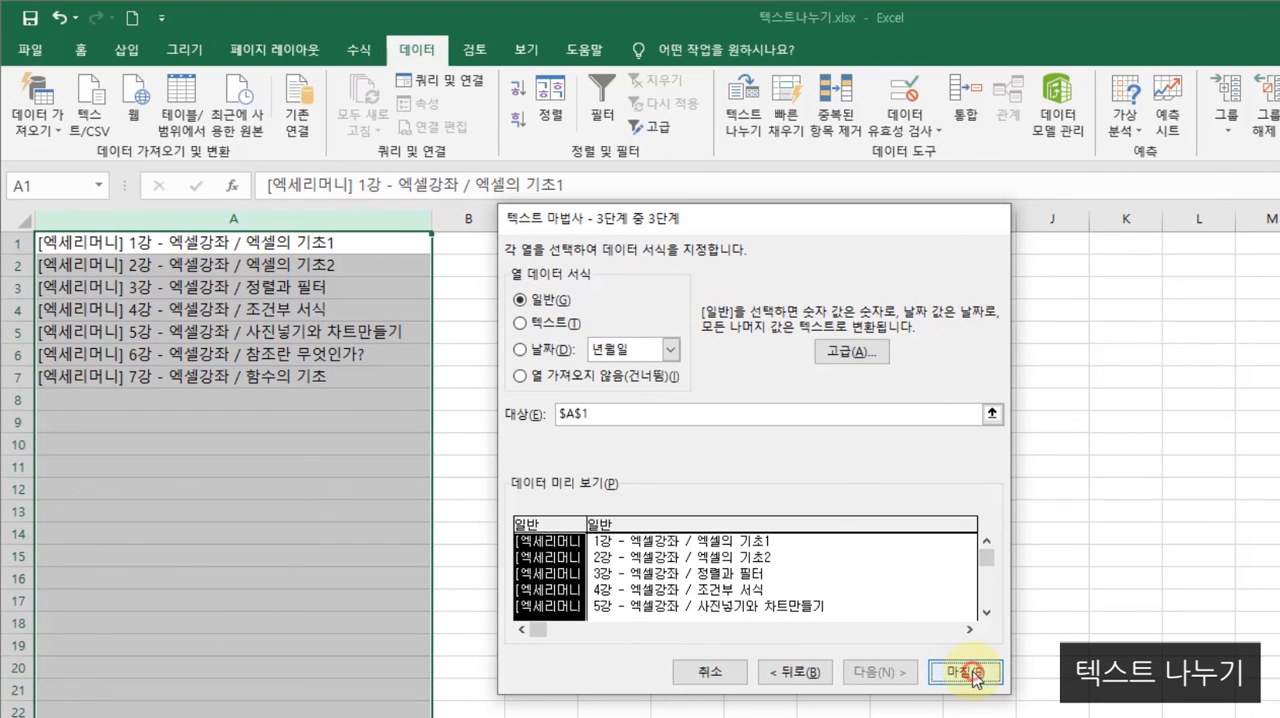
- Narrow column A and widen column B to fit the text split at the bracket
drag(432, 218, 187, 220)
drag(222, 462, 222, 444)
drag(262, 213, 495, 218)
click(360, 537)
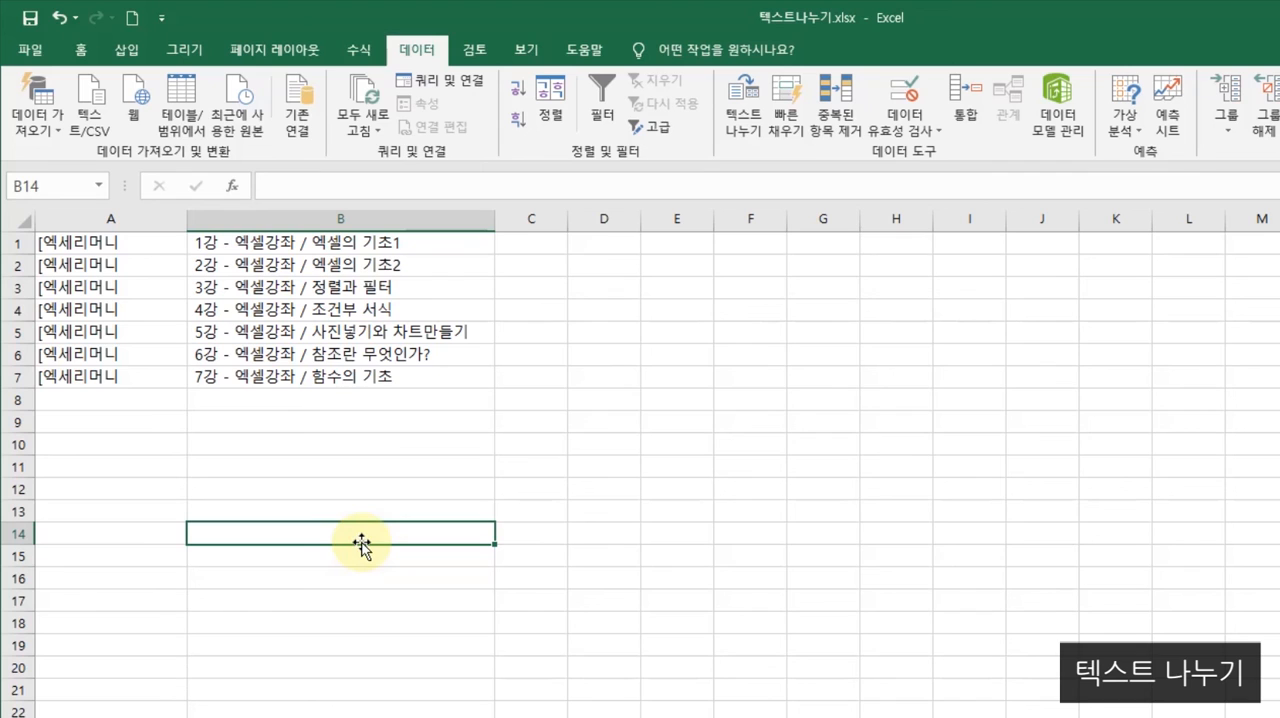
- Undo the column width changes and the ] delimiter split to restore the combined lecture titles in column A
click(60, 20)
click(60, 20)
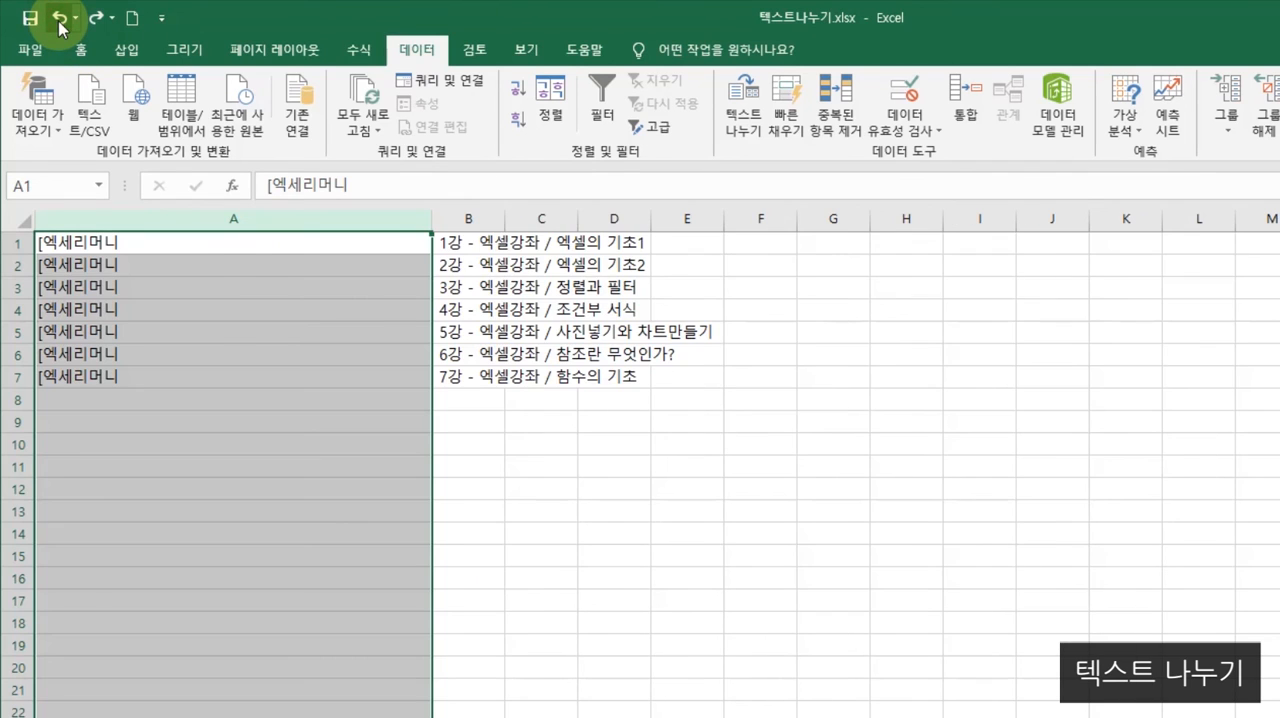
click(60, 20)
click(192, 440)
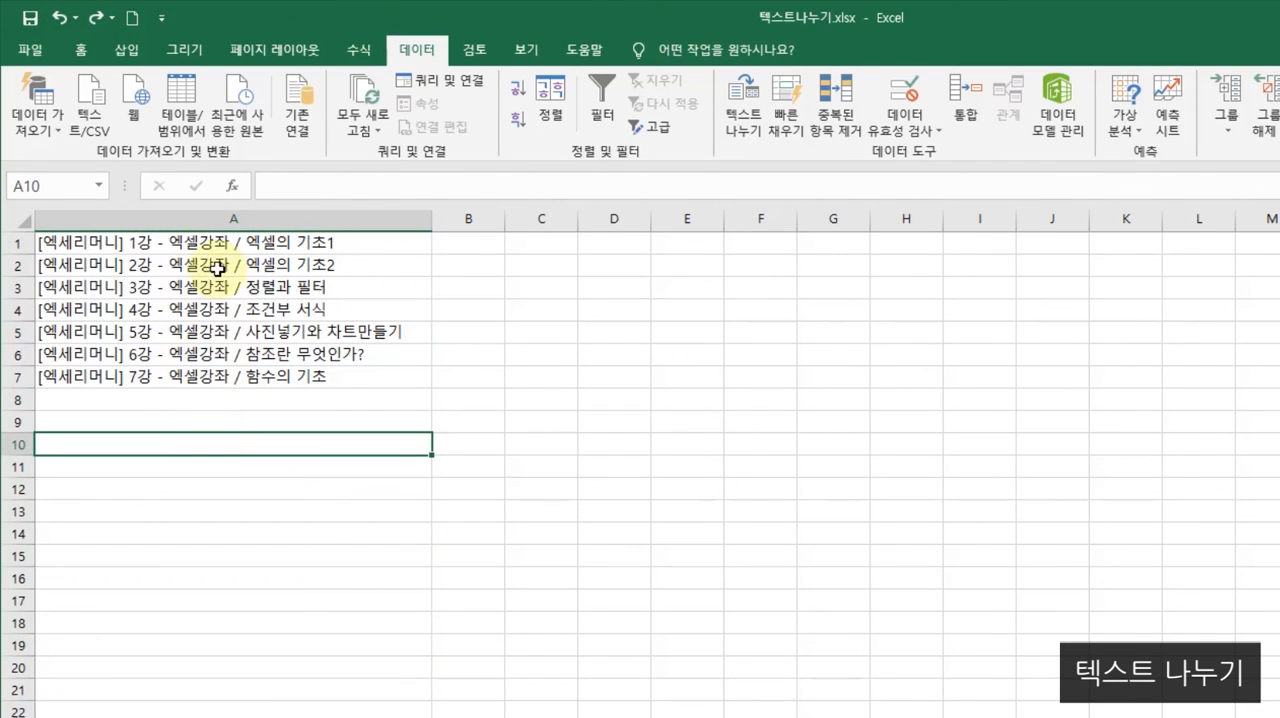
- Set up a fixed-width Text to Columns split of column A with a single break line at position 13, just before the lecture number
click(185, 215)
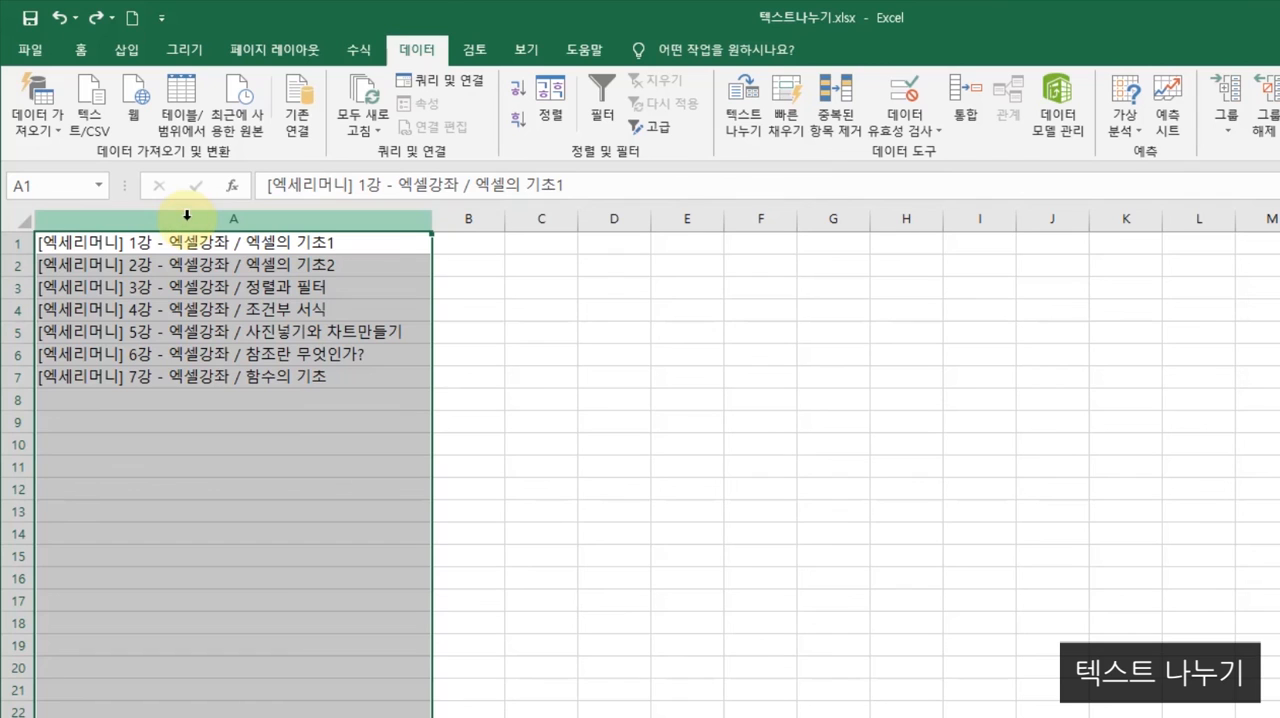
click(756, 130)
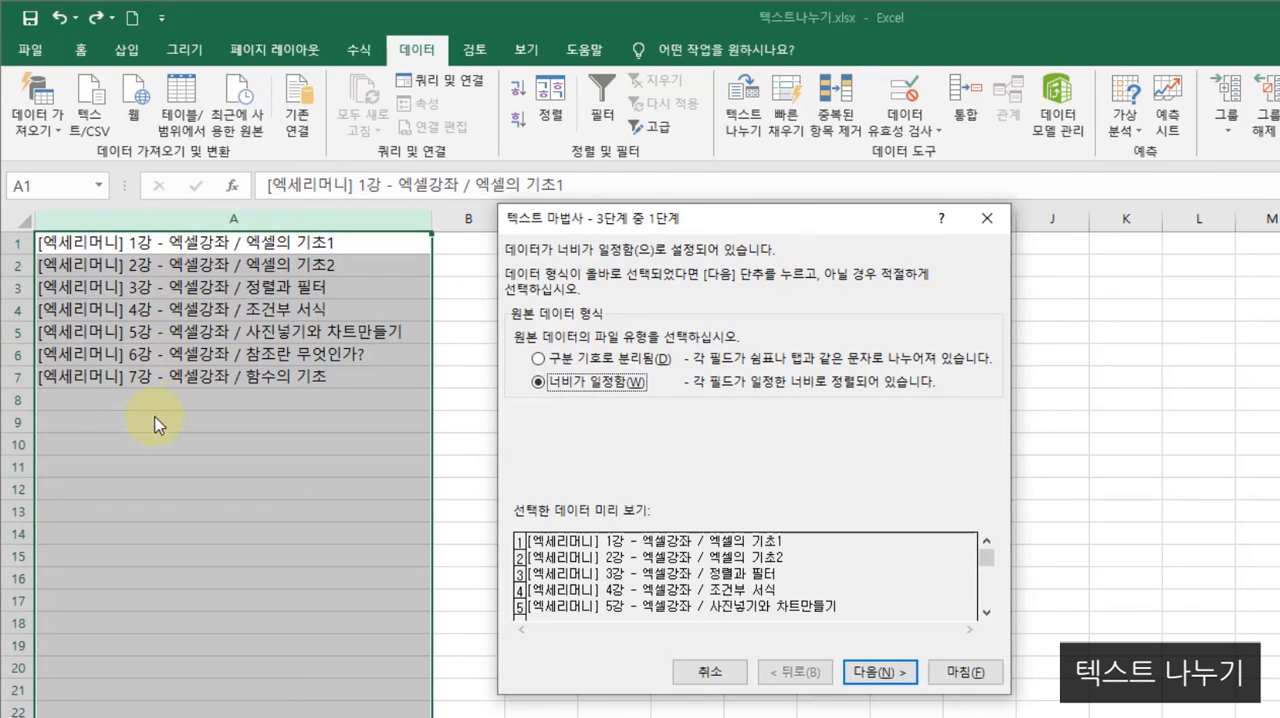
click(878, 673)
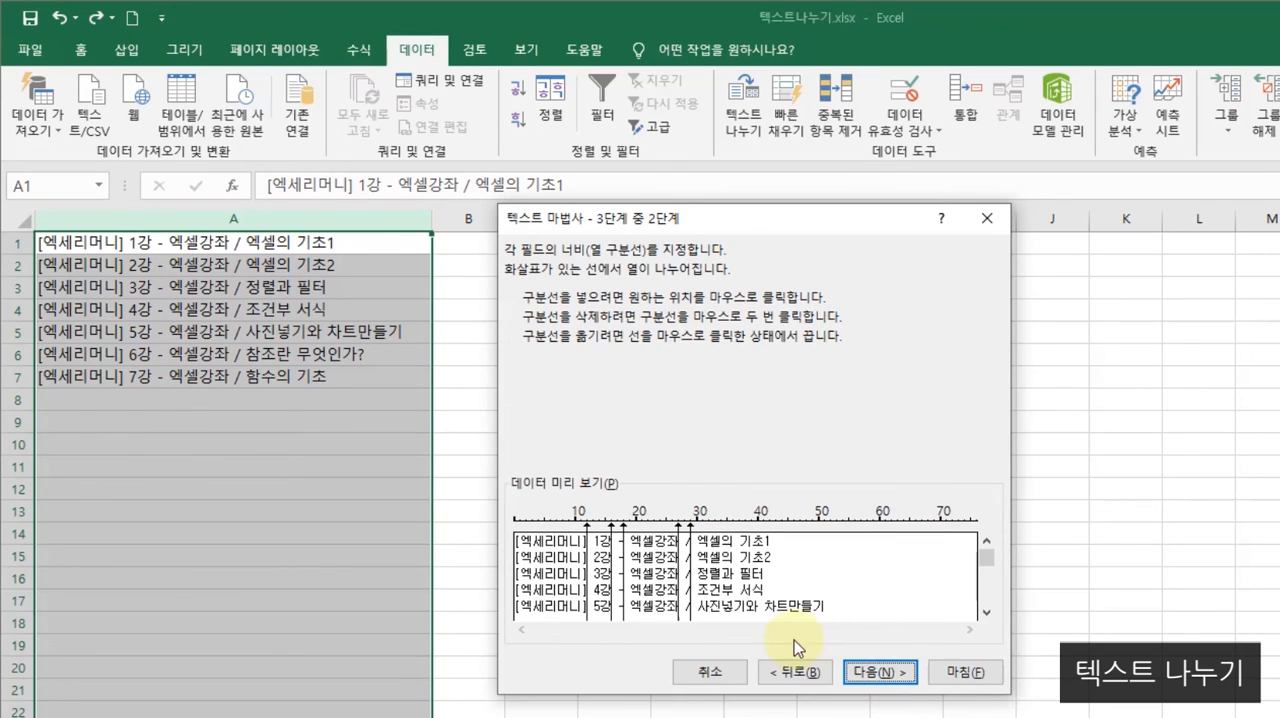
double_click(612, 525)
double_click(624, 528)
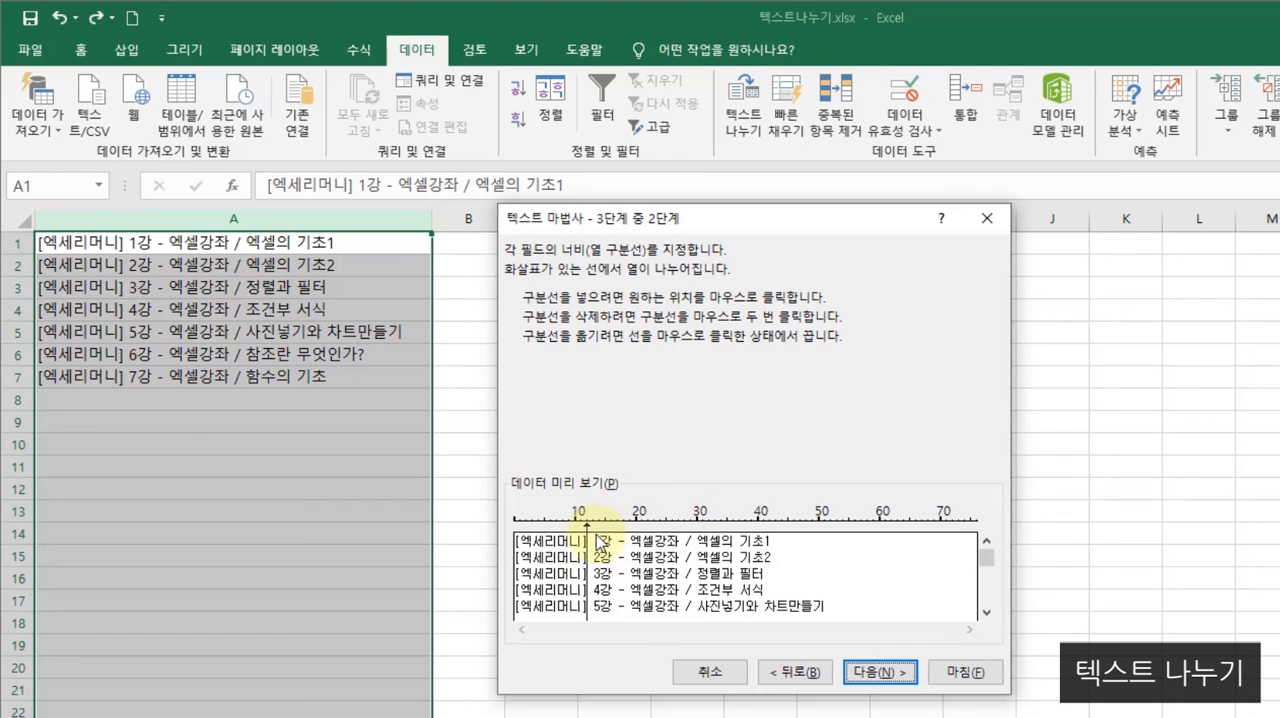
mouse_move(605, 528)
mouse_down()
mouse_move(826, 528)
mouse_move(620, 530)
mouse_up()
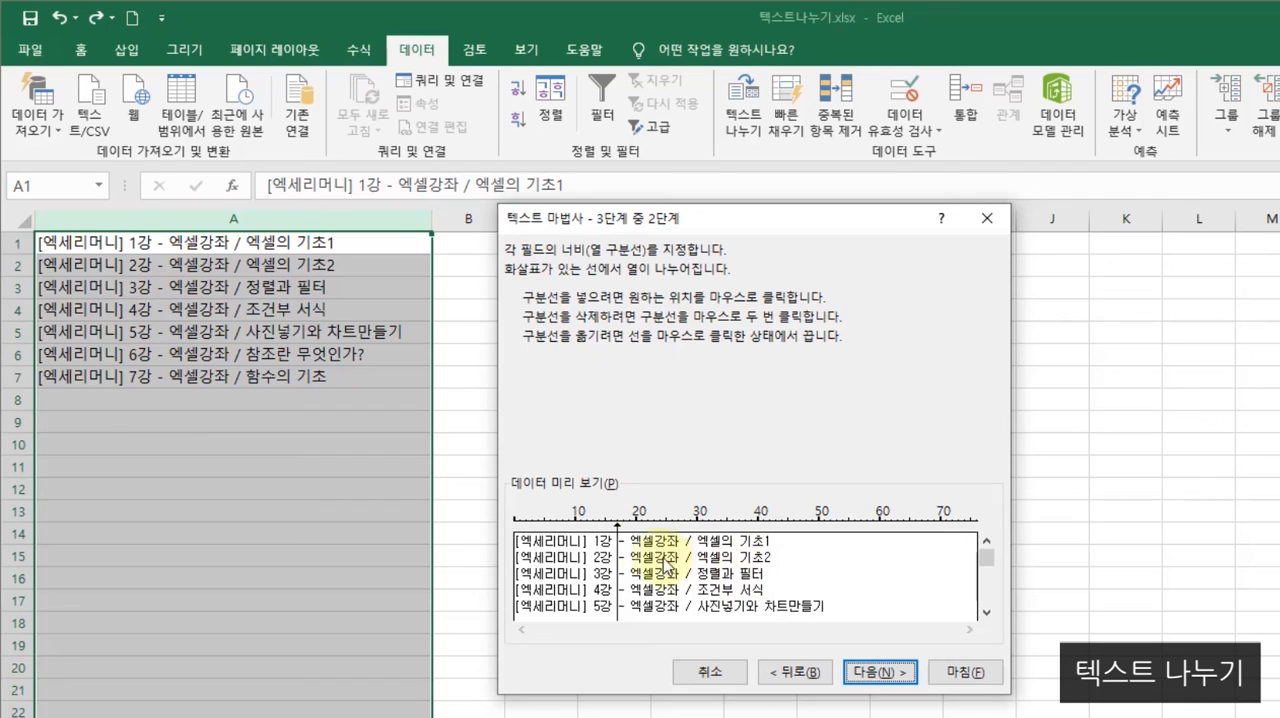
drag(618, 522, 593, 524)
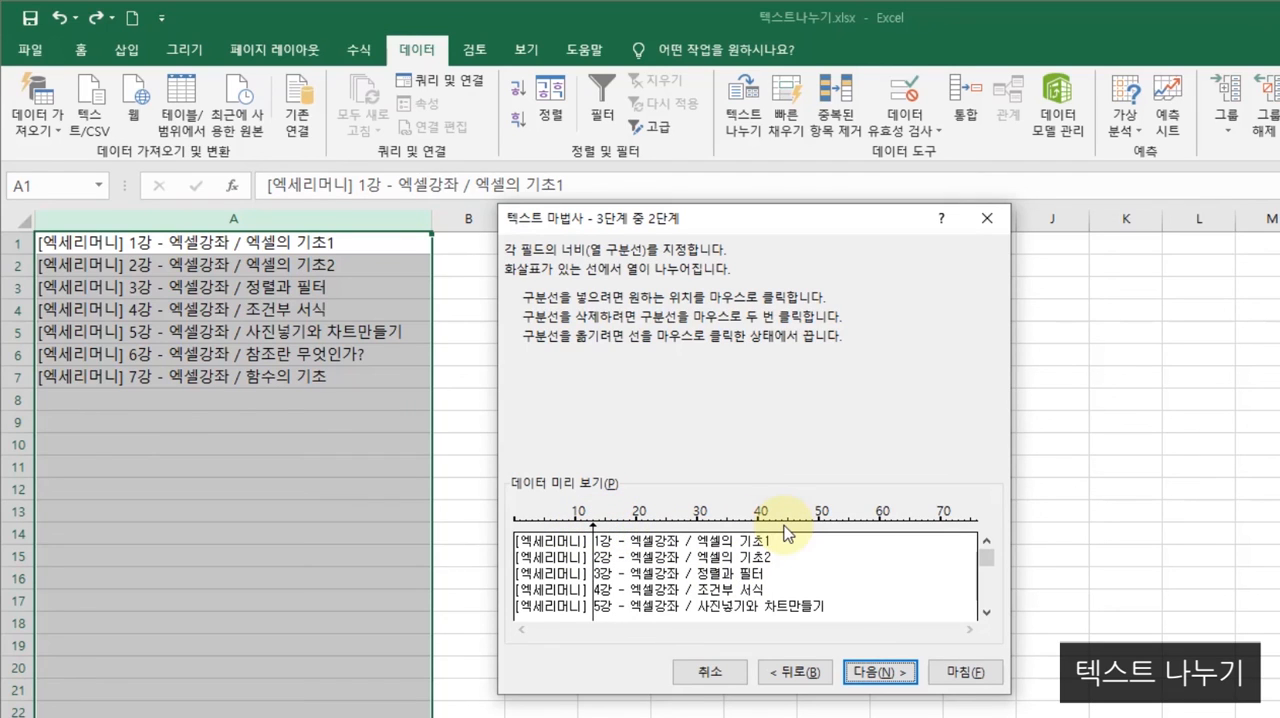
- Complete the fixed-width split of column A with both columns in General format, and resize columns A and B to fit their text
click(881, 671)
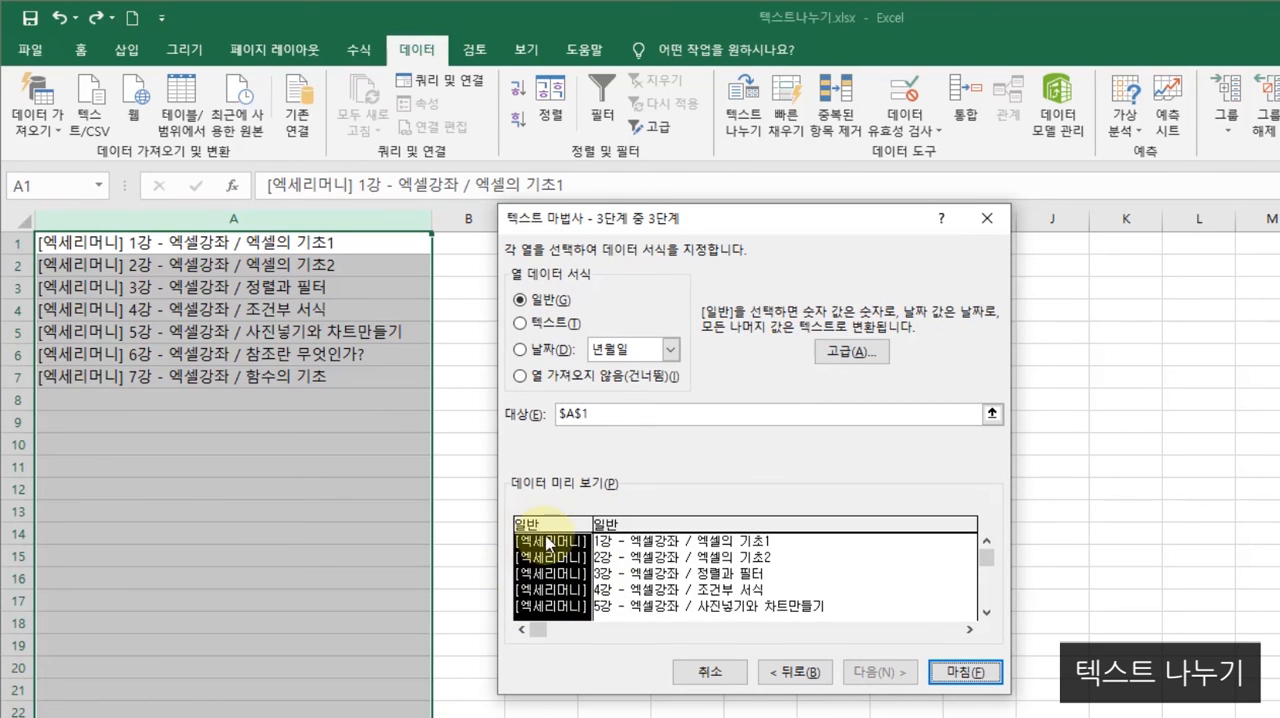
click(668, 585)
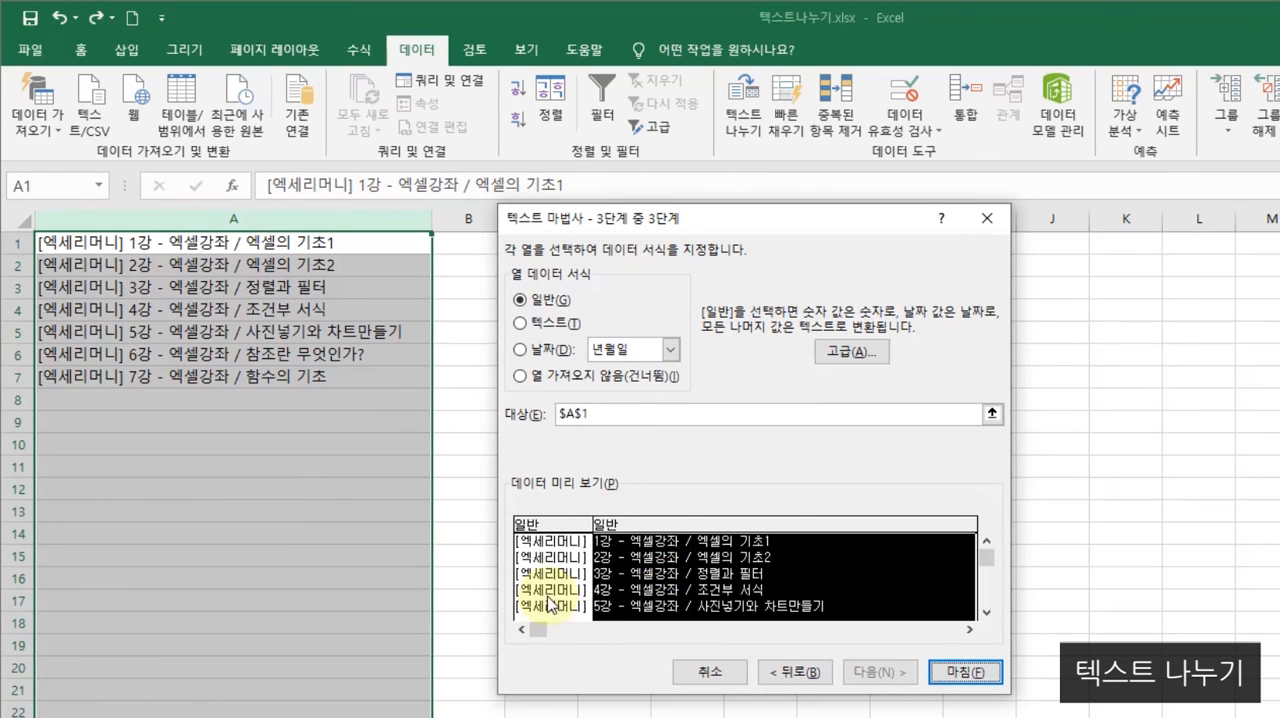
click(570, 573)
click(672, 566)
click(546, 582)
click(700, 565)
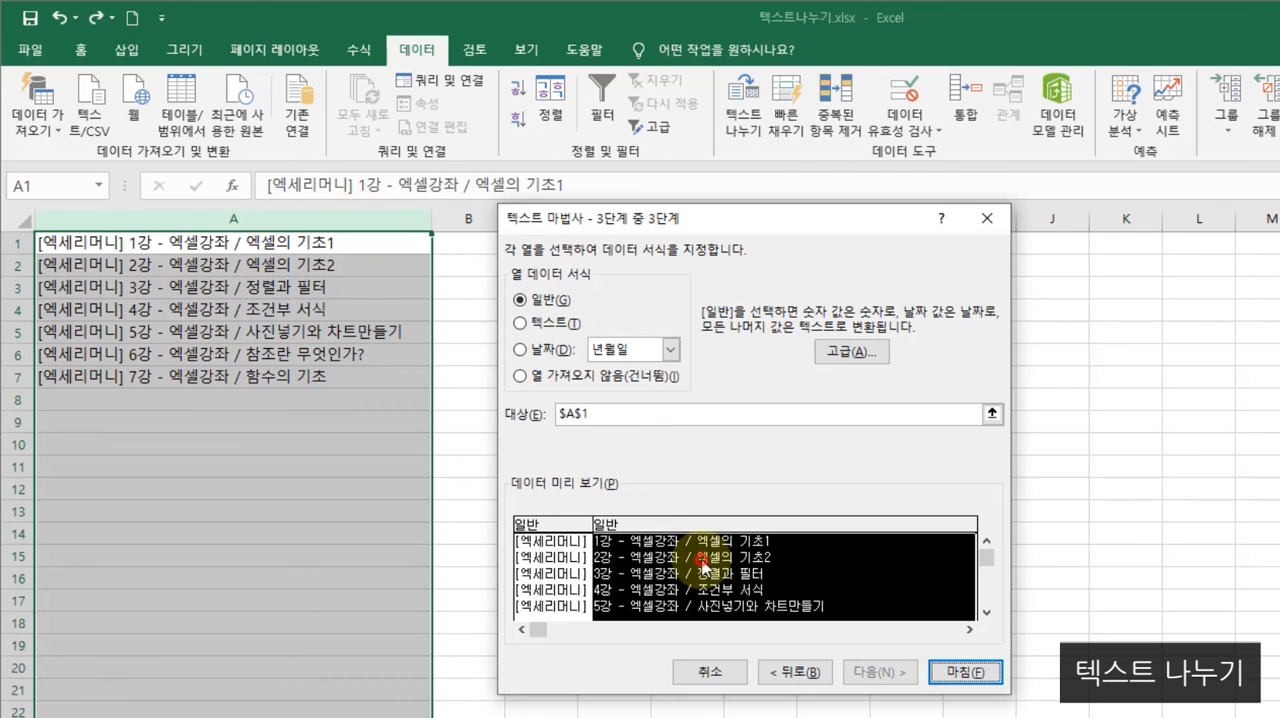
click(965, 672)
click(345, 598)
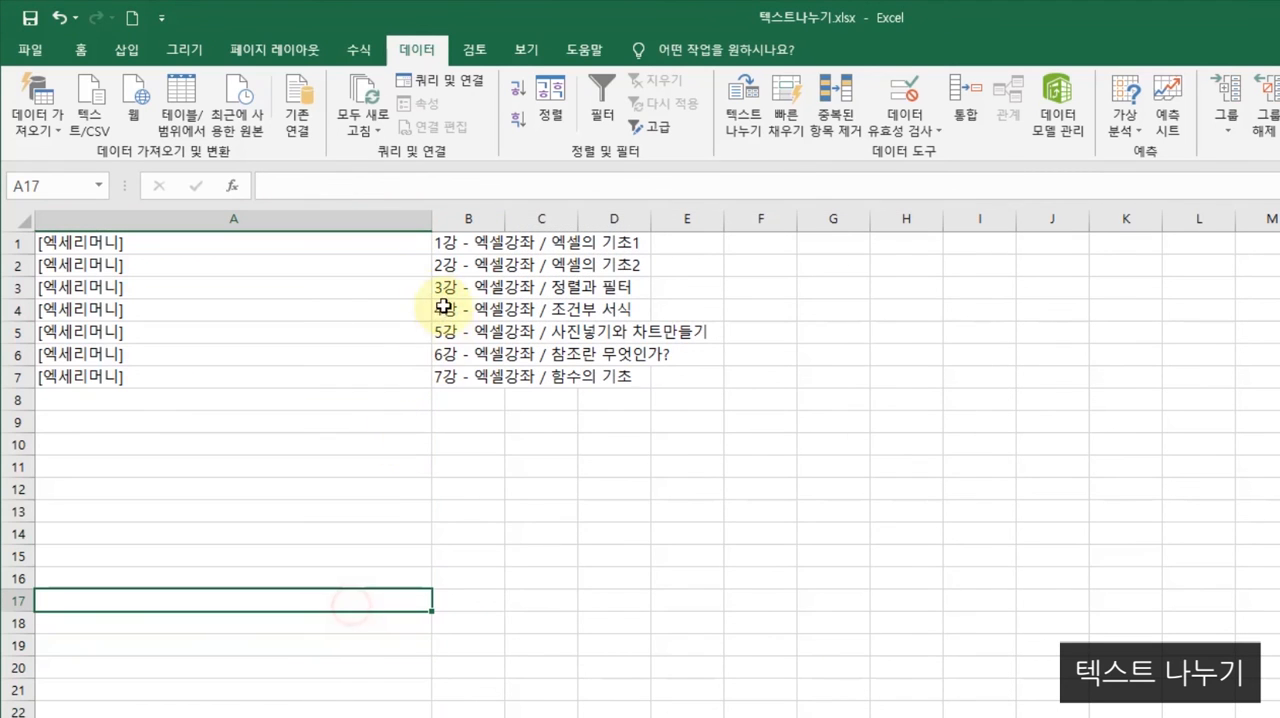
drag(432, 218, 458, 220)
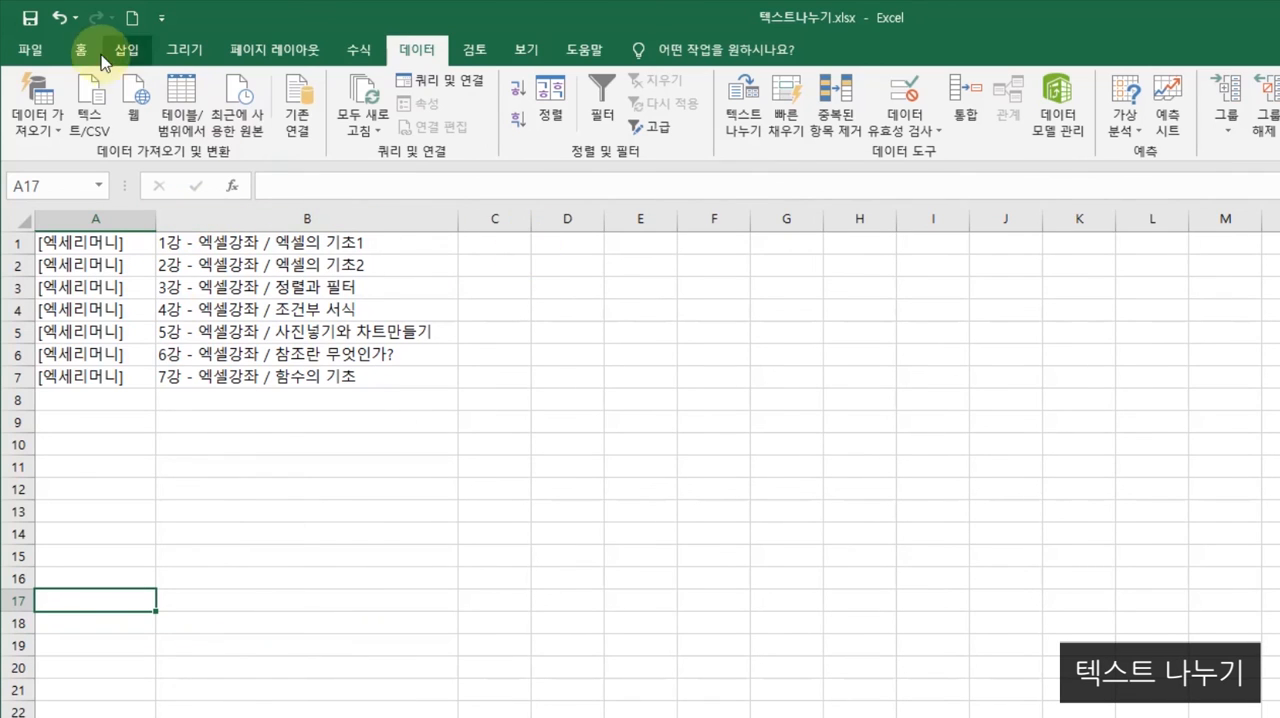
- Undo the column resizing and the fixed-width split to bring the combined lecture titles back into column A
click(62, 19)
click(62, 19)
click(62, 19)
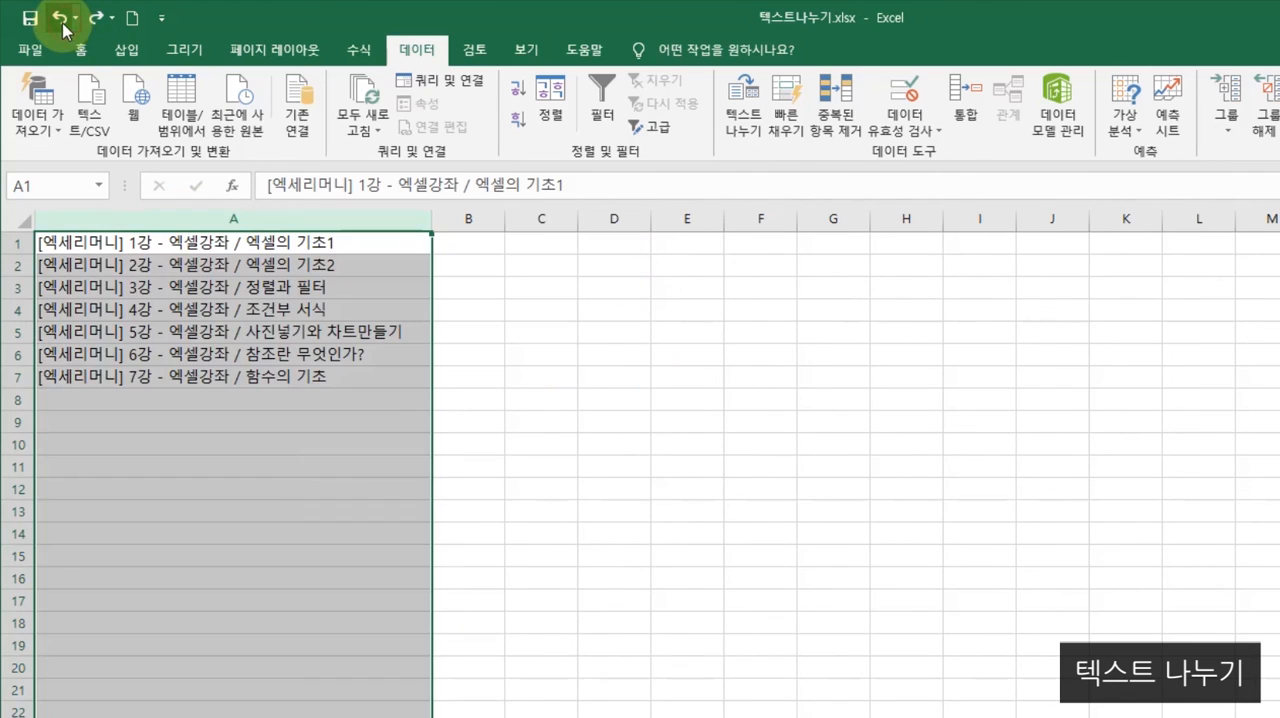
click(266, 354)
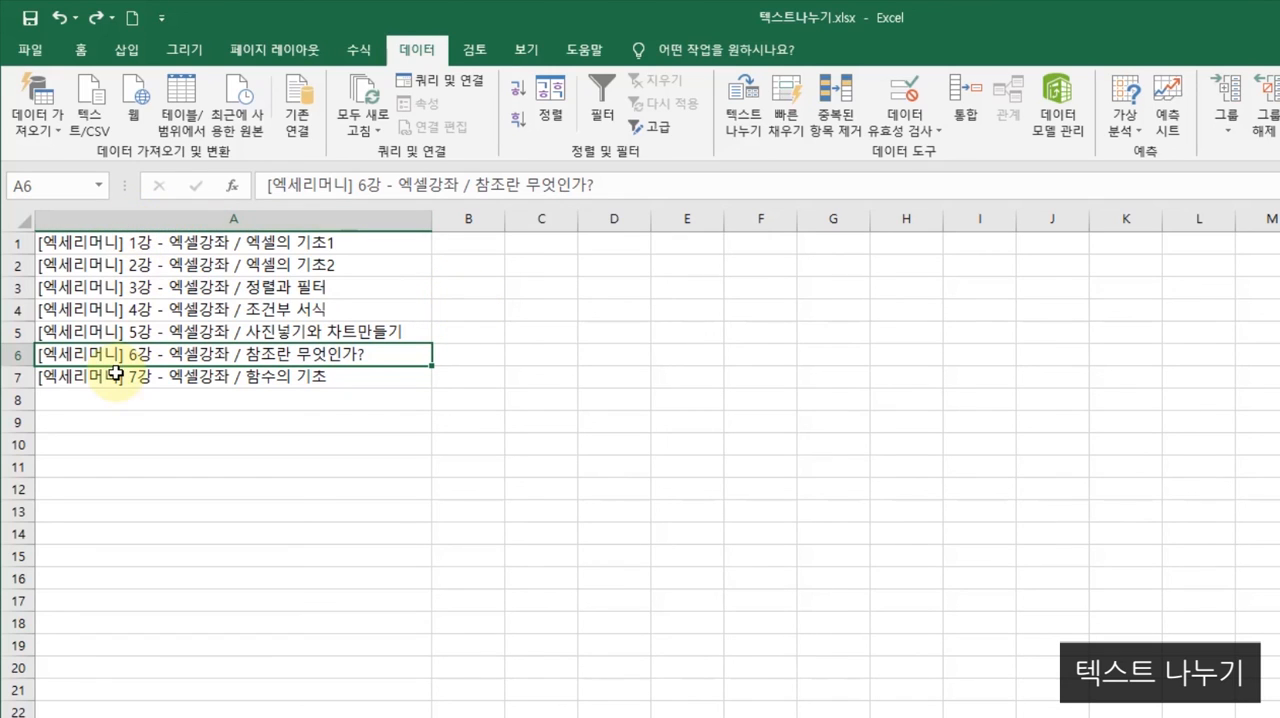
- Enter 엑세리머니 in B1 and fill it down to B7, widening column B to fit
click(458, 244)
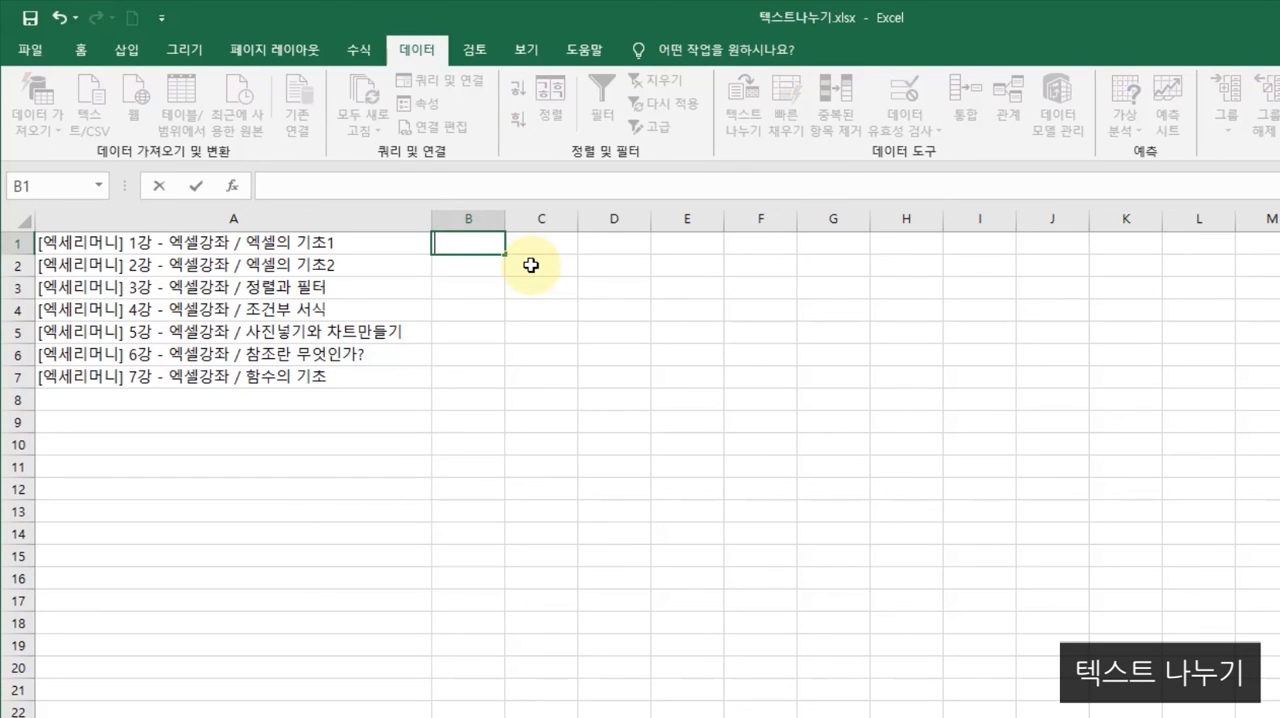
text(리님)
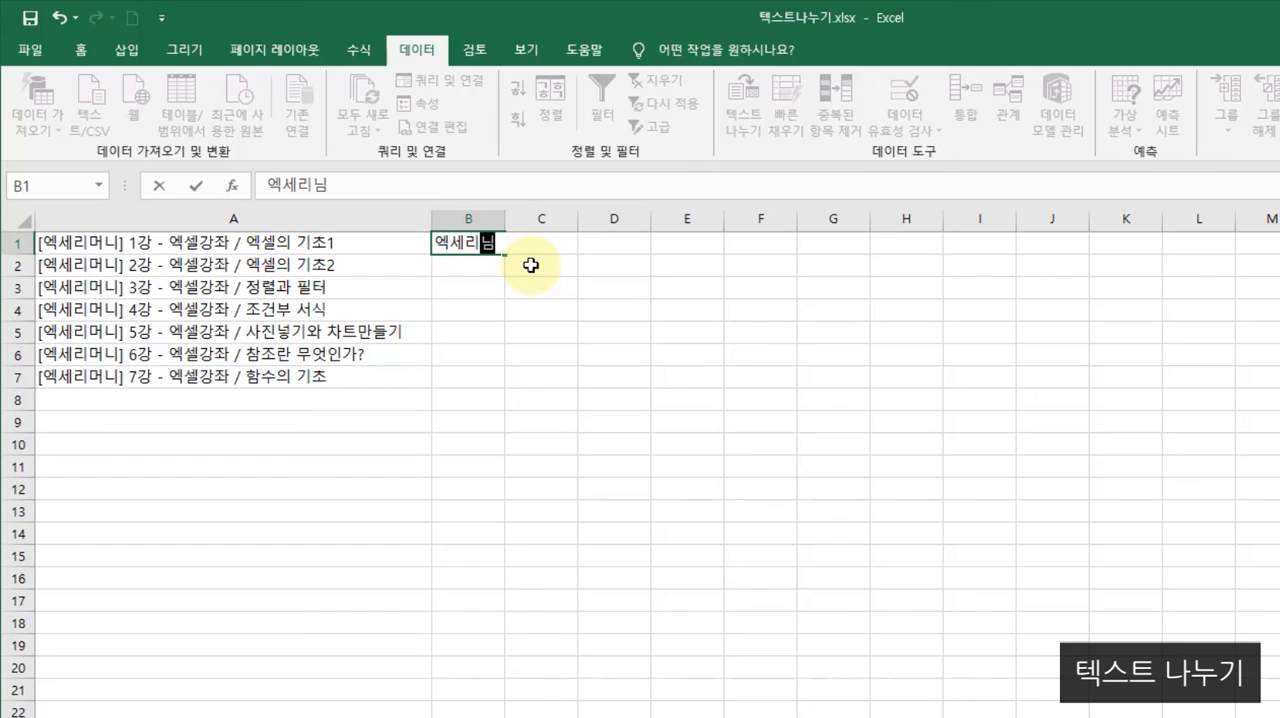
text(니)
key(Return)
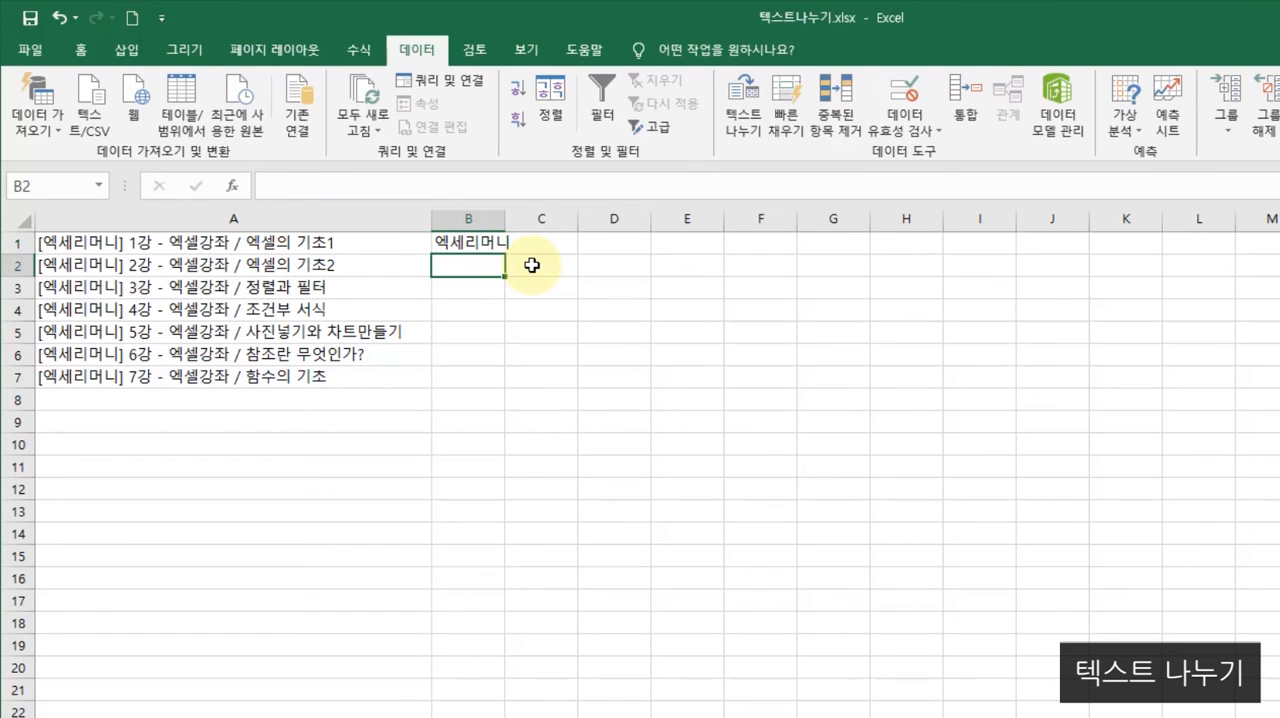
drag(500, 221, 566, 382)
click(491, 241)
click(650, 331)
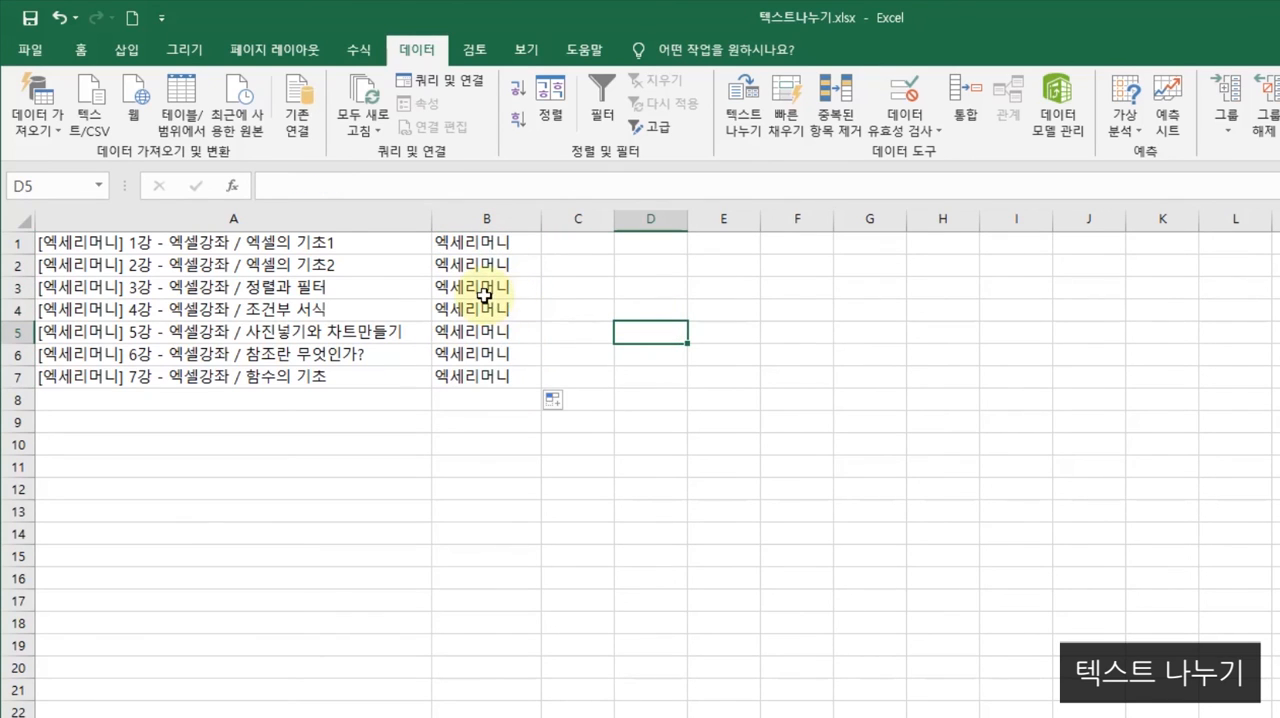
- Set up a delimited Text to Columns split of column A using a hyphen (-) as the Other delimiter alongside Tab
click(171, 218)
click(743, 120)
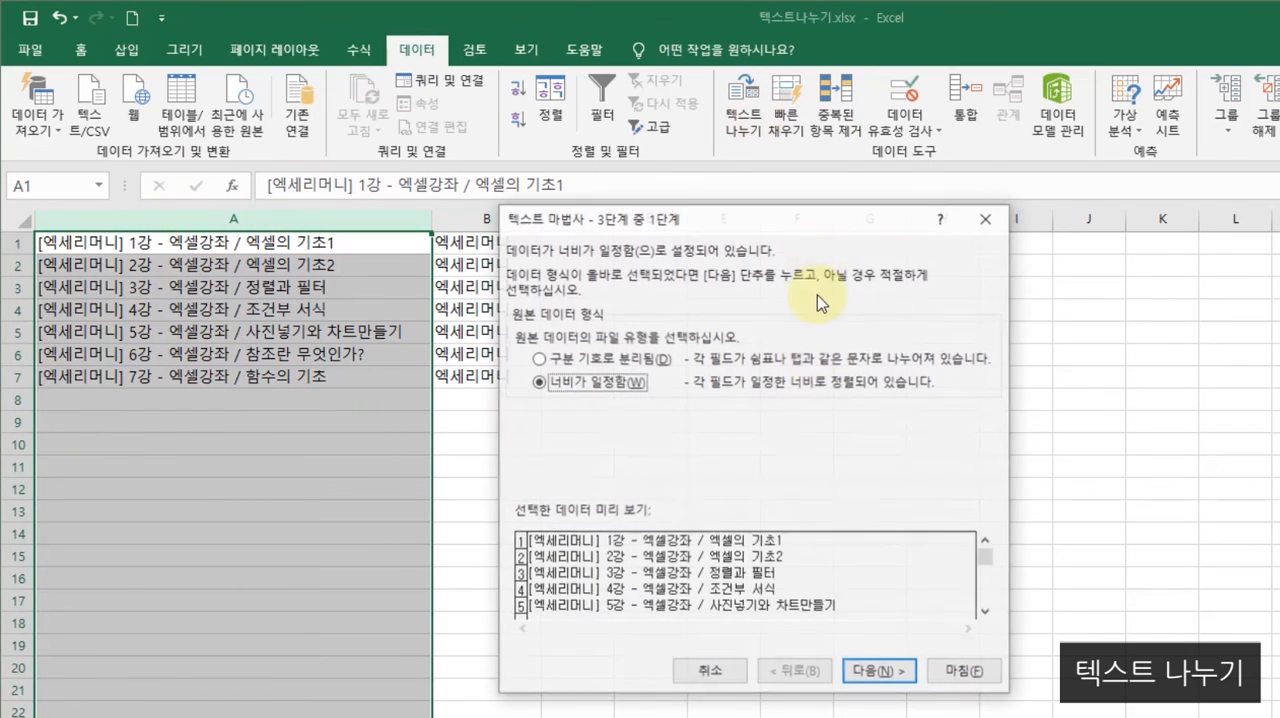
click(878, 672)
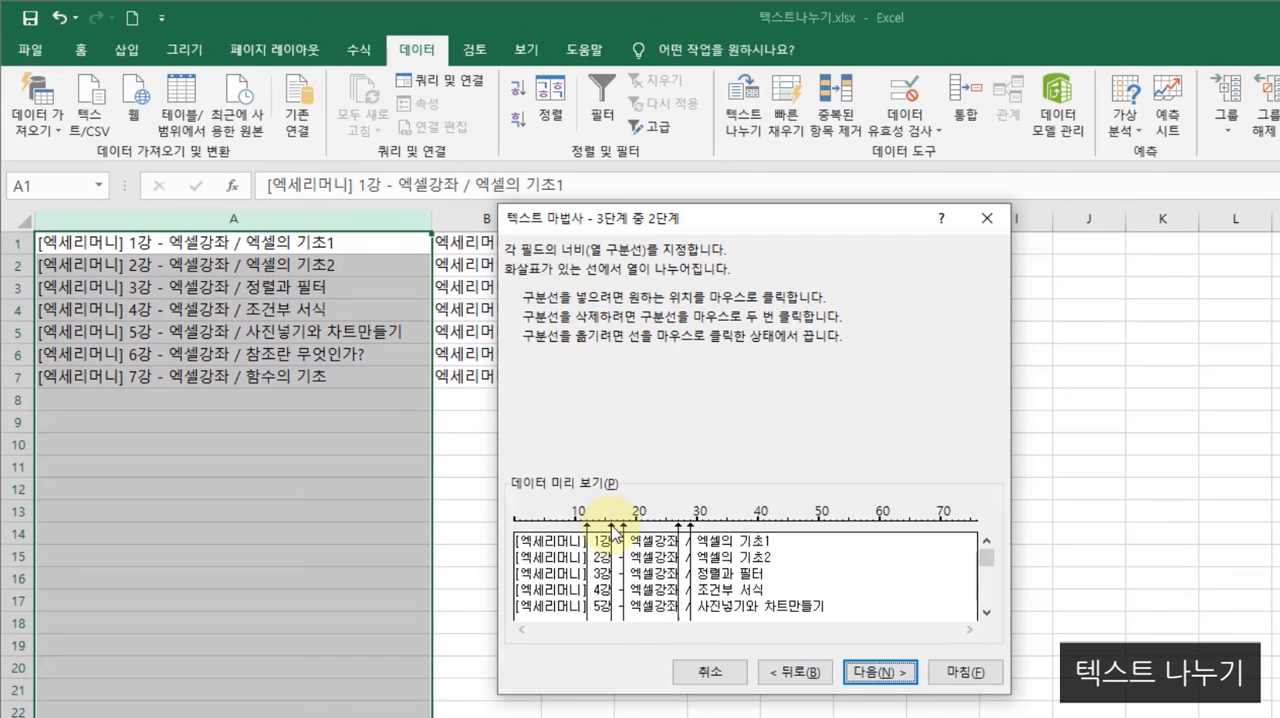
click(792, 672)
click(565, 358)
click(874, 676)
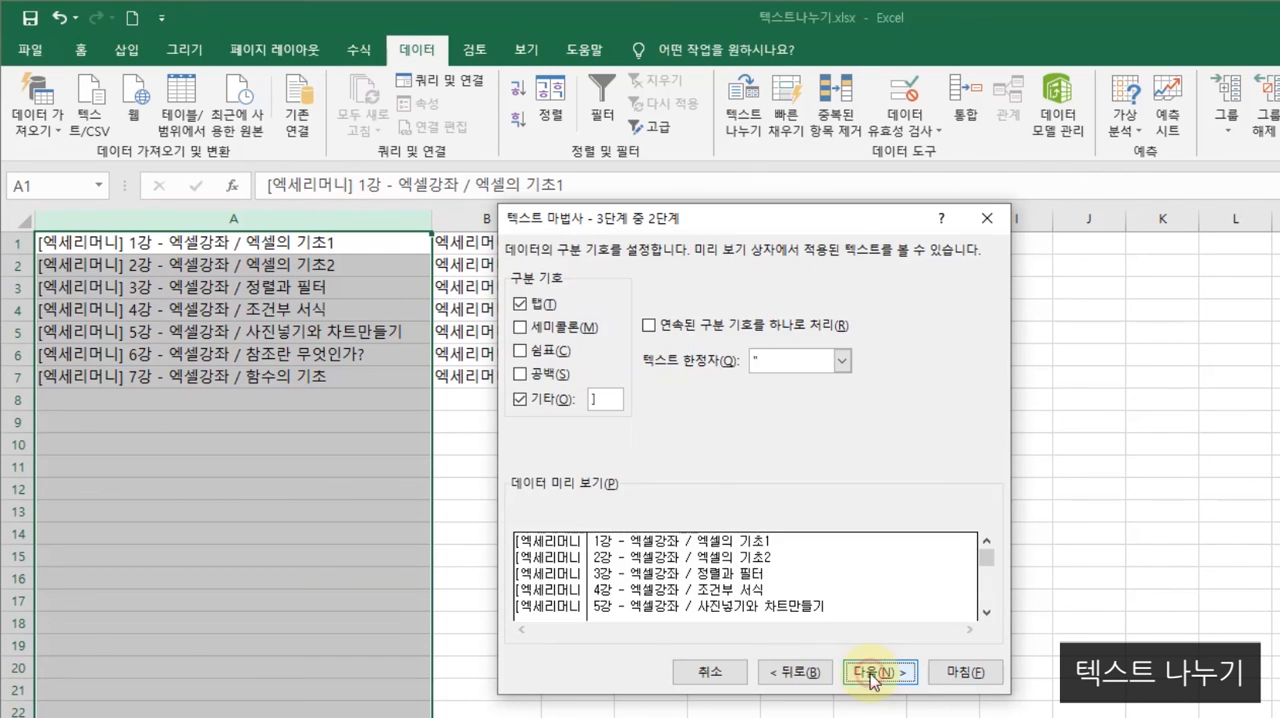
key(BackSpace)
text(-)
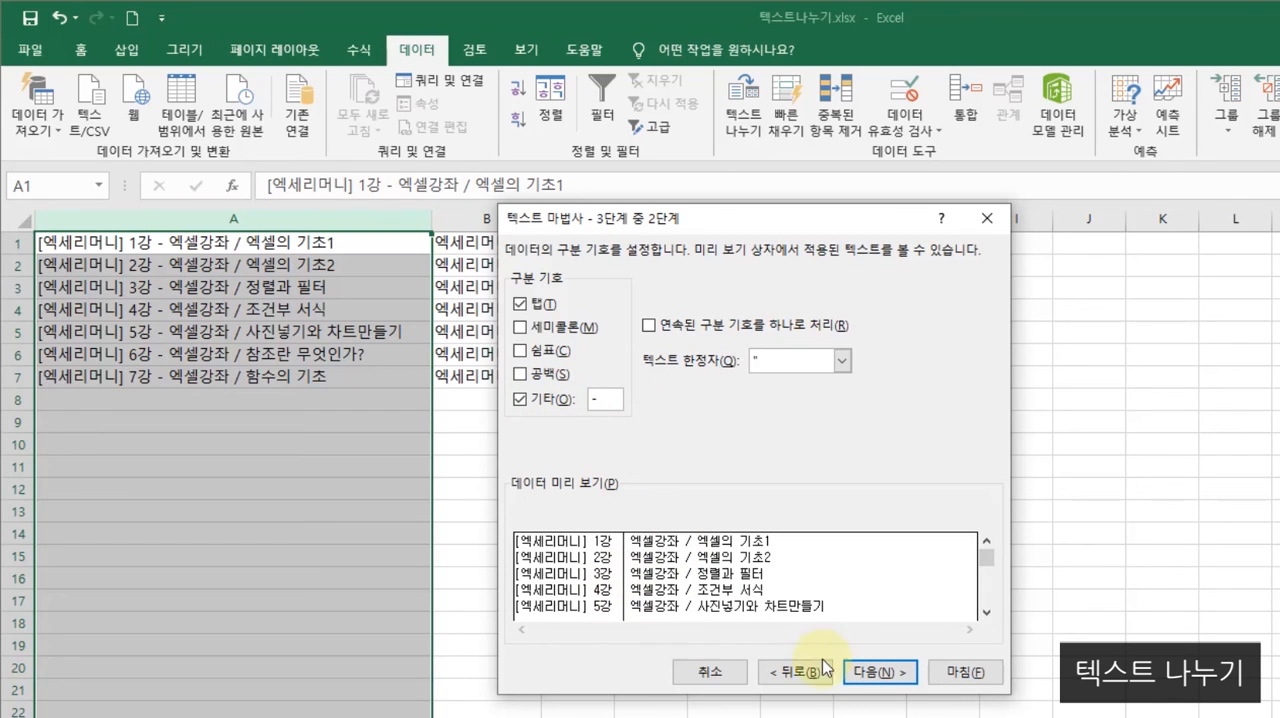
- Complete the hyphen split of column A, replacing the existing data in column B, and resize columns A and B to fit their text
click(902, 676)
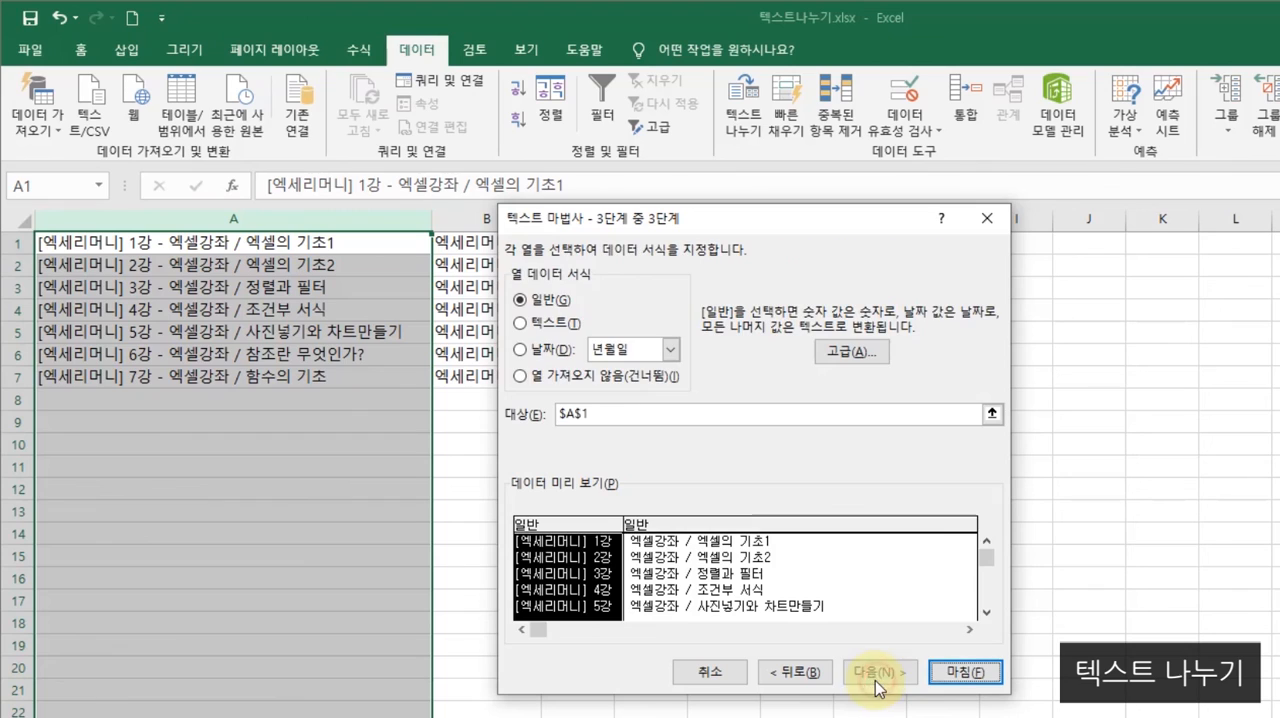
click(975, 677)
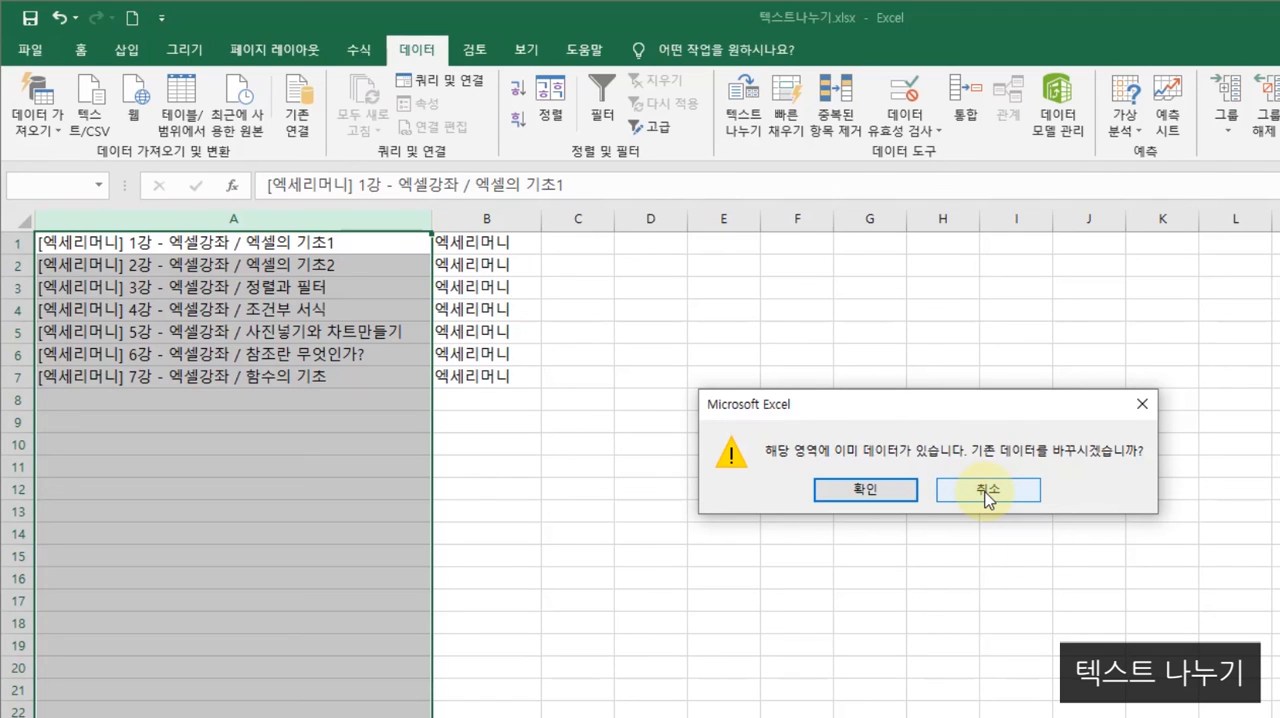
click(872, 491)
drag(542, 229, 697, 263)
drag(432, 219, 247, 292)
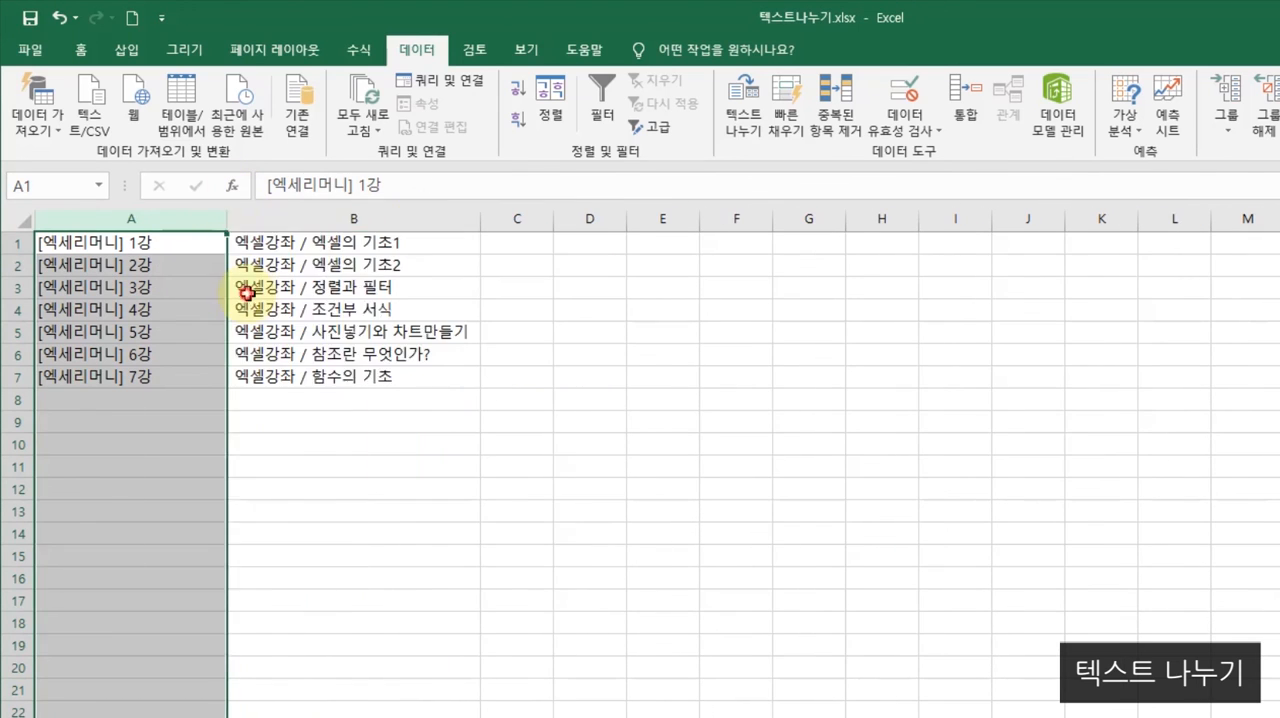
click(247, 292)
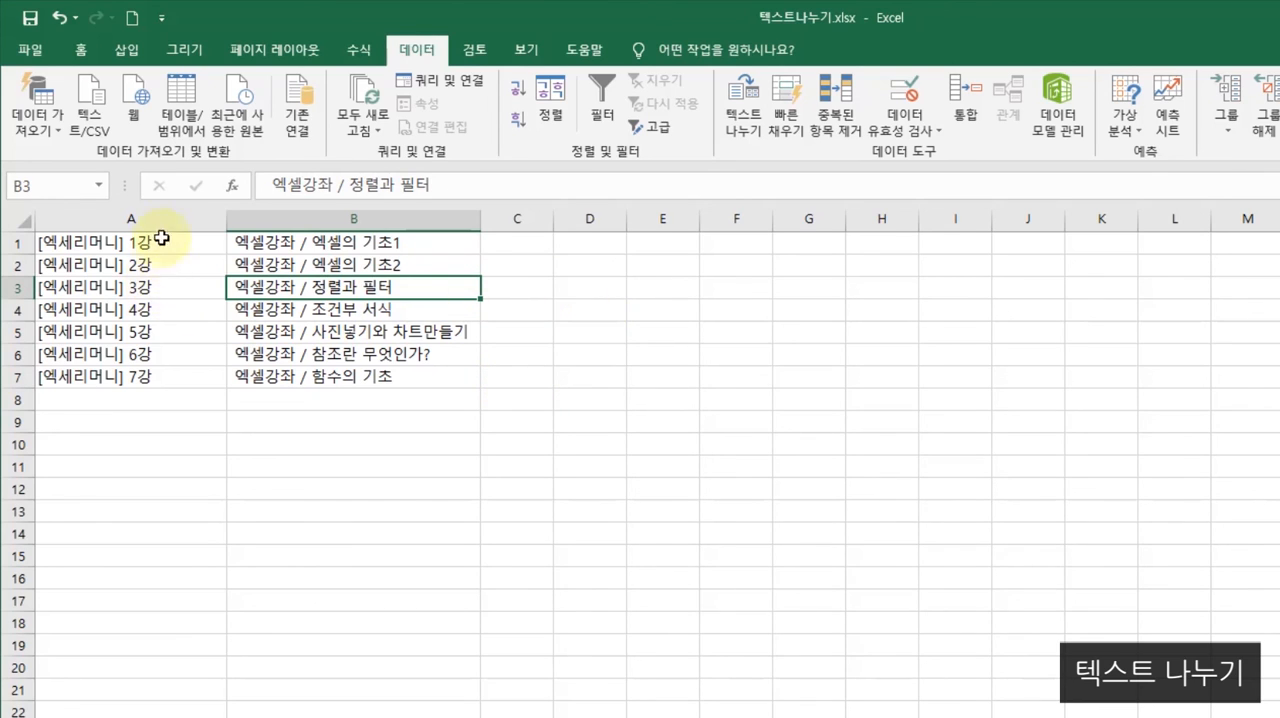
- Enter 엑세리머니 in C1, removing the stray ₩ from the end of the text
click(531, 247)
text(에세리너)
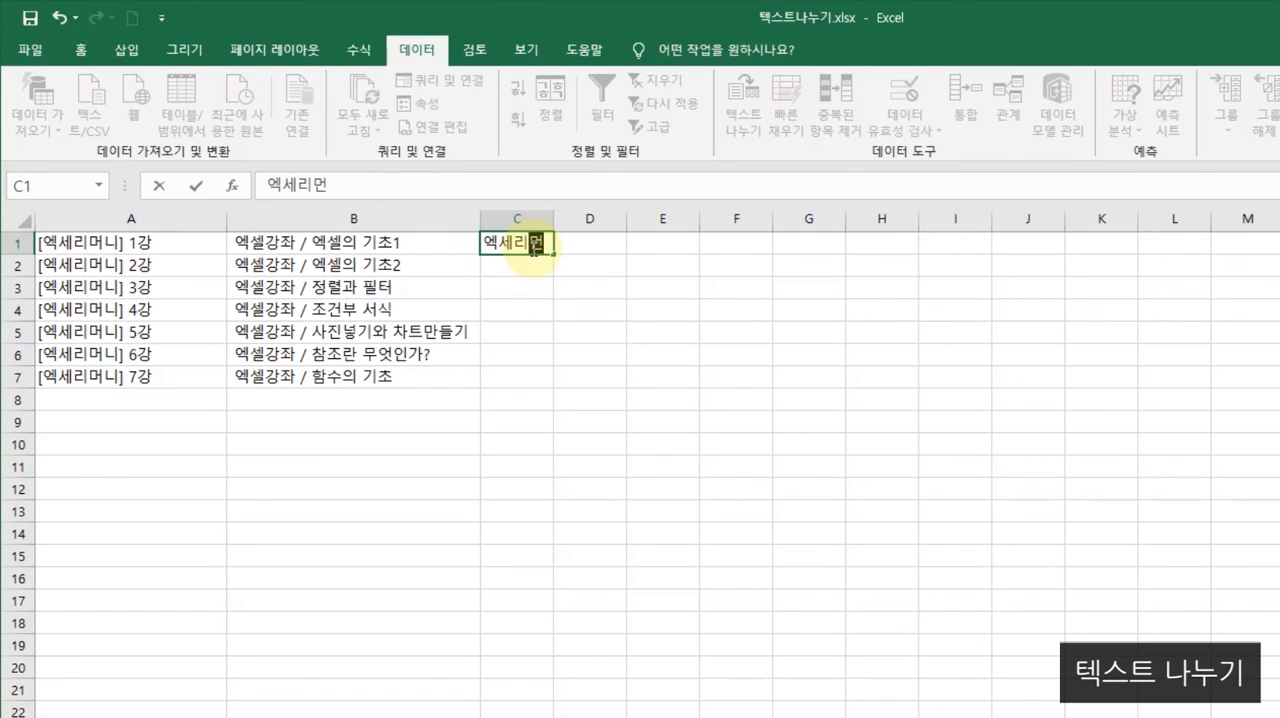
text(니₩)
key(Return)
click(522, 242)
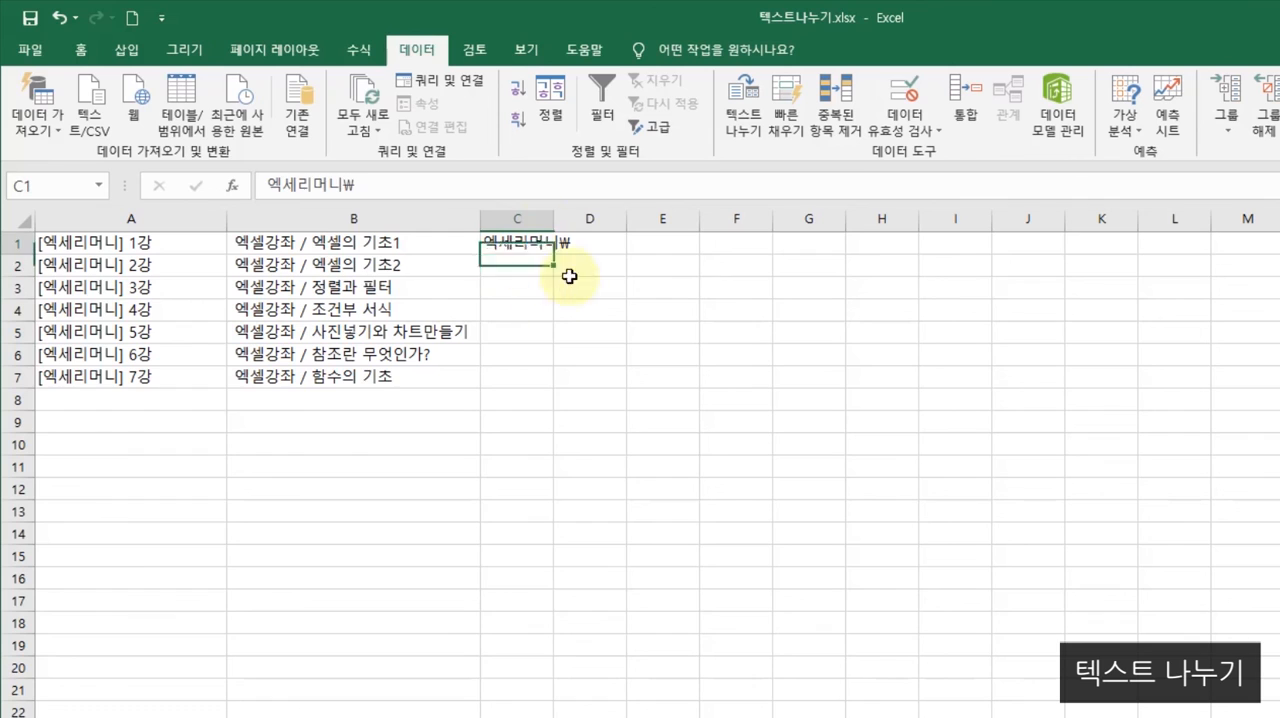
click(385, 188)
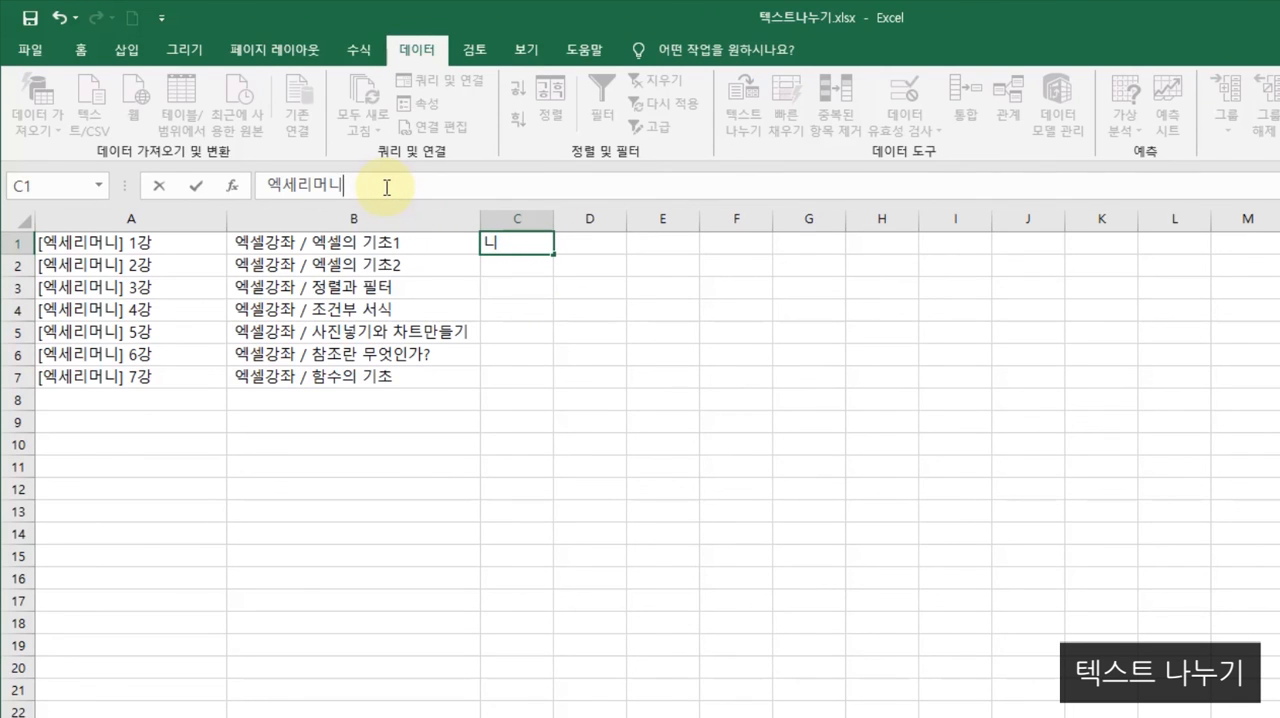
key(Return)
- Widen column C to fit its text and copy C1 into C2:C7
click(520, 242)
drag(554, 218, 583, 220)
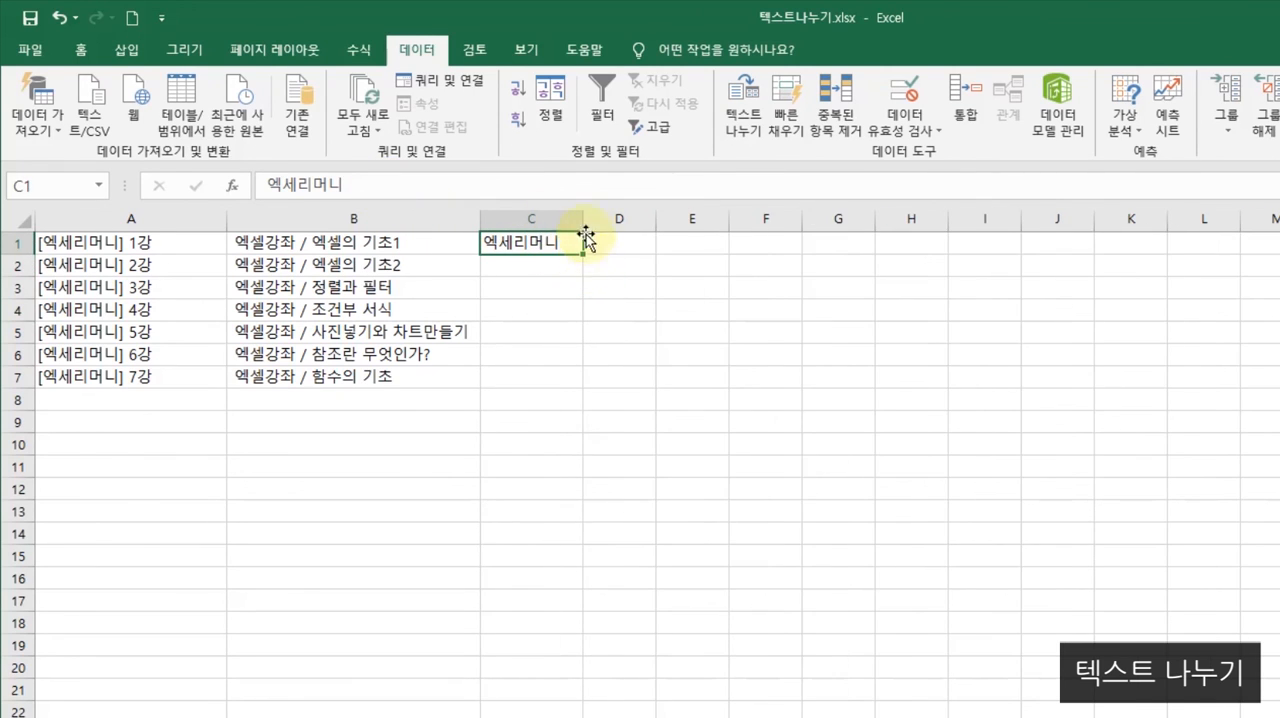
key(ctrl+c)
drag(520, 264, 560, 377)
key(ctrl+v)
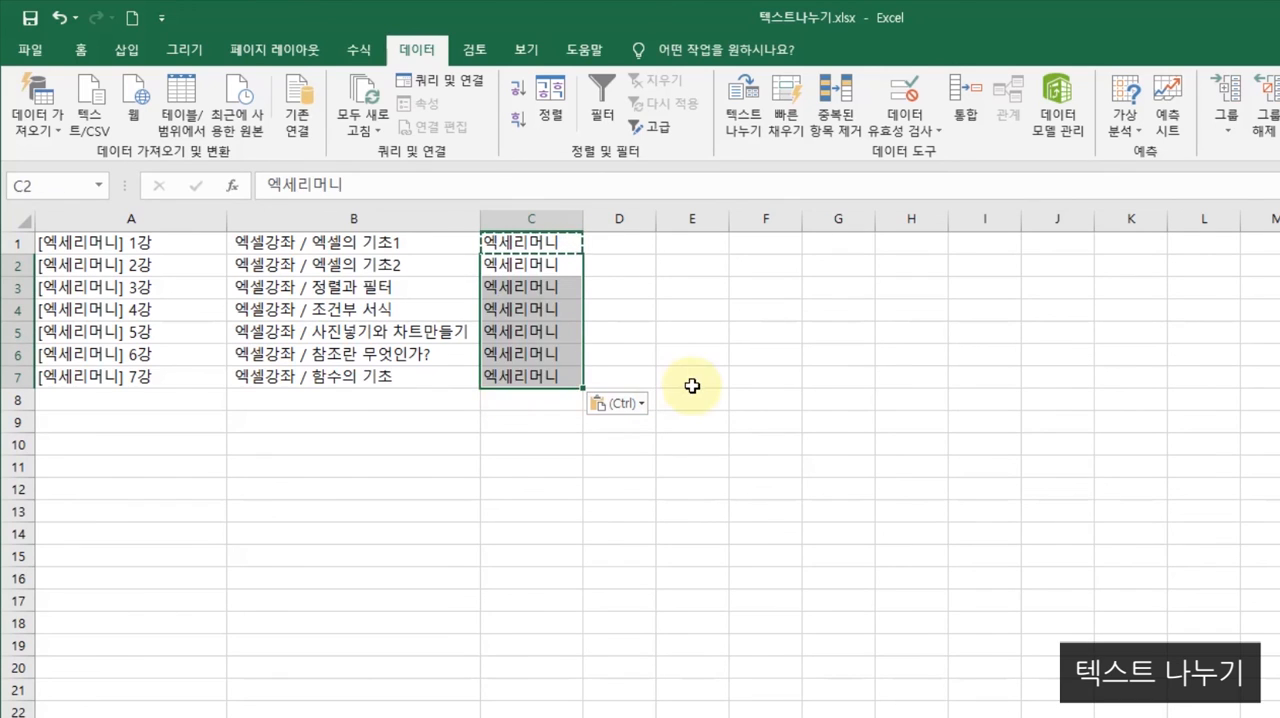
click(690, 380)
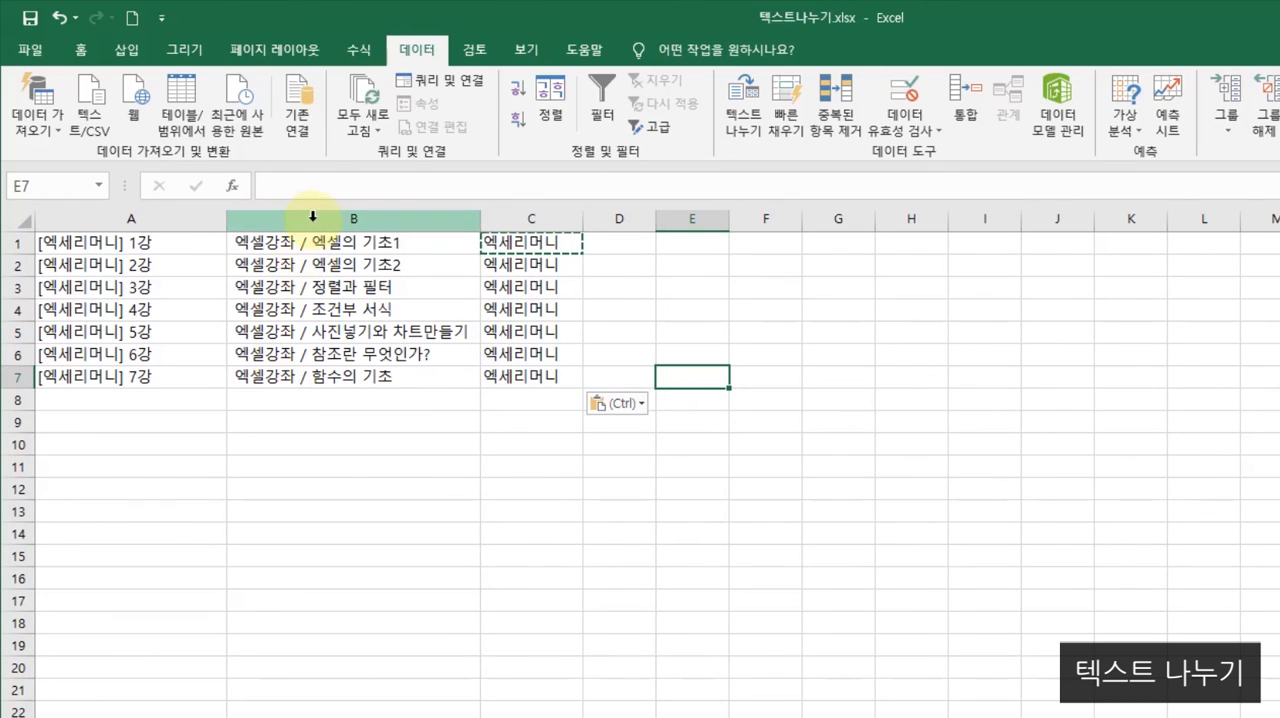
- Insert five blank columns before the 엑세리머니 column by selecting columns C through G
click(530, 217)
key(Escape)
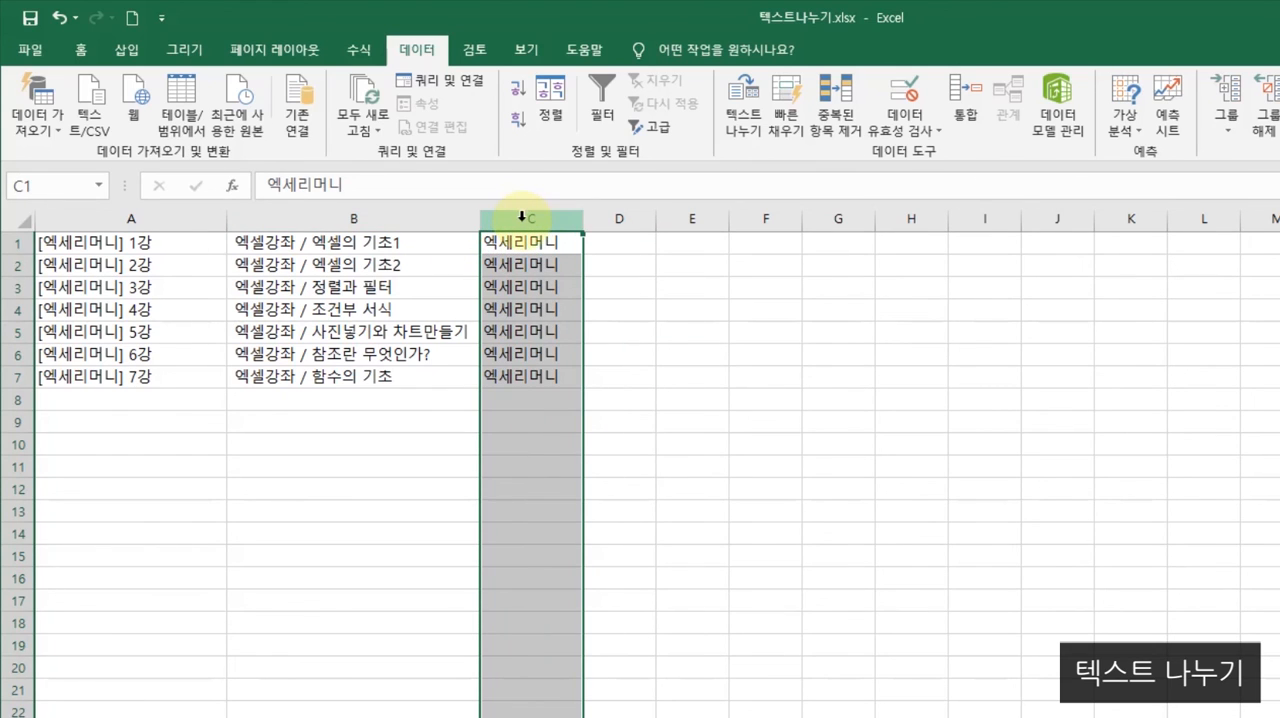
drag(530, 222, 798, 226)
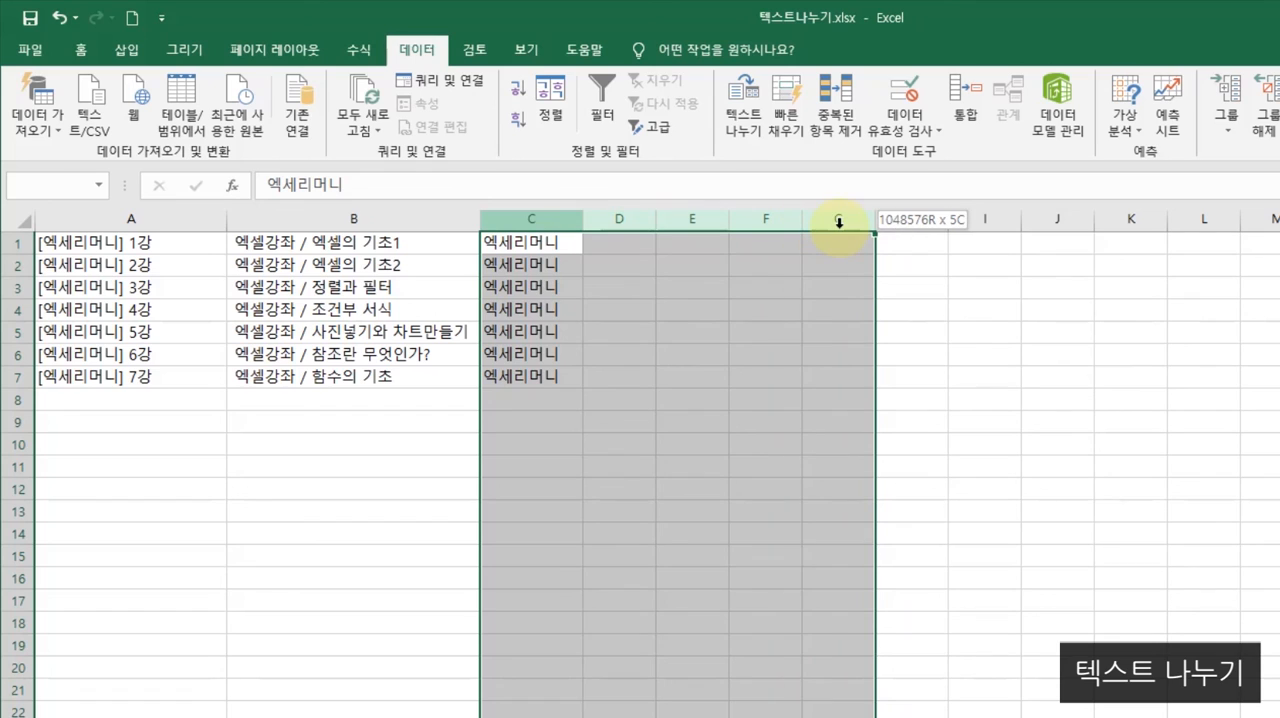
drag(838, 221, 838, 221)
right_click(838, 221)
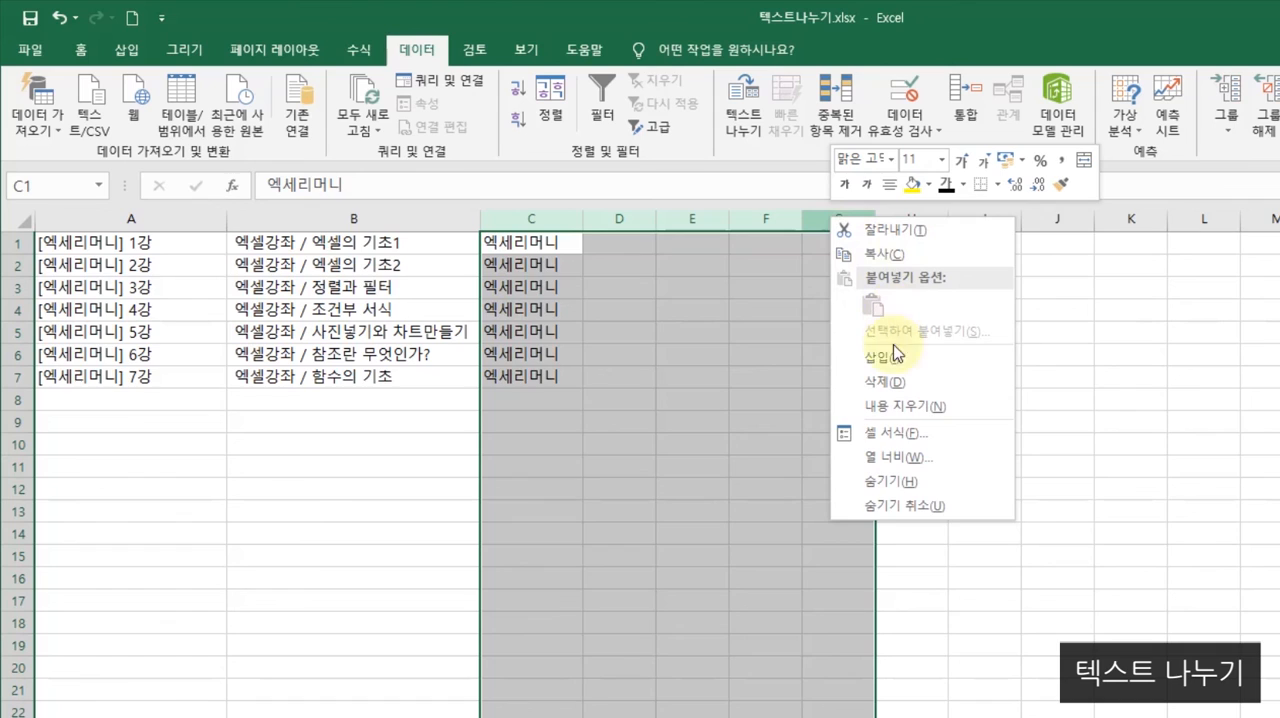
click(893, 351)
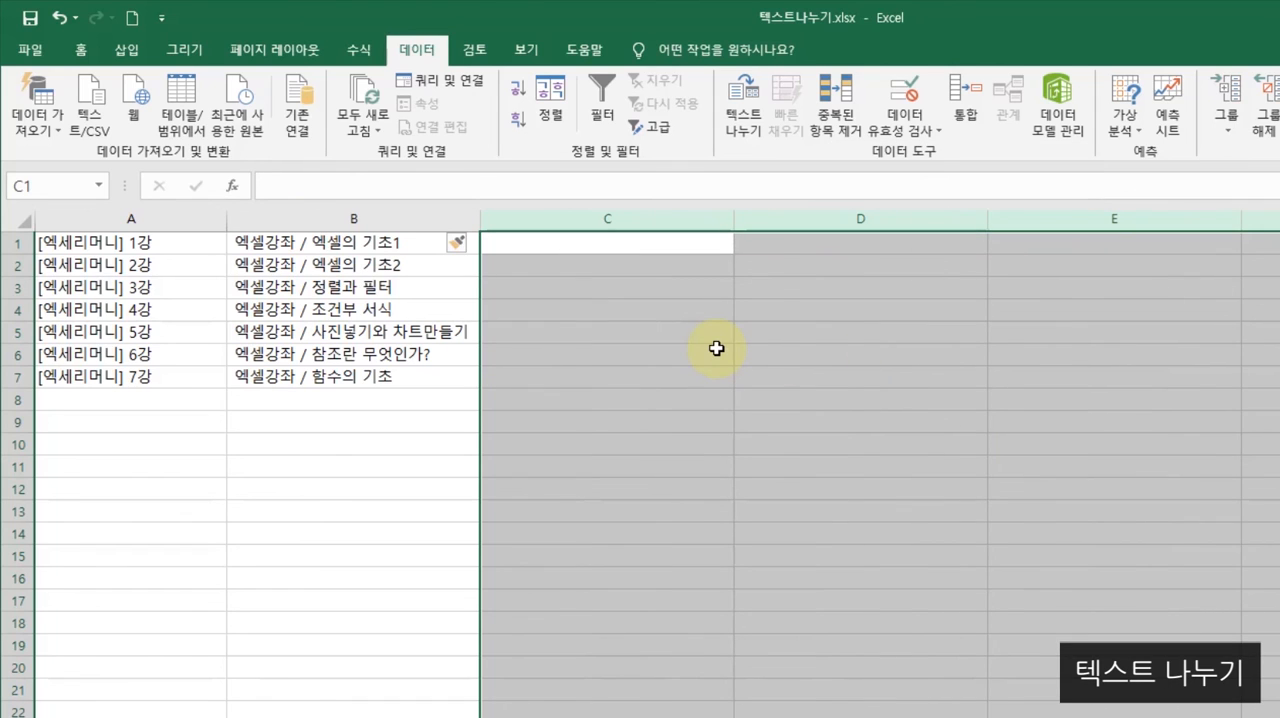
- Narrow the newly inserted blank columns starting at column C to one equal, smaller width
click(717, 348)
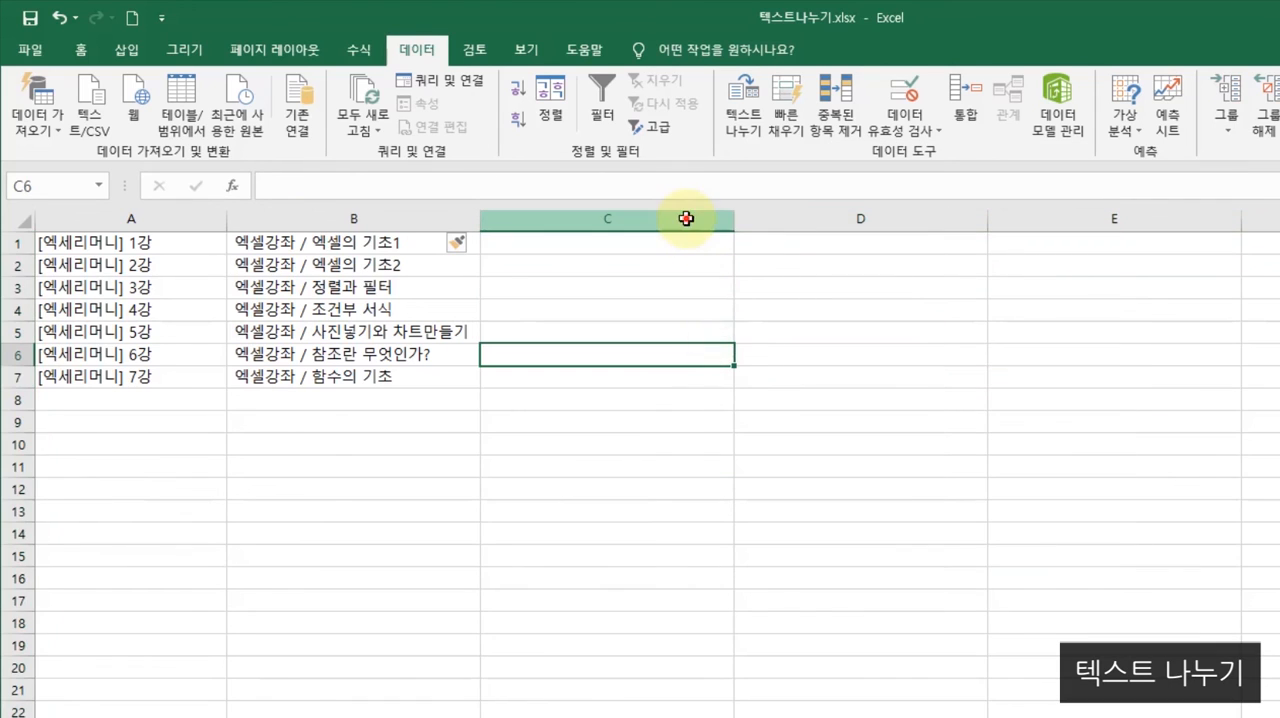
click(686, 220)
key(ctrl+shift+Right)
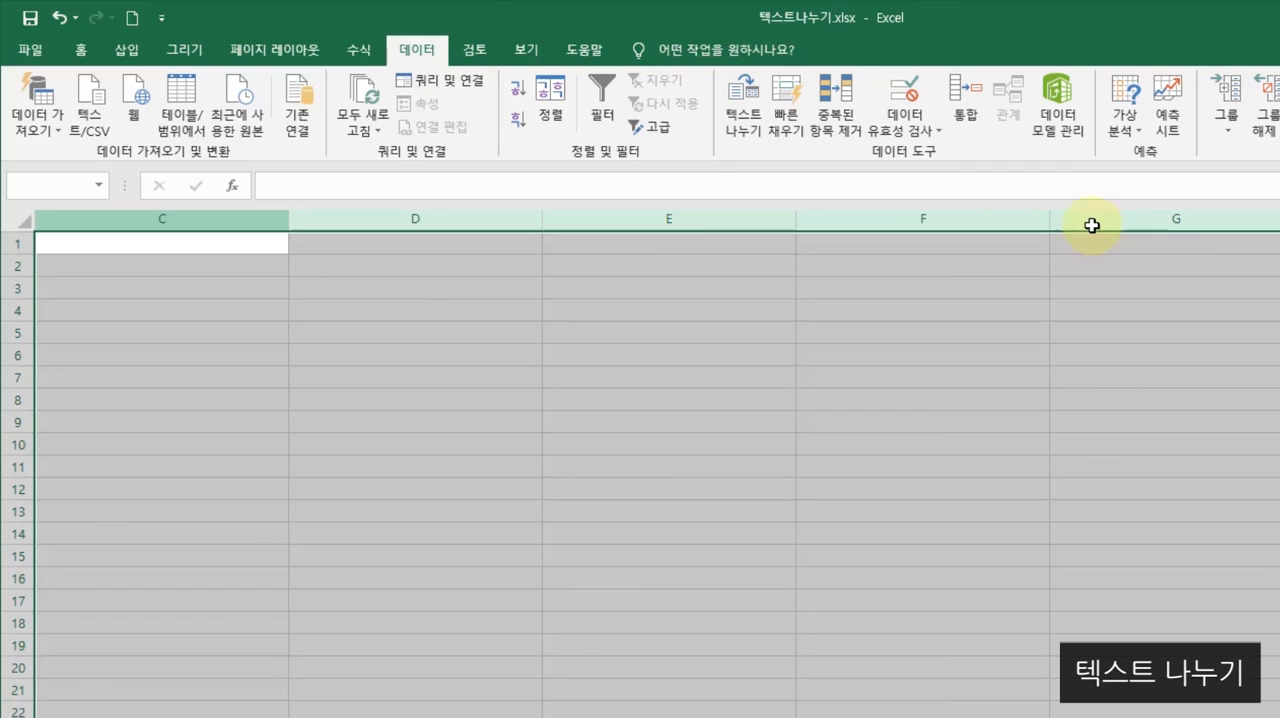
drag(1049, 216, 872, 232)
click(468, 349)
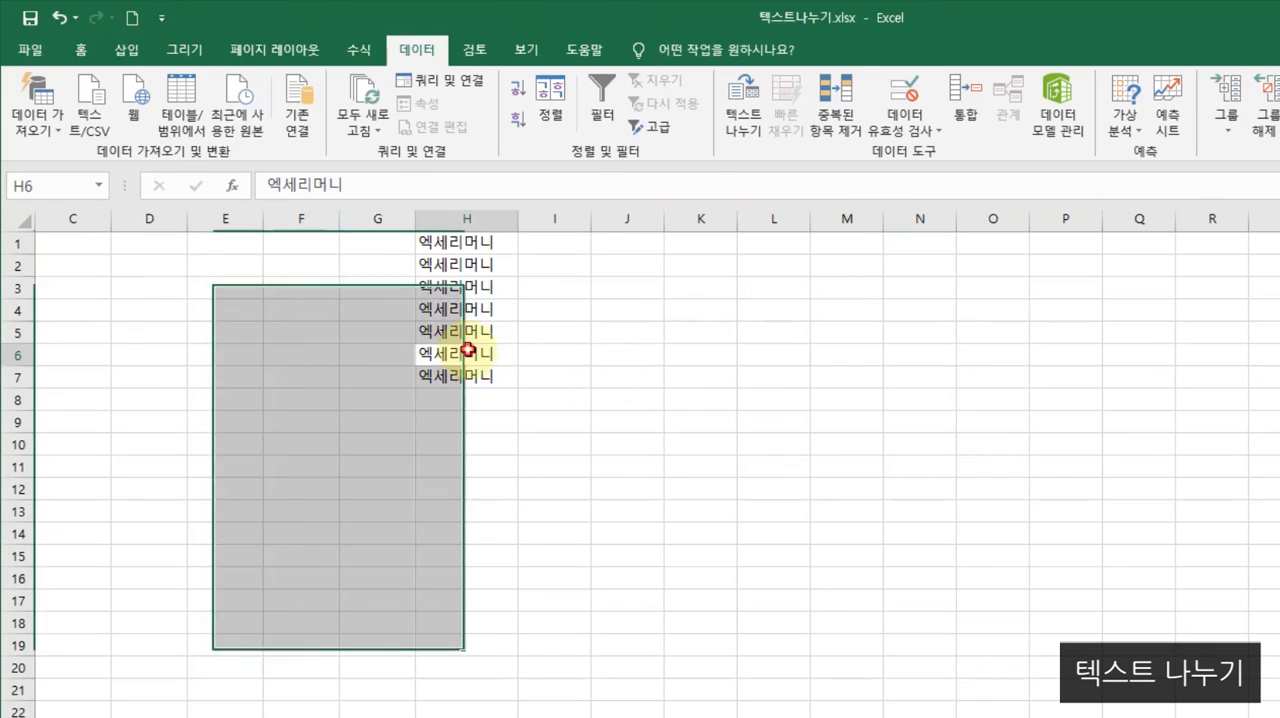
scroll(600, 360, left, 2)
click(655, 418)
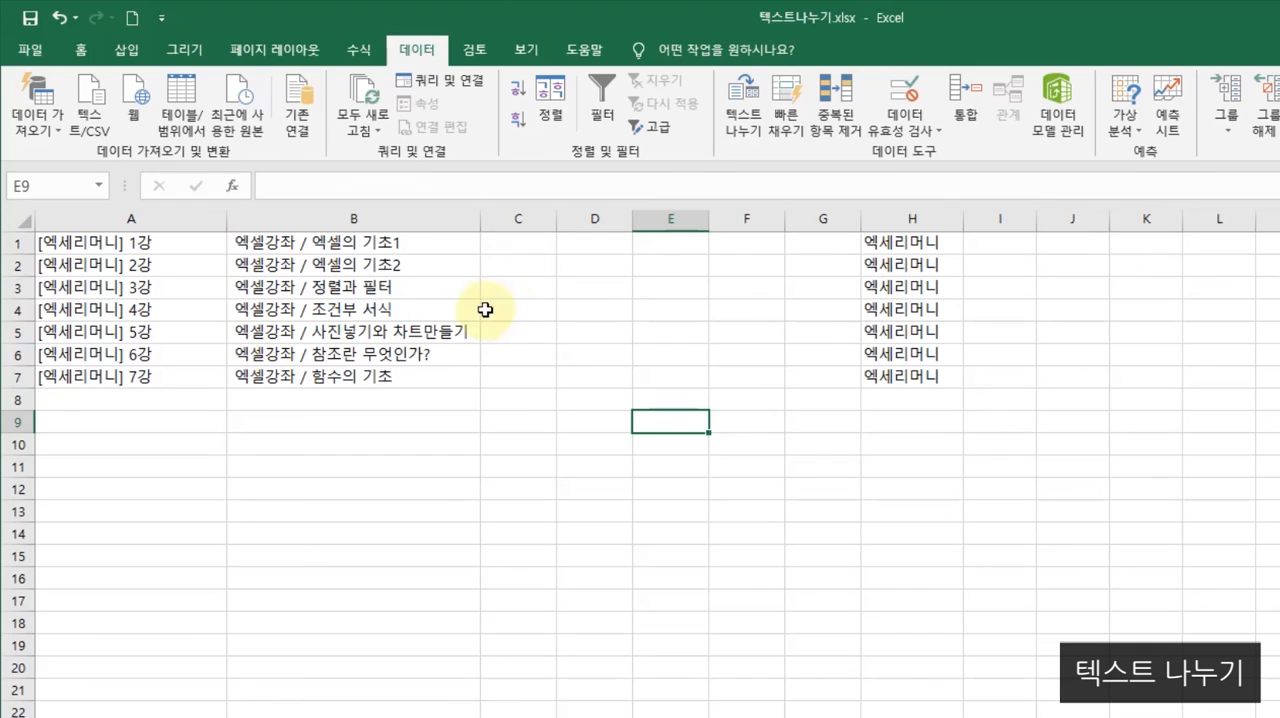
- Set up a delimited Text to Columns split of column B using a slash (/) as the Other delimiter
click(380, 213)
click(741, 131)
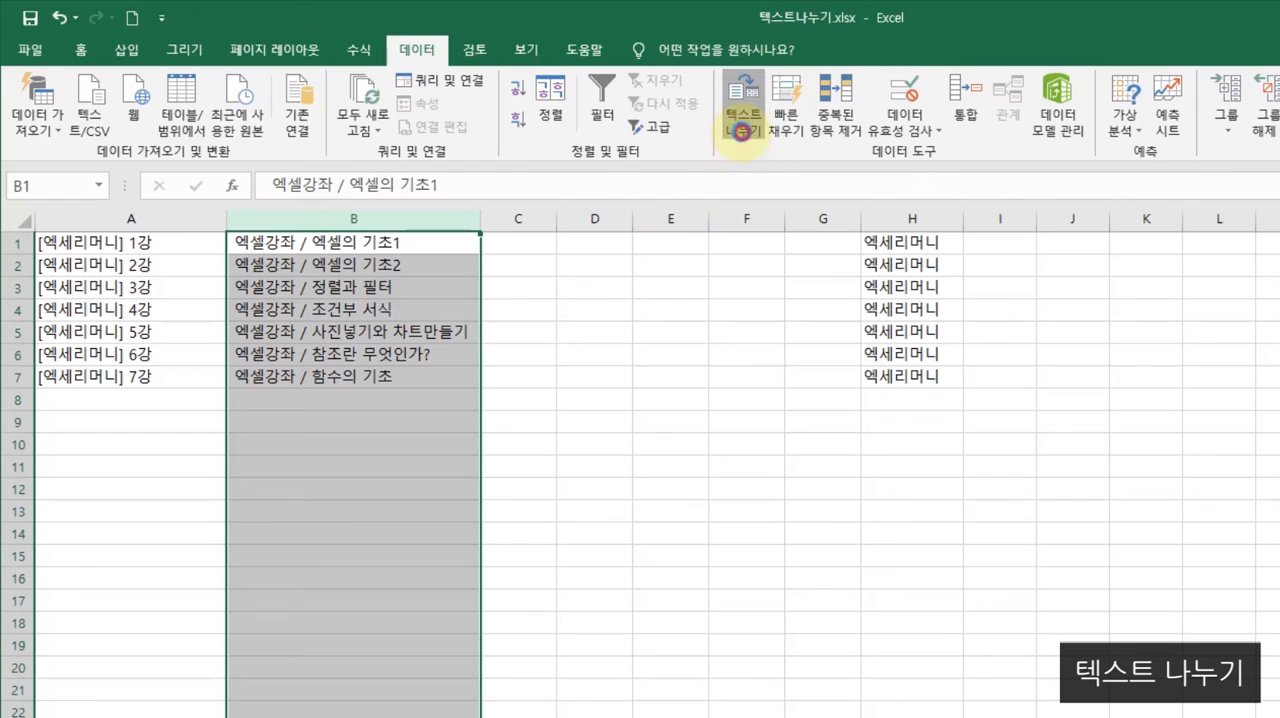
click(594, 360)
click(878, 672)
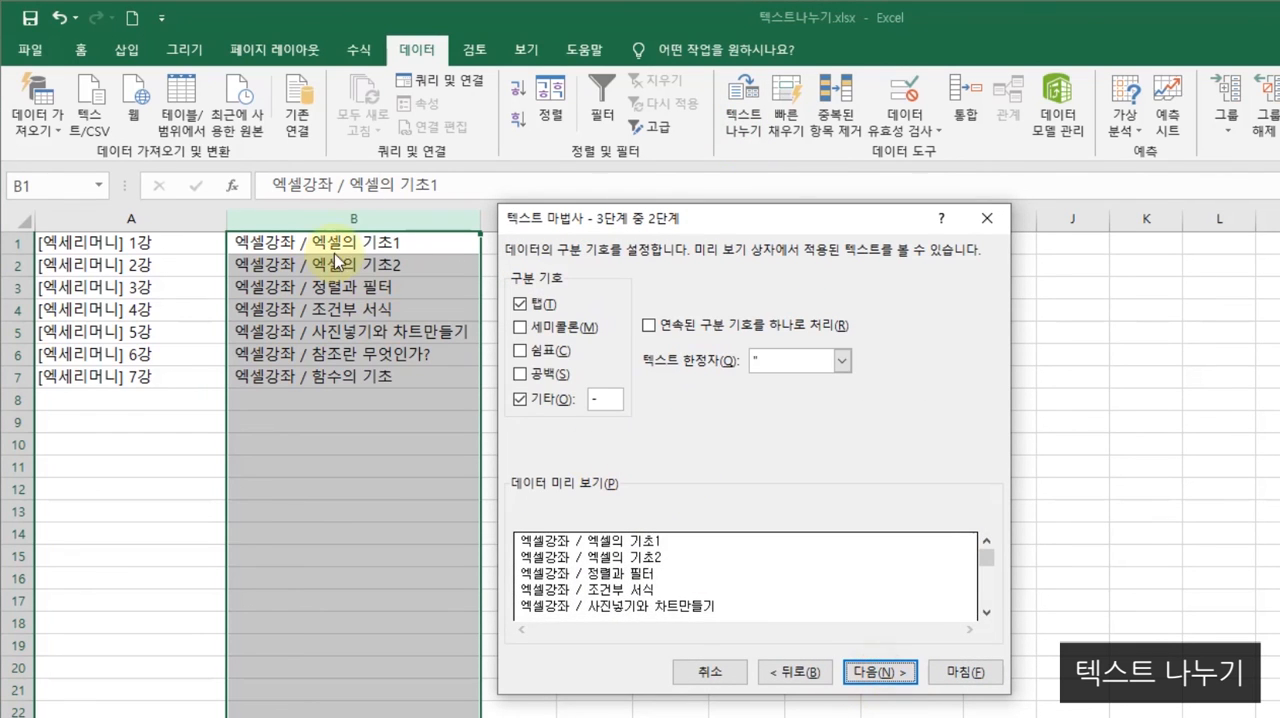
click(604, 399)
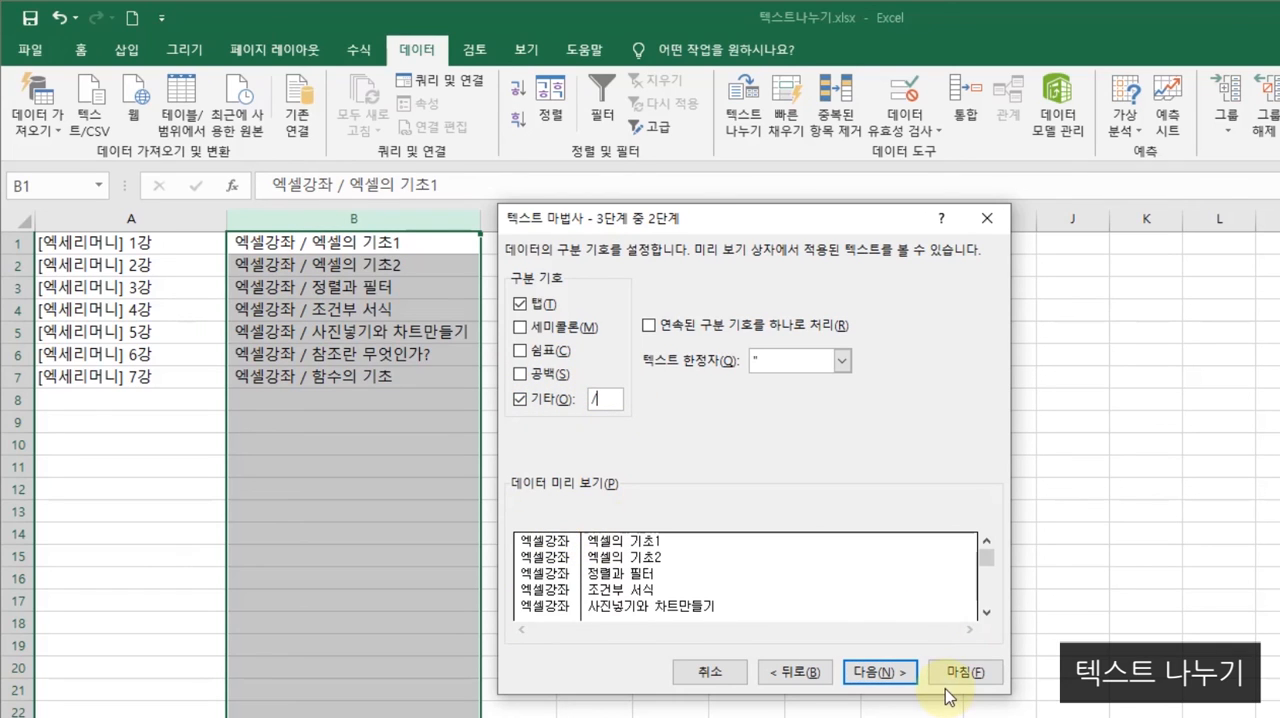
- Complete the slash split of column B with both columns in General format, and resize columns B and C to fit their text
click(893, 676)
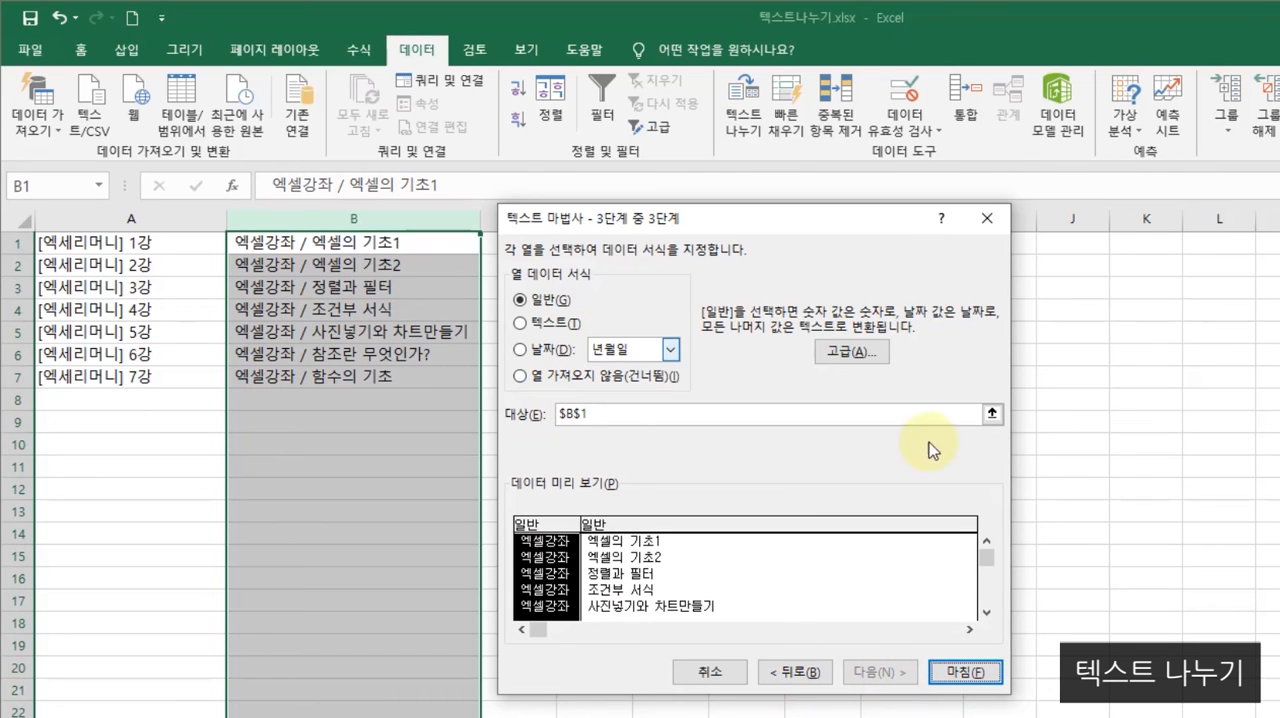
click(620, 585)
click(960, 672)
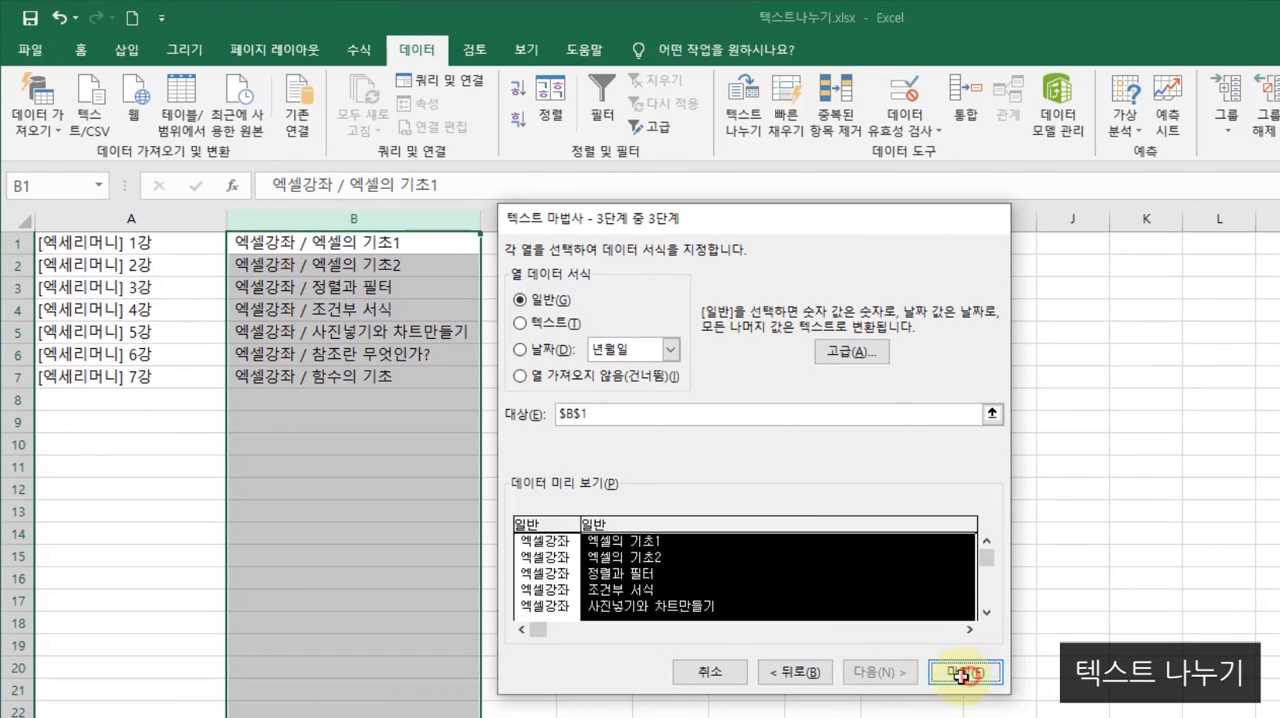
drag(484, 232, 357, 232)
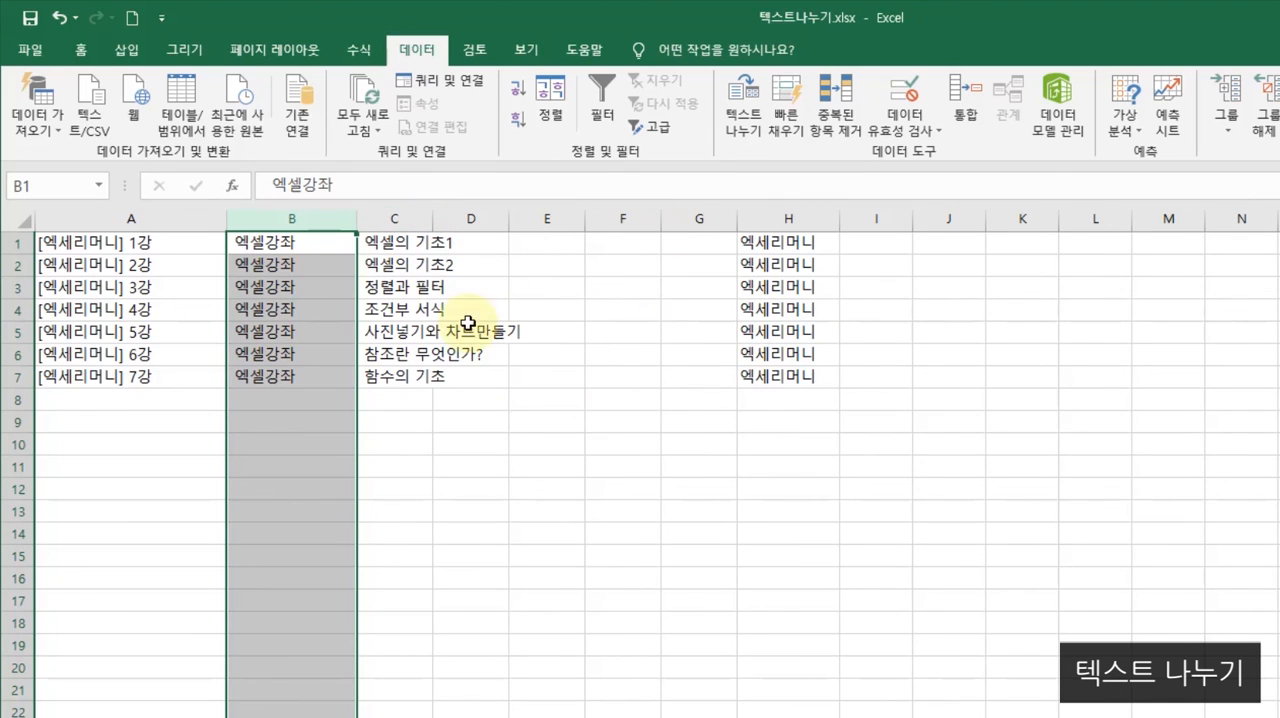
drag(433, 219, 530, 237)
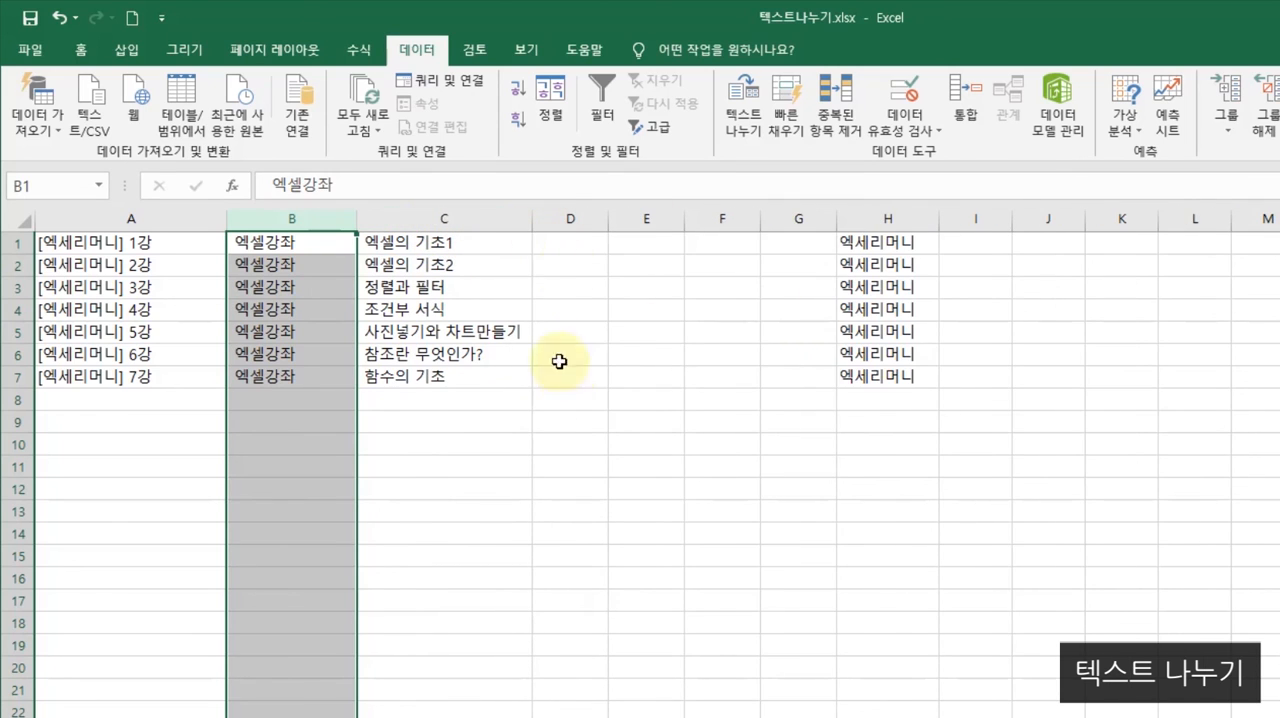
- Delete the blank columns D through G between the lecture titles and the 엑세리머니 column
drag(590, 218, 794, 212)
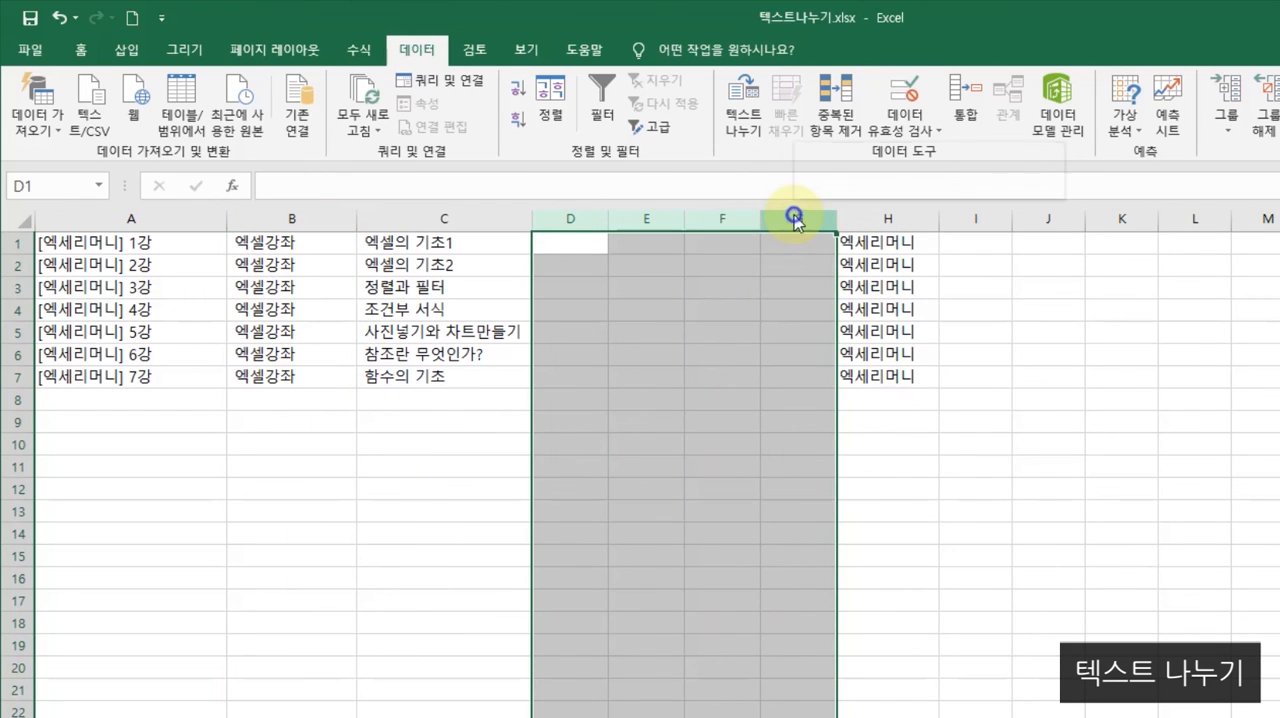
right_click(794, 213)
click(856, 378)
click(600, 378)
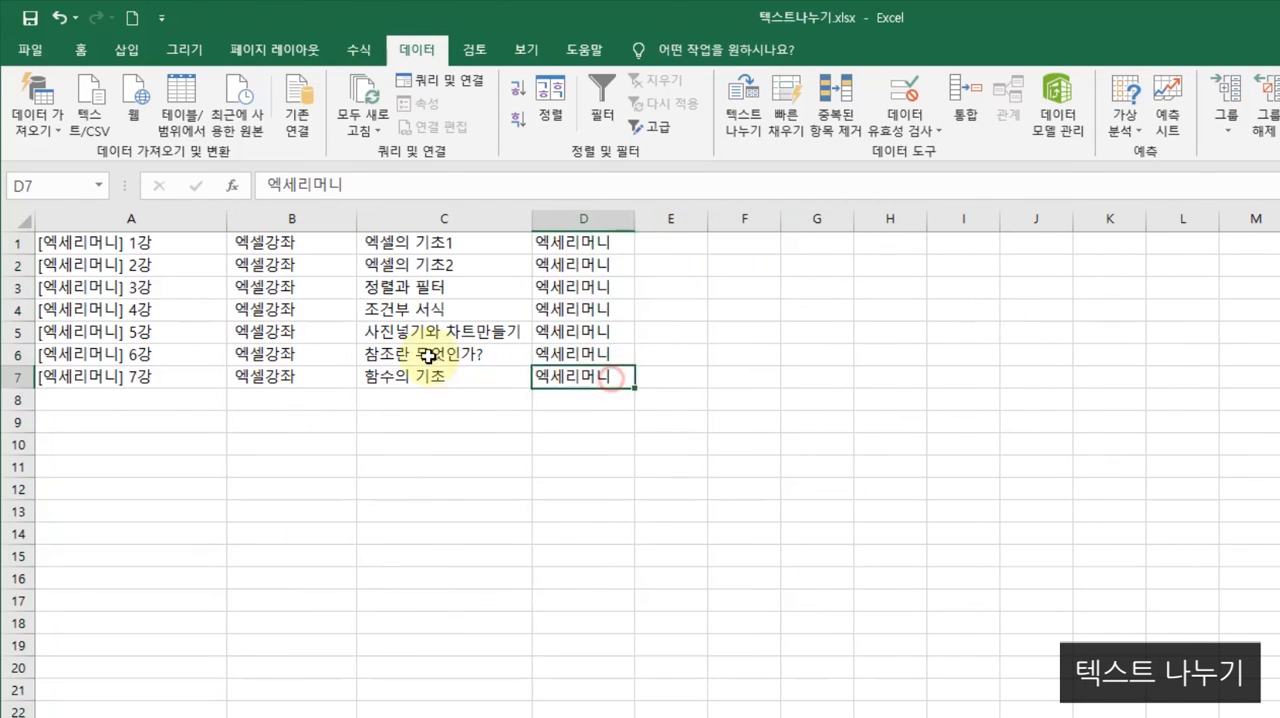
click(431, 355)
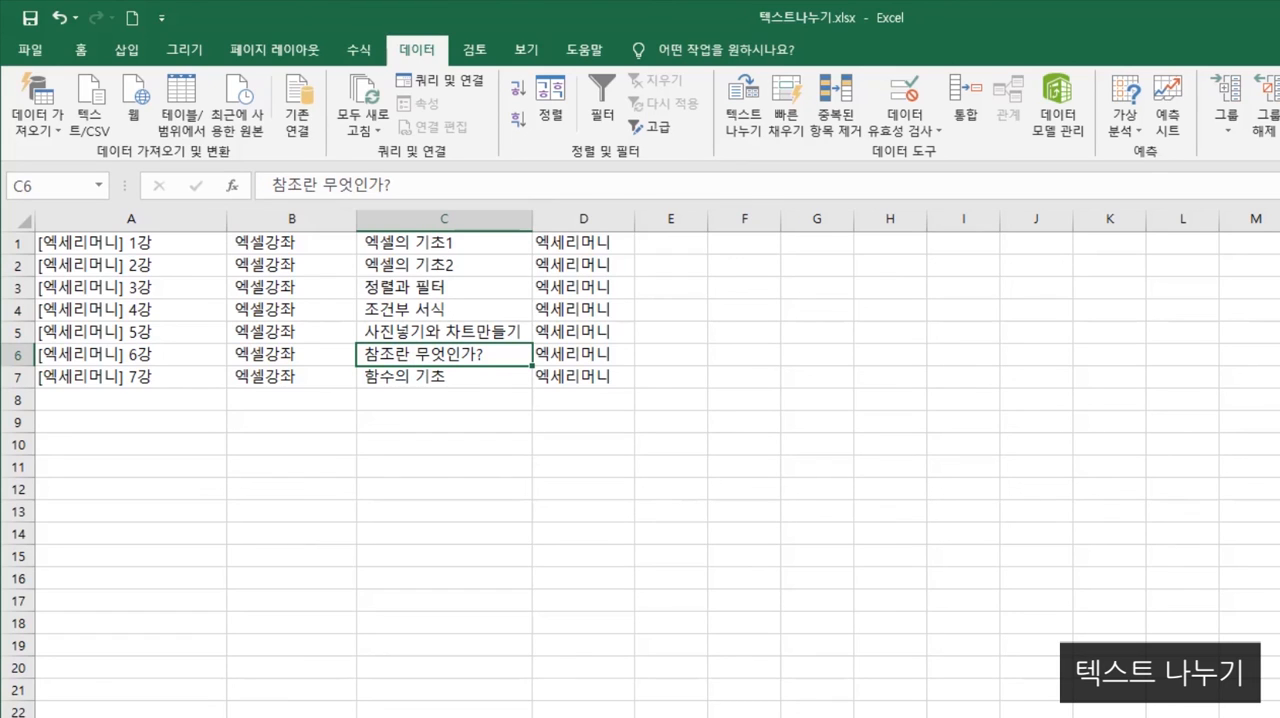